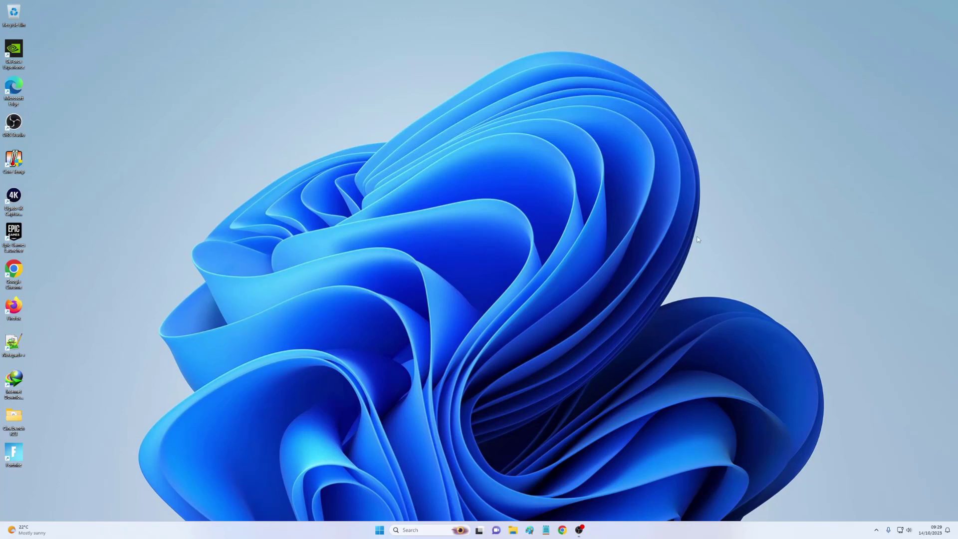
Open Google Chrome and search Google for "msi afterburner"
{"action": "left_click", "coordinate": [563, 530]}
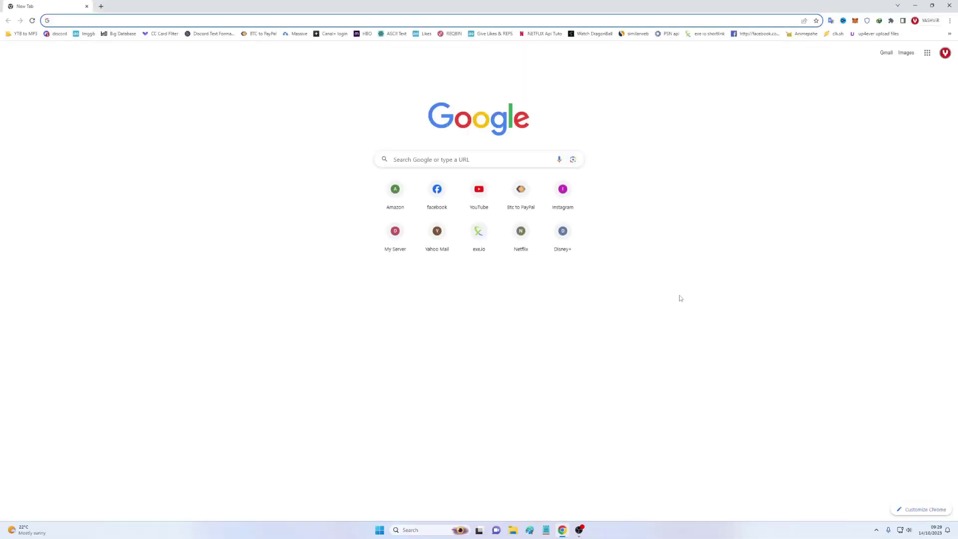
{"action": "type", "text": "msif"}
{"action": "key", "text": "BackSpace"}
{"action": "type", "text": "a"}
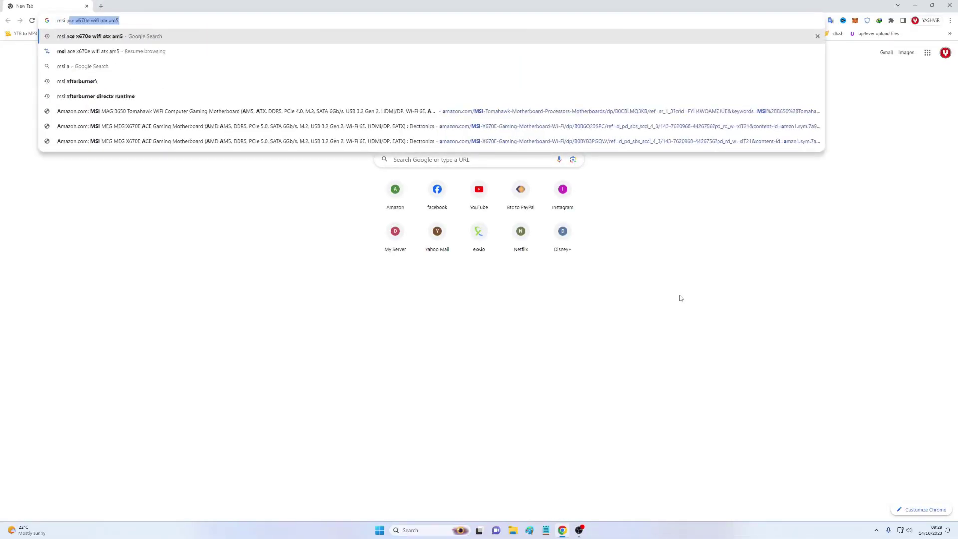
{"action": "type", "text": "fter"}
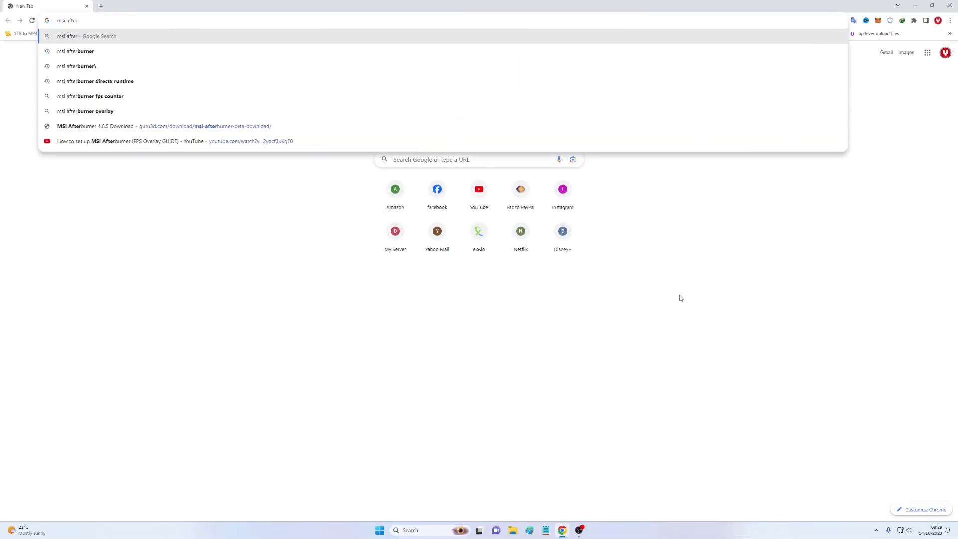
{"action": "key", "text": "Down"}
{"action": "key", "text": "Down"}
{"action": "key", "text": "Up"}
{"action": "key", "text": "Return"}
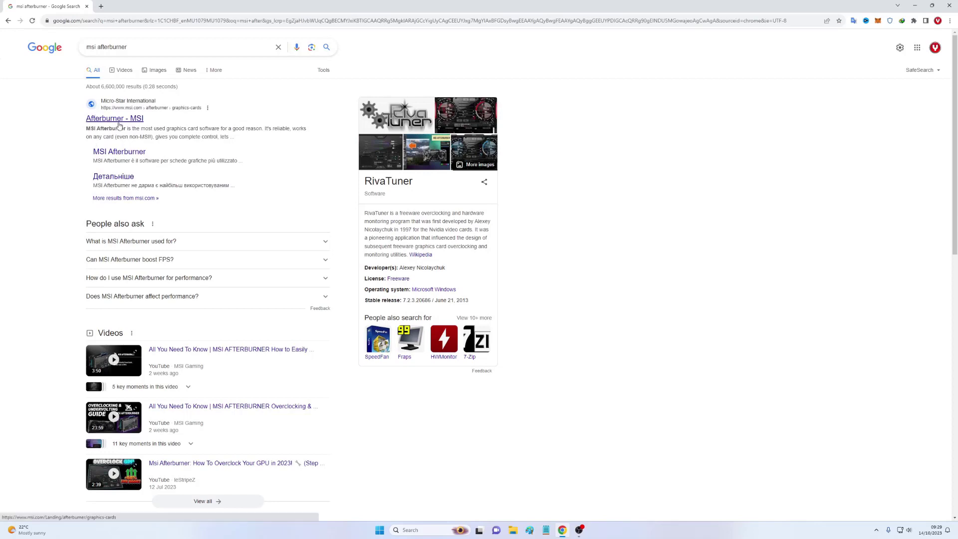
Look through the search results and open the guru3d.com page "MSI Afterburner 4.6.5 Download"
{"action": "scroll", "coordinate": [44, 210], "scroll_direction": "down", "scroll_amount": 1}
{"action": "scroll", "coordinate": [44, 217], "scroll_direction": "down", "scroll_amount": 2}
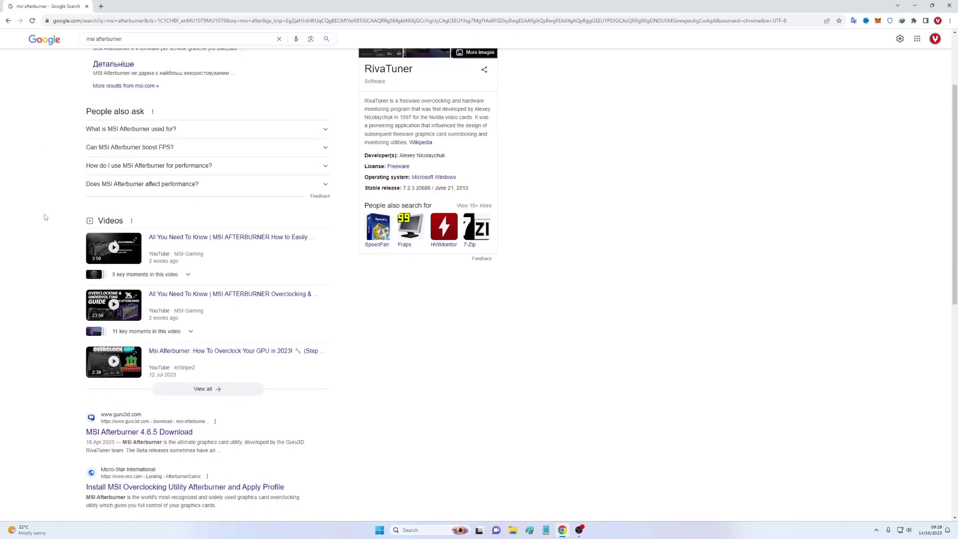
{"action": "scroll", "coordinate": [44, 217], "scroll_direction": "up", "scroll_amount": 3}
{"action": "scroll", "coordinate": [53, 220], "scroll_direction": "down", "scroll_amount": 4}
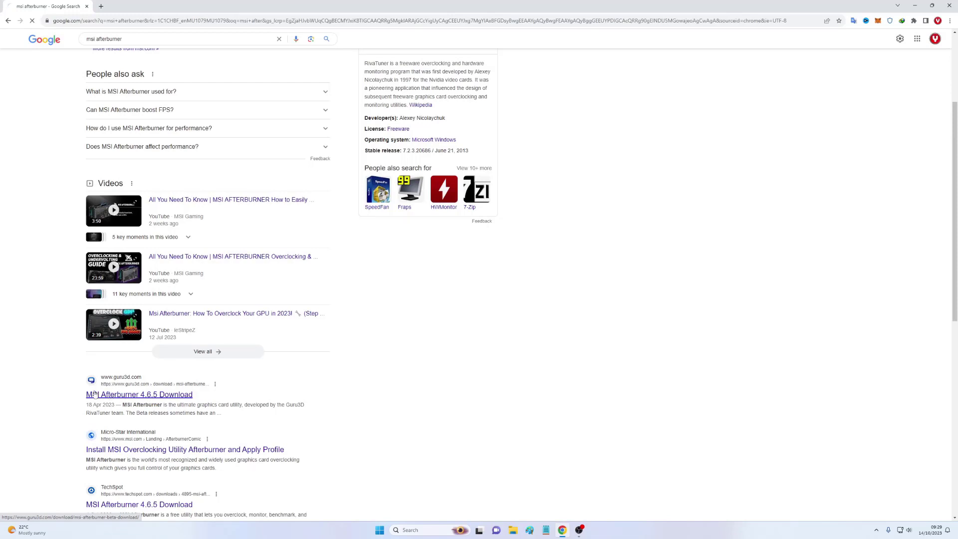
{"action": "left_click", "coordinate": [133, 395]}
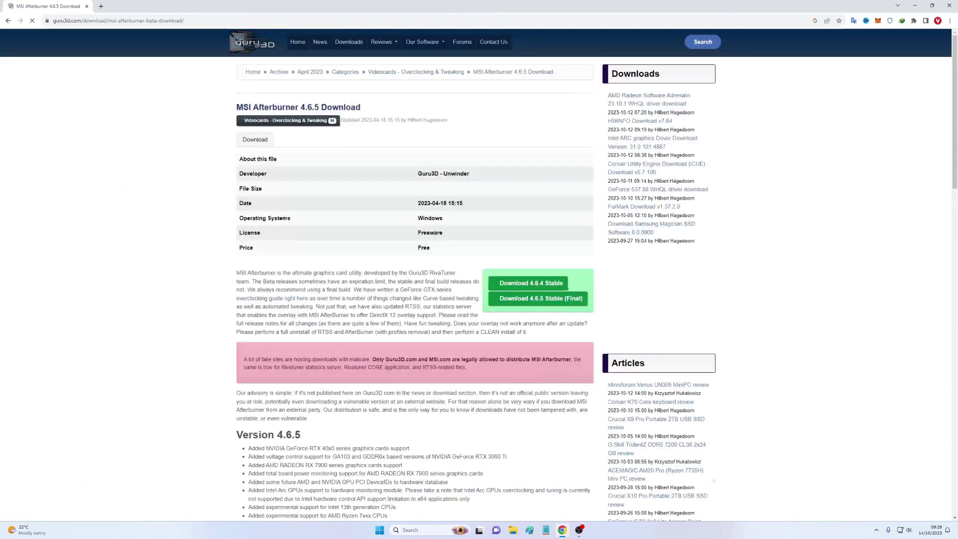
Download the MSI Afterburner 4.6.5 Stable (Final) archive from the Guru3D page with Internet Download Manager
{"action": "left_click", "coordinate": [876, 530]}
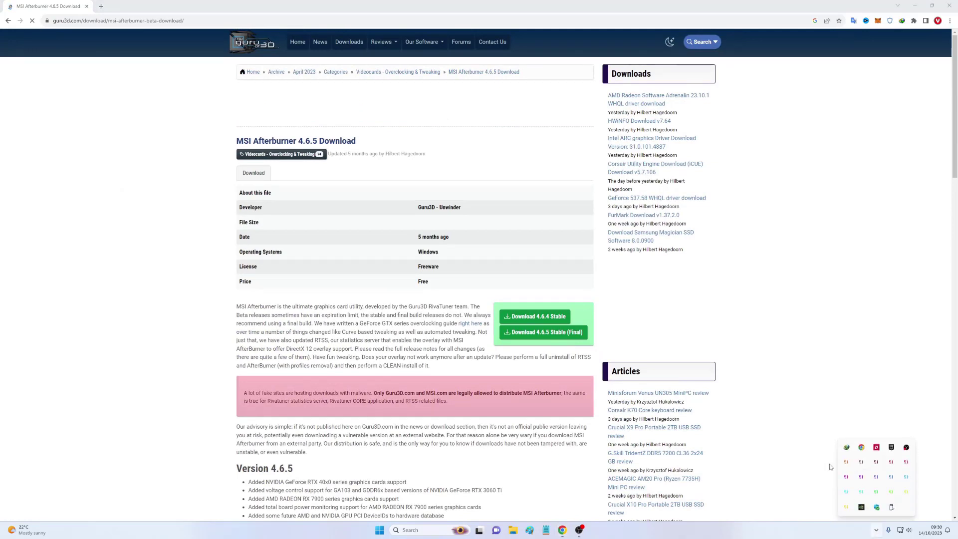
{"action": "left_click", "coordinate": [173, 319]}
{"action": "left_click", "coordinate": [539, 323]}
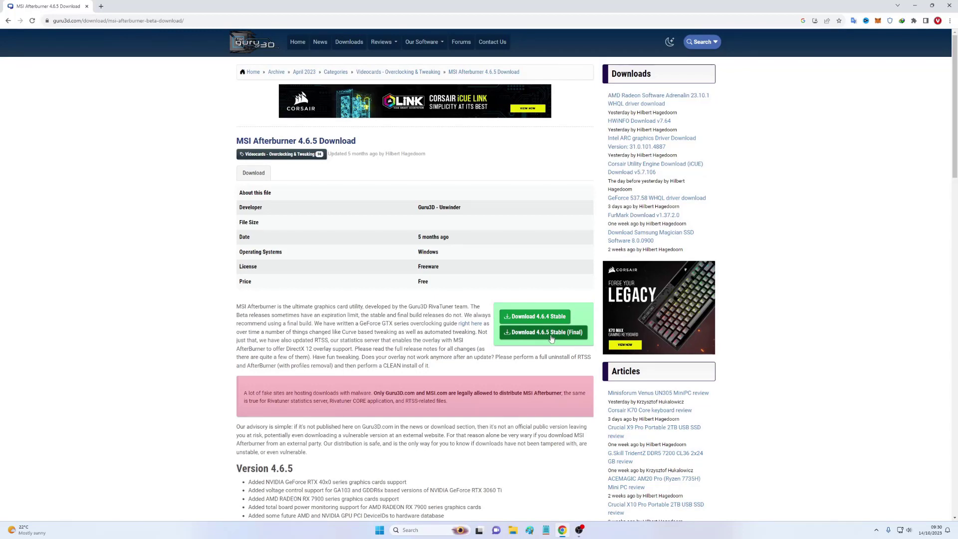
{"action": "left_click", "coordinate": [551, 333]}
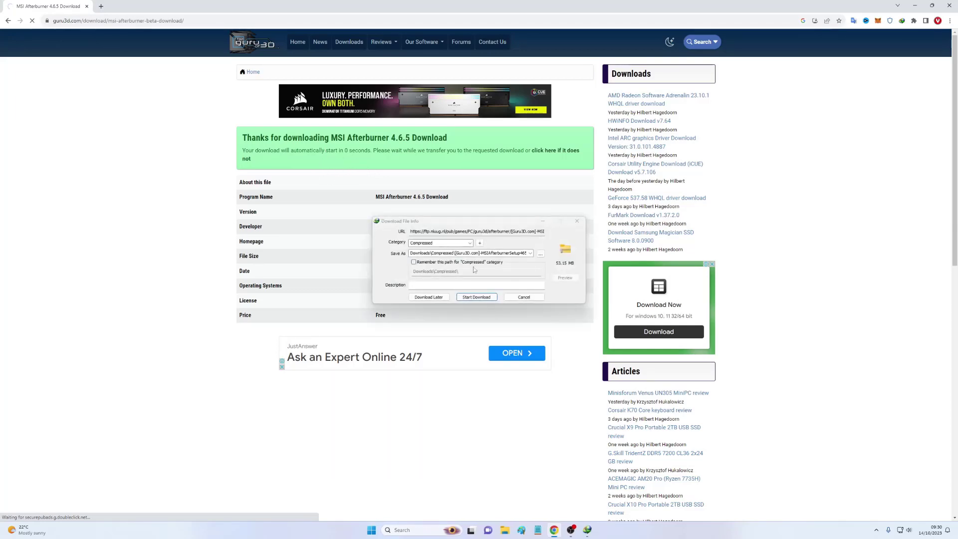
{"action": "left_click", "coordinate": [477, 297]}
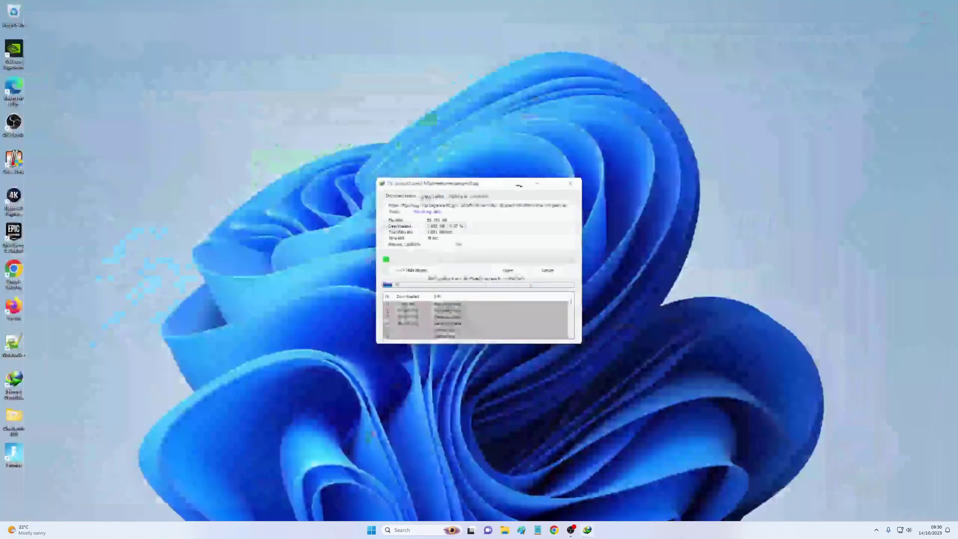
{"action": "left_click_drag", "start_coordinate": [455, 185], "coordinate": [513, 180]}
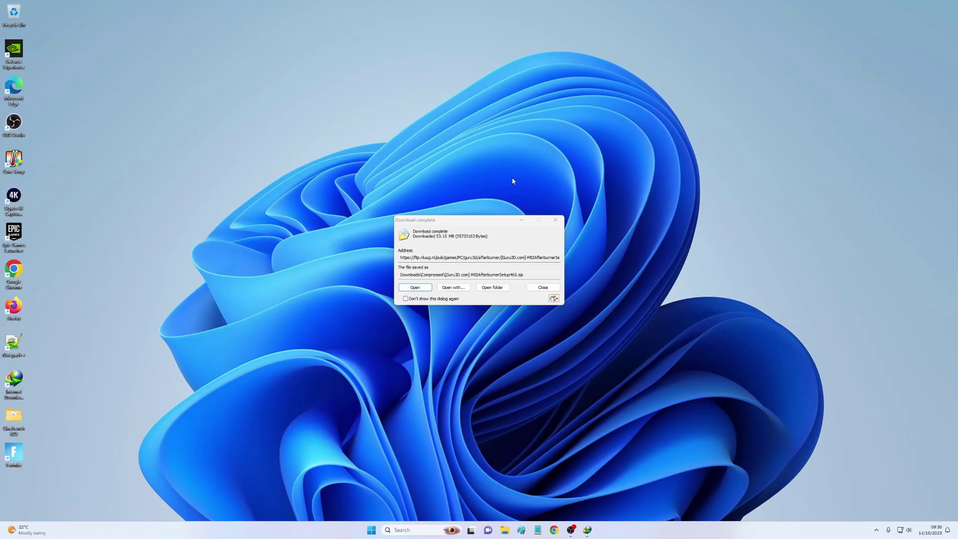
Open the downloaded archive and run MSIAfterburnerSetup465 directly without extracting the files
{"action": "left_click", "coordinate": [415, 288]}
{"action": "mouse_move", "coordinate": [552, 223]}
{"action": "left_mouse_down"}
{"action": "mouse_move", "coordinate": [564, 227]}
{"action": "mouse_move", "coordinate": [404, 233]}
{"action": "mouse_move", "coordinate": [549, 211]}
{"action": "mouse_move", "coordinate": [555, 222]}
{"action": "left_mouse_up"}
{"action": "double_click", "coordinate": [555, 219]}
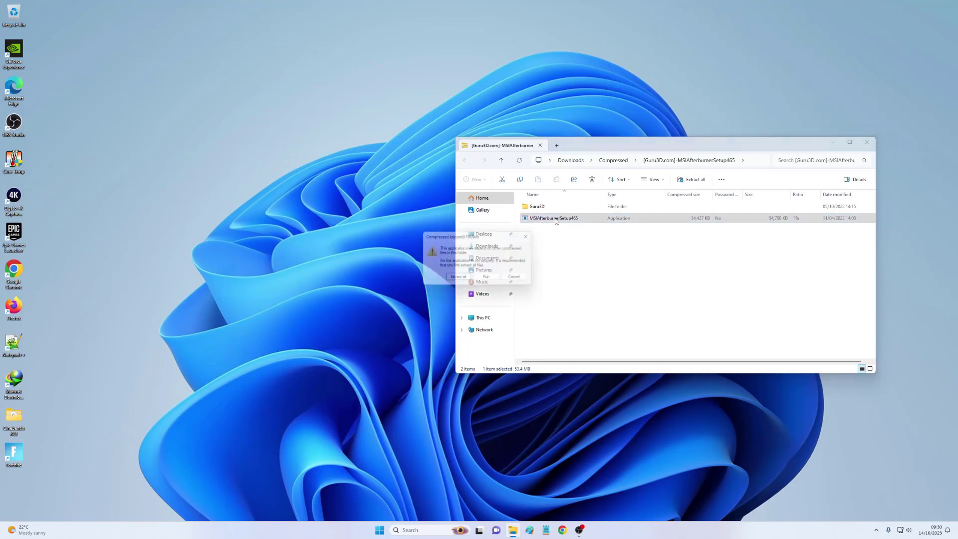
{"action": "left_click", "coordinate": [489, 279]}
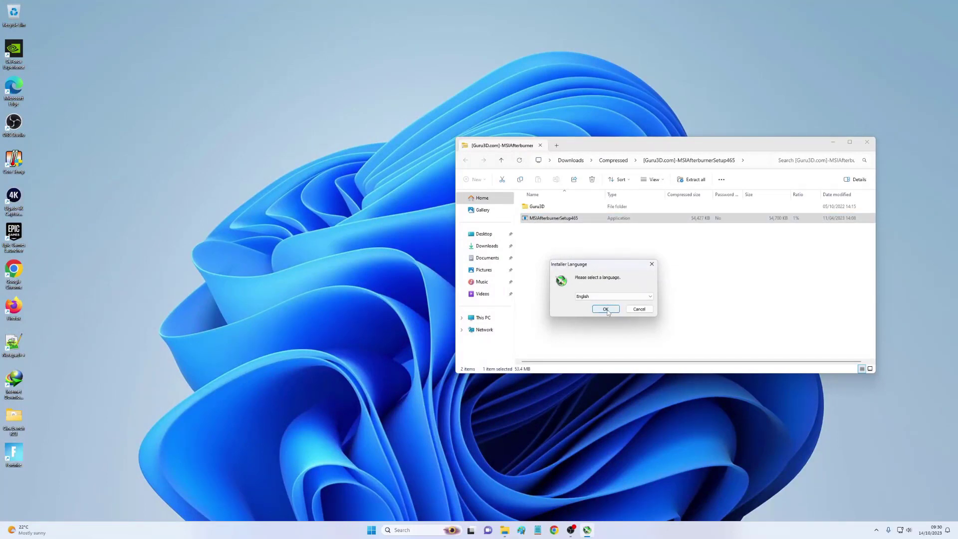
Install MSI Afterburner in English, accepting the license, including RivaTuner Statistics Server and keeping the default destination folder
{"action": "left_click", "coordinate": [606, 309]}
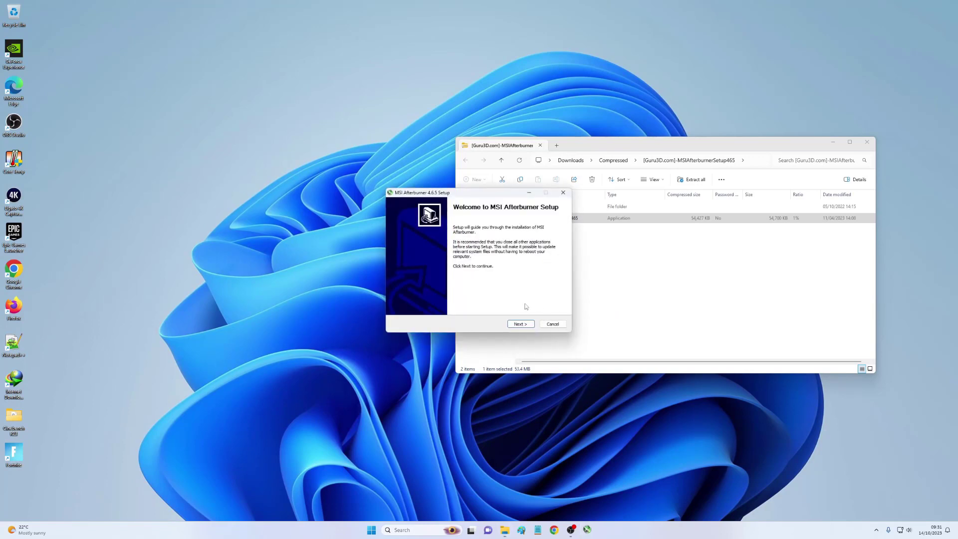
{"action": "left_click", "coordinate": [520, 324]}
{"action": "left_click", "coordinate": [443, 301]}
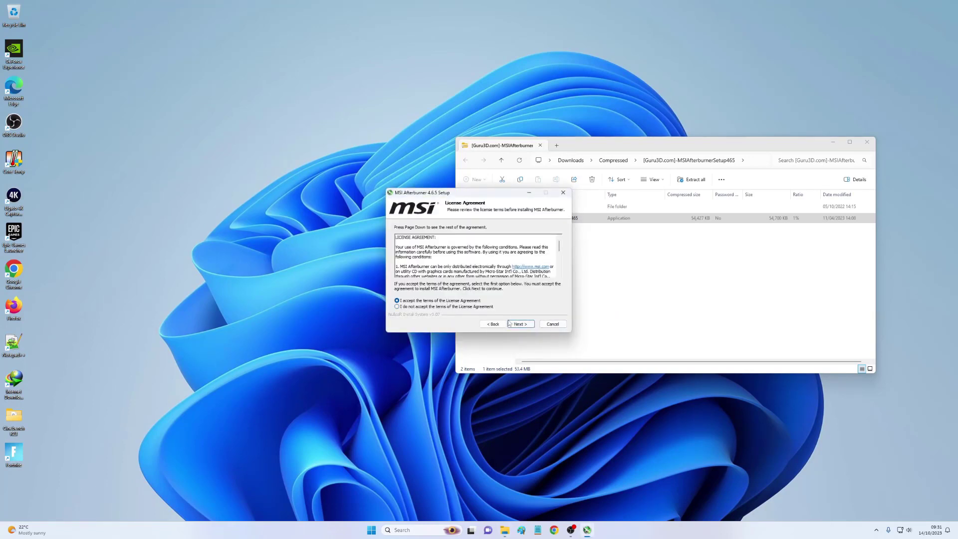
{"action": "left_click", "coordinate": [521, 324]}
{"action": "left_click", "coordinate": [457, 259]}
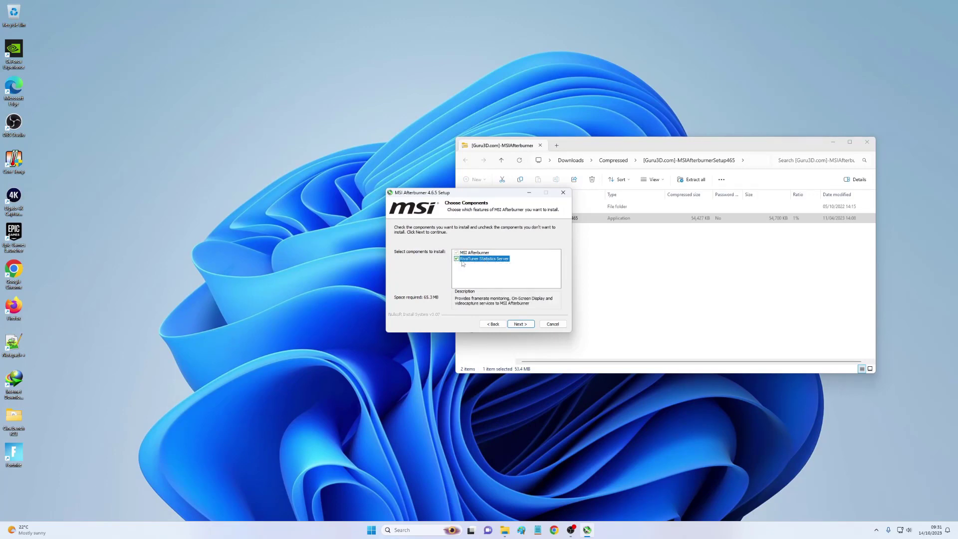
{"action": "left_click", "coordinate": [520, 324]}
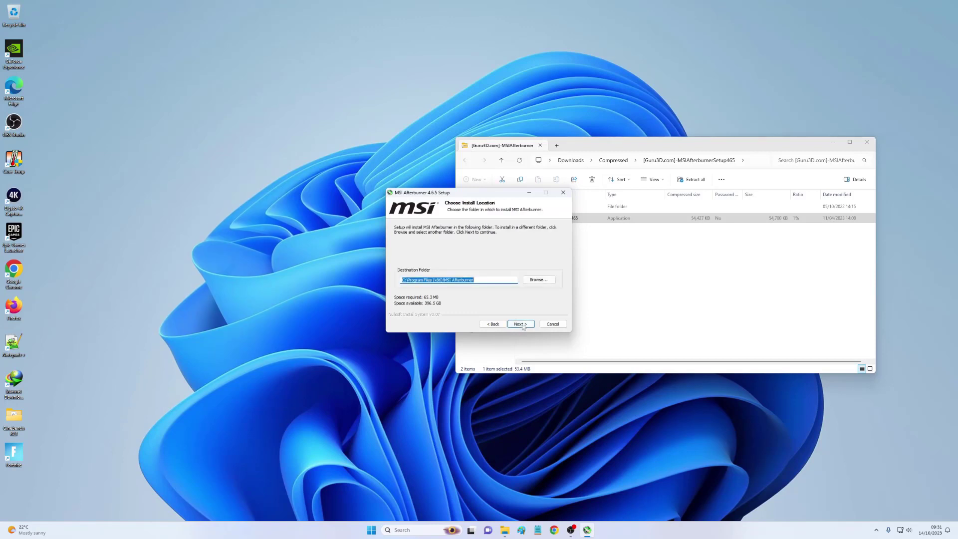
{"action": "left_click", "coordinate": [521, 324]}
{"action": "left_click", "coordinate": [520, 323]}
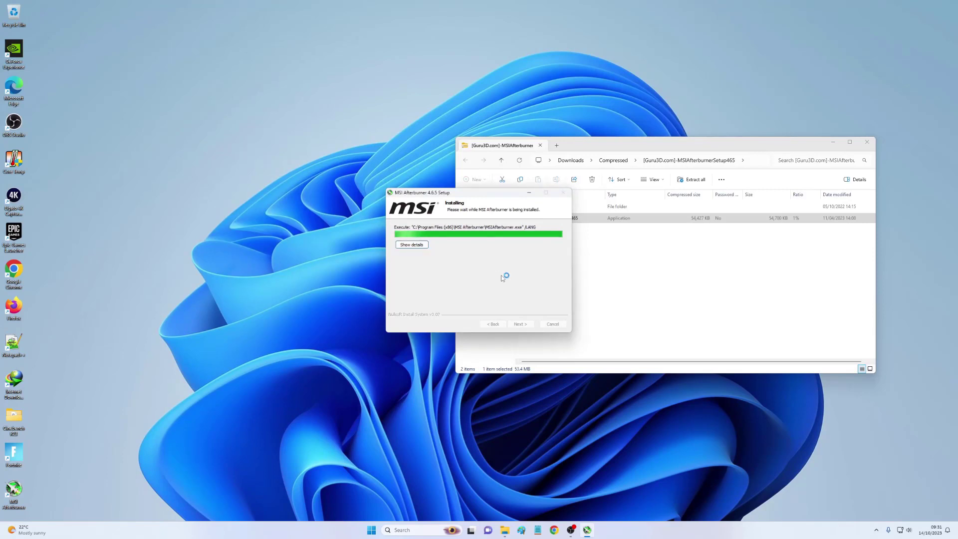
Close the archive window and install RivaTuner Statistics Server in English, accepting the license and keeping the default destination folder
{"action": "left_click", "coordinate": [867, 145]}
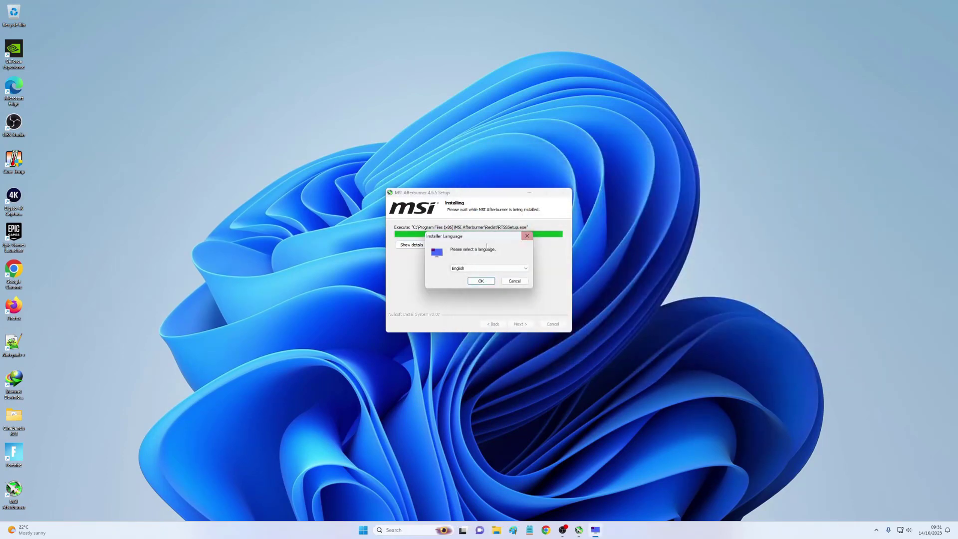
{"action": "left_click_drag", "start_coordinate": [464, 238], "coordinate": [482, 258]}
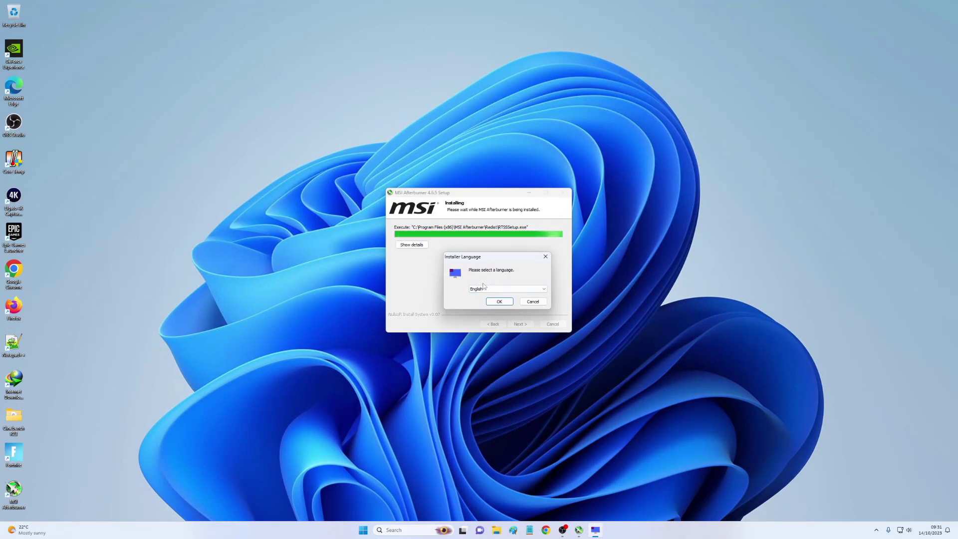
{"action": "left_click", "coordinate": [500, 302]}
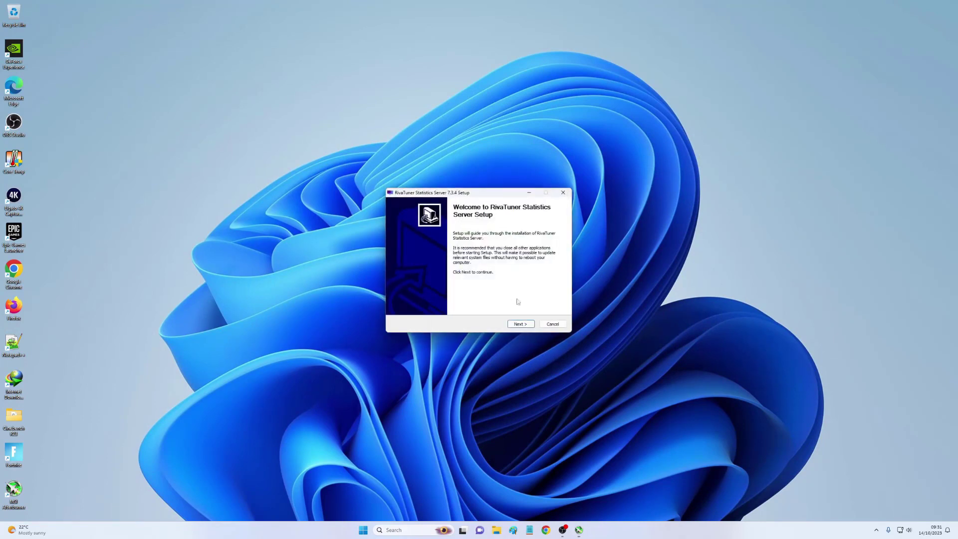
{"action": "left_click", "coordinate": [521, 324]}
{"action": "left_click", "coordinate": [450, 301]}
{"action": "left_click", "coordinate": [521, 324]}
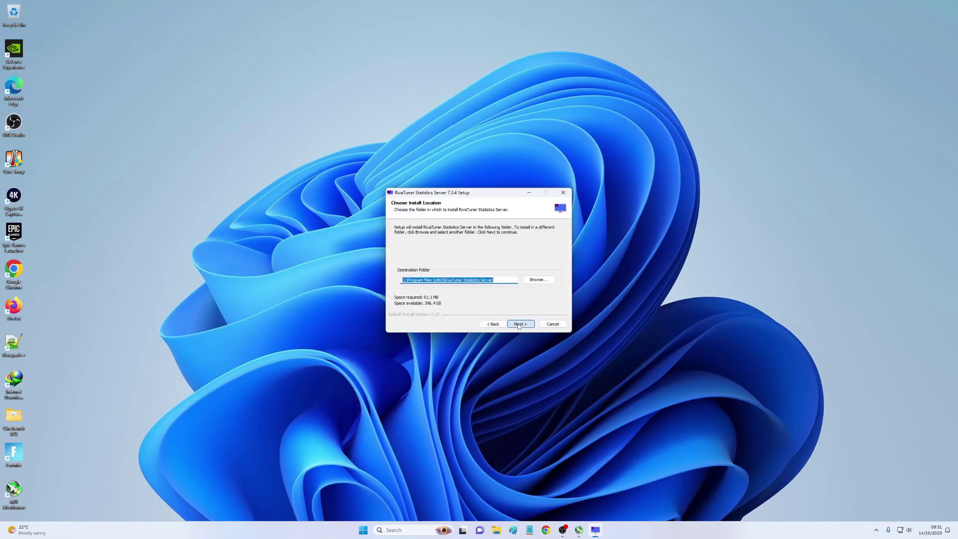
{"action": "left_click", "coordinate": [521, 324]}
{"action": "left_click", "coordinate": [519, 325]}
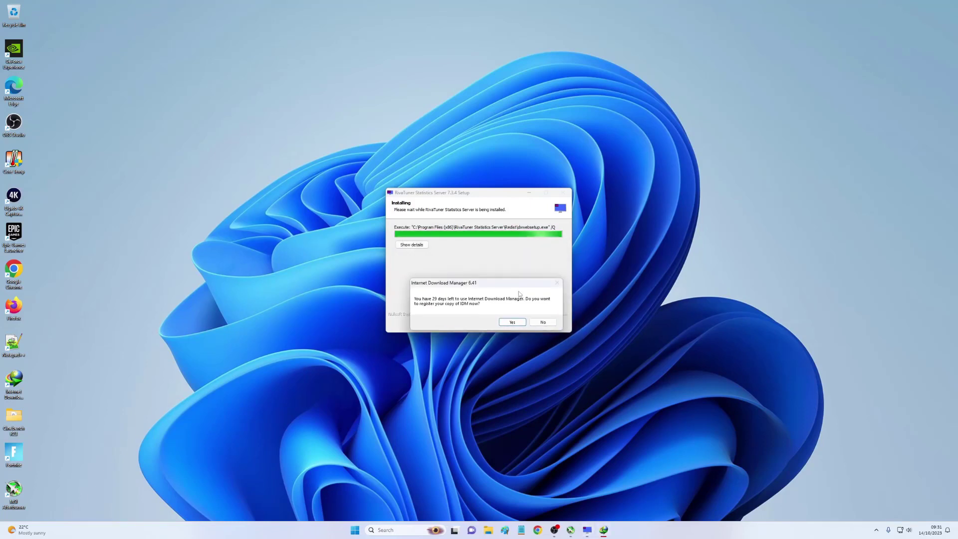
Decline registering Internet Download Manager and move the DirectX installation window to the middle of the desktop
{"action": "left_click", "coordinate": [543, 322]}
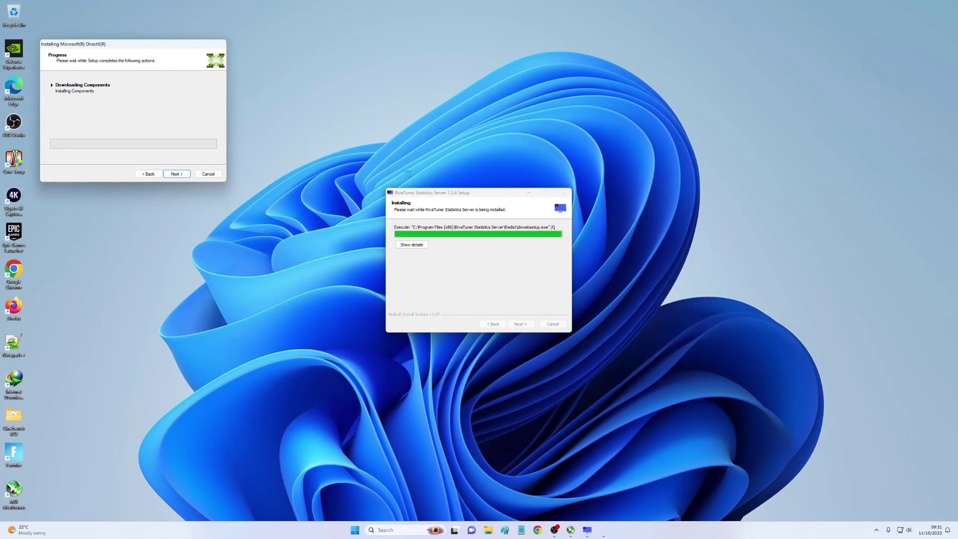
{"action": "left_click_drag", "start_coordinate": [90, 46], "coordinate": [420, 246]}
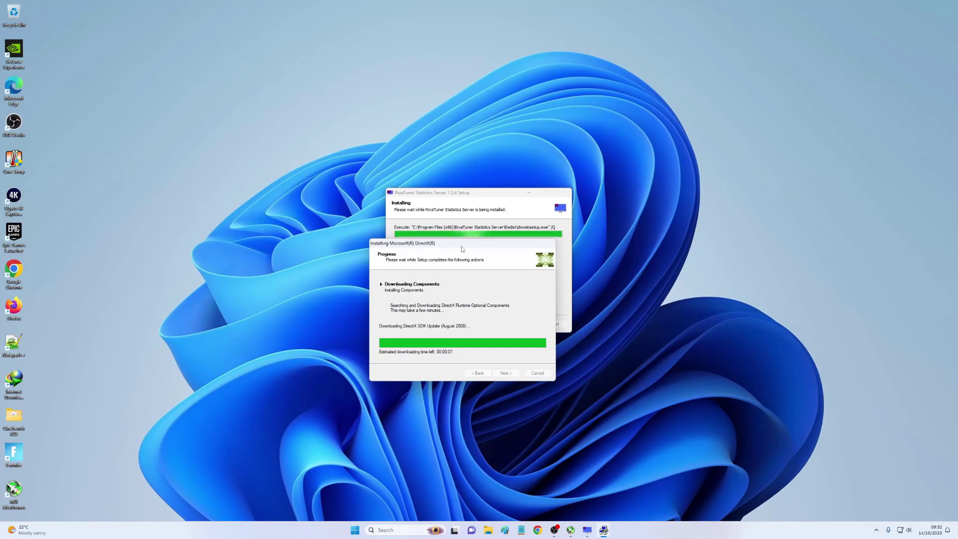
{"action": "mouse_move", "coordinate": [464, 247]}
{"action": "left_mouse_down"}
{"action": "mouse_move", "coordinate": [376, 246]}
{"action": "mouse_move", "coordinate": [405, 258]}
{"action": "mouse_move", "coordinate": [475, 258]}
{"action": "left_mouse_up"}
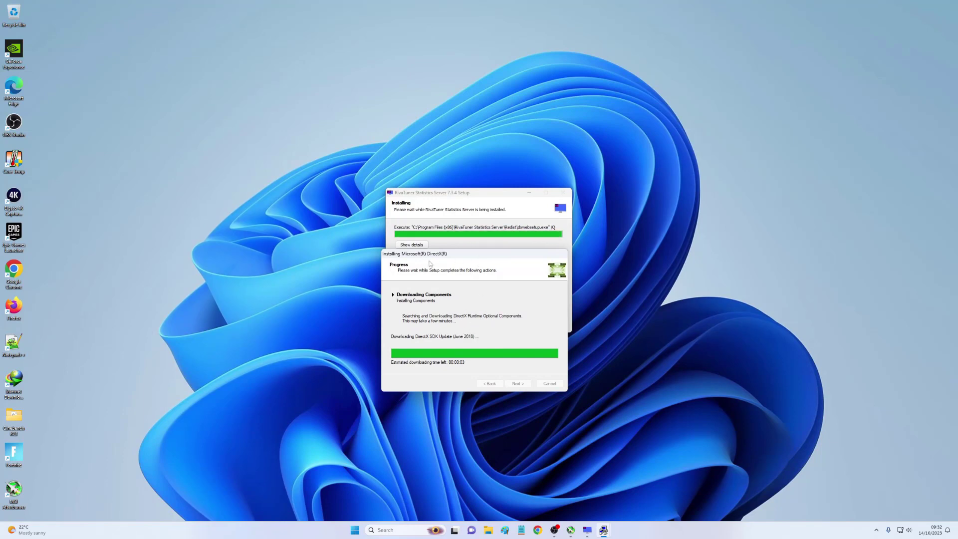
{"action": "left_click_drag", "start_coordinate": [429, 259], "coordinate": [478, 264]}
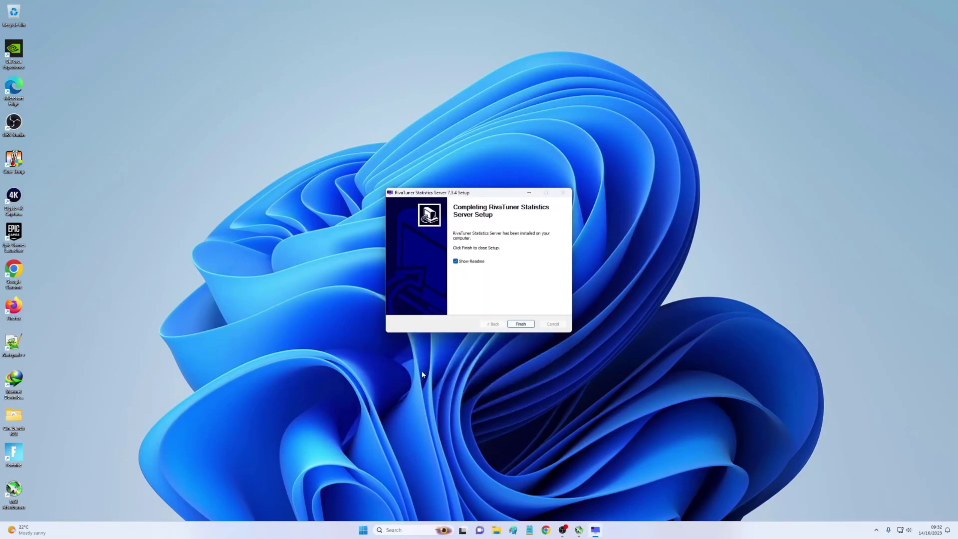
Finish the RivaTuner Statistics Server setup without showing the readme, and finish the MSI Afterburner setup with Run MSI Afterburner enabled
{"action": "left_click", "coordinate": [468, 265]}
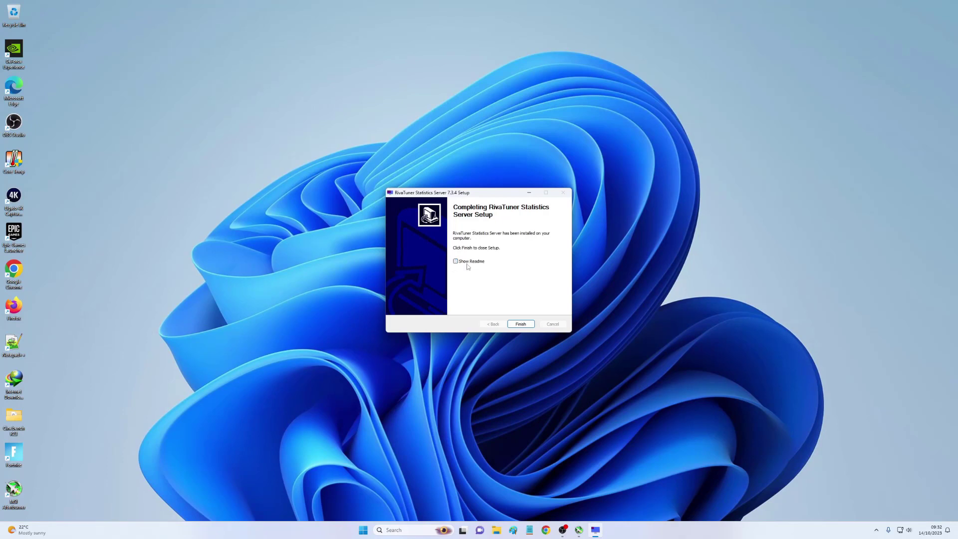
{"action": "left_click", "coordinate": [521, 324]}
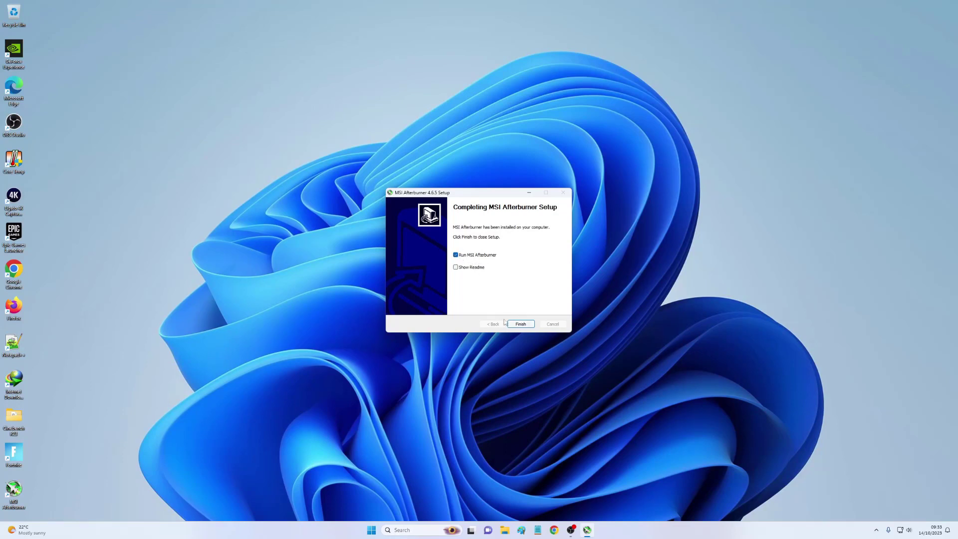
{"action": "left_click", "coordinate": [521, 324]}
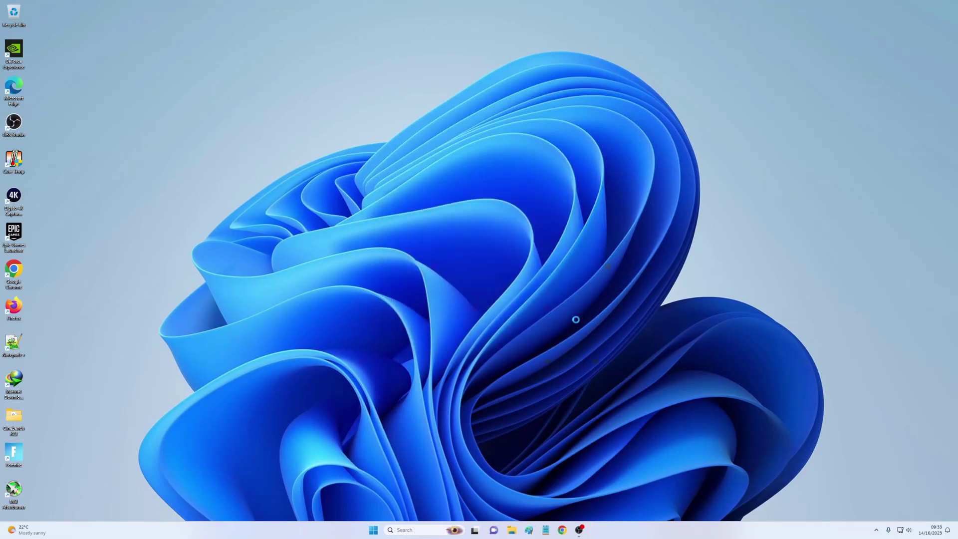
{"action": "left_click_drag", "start_coordinate": [454, 184], "coordinate": [528, 184]}
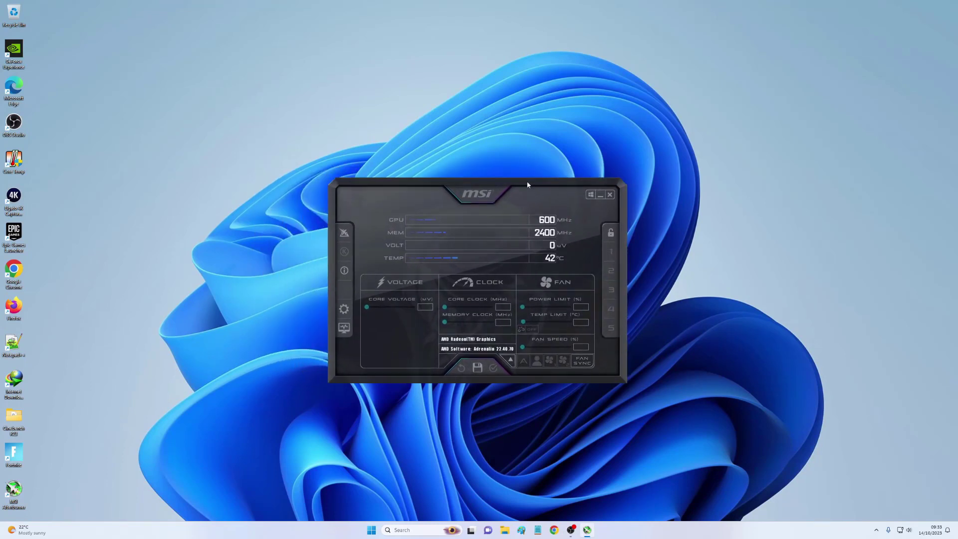
Turn off Google Chrome's permission to run in the background from its hidden notification-area icon
{"action": "left_click", "coordinate": [875, 532]}
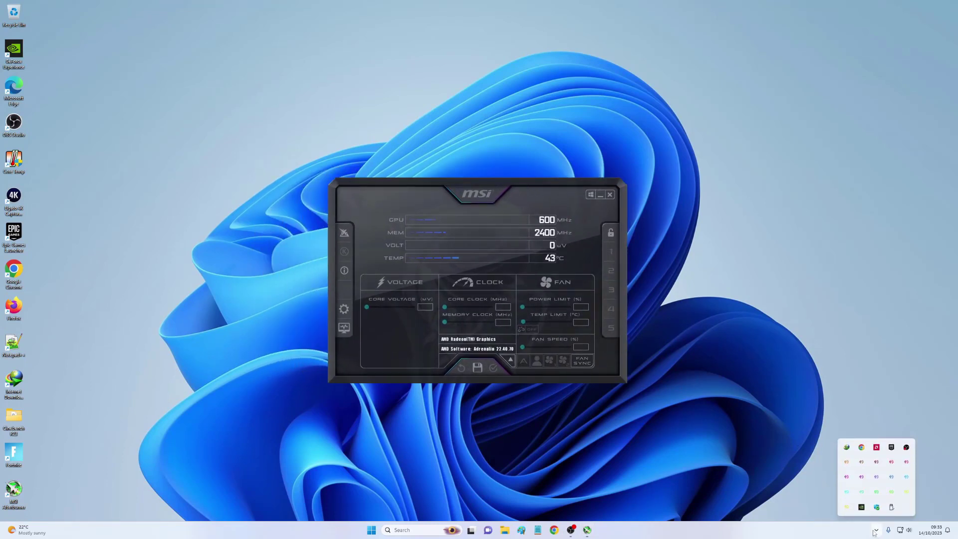
{"action": "left_click", "coordinate": [875, 532]}
{"action": "left_click", "coordinate": [875, 532]}
{"action": "left_click", "coordinate": [874, 532]}
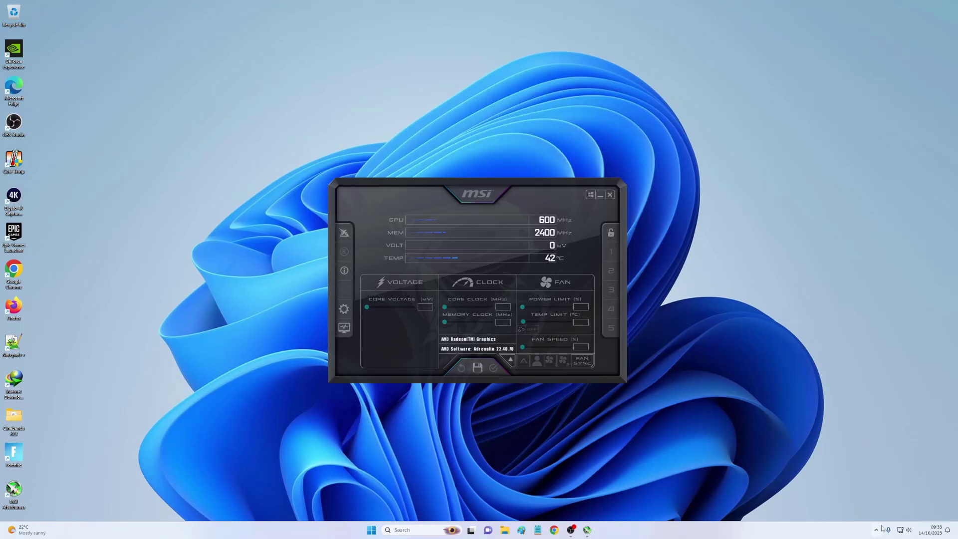
{"action": "left_click", "coordinate": [874, 532]}
{"action": "right_click", "coordinate": [862, 449]}
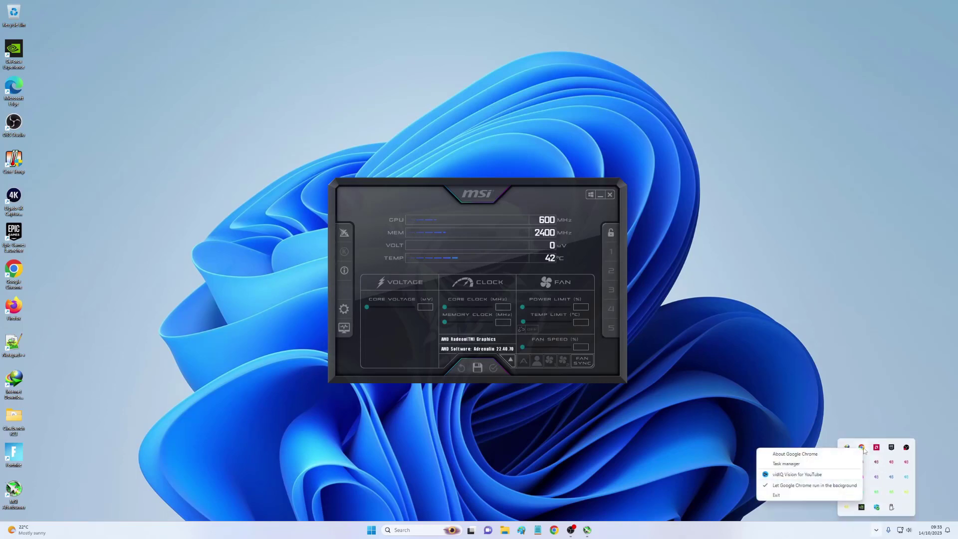
{"action": "left_click", "coordinate": [800, 485]}
{"action": "right_click", "coordinate": [674, 298]}
{"action": "left_click", "coordinate": [703, 330]}
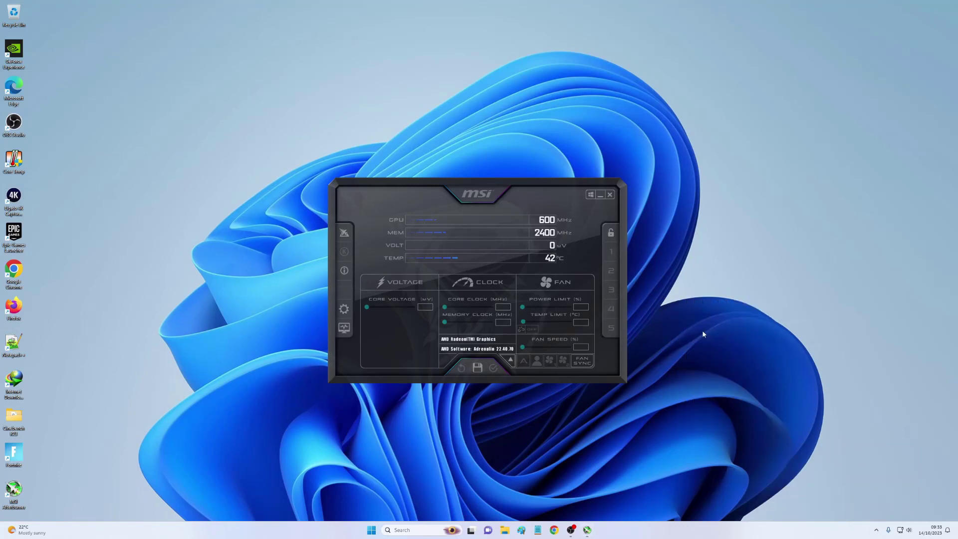
Move the MSI Afterburner window slightly lower and further right on the desktop
{"action": "left_click_drag", "start_coordinate": [519, 188], "coordinate": [579, 222]}
{"action": "right_click", "coordinate": [707, 225]}
{"action": "left_click", "coordinate": [721, 257]}
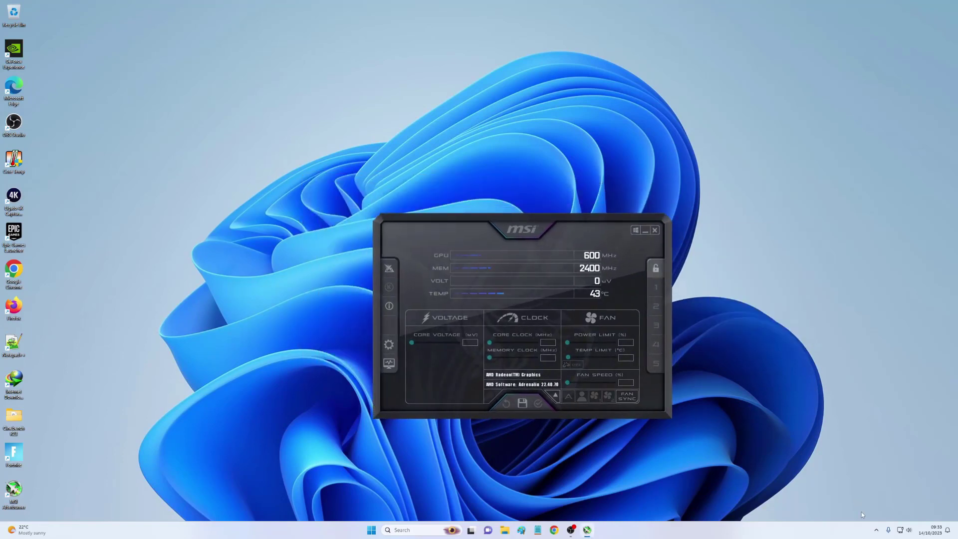
{"action": "left_click", "coordinate": [389, 344]}
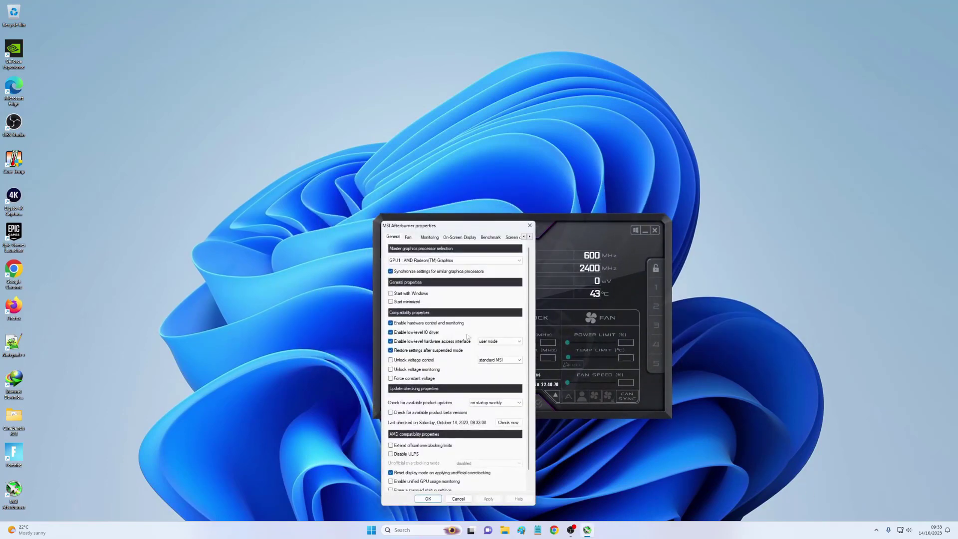
{"action": "left_click_drag", "start_coordinate": [440, 229], "coordinate": [488, 221]}
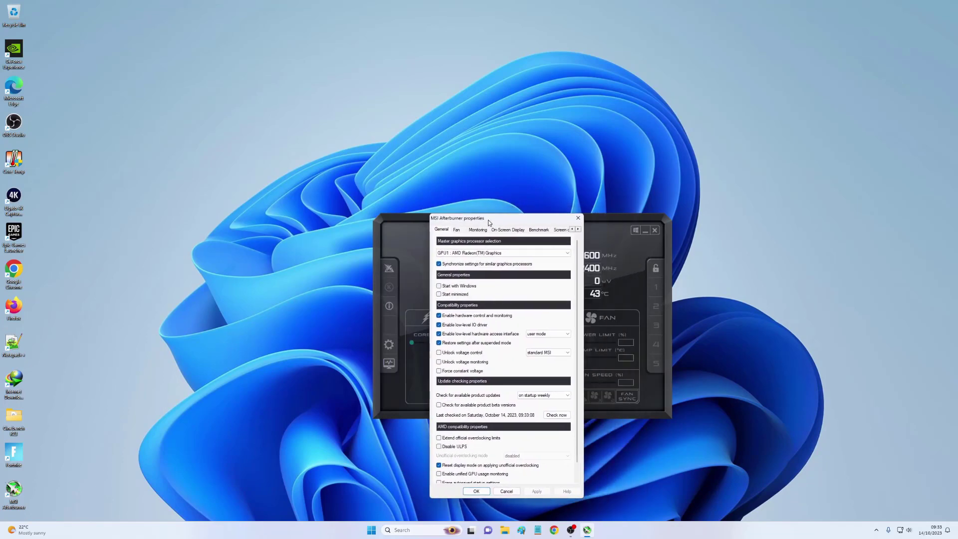
{"action": "left_click", "coordinate": [578, 218]}
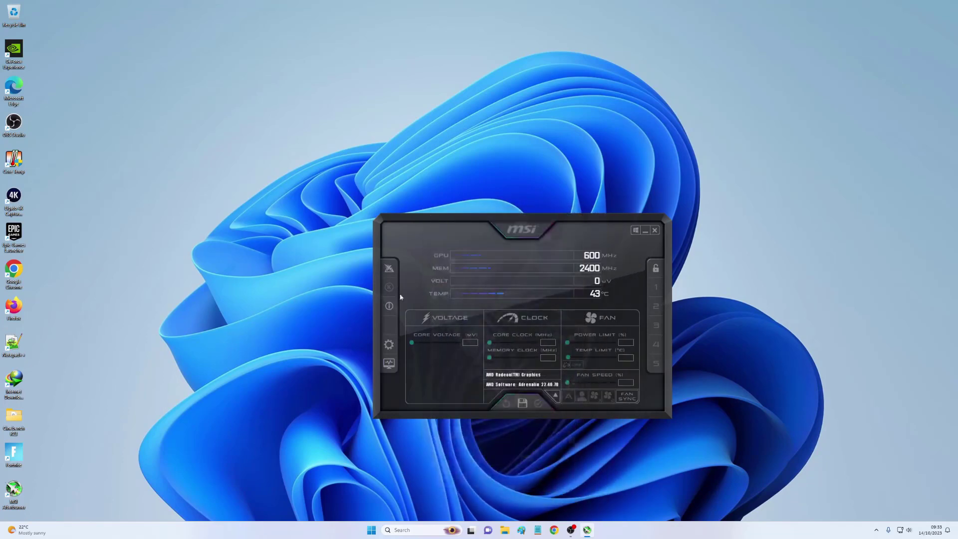
Open the MSI Afterburner properties and set the On-Screen Display hotkeys to Alt+T for toggle, Alt+S for show and Alt+H for hide
{"action": "left_click", "coordinate": [390, 345]}
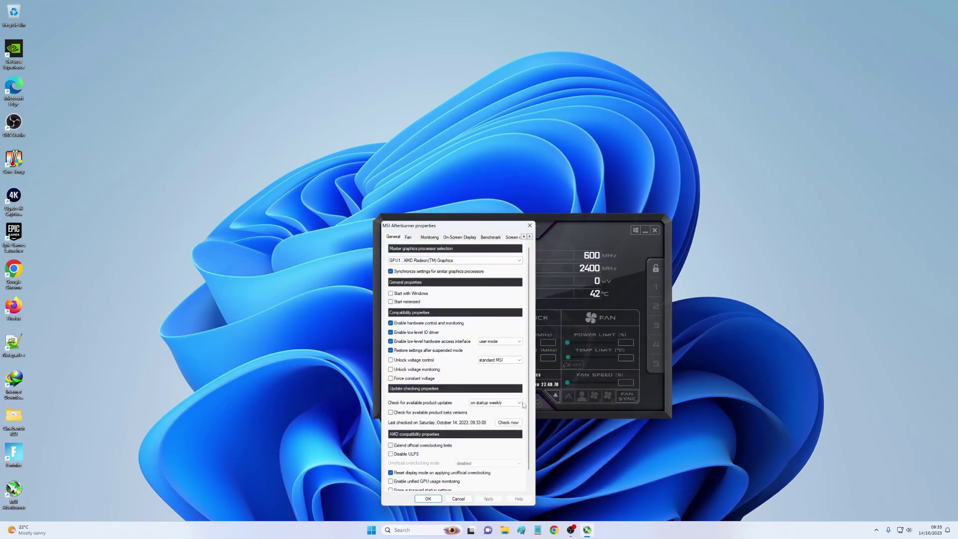
{"action": "scroll", "coordinate": [525, 400], "scroll_direction": "down", "scroll_amount": 2}
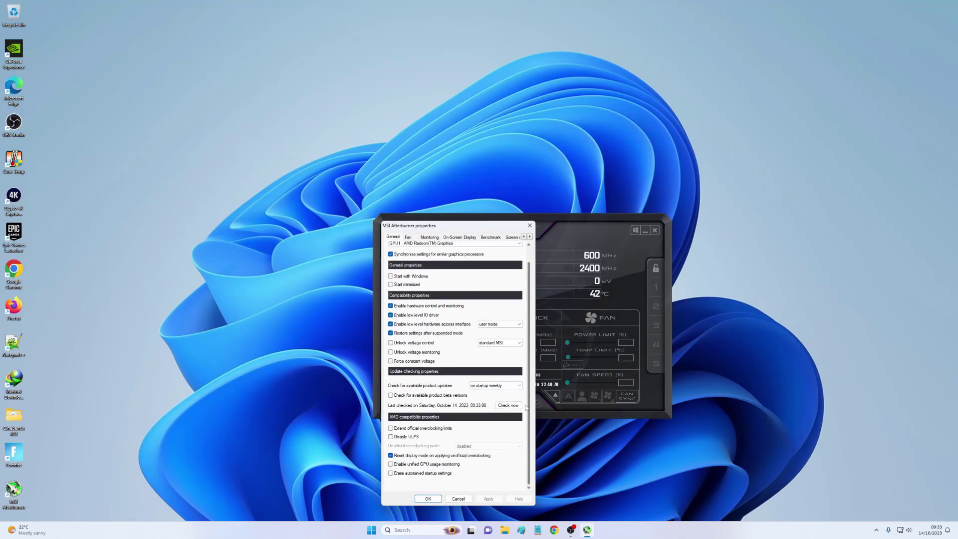
{"action": "scroll", "coordinate": [526, 407], "scroll_direction": "up", "scroll_amount": 2}
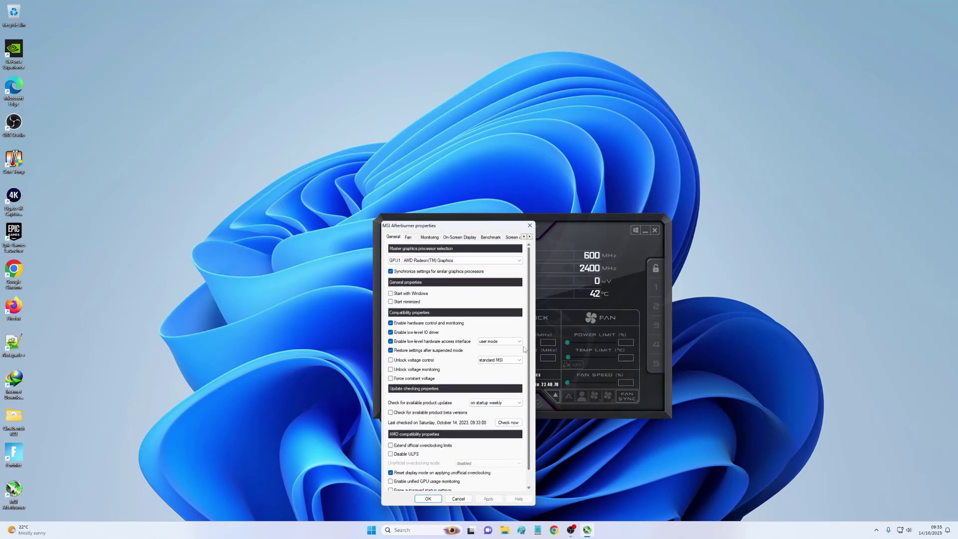
{"action": "left_click", "coordinate": [460, 237]}
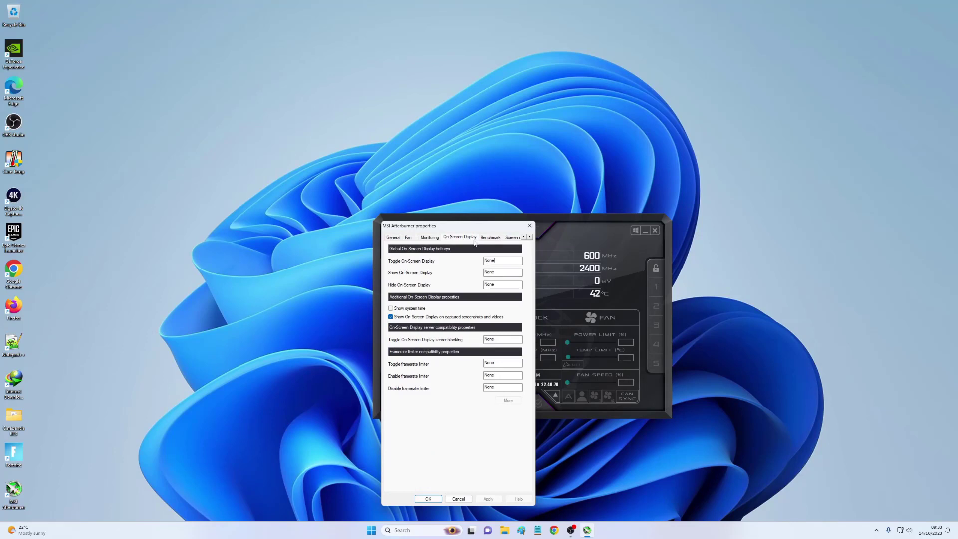
{"action": "left_click", "coordinate": [504, 262]}
{"action": "key", "text": "alt+t"}
{"action": "left_click", "coordinate": [500, 286]}
{"action": "key", "text": "alt"}
Choose the MSI Gaming Z Afterburner skin in the user interface properties and move the properties window up
{"action": "left_click", "coordinate": [492, 239]}
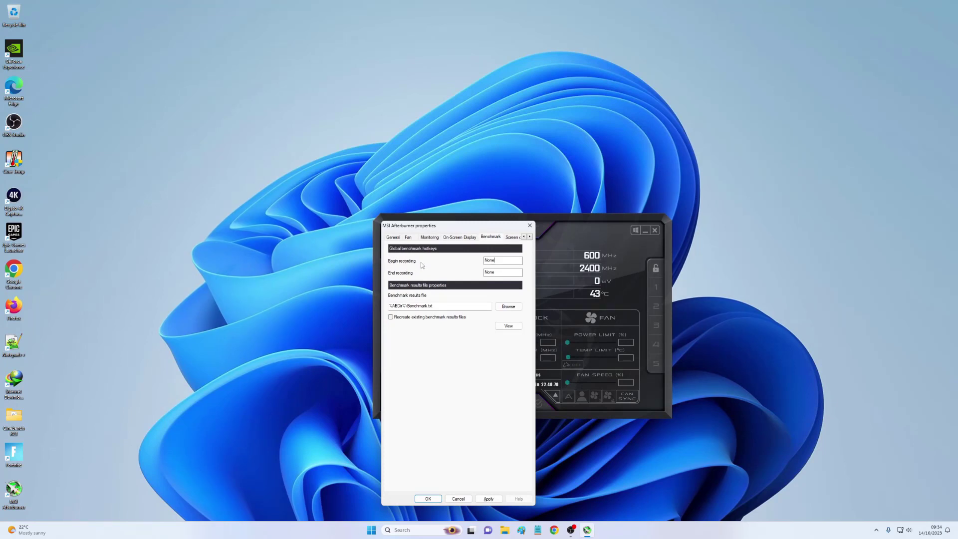
{"action": "left_click", "coordinate": [529, 237]}
{"action": "left_click", "coordinate": [530, 237]}
{"action": "left_click", "coordinate": [530, 238]}
{"action": "left_click", "coordinate": [530, 238]}
{"action": "left_click", "coordinate": [505, 238]}
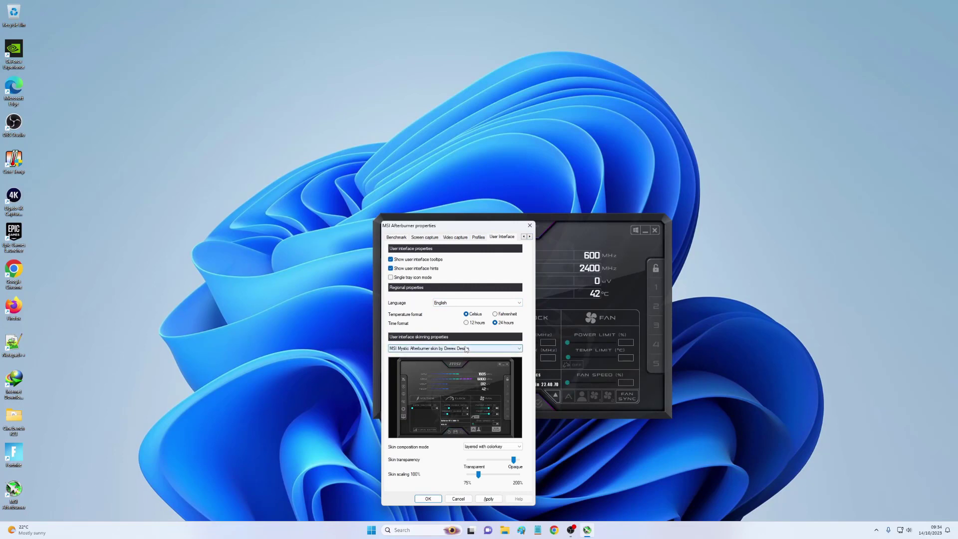
{"action": "left_click", "coordinate": [466, 349]}
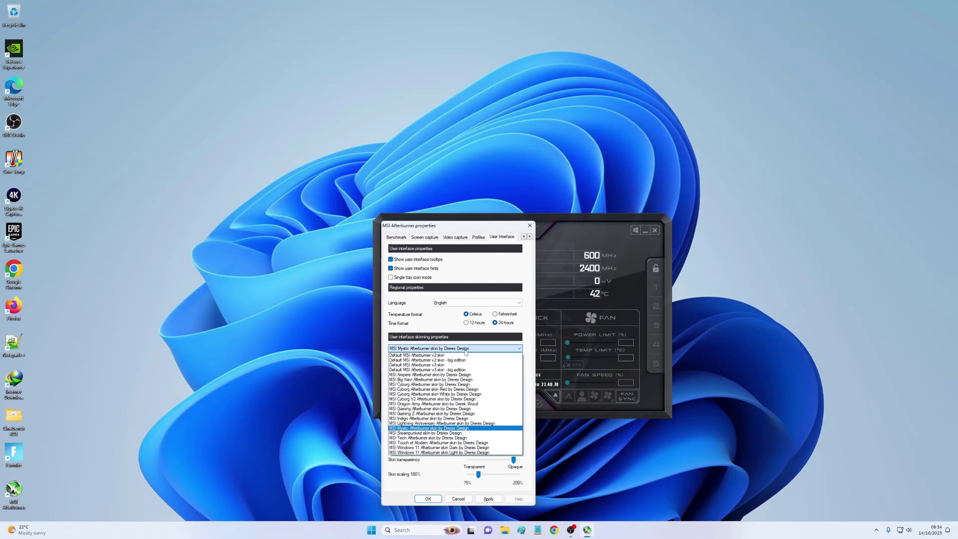
{"action": "left_click", "coordinate": [451, 348]}
{"action": "left_click", "coordinate": [451, 348]}
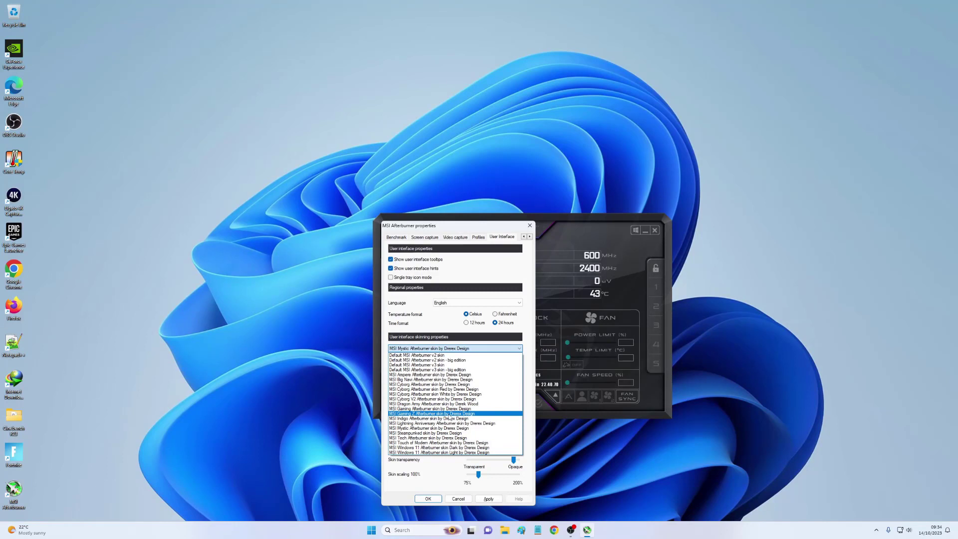
{"action": "left_click", "coordinate": [449, 414]}
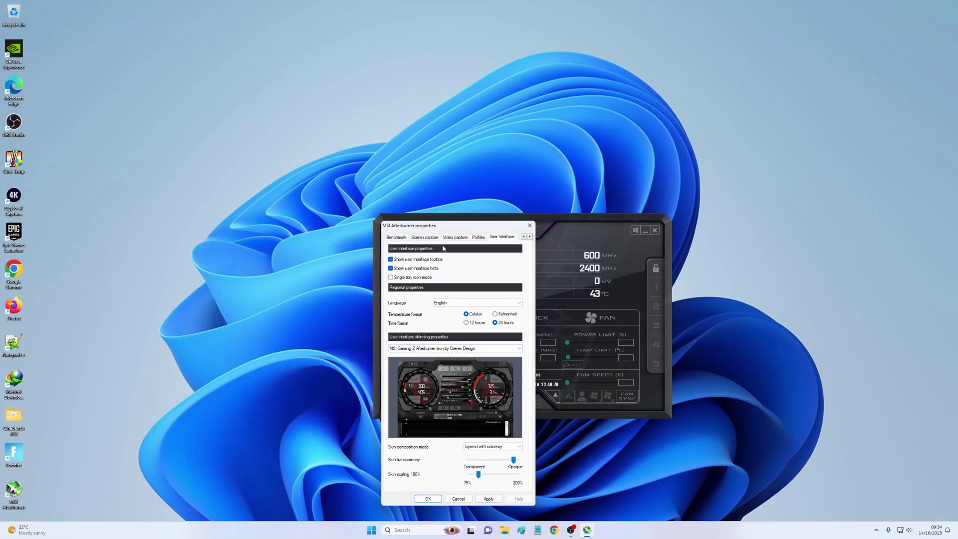
{"action": "left_click_drag", "start_coordinate": [456, 229], "coordinate": [413, 192]}
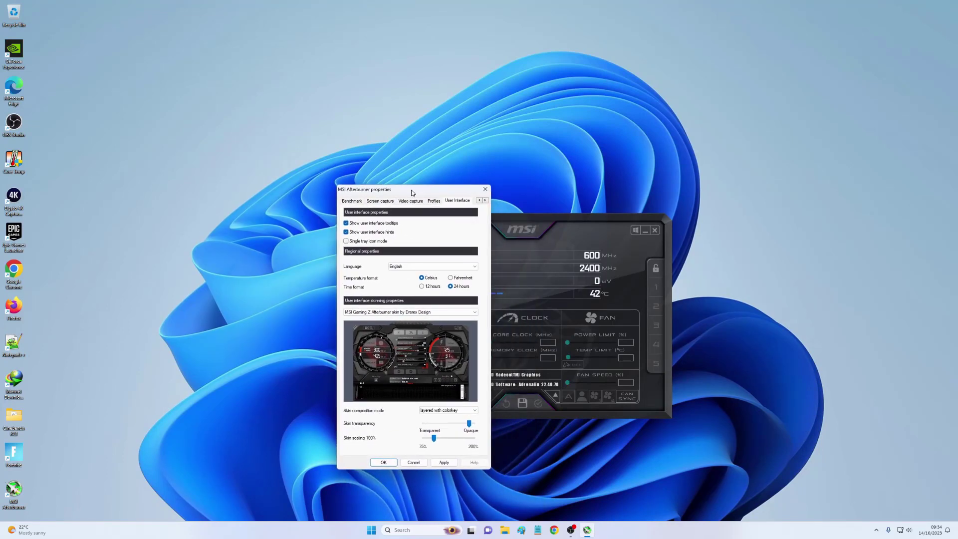
Preview the MSI Tech skin, then reselect and apply the MSI Gaming Z skin, moving the properties window clear of the main window
{"action": "left_click", "coordinate": [411, 313]}
{"action": "left_click", "coordinate": [397, 402]}
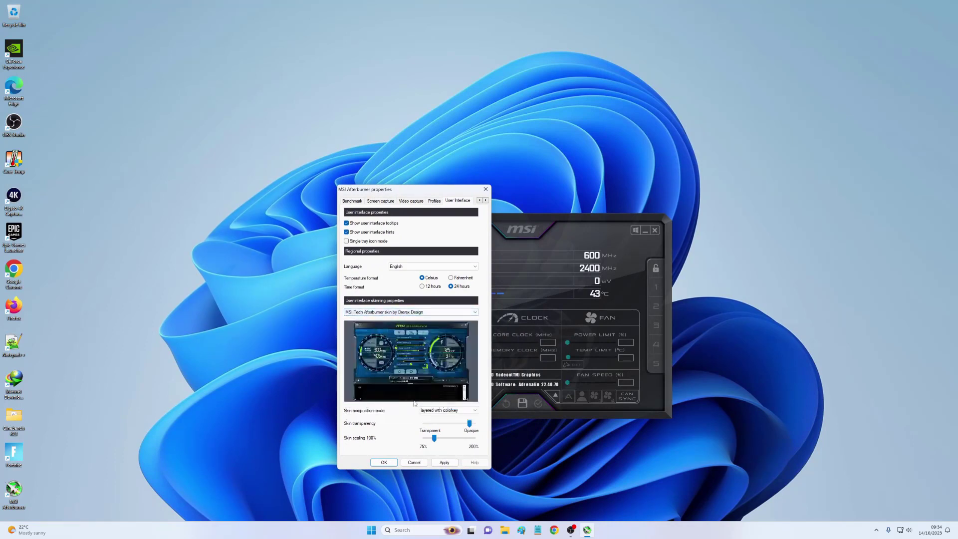
{"action": "left_click", "coordinate": [407, 313]}
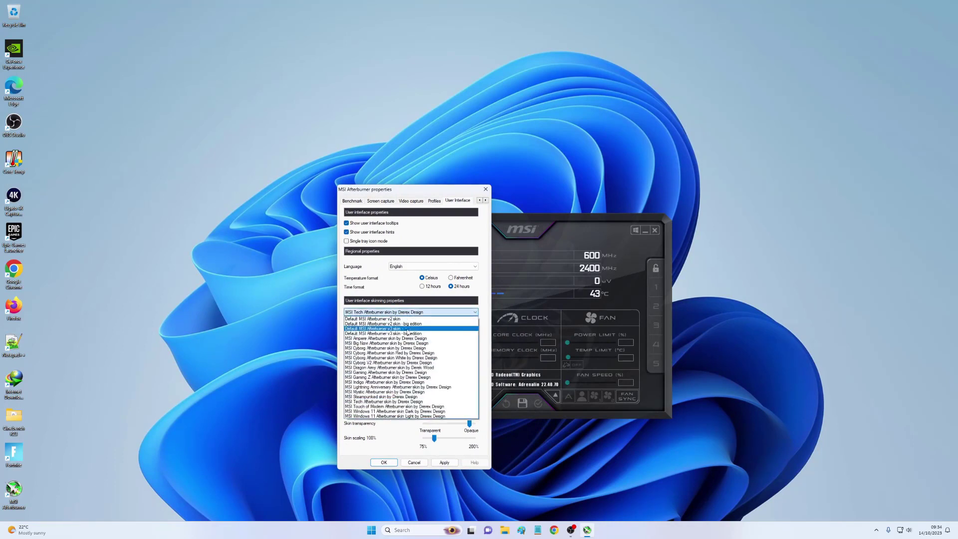
{"action": "left_click", "coordinate": [398, 381]}
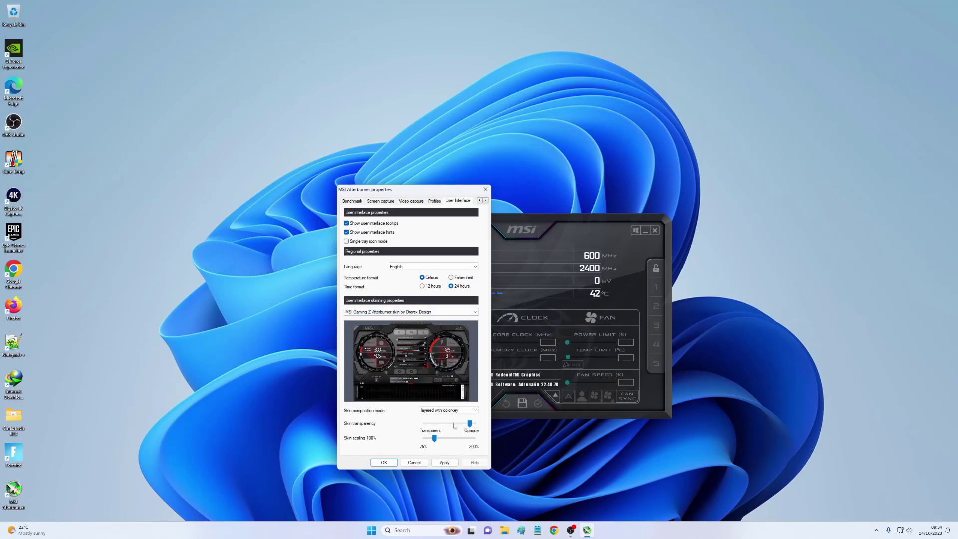
{"action": "left_click", "coordinate": [446, 462]}
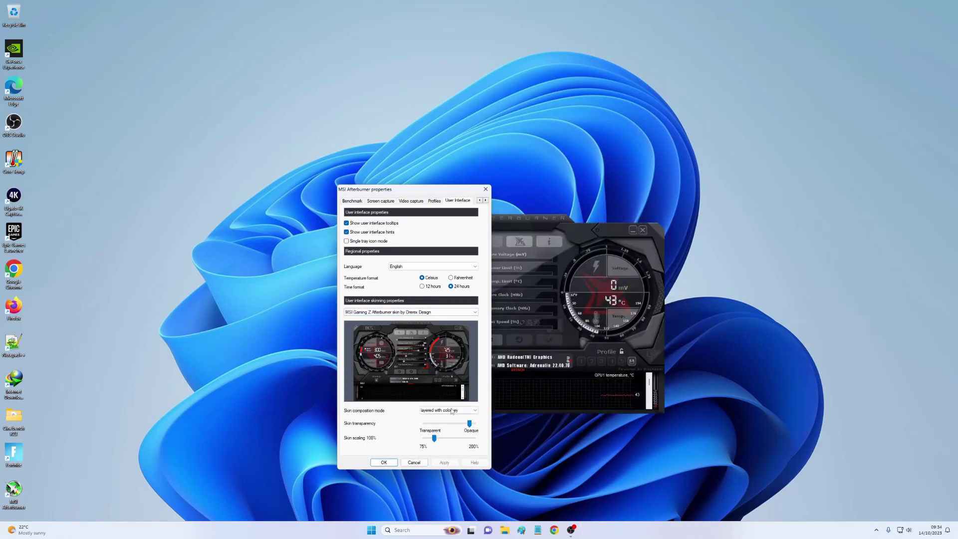
{"action": "left_click_drag", "start_coordinate": [448, 193], "coordinate": [337, 192]}
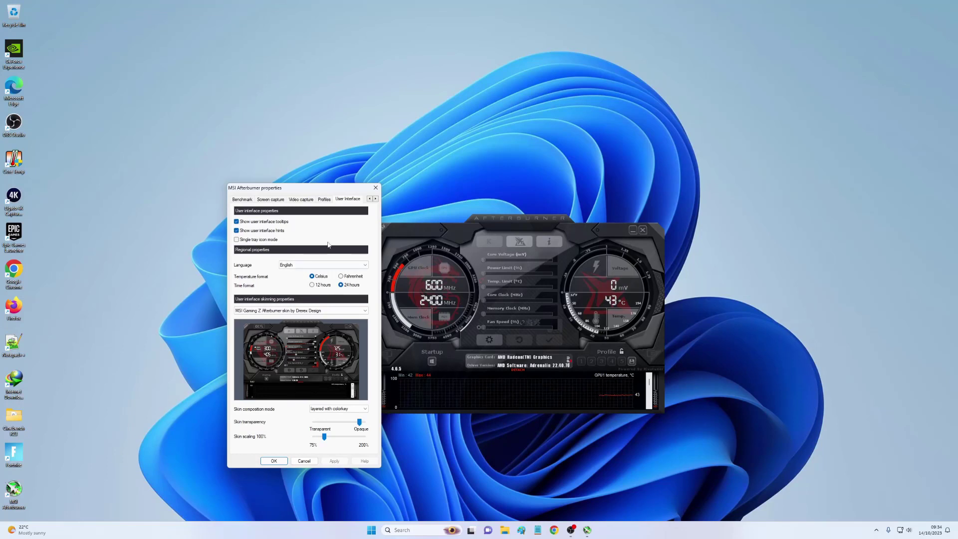
Review the profile and video capture properties, then set the screen capture hotkey to Ctrl+P and the screenshot format to png
{"action": "left_click", "coordinate": [323, 199]}
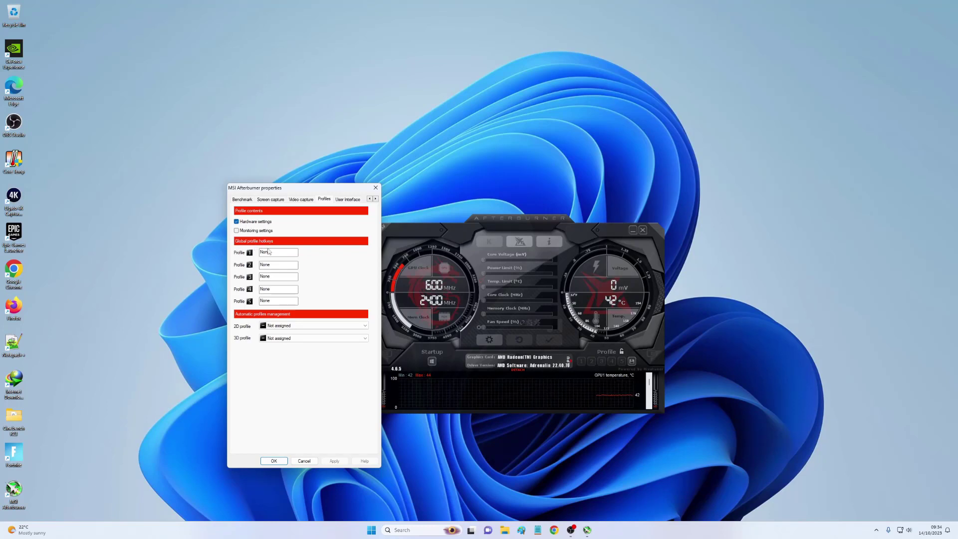
{"action": "left_click", "coordinate": [302, 199]}
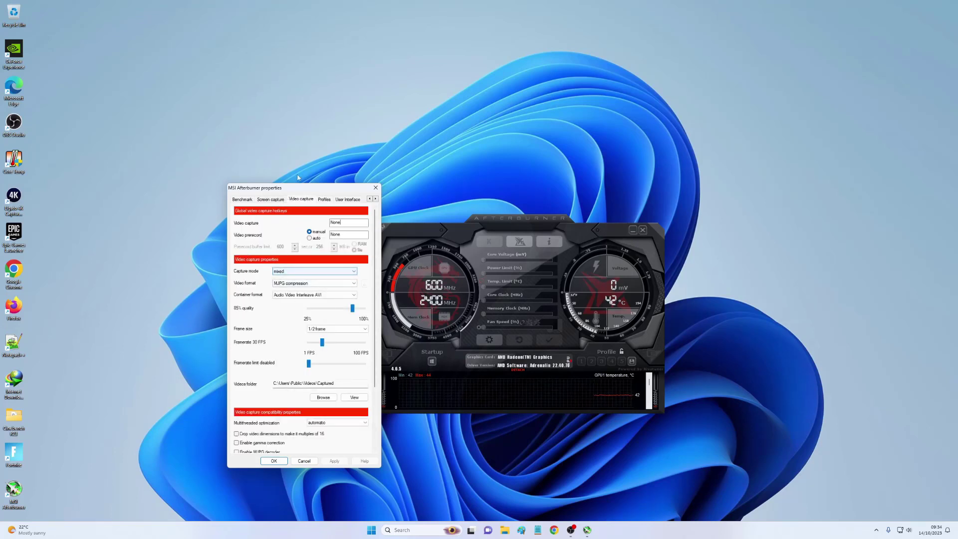
{"action": "left_click", "coordinate": [271, 199]}
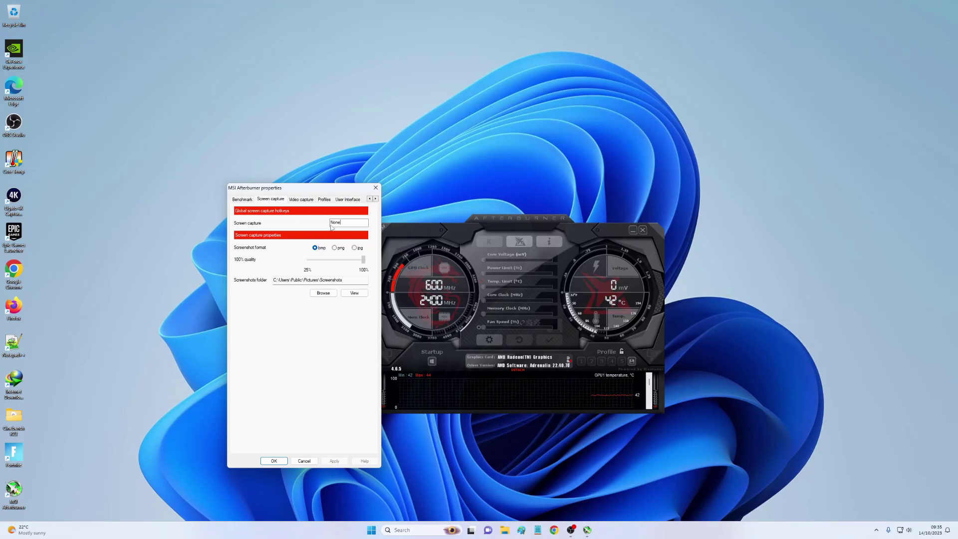
{"action": "mouse_move", "coordinate": [332, 228]}
{"action": "key", "text": "ctrl+shift+p"}
{"action": "key", "text": "ctrl"}
{"action": "left_click", "coordinate": [336, 248]}
{"action": "left_click", "coordinate": [355, 249]}
{"action": "left_click", "coordinate": [335, 248]}
Browse the target folders for screenshots, keep the default folder and apply the screen capture settings
{"action": "left_click_drag", "start_coordinate": [346, 283], "coordinate": [271, 281]}
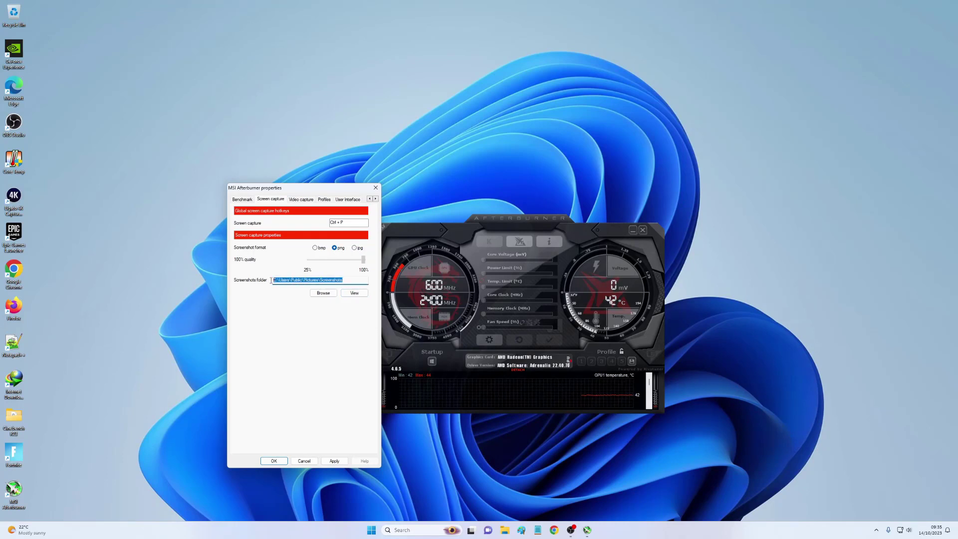
{"action": "left_click", "coordinate": [323, 294]}
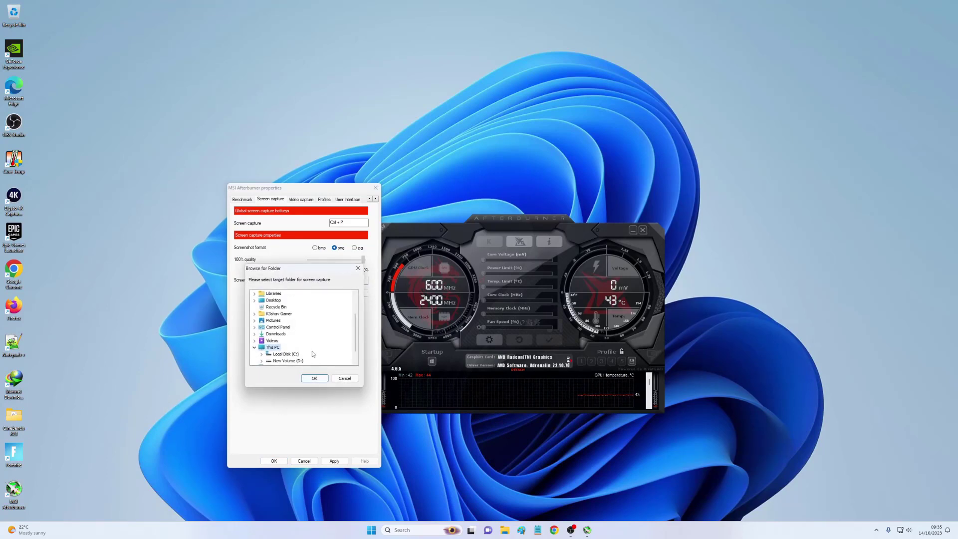
{"action": "scroll", "coordinate": [313, 354], "scroll_direction": "down", "scroll_amount": 1}
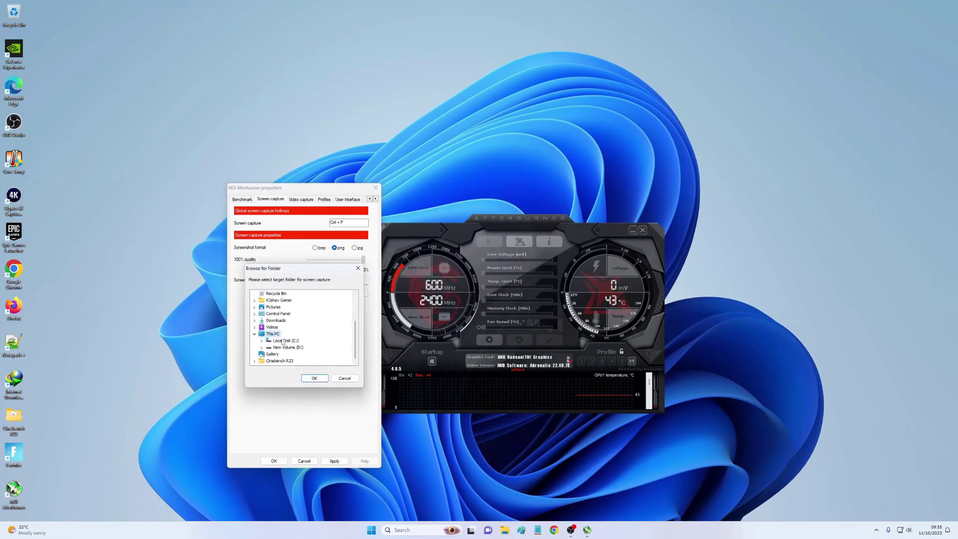
{"action": "scroll", "coordinate": [274, 319], "scroll_direction": "up", "scroll_amount": 1}
{"action": "left_click", "coordinate": [344, 378]}
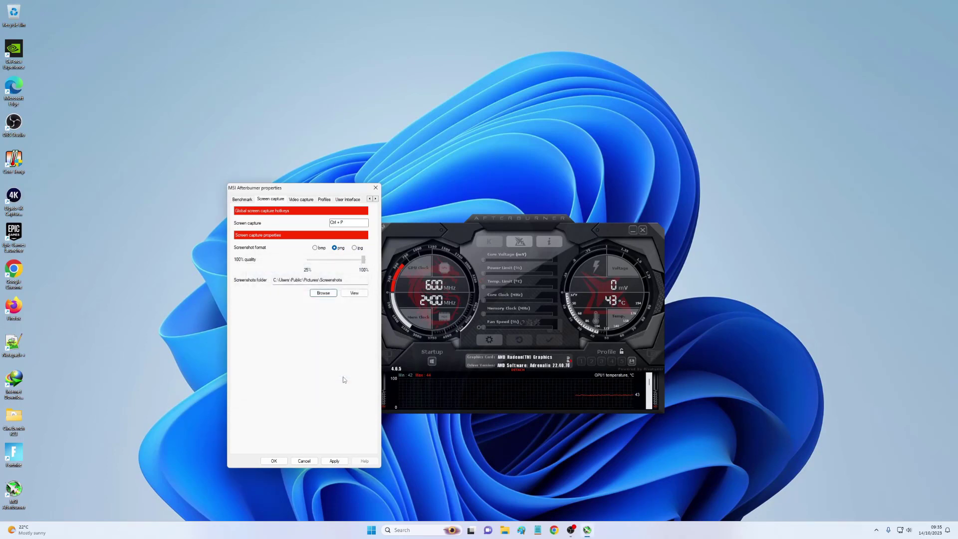
{"action": "left_click", "coordinate": [334, 460]}
Review the Benchmark, On-Screen Display, Monitoring, Fan and General properties of MSI Afterburner
{"action": "left_click", "coordinate": [242, 199]}
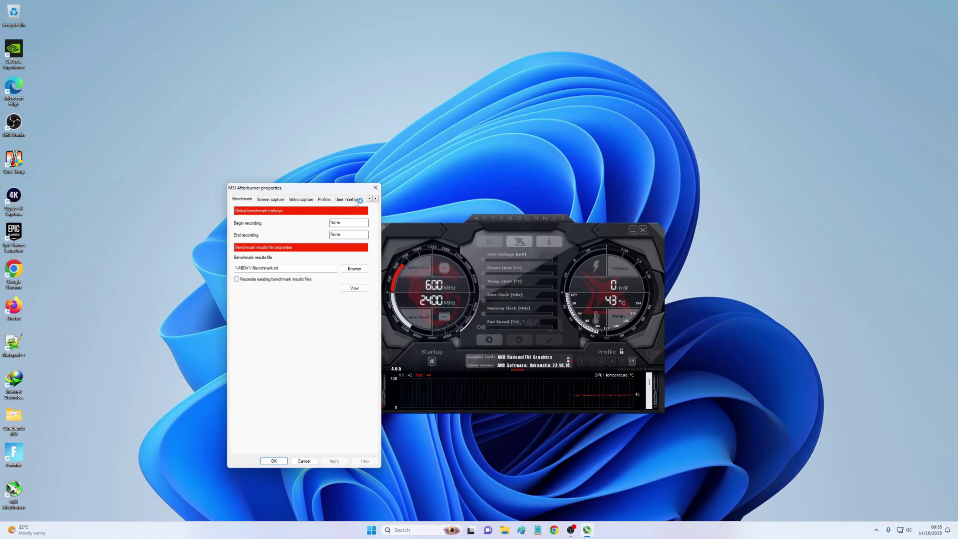
{"action": "left_click", "coordinate": [369, 199]}
{"action": "left_click", "coordinate": [370, 199]}
{"action": "left_click", "coordinate": [370, 199]}
{"action": "left_click", "coordinate": [369, 199]}
{"action": "left_click", "coordinate": [303, 199]}
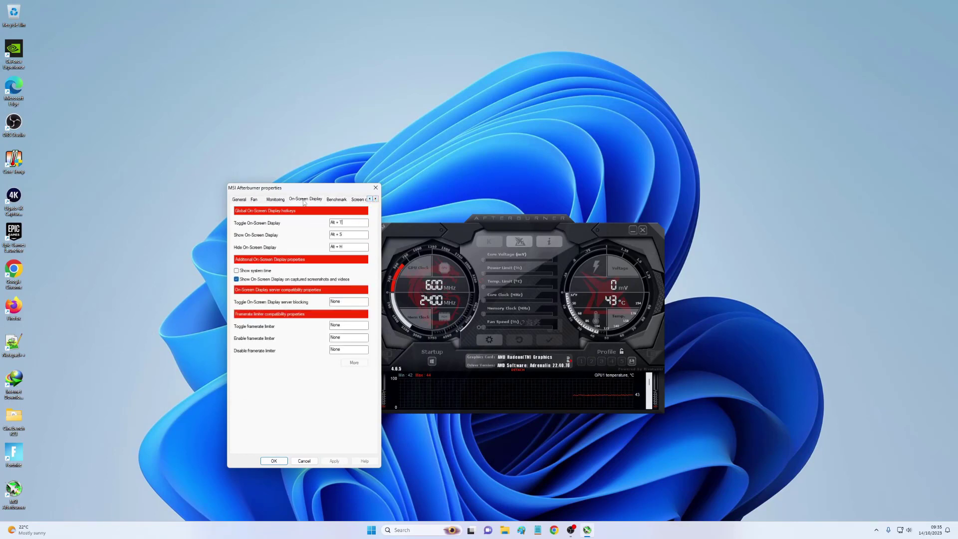
{"action": "left_click", "coordinate": [280, 200]}
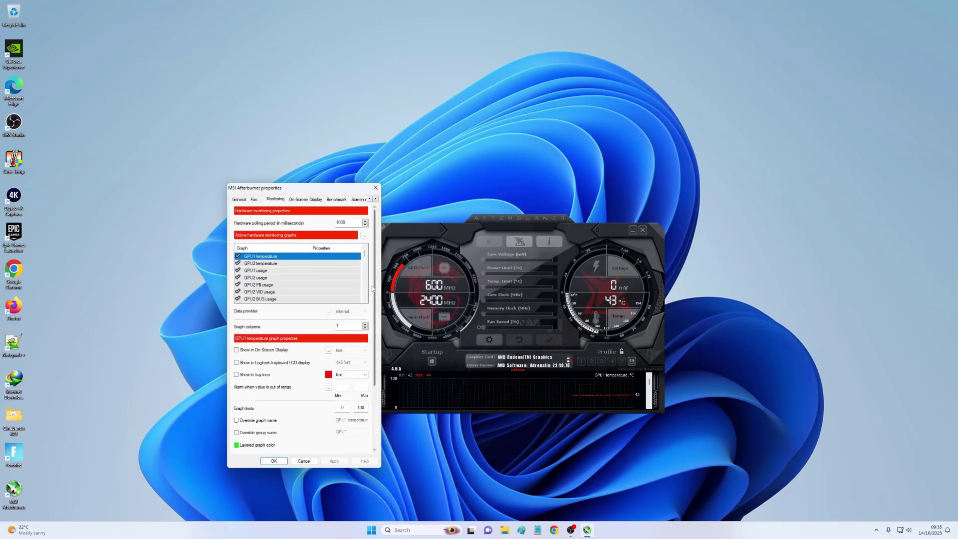
{"action": "left_click", "coordinate": [254, 199]}
{"action": "left_click", "coordinate": [239, 199]}
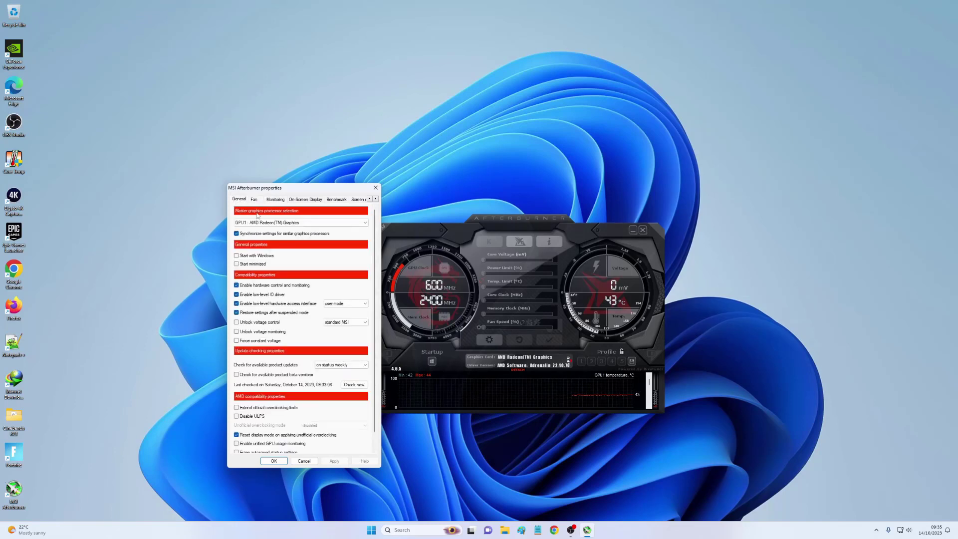
{"action": "scroll", "coordinate": [374, 239], "scroll_direction": "down", "scroll_amount": 1}
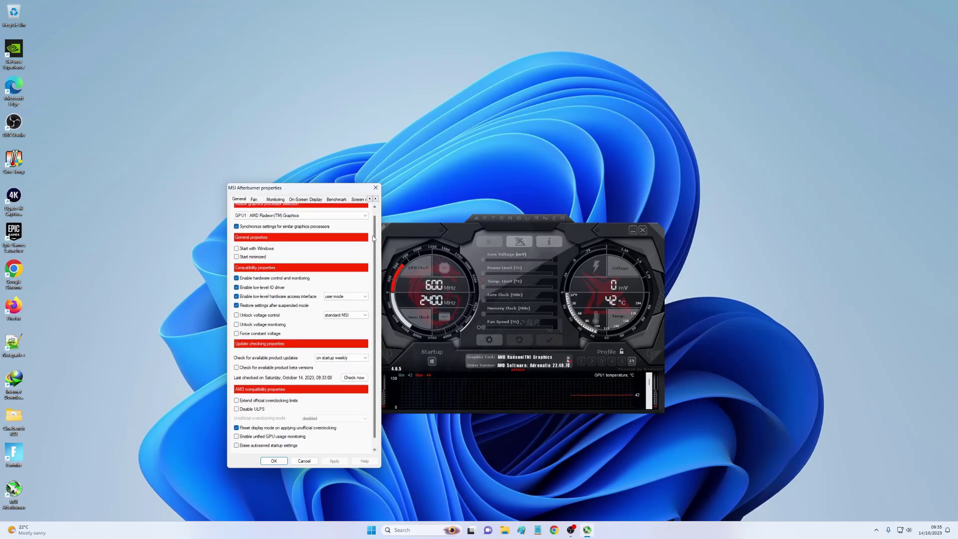
Keep GPU1 : AMD Radeon(TM) Graphics as the master graphics processor in the General properties
{"action": "scroll", "coordinate": [373, 239], "scroll_direction": "up", "scroll_amount": 1}
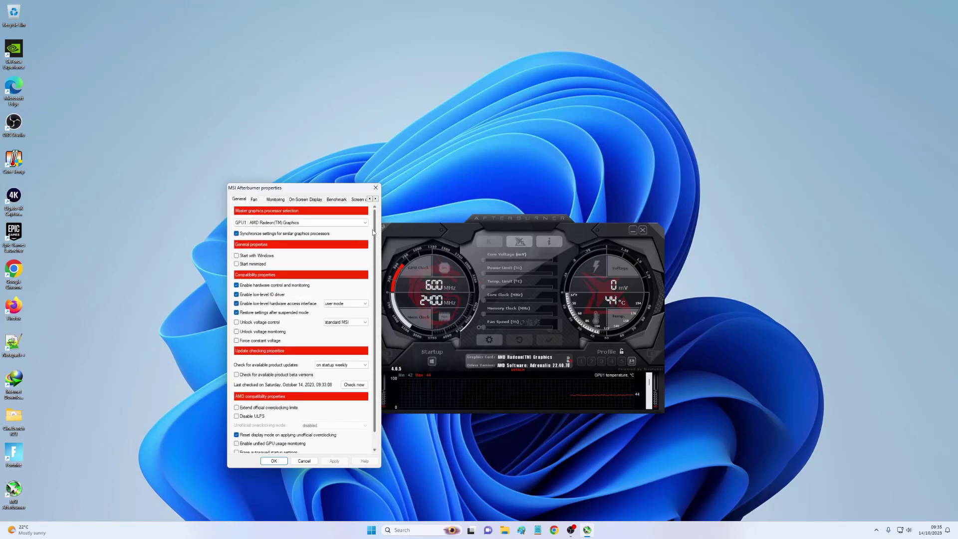
{"action": "left_click", "coordinate": [262, 224]}
{"action": "left_click", "coordinate": [252, 226]}
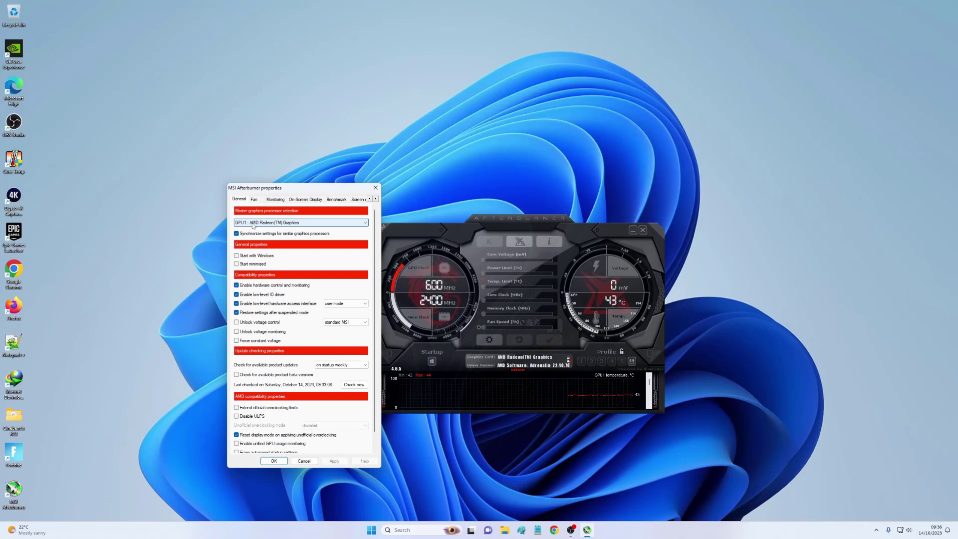
Switch to Task Manager, check the performance details of the CPU, GPU 1 and GPU 0, and close it
{"action": "key", "text": "ctrl+shift+Escape"}
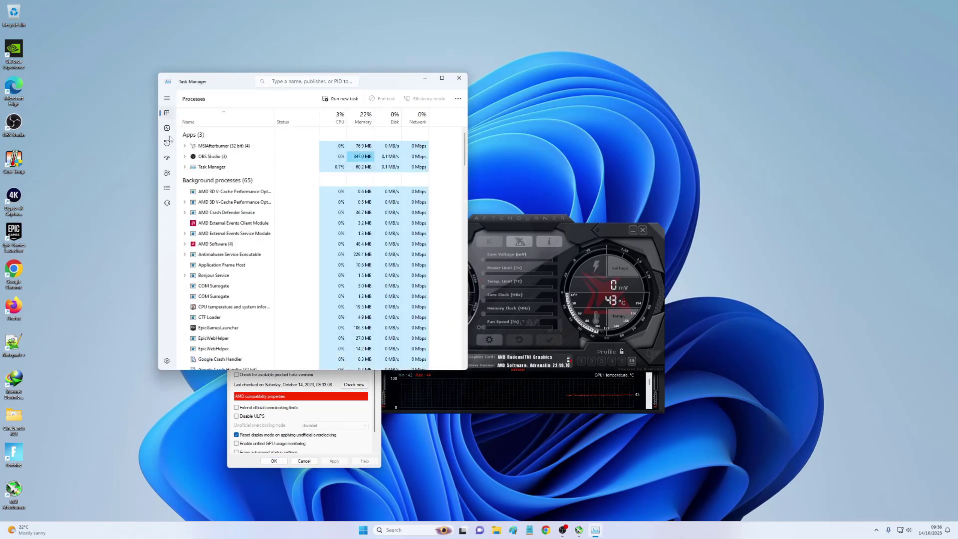
{"action": "left_click", "coordinate": [167, 128]}
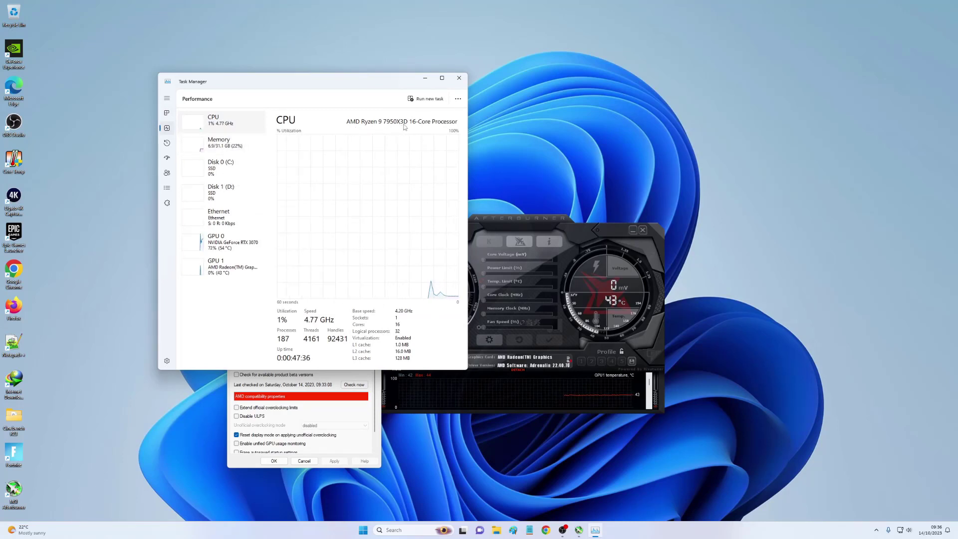
{"action": "left_click", "coordinate": [229, 271]}
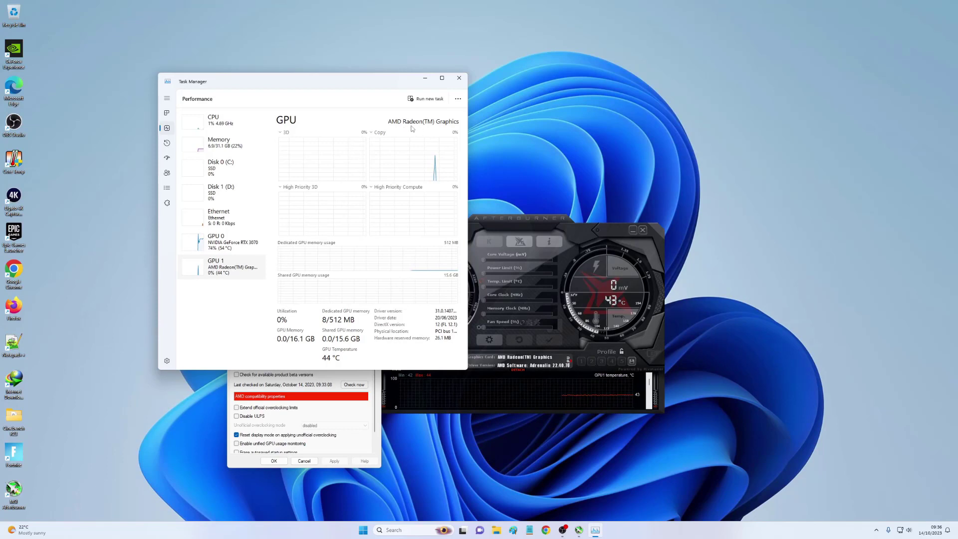
{"action": "left_click", "coordinate": [235, 243]}
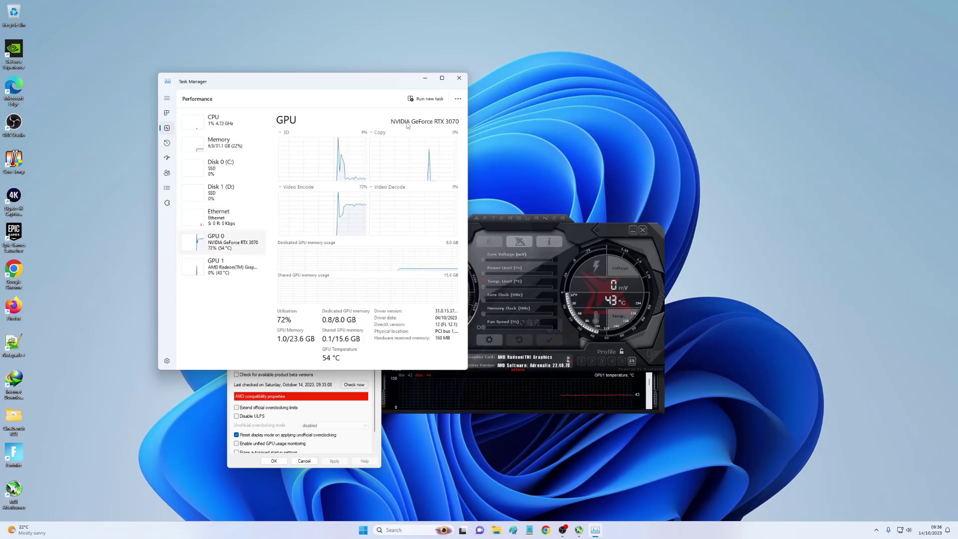
{"action": "left_click", "coordinate": [460, 79]}
Open NVIDIA Control Panel from the desktop and review the global settings under Manage 3D Settings
{"action": "right_click", "coordinate": [707, 143]}
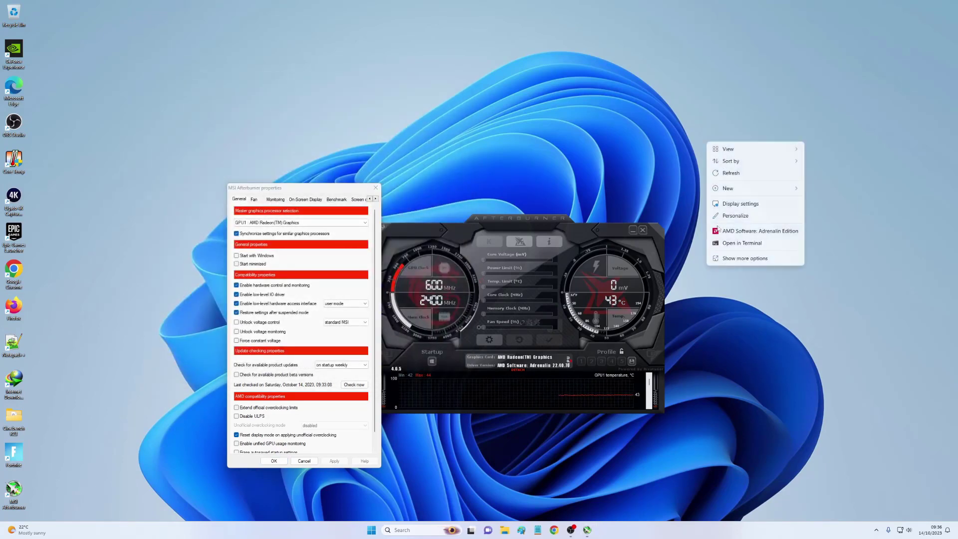
{"action": "left_click", "coordinate": [741, 261]}
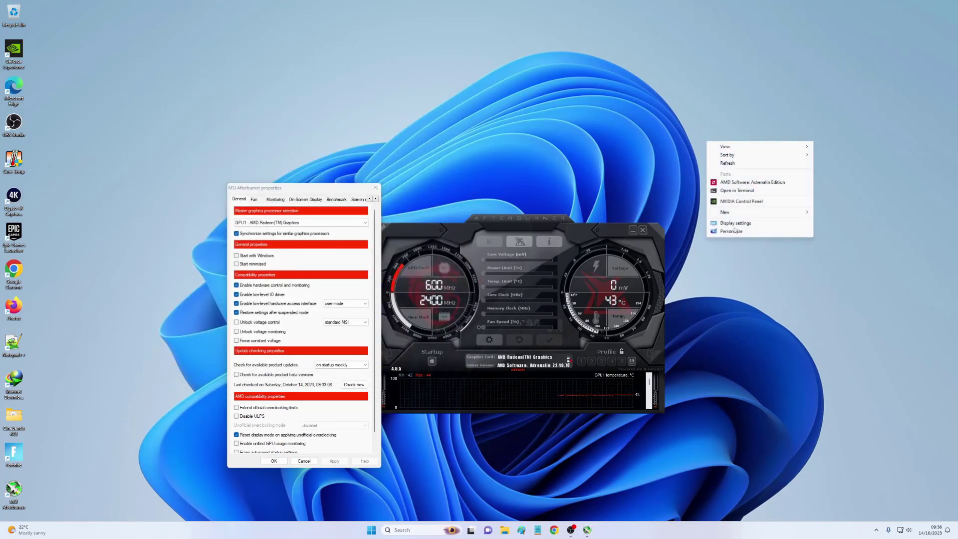
{"action": "left_click", "coordinate": [739, 206]}
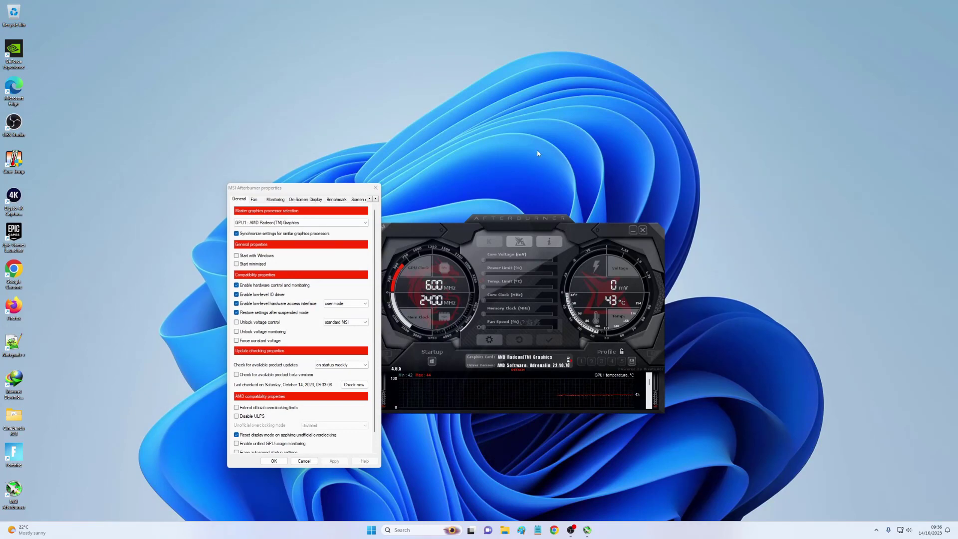
{"action": "left_click", "coordinate": [46, 61]}
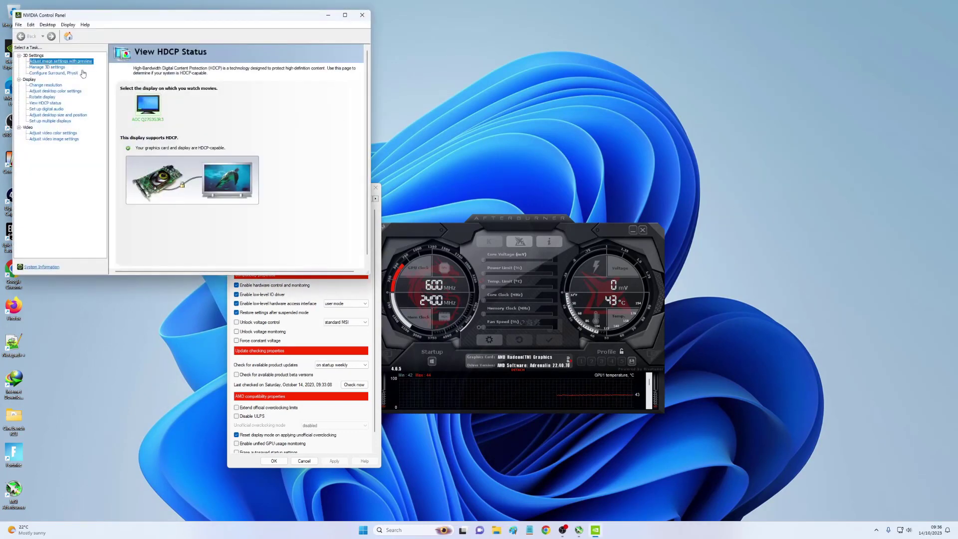
{"action": "left_click_drag", "start_coordinate": [190, 15], "coordinate": [424, 162]}
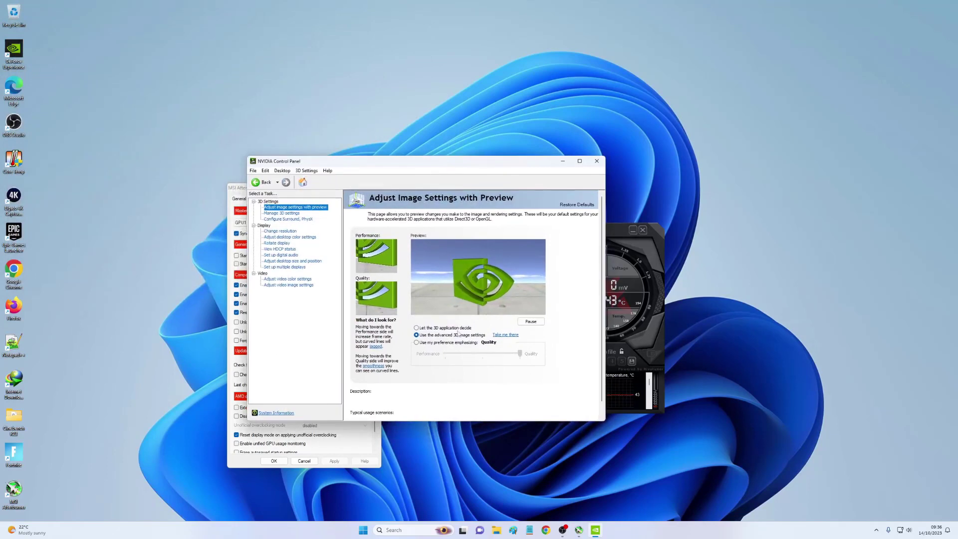
{"action": "left_click", "coordinate": [507, 335]}
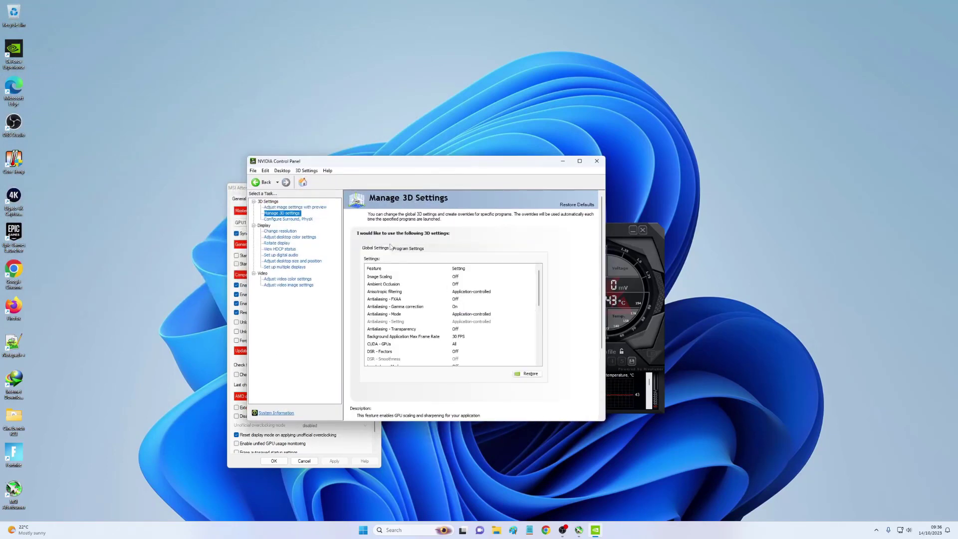
{"action": "left_click_drag", "start_coordinate": [540, 283], "coordinate": [540, 310]}
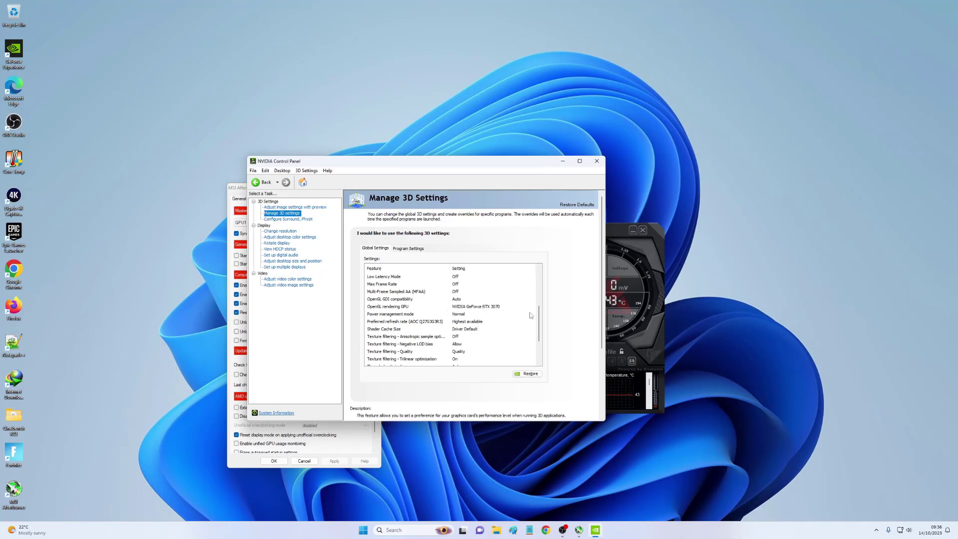
{"action": "left_click_drag", "start_coordinate": [541, 311], "coordinate": [537, 333]}
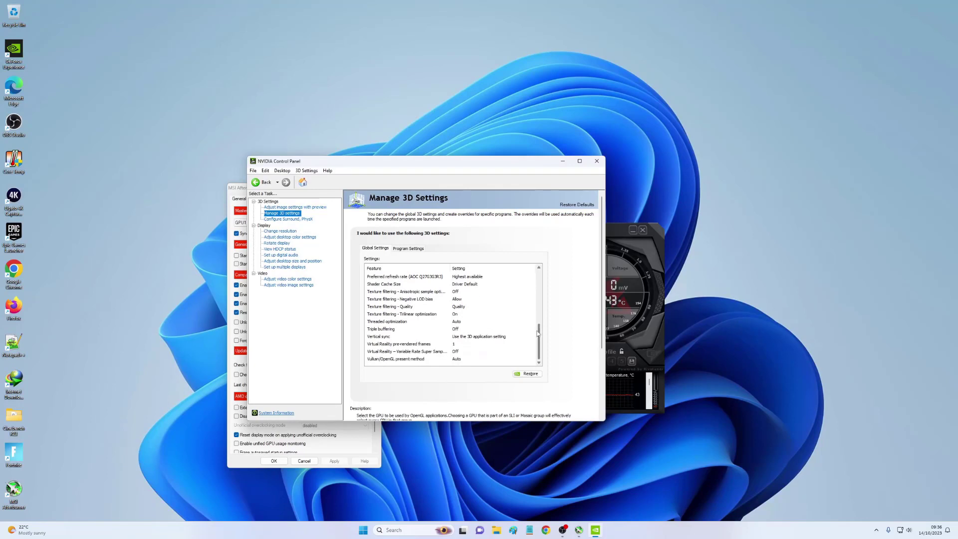
Keep NVIDIA GeForce RTX 3070 as the PhysX processor and close NVIDIA Control Panel
{"action": "left_click", "coordinate": [288, 219]}
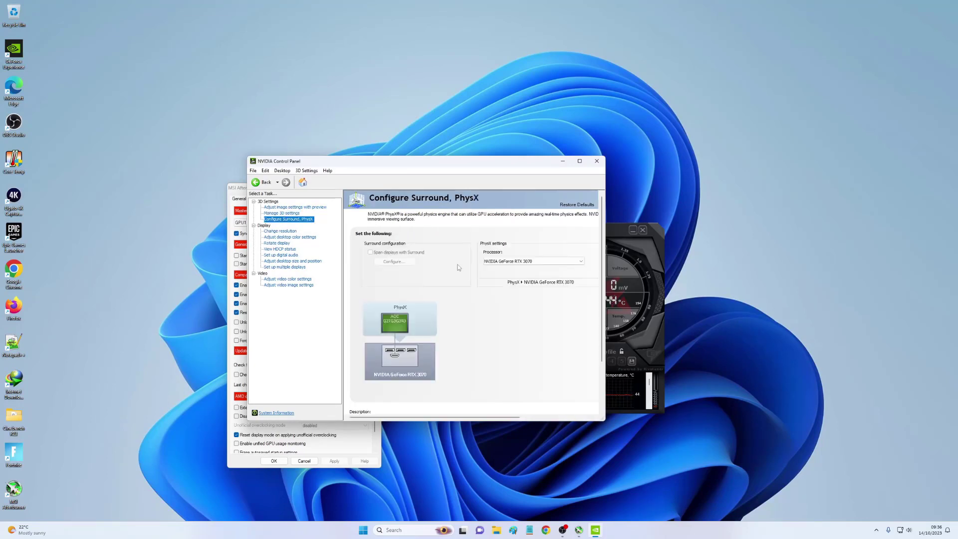
{"action": "left_click", "coordinate": [491, 262]}
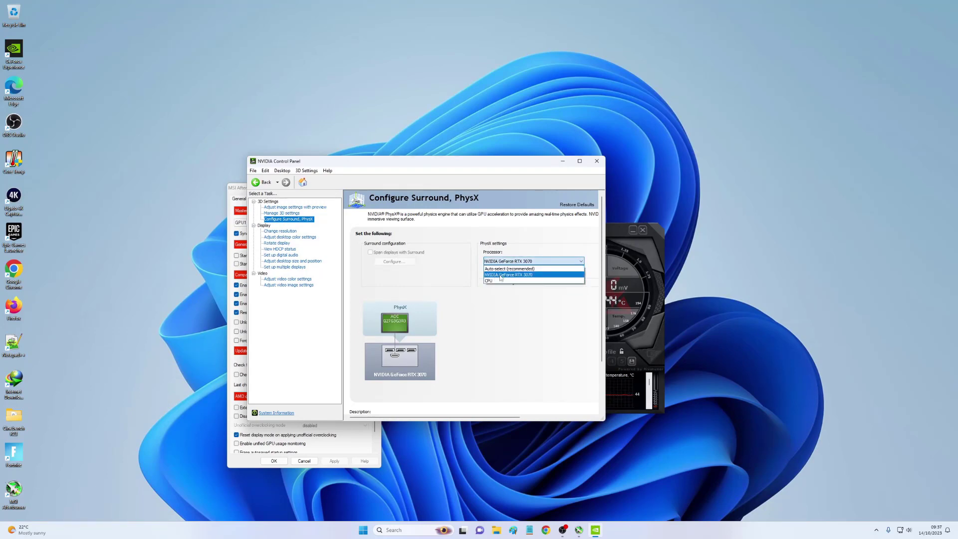
{"action": "left_click", "coordinate": [502, 276]}
{"action": "left_click", "coordinate": [597, 161]}
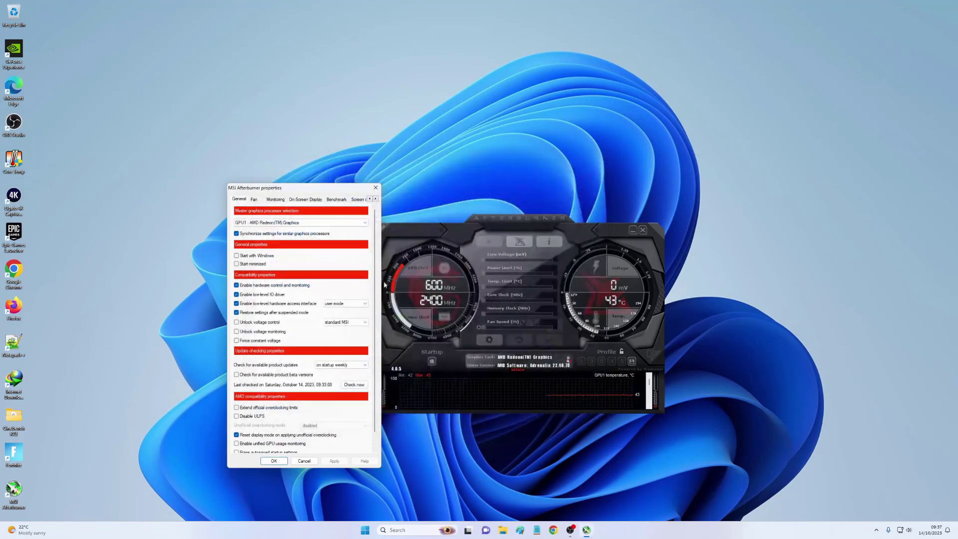
Review the remaining General properties and the Fan properties of MSI Afterburner
{"action": "left_click_drag", "start_coordinate": [379, 316], "coordinate": [376, 331]}
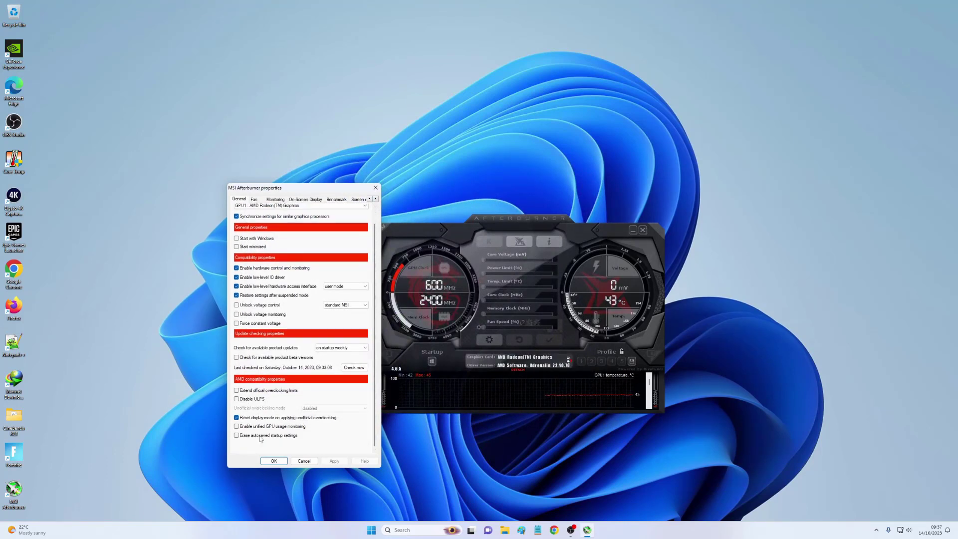
{"action": "left_click", "coordinate": [255, 203]}
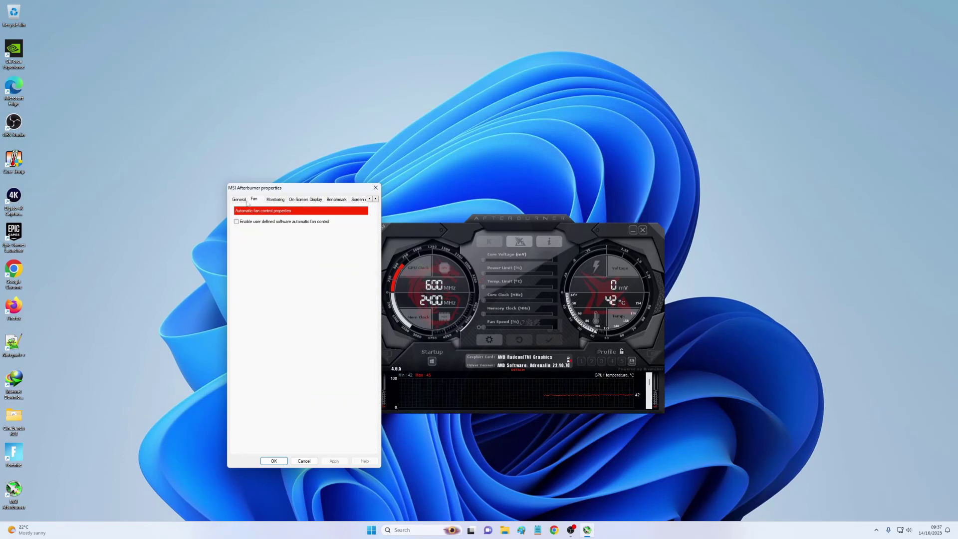
{"action": "left_click", "coordinate": [241, 202]}
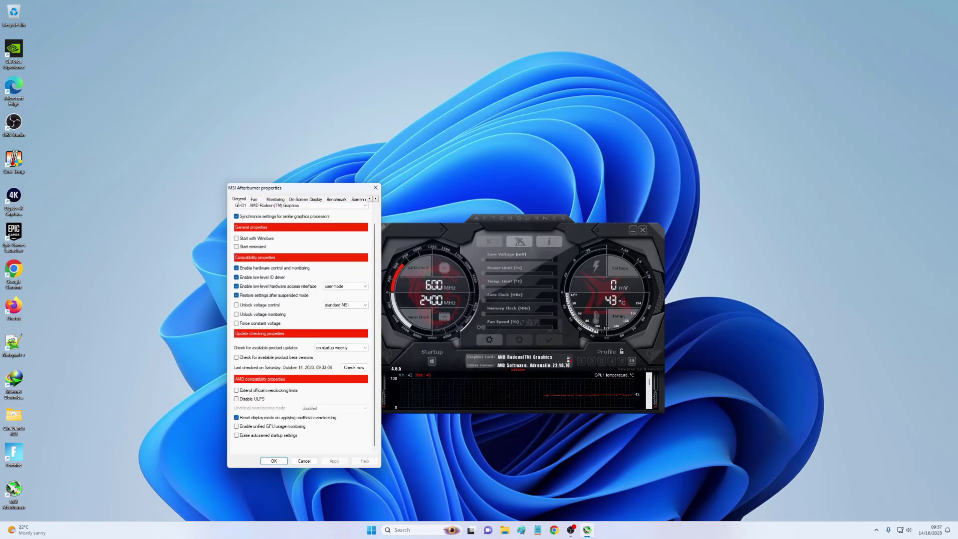
Select all hardware monitoring graphs from GPU1 temperature to Framerate 0.1% Low and deactivate them together
{"action": "left_click", "coordinate": [270, 200]}
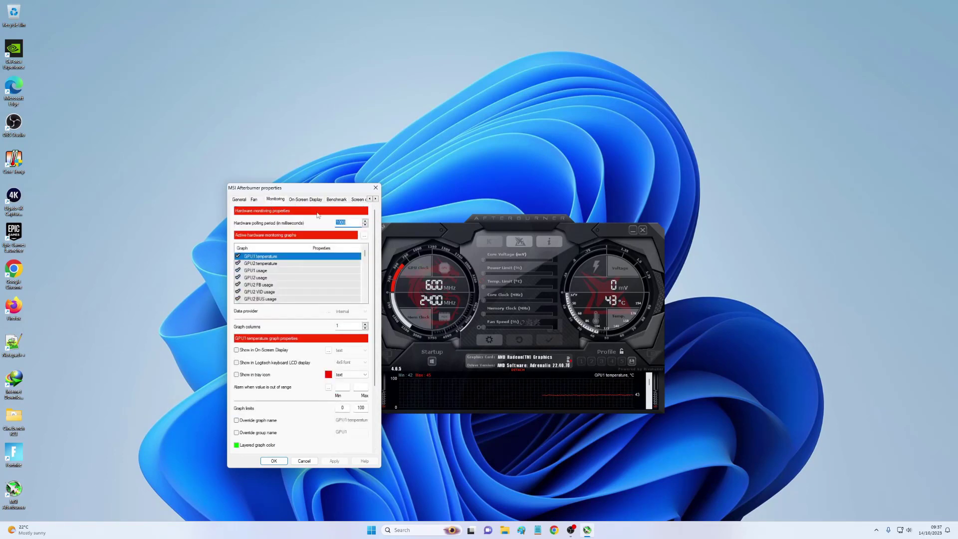
{"action": "mouse_move", "coordinate": [365, 251]}
{"action": "left_mouse_down"}
{"action": "mouse_move", "coordinate": [365, 293]}
{"action": "mouse_move", "coordinate": [363, 250]}
{"action": "left_mouse_up"}
{"action": "left_click_drag", "start_coordinate": [366, 254], "coordinate": [366, 300]}
{"action": "left_click", "coordinate": [260, 301], "text": "shift"}
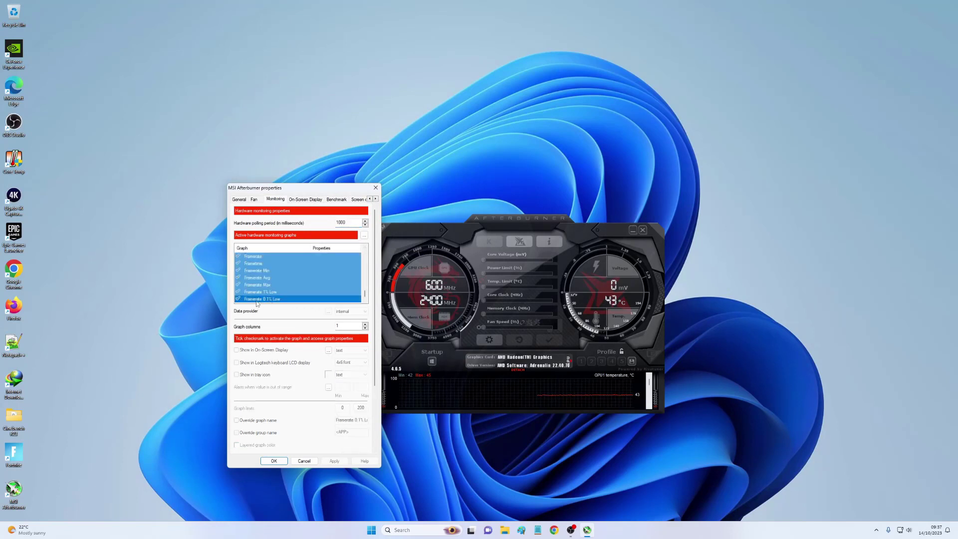
{"action": "left_click", "coordinate": [239, 299]}
{"action": "left_click", "coordinate": [238, 299]}
Reselect the whole range of monitoring graphs, starting at GPU1 temperature, and activate them all at once
{"action": "left_click_drag", "start_coordinate": [365, 295], "coordinate": [365, 248]}
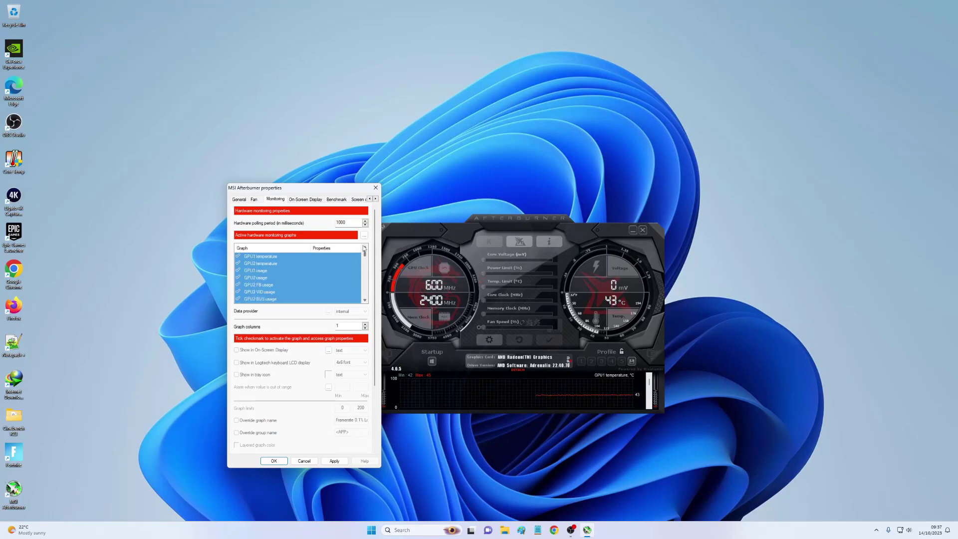
{"action": "left_click", "coordinate": [261, 257]}
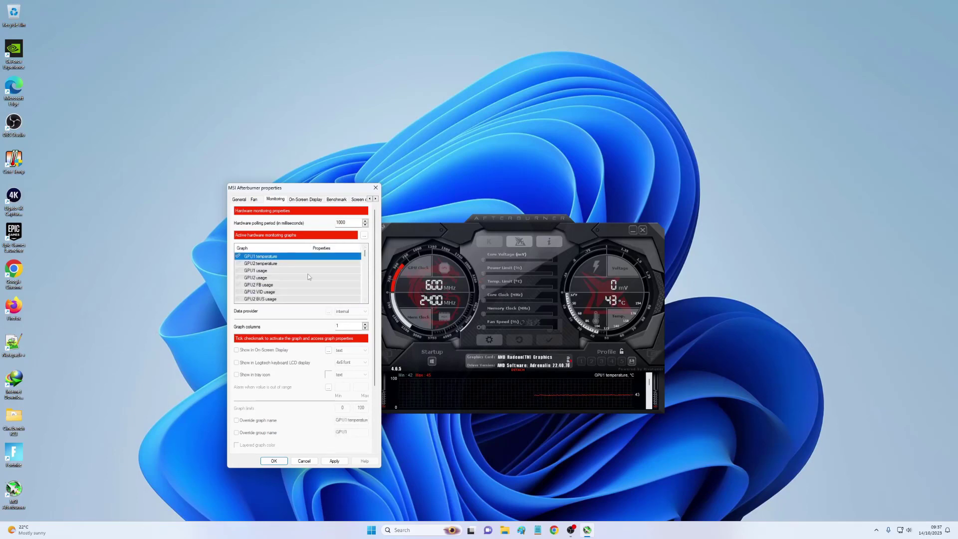
{"action": "left_click_drag", "start_coordinate": [365, 253], "coordinate": [365, 300]}
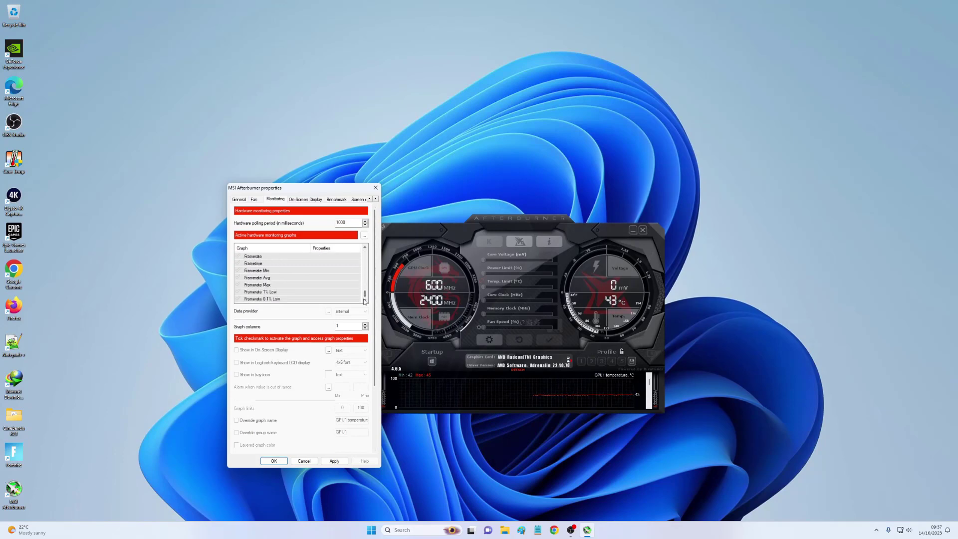
{"action": "left_click", "coordinate": [254, 301]}
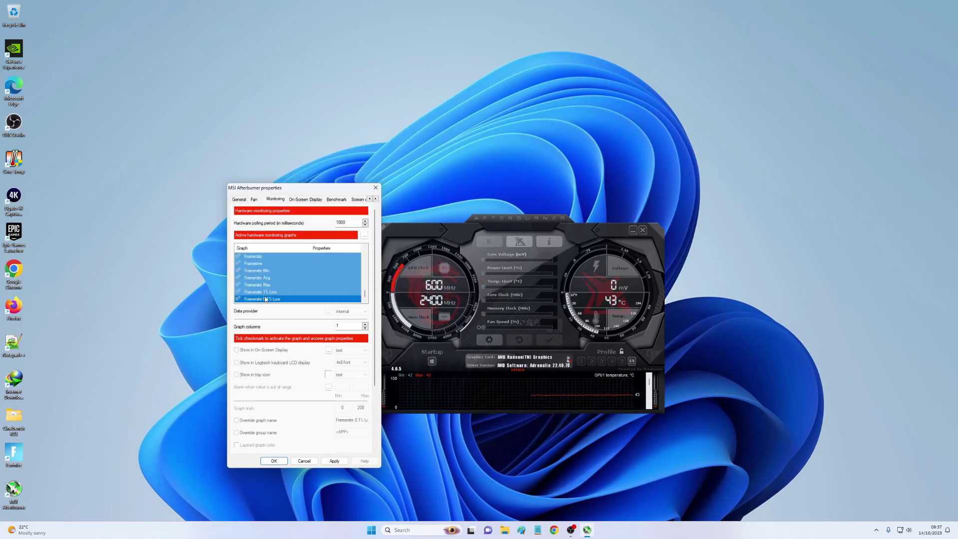
{"action": "left_click_drag", "start_coordinate": [365, 295], "coordinate": [365, 255]}
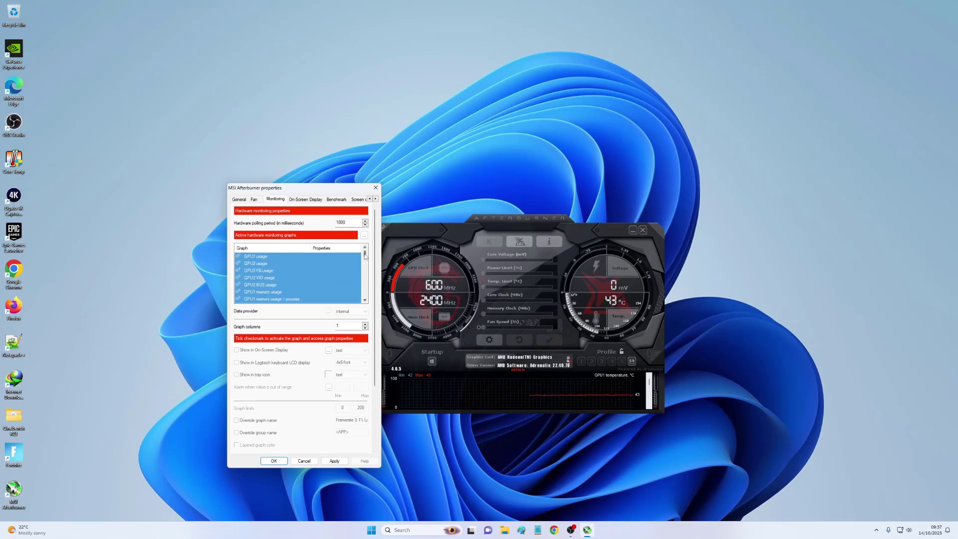
{"action": "left_click", "coordinate": [238, 264]}
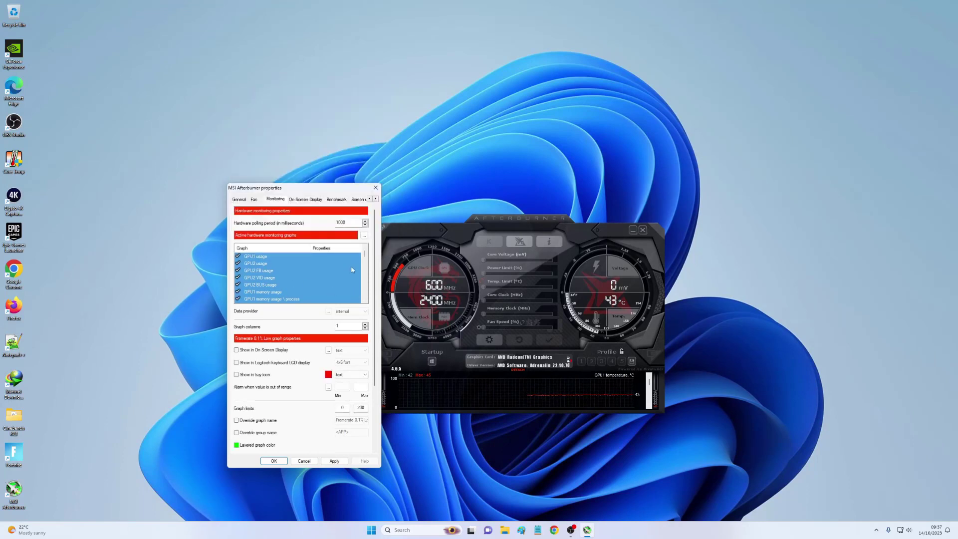
{"action": "scroll", "coordinate": [364, 256], "scroll_direction": "up", "scroll_amount": 1}
{"action": "left_click", "coordinate": [238, 257]}
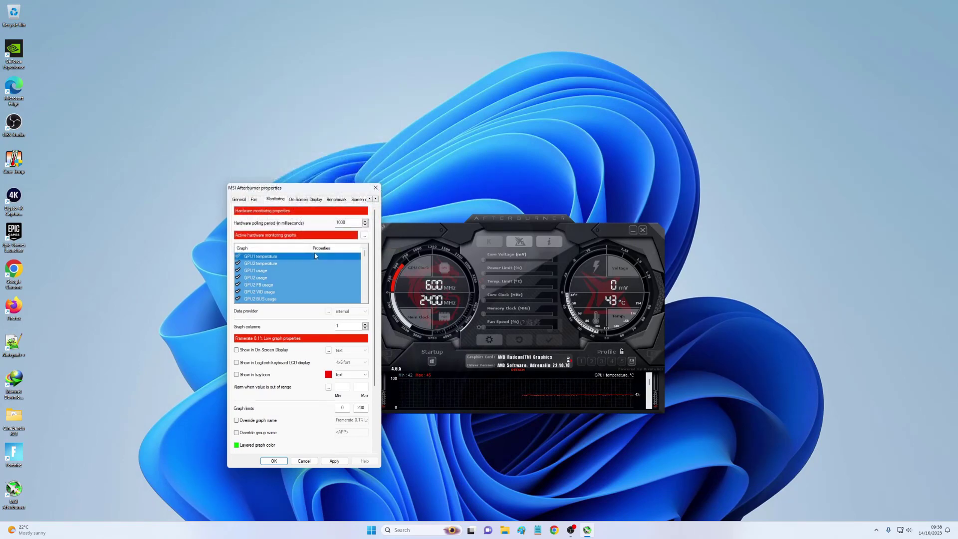
Select every graph from GPU1 temperature through Framerate 0.1% Low again, deactivate them all and clear the multiple selection
{"action": "left_click", "coordinate": [261, 257]}
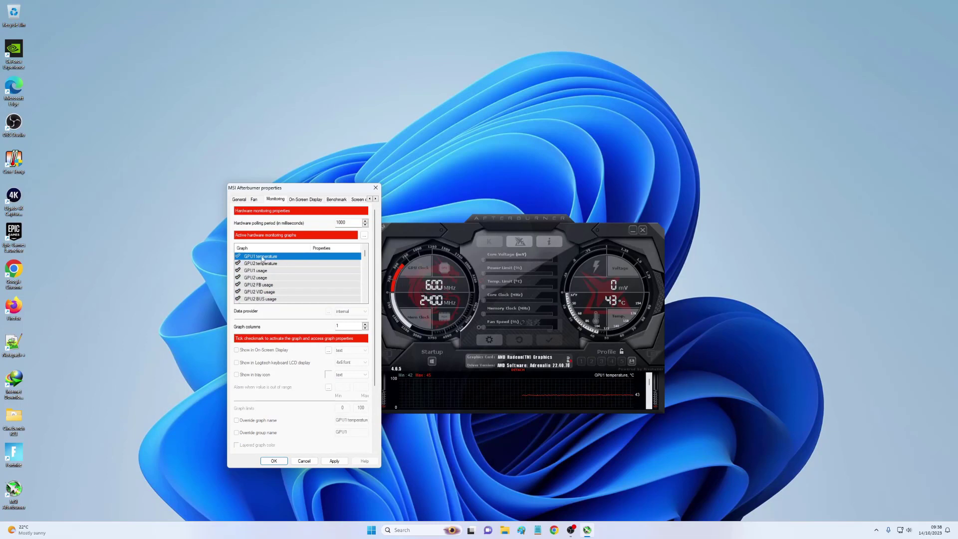
{"action": "left_click", "coordinate": [238, 257]}
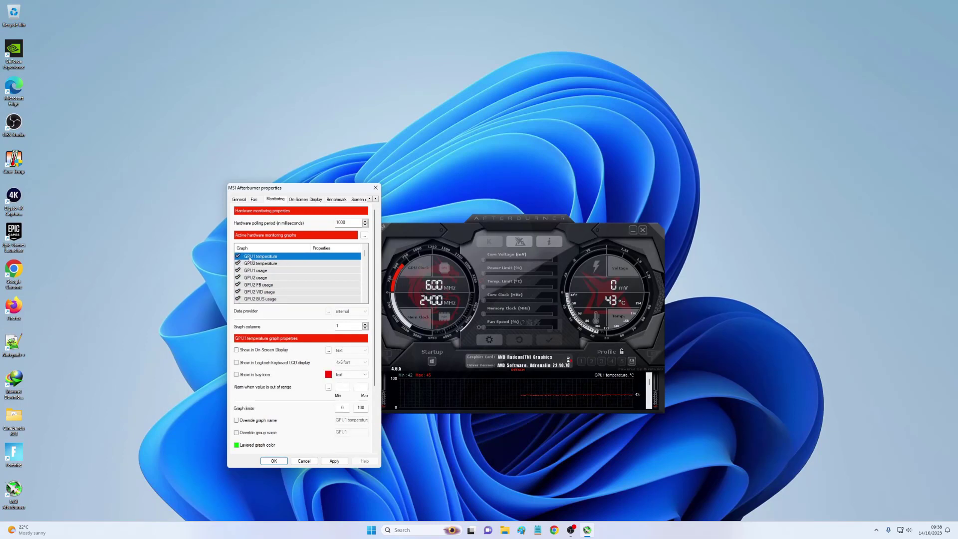
{"action": "left_click_drag", "start_coordinate": [365, 254], "coordinate": [365, 295]}
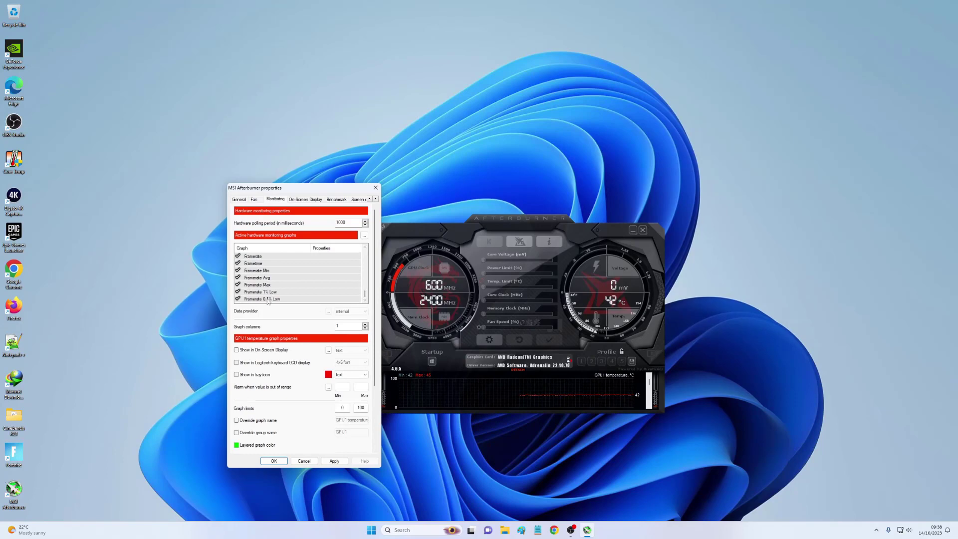
{"action": "left_click", "coordinate": [268, 299], "text": "shift"}
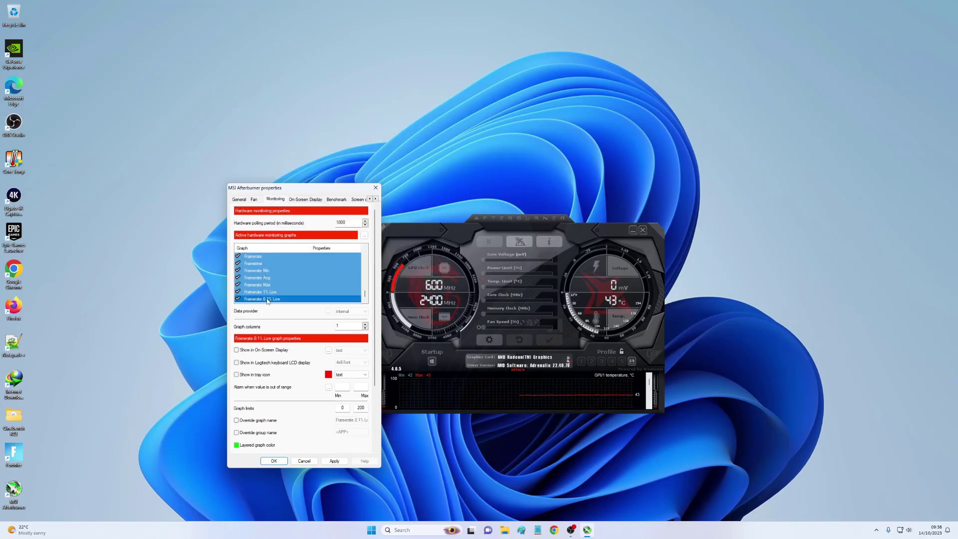
{"action": "left_click", "coordinate": [239, 299]}
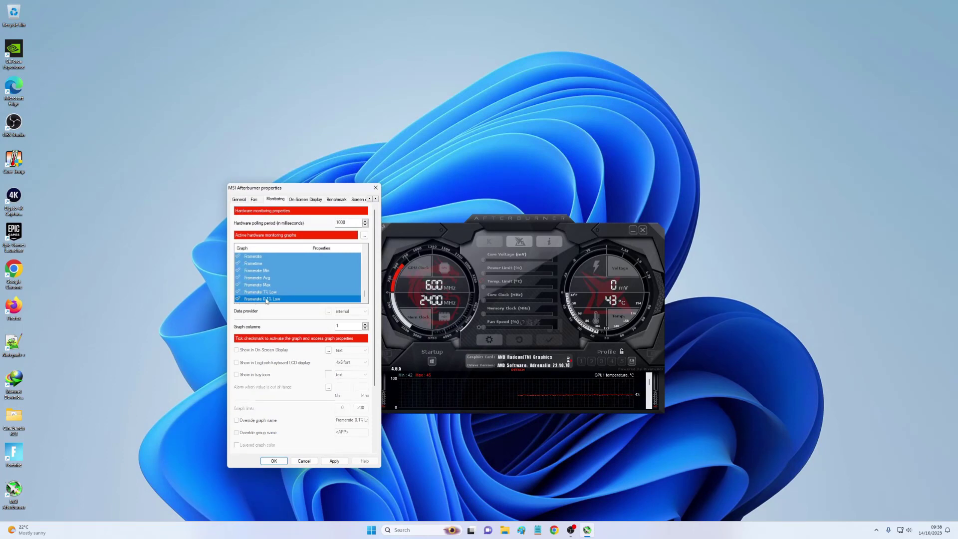
{"action": "left_click", "coordinate": [332, 286]}
{"action": "left_click_drag", "start_coordinate": [365, 293], "coordinate": [365, 252]}
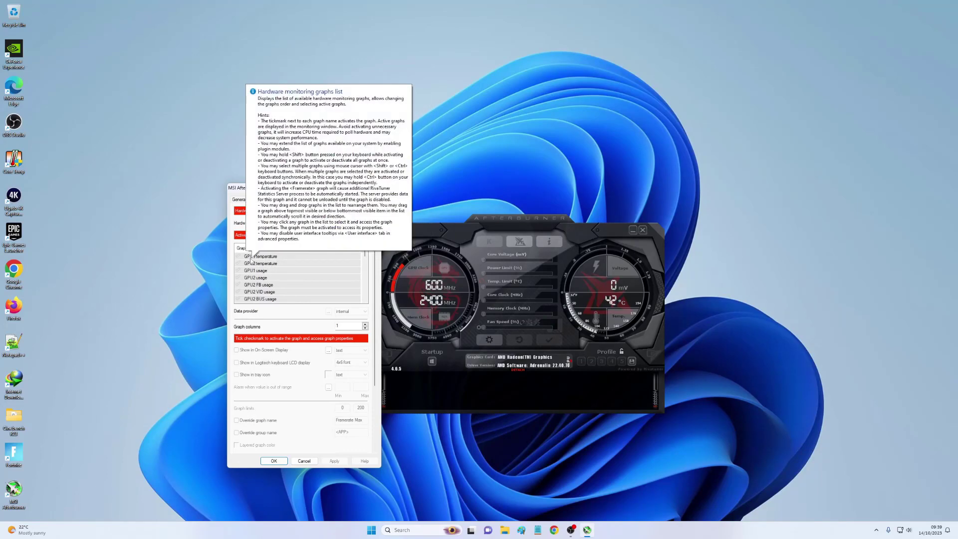
{"action": "left_click", "coordinate": [255, 258]}
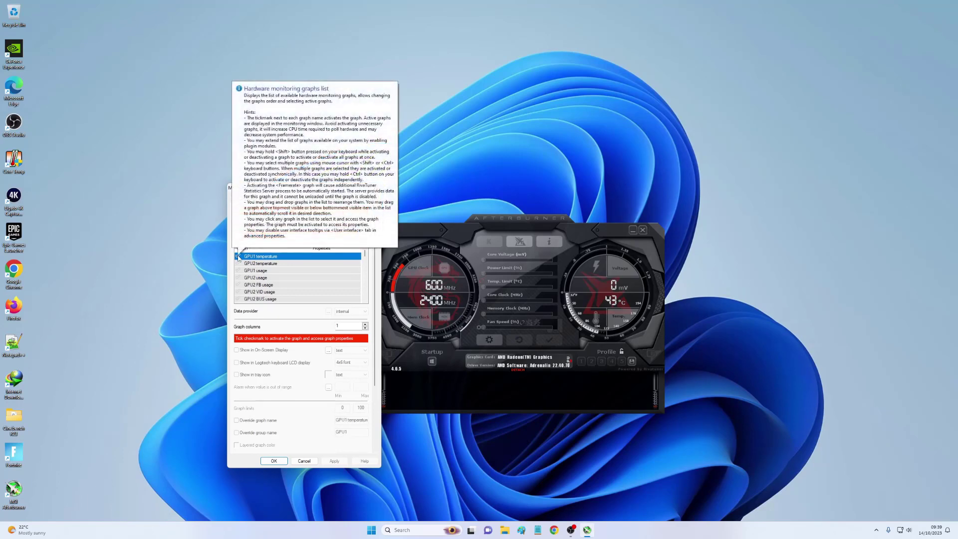
{"action": "left_click", "coordinate": [238, 256]}
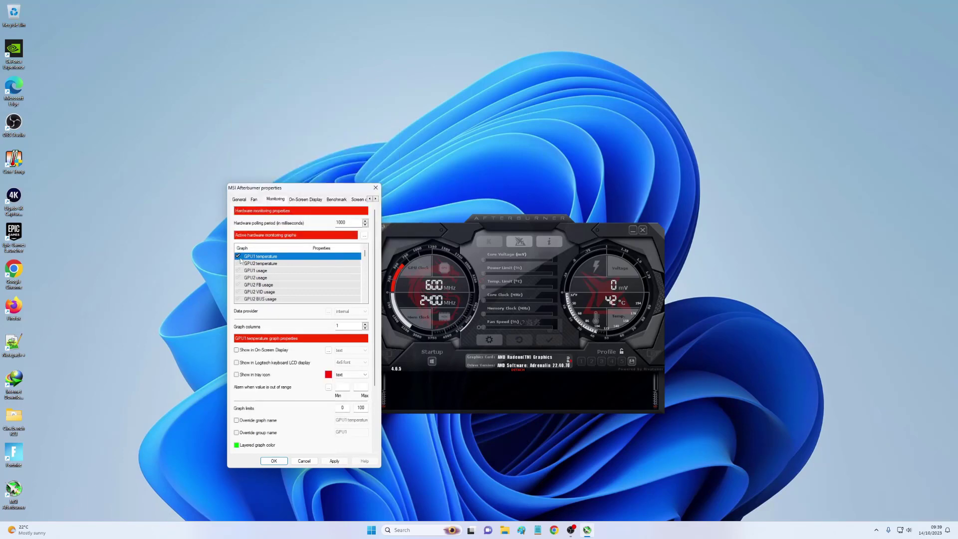
{"action": "left_click", "coordinate": [238, 257]}
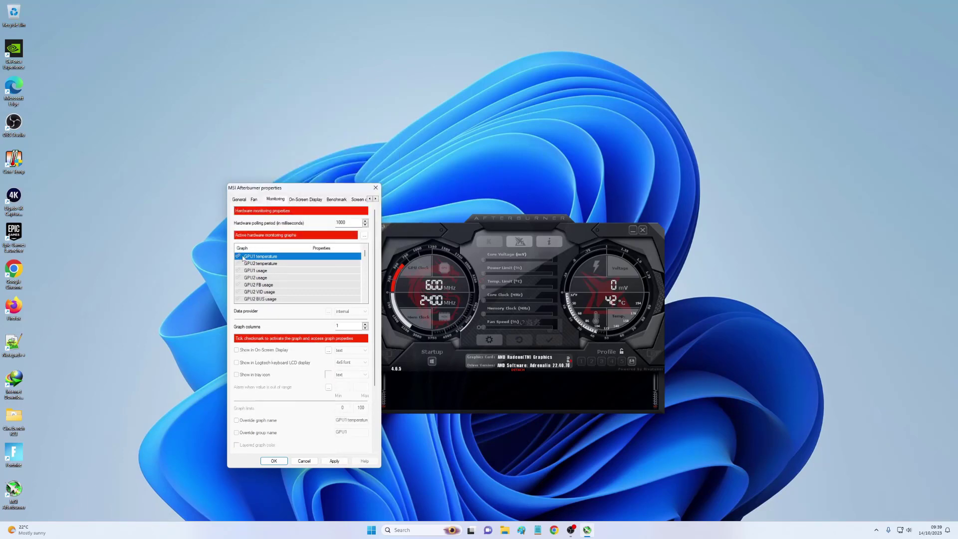
{"action": "left_click", "coordinate": [537, 357]}
Activate the GPU2 temperature and GPU2 usage graphs in the hardware monitoring list
{"action": "left_click", "coordinate": [239, 264]}
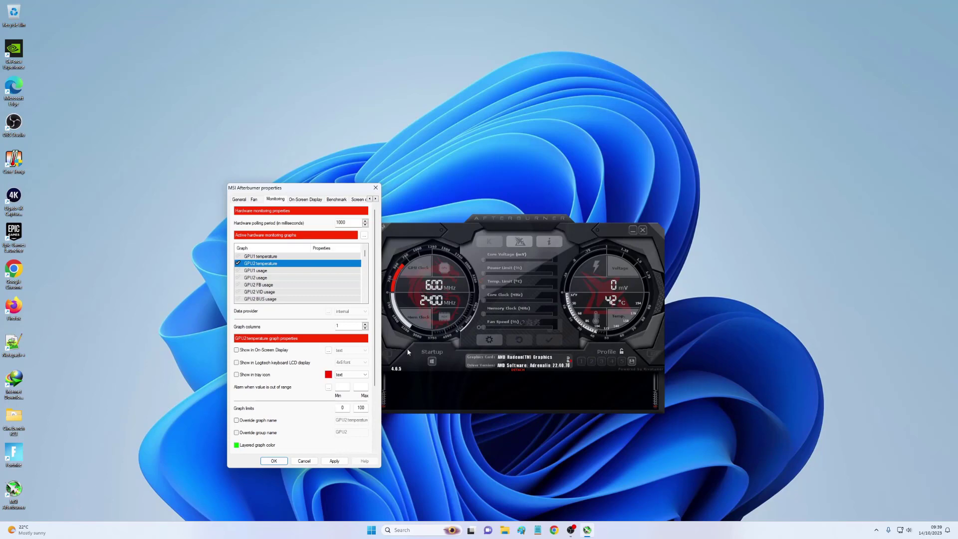
{"action": "left_click", "coordinate": [238, 271]}
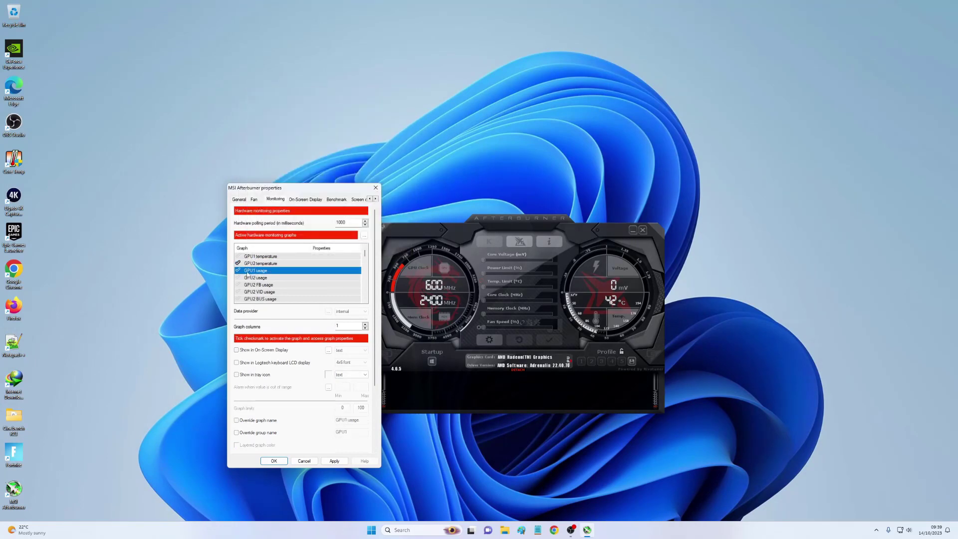
{"action": "left_click", "coordinate": [238, 278]}
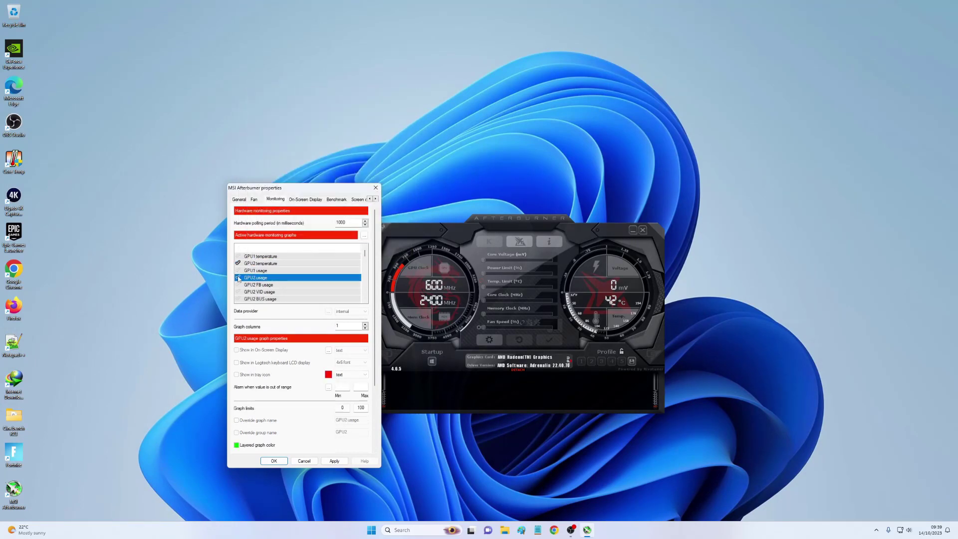
Activate the GPU2 memory usage and GPU2 memory clock graphs in the hardware monitoring list
{"action": "scroll", "coordinate": [285, 291], "scroll_direction": "down", "scroll_amount": 1}
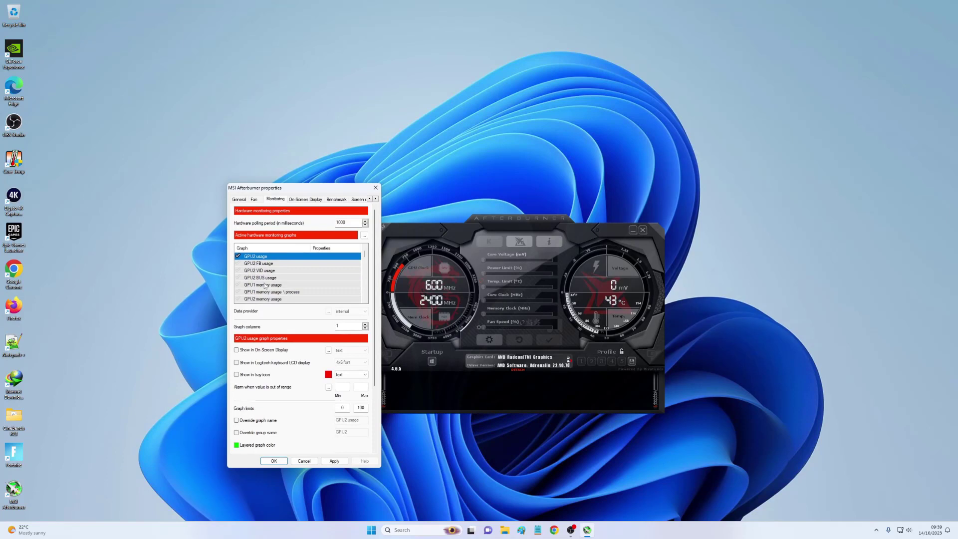
{"action": "scroll", "coordinate": [264, 283], "scroll_direction": "down", "scroll_amount": 1}
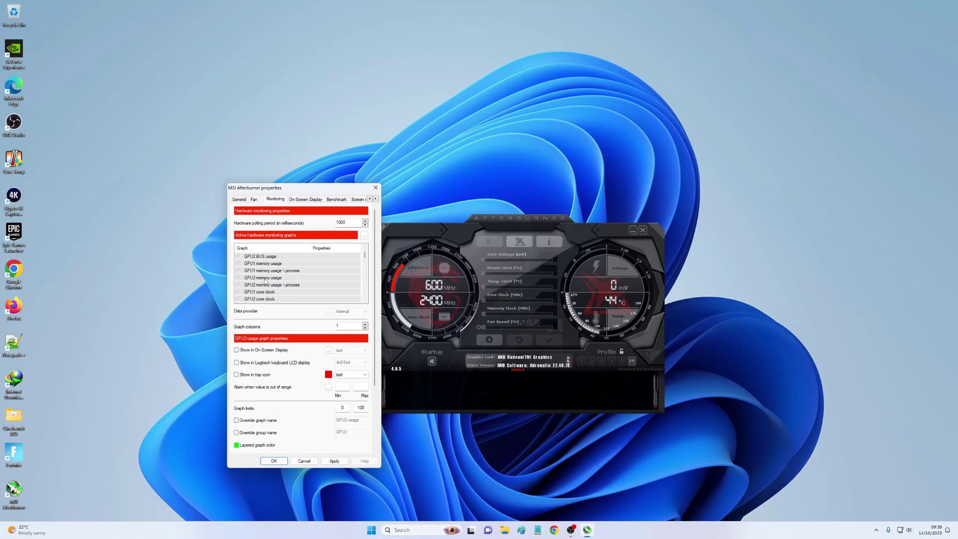
{"action": "left_click", "coordinate": [264, 278]}
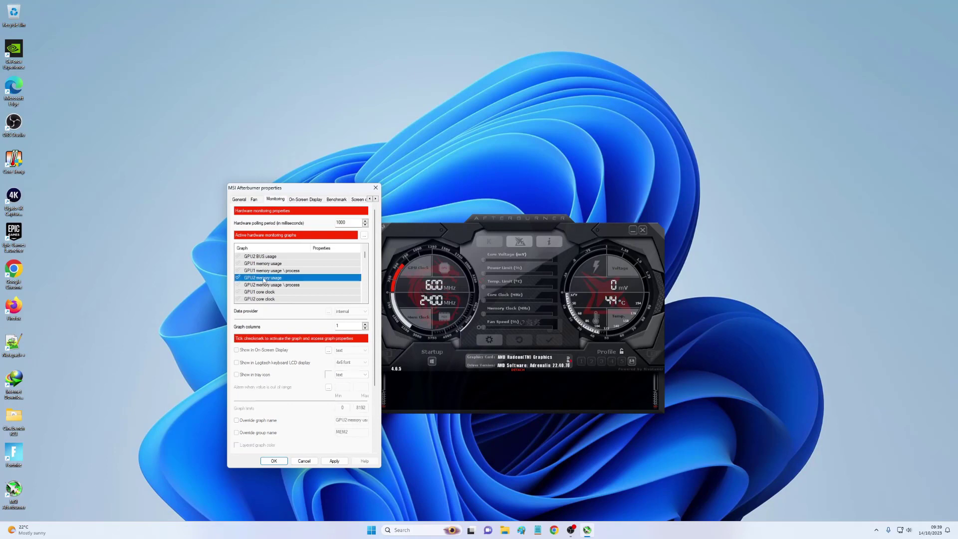
{"action": "left_click", "coordinate": [238, 278]}
{"action": "scroll", "coordinate": [243, 281], "scroll_direction": "down", "scroll_amount": 1}
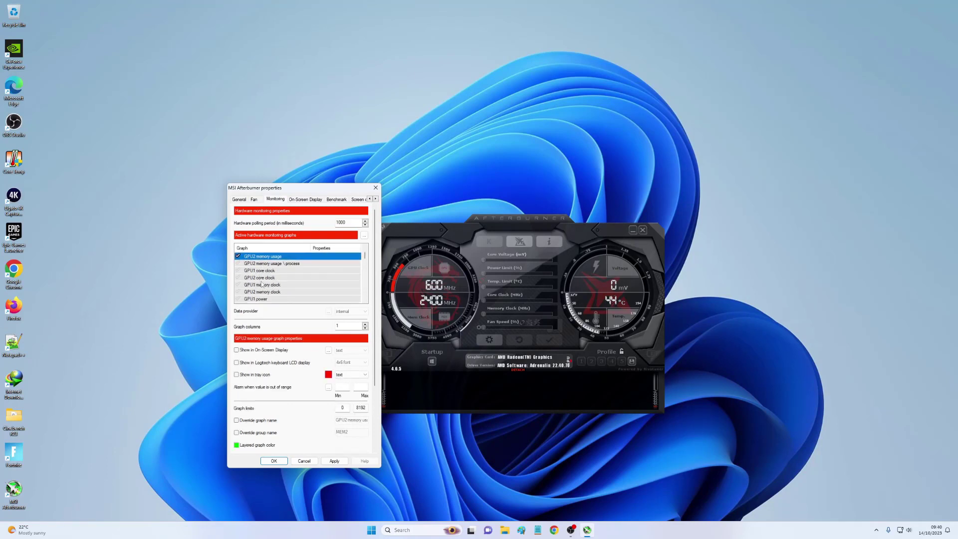
{"action": "left_click", "coordinate": [260, 294]}
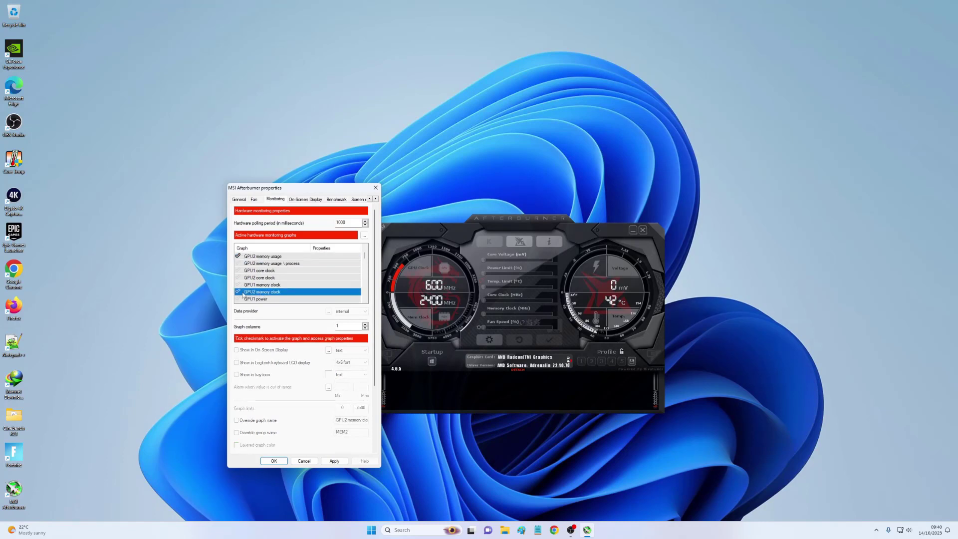
{"action": "left_click", "coordinate": [239, 293]}
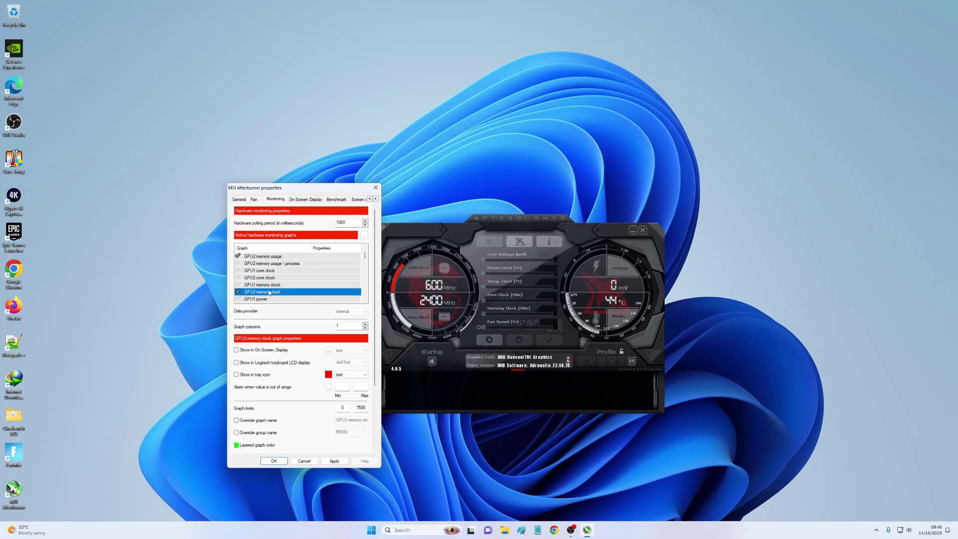
Activate the GPU2 power graph in the hardware monitoring list
{"action": "left_click_drag", "start_coordinate": [365, 256], "coordinate": [365, 256]}
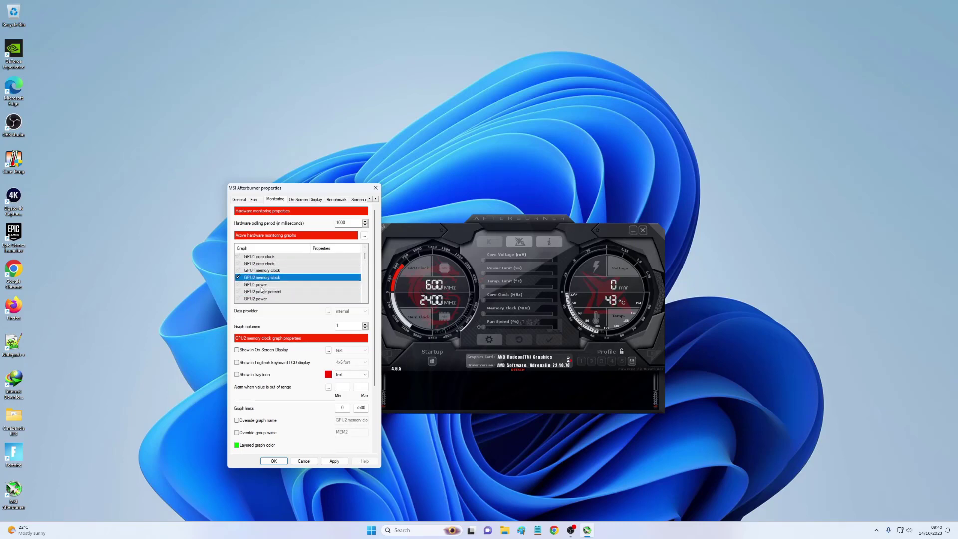
{"action": "scroll", "coordinate": [258, 279], "scroll_direction": "down", "scroll_amount": 1}
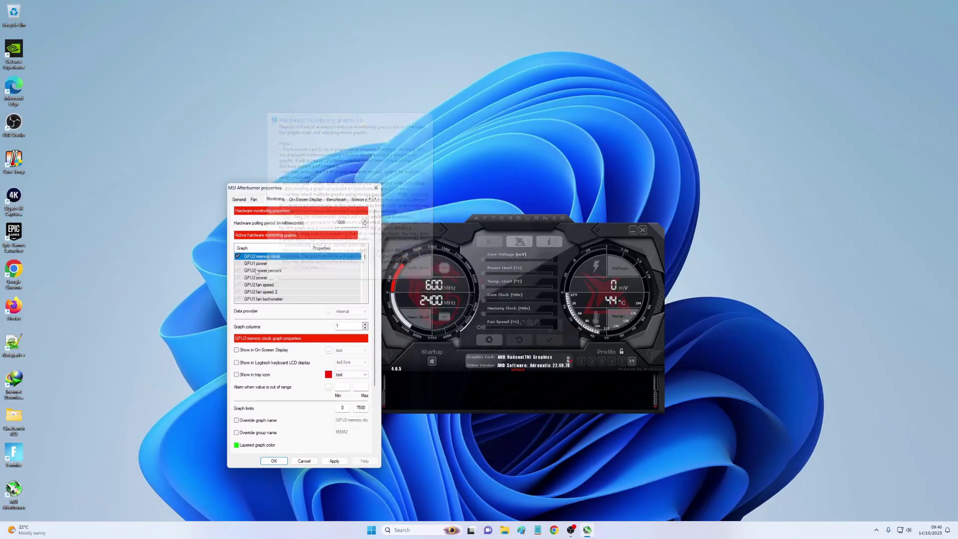
{"action": "left_click", "coordinate": [252, 263]}
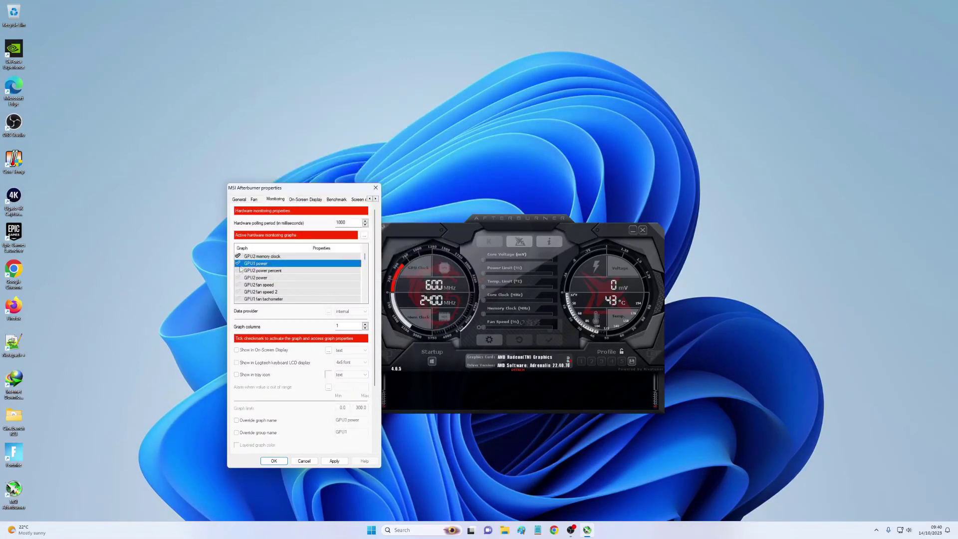
{"action": "left_click", "coordinate": [238, 278]}
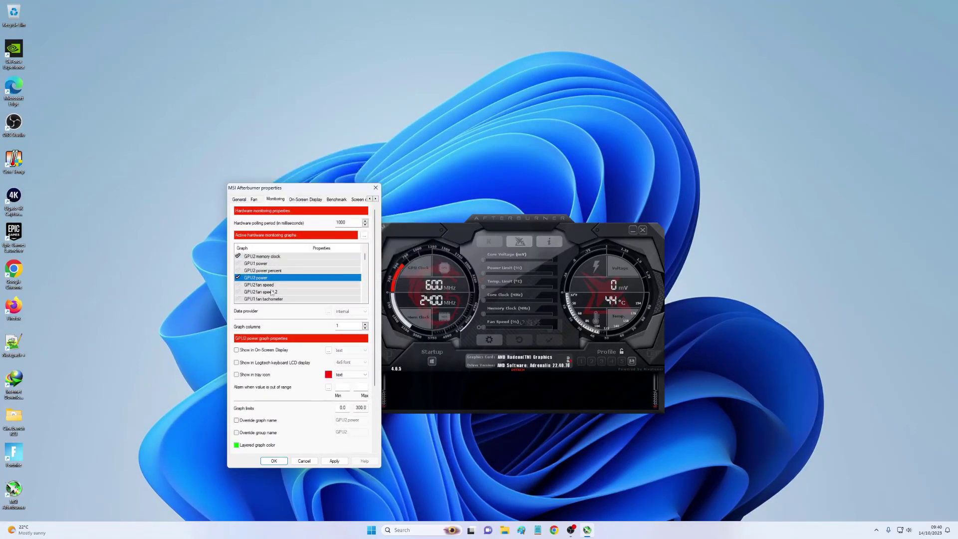
Activate the overall CPU temperature graph, listed after the individual CPU1 to CPU32 temperature graphs
{"action": "scroll", "coordinate": [270, 289], "scroll_direction": "down", "scroll_amount": 3}
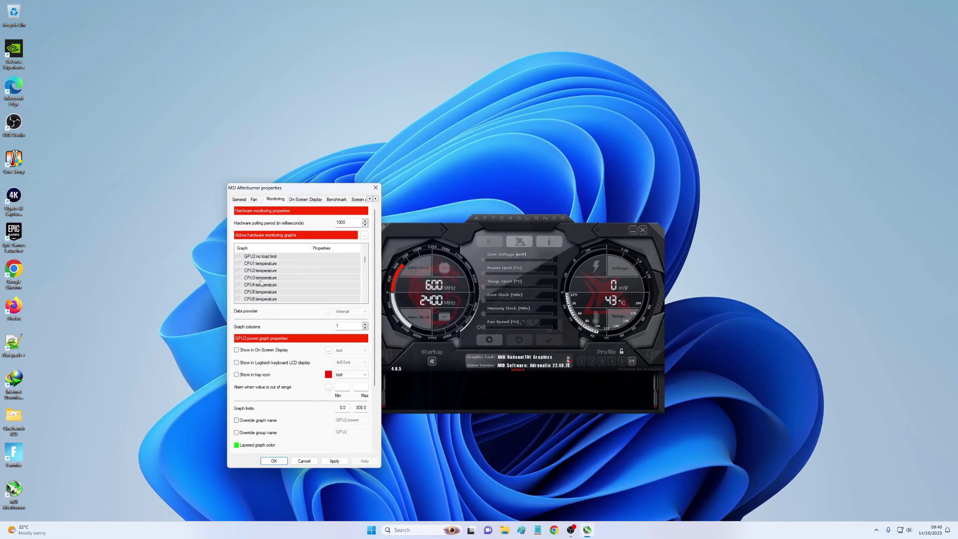
{"action": "scroll", "coordinate": [261, 284], "scroll_direction": "up", "scroll_amount": 2}
{"action": "scroll", "coordinate": [260, 288], "scroll_direction": "down", "scroll_amount": 2}
{"action": "scroll", "coordinate": [261, 275], "scroll_direction": "down", "scroll_amount": 3}
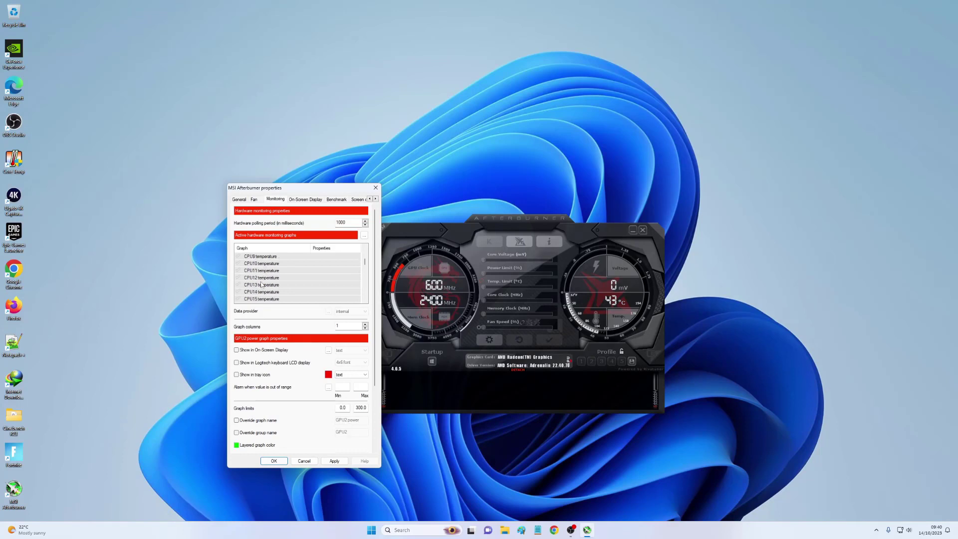
{"action": "scroll", "coordinate": [257, 291], "scroll_direction": "down", "scroll_amount": 1}
{"action": "scroll", "coordinate": [261, 293], "scroll_direction": "down", "scroll_amount": 1}
{"action": "left_click", "coordinate": [271, 285]}
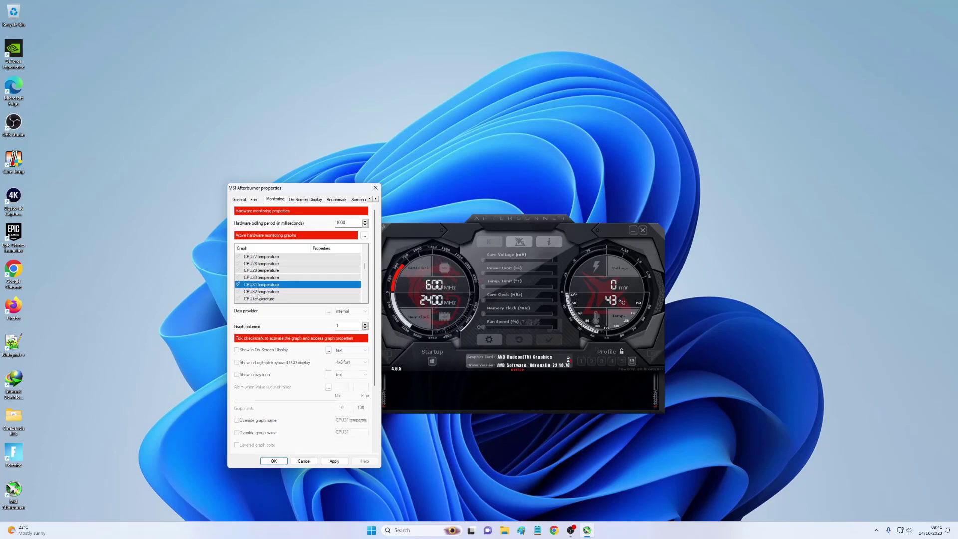
{"action": "left_click", "coordinate": [260, 301]}
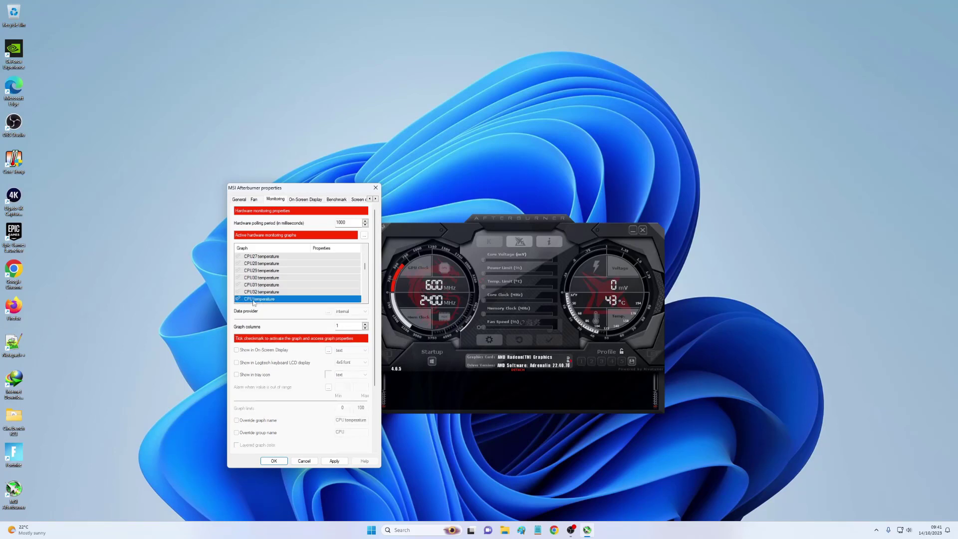
{"action": "left_click", "coordinate": [238, 299]}
Activate the overall CPU usage graph, listed after the individual CPU1 to CPU32 usage graphs
{"action": "scroll", "coordinate": [271, 292], "scroll_direction": "down", "scroll_amount": 2}
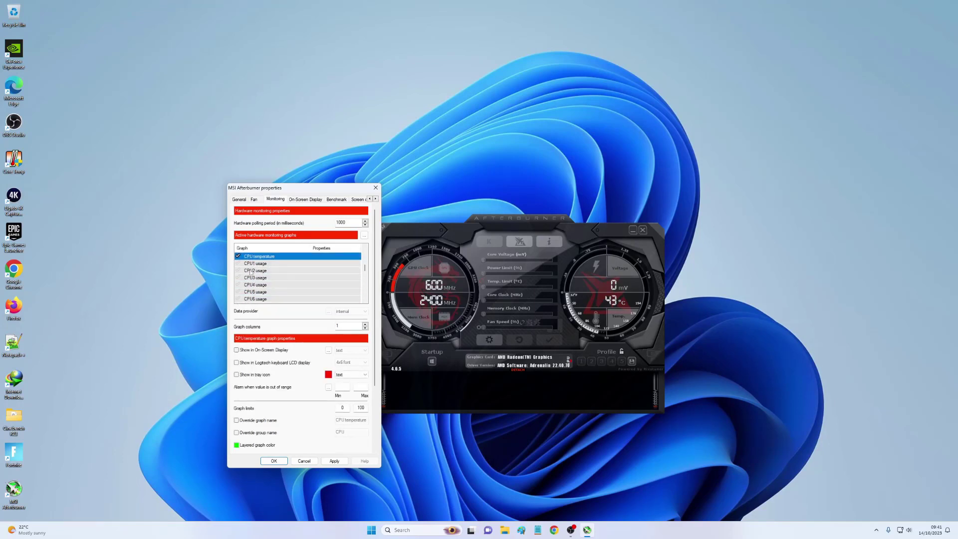
{"action": "scroll", "coordinate": [254, 273], "scroll_direction": "up", "scroll_amount": 1}
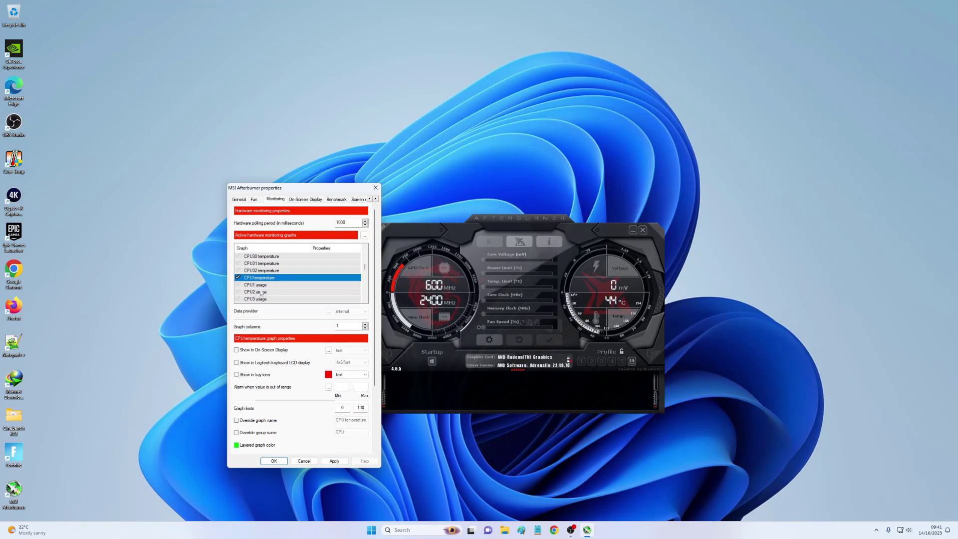
{"action": "scroll", "coordinate": [260, 294], "scroll_direction": "down", "scroll_amount": 3}
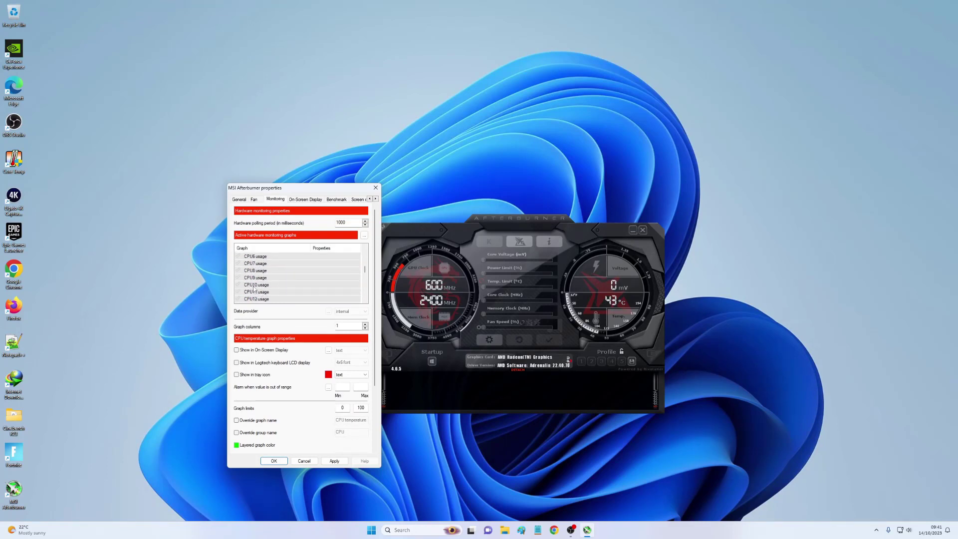
{"action": "scroll", "coordinate": [254, 289], "scroll_direction": "down", "scroll_amount": 4}
{"action": "scroll", "coordinate": [257, 289], "scroll_direction": "down", "scroll_amount": 2}
{"action": "left_click", "coordinate": [257, 299]}
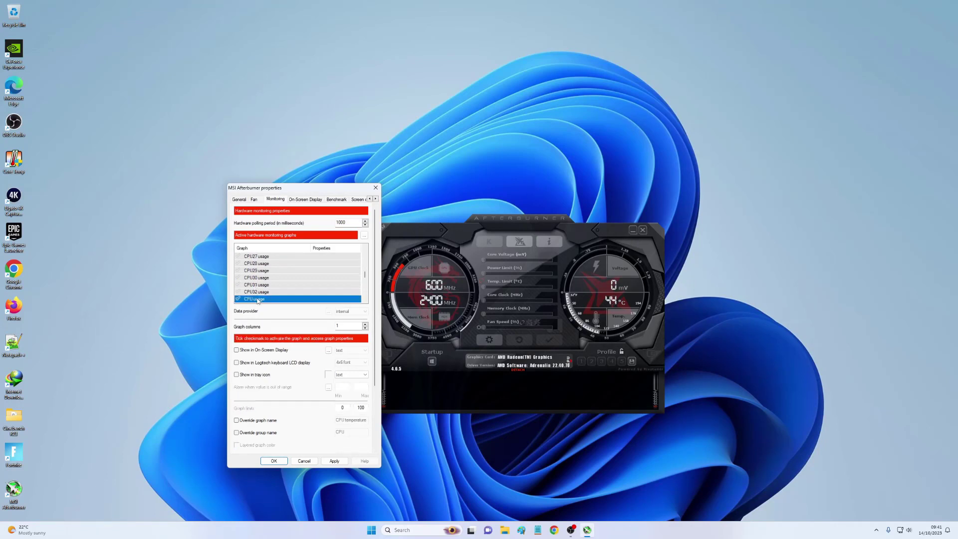
{"action": "left_click", "coordinate": [238, 299]}
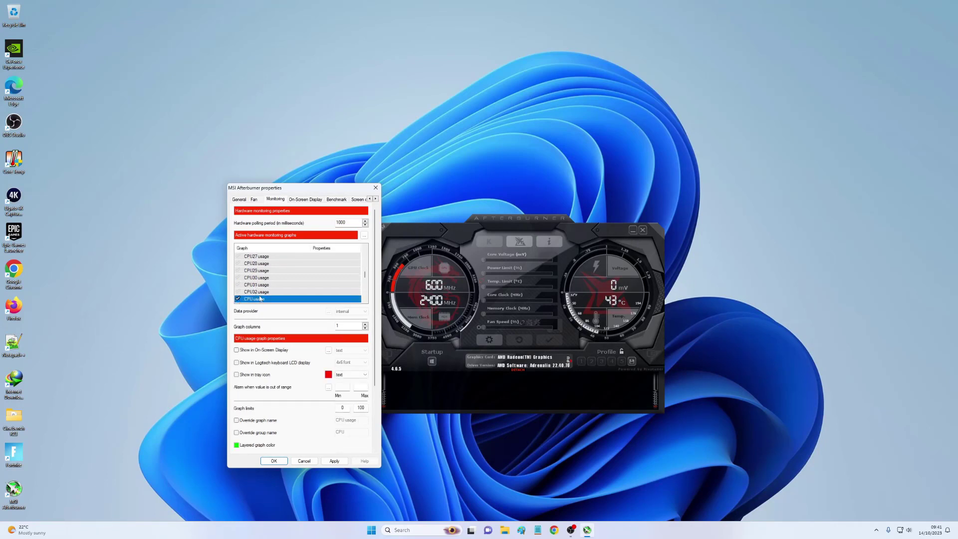
Activate the overall CPU clock graph, listed after the individual CPU1 to CPU32 clock graphs
{"action": "scroll", "coordinate": [274, 286], "scroll_direction": "down", "scroll_amount": 1}
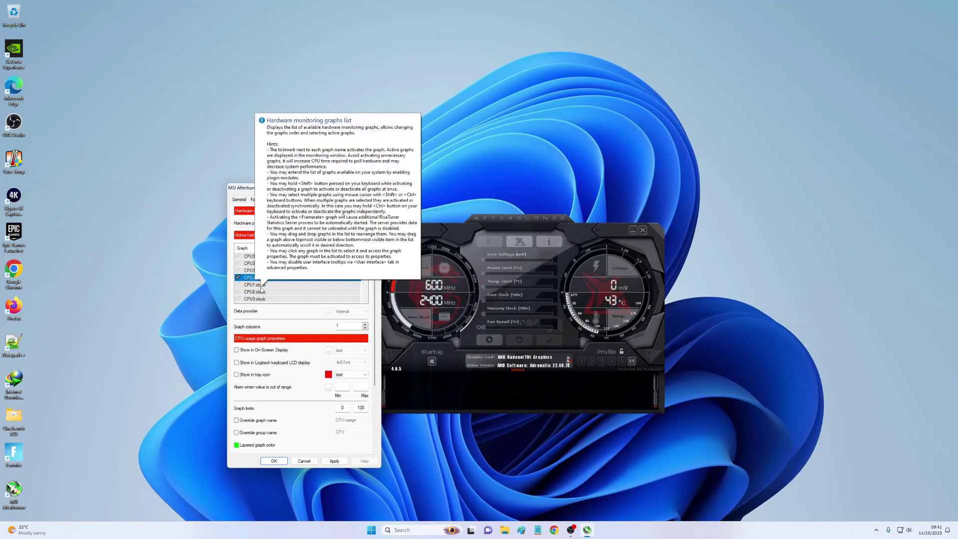
{"action": "mouse_move", "coordinate": [259, 284]}
{"action": "scroll", "coordinate": [261, 282], "scroll_direction": "down", "scroll_amount": 1}
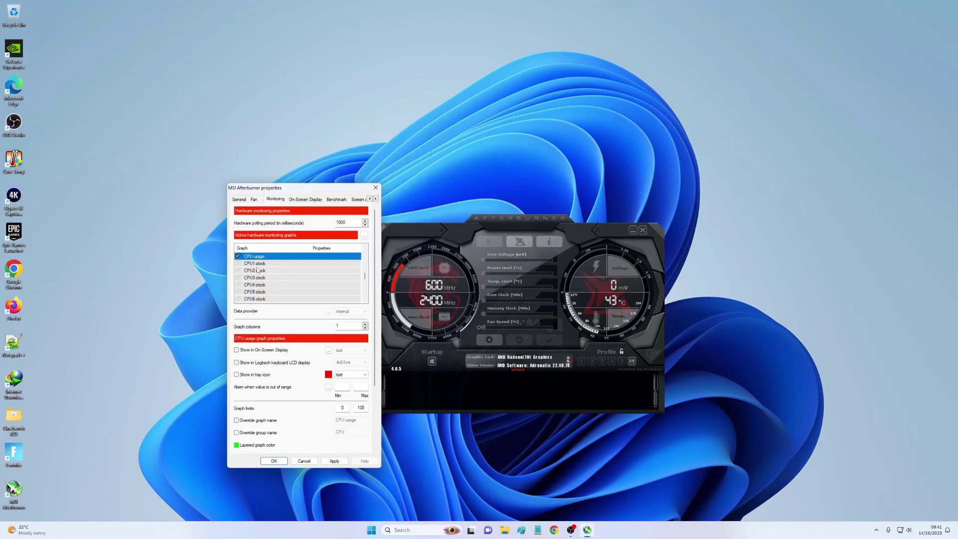
{"action": "scroll", "coordinate": [270, 290], "scroll_direction": "down", "scroll_amount": 2}
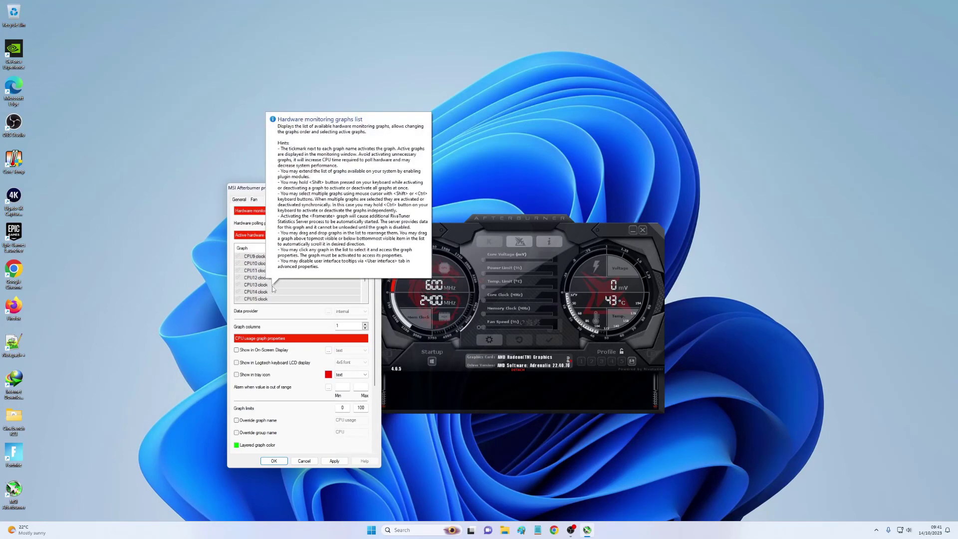
{"action": "scroll", "coordinate": [280, 289], "scroll_direction": "down", "scroll_amount": 5}
{"action": "scroll", "coordinate": [285, 289], "scroll_direction": "down", "scroll_amount": 2}
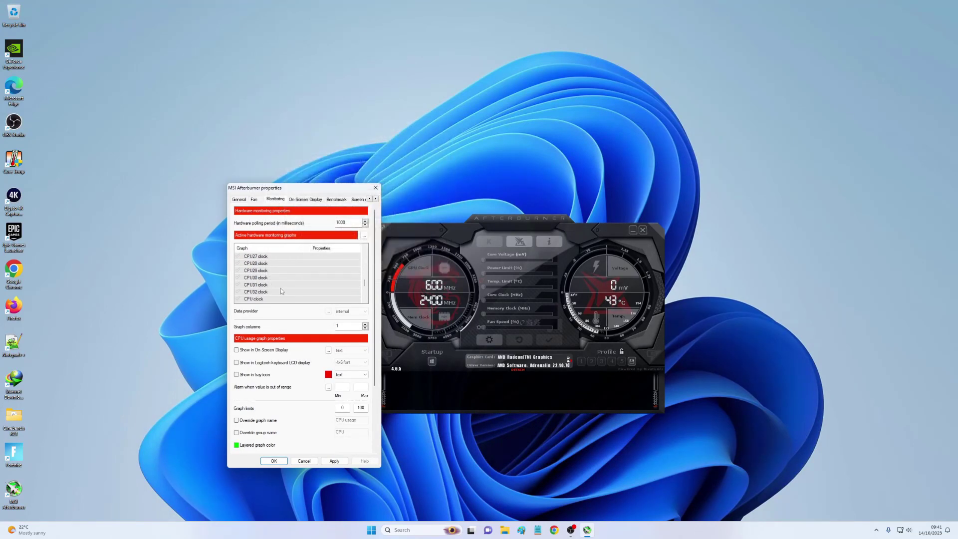
{"action": "left_click", "coordinate": [255, 298]}
{"action": "left_click", "coordinate": [238, 299]}
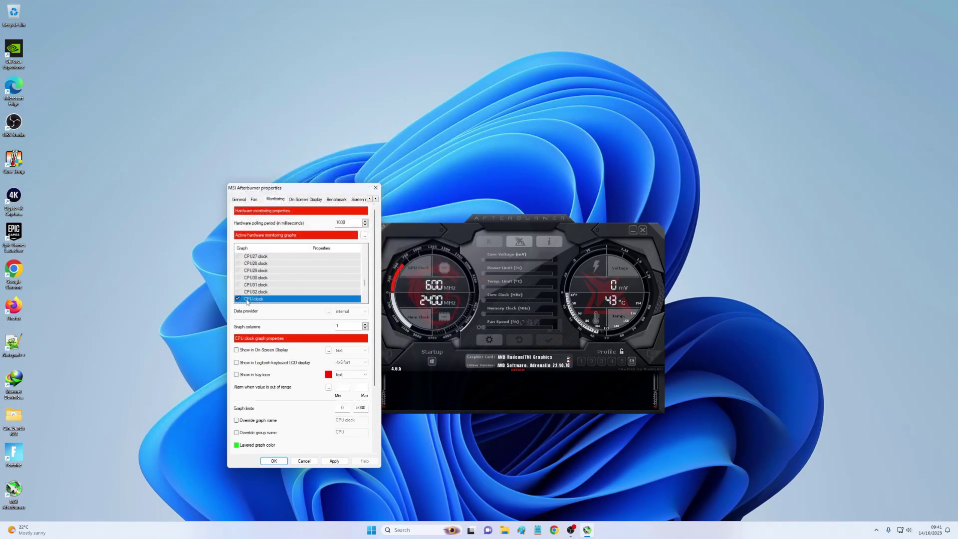
Activate the overall CPU power, RAM usage and RAM usage \ process graphs in the monitoring list
{"action": "scroll", "coordinate": [269, 292], "scroll_direction": "down", "scroll_amount": 4}
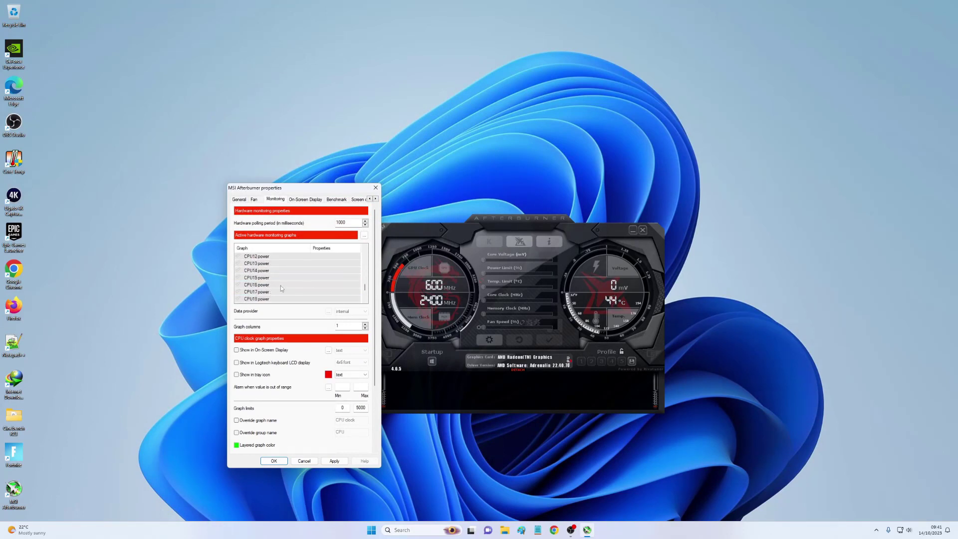
{"action": "scroll", "coordinate": [280, 288], "scroll_direction": "down", "scroll_amount": 3}
{"action": "left_click", "coordinate": [238, 277]}
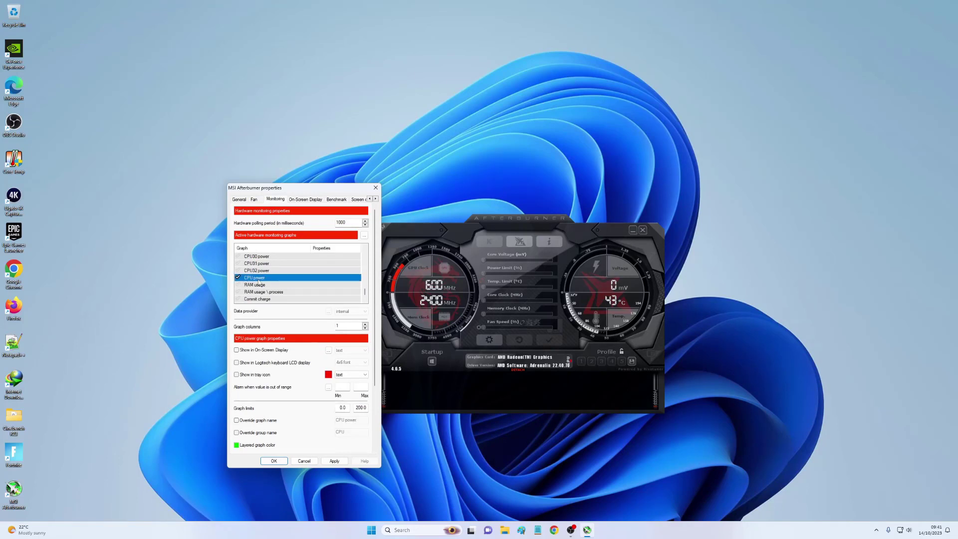
{"action": "left_click", "coordinate": [238, 284]}
{"action": "left_click", "coordinate": [238, 292]}
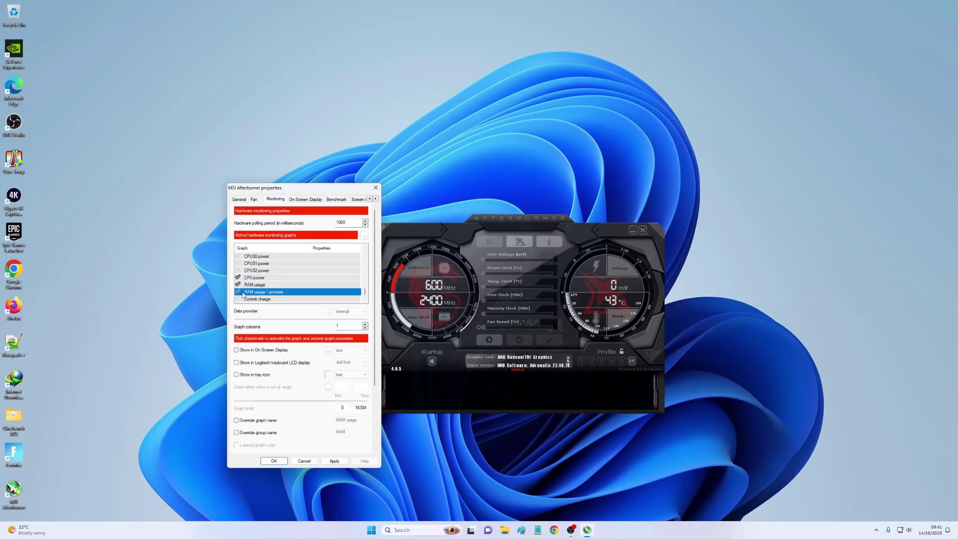
Activate the Framerate and Frametime graphs in the hardware monitoring list, leaving Commit charge inactive
{"action": "scroll", "coordinate": [249, 299], "scroll_direction": "down", "scroll_amount": 3}
{"action": "left_click", "coordinate": [251, 278]}
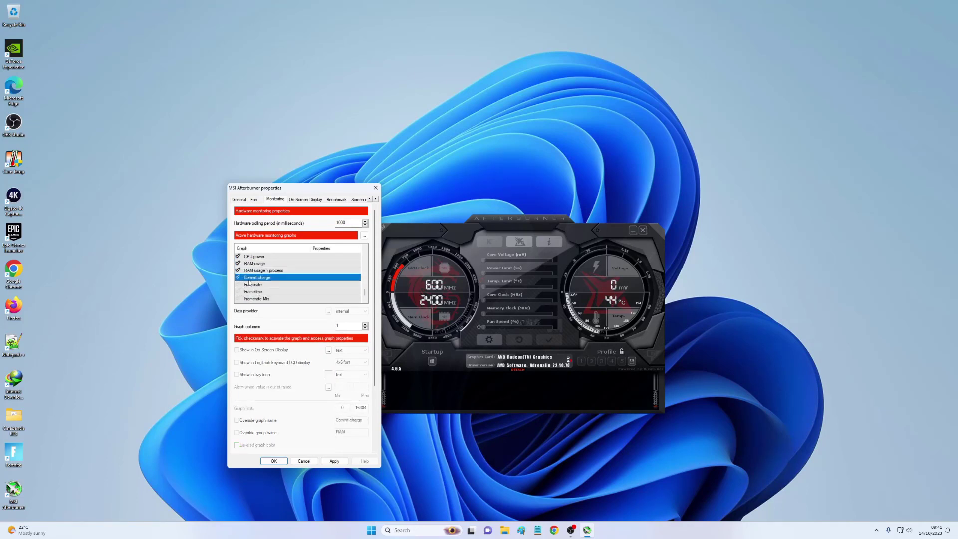
{"action": "left_click", "coordinate": [238, 285]}
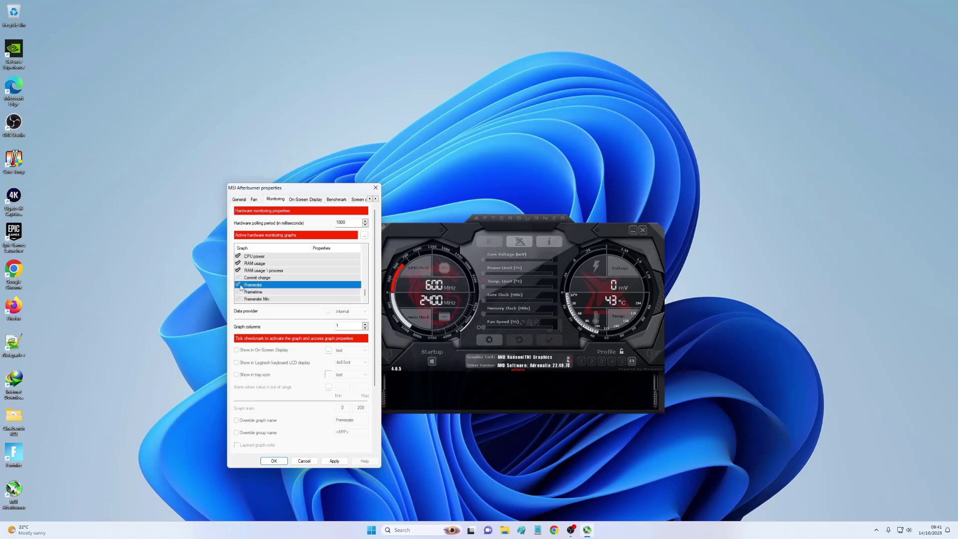
{"action": "left_click", "coordinate": [239, 292]}
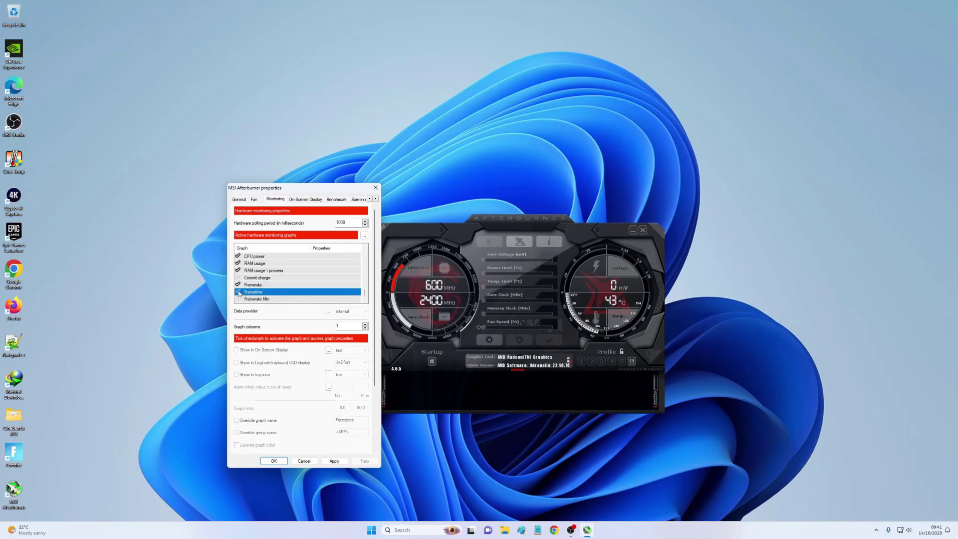
Activate the Framerate Avg, Framerate 1% Low and Framerate 0.1% Low graphs, leaving Framerate Min and Framerate Max inactive
{"action": "scroll", "coordinate": [269, 299], "scroll_direction": "down", "scroll_amount": 1}
{"action": "left_click", "coordinate": [238, 278]}
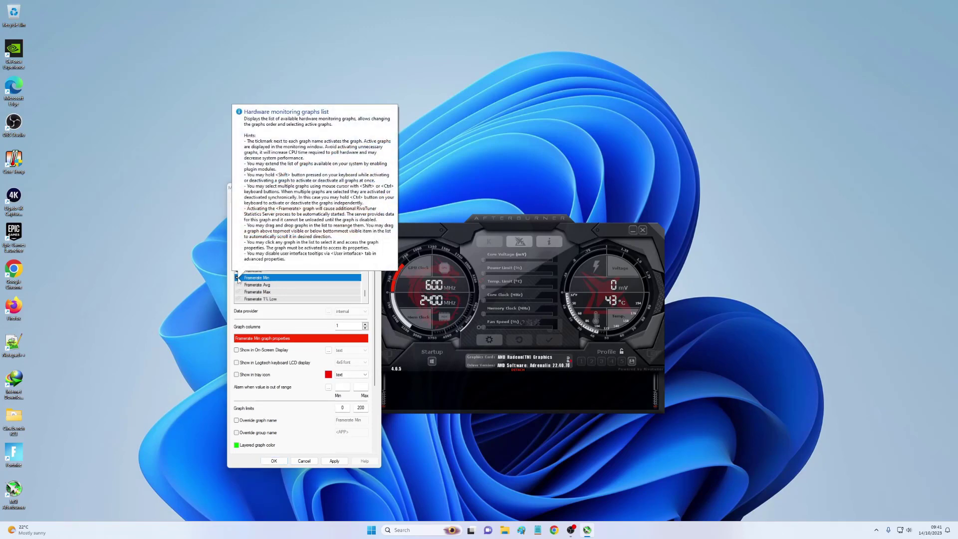
{"action": "left_click", "coordinate": [238, 279]}
{"action": "left_click", "coordinate": [239, 285]}
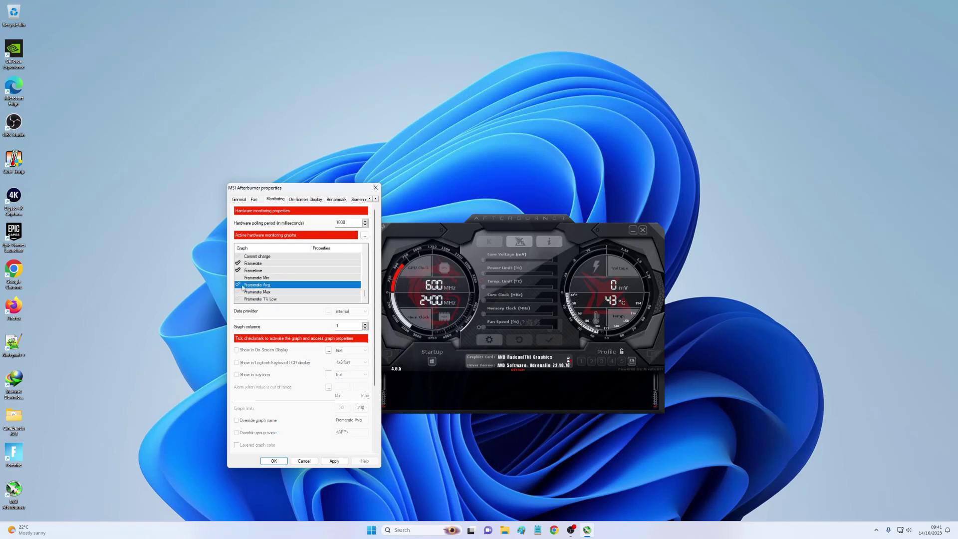
{"action": "left_click", "coordinate": [260, 298]}
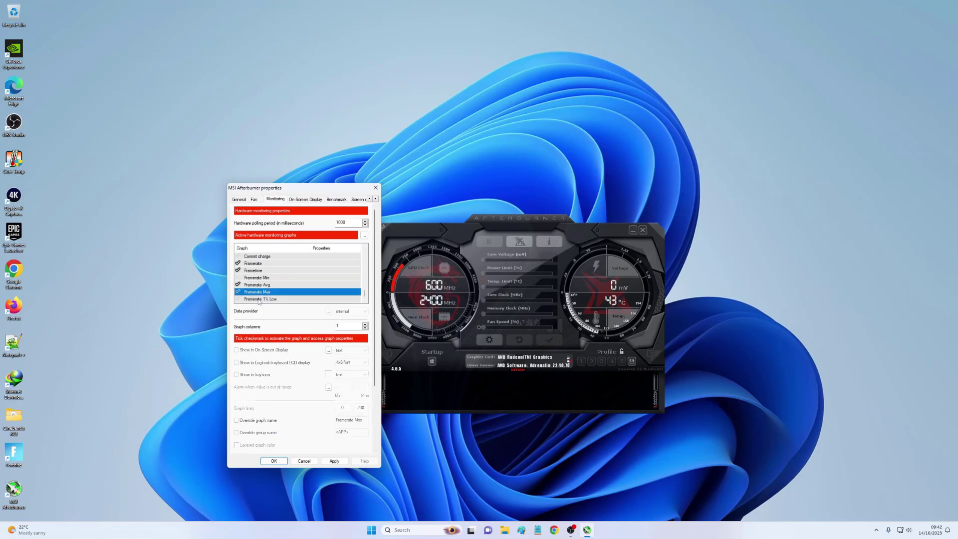
{"action": "left_click", "coordinate": [238, 292]}
{"action": "left_click", "coordinate": [240, 299]}
{"action": "left_click", "coordinate": [238, 299]}
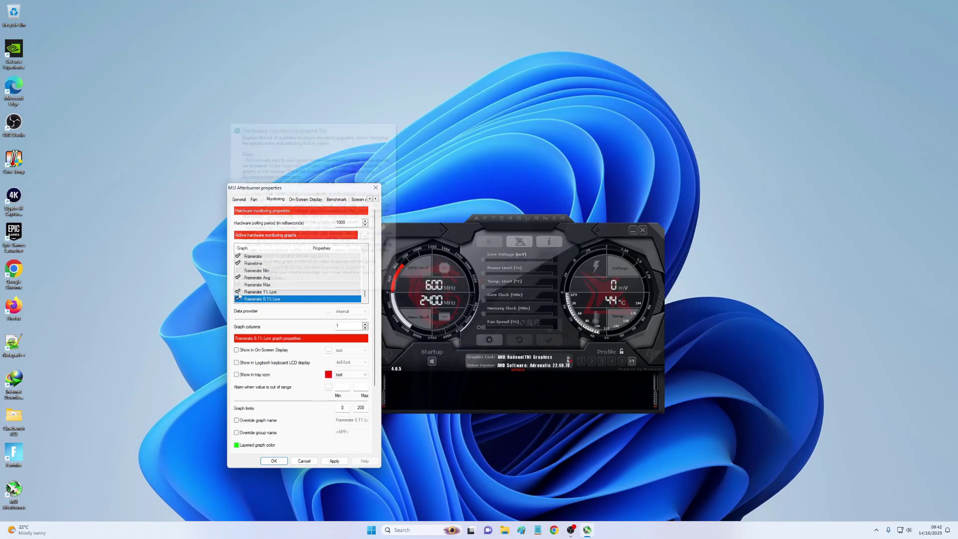
Try overriding the group name of the GPU2 usage graph in its graph properties
{"action": "scroll", "coordinate": [365, 294], "scroll_direction": "up", "scroll_amount": 10}
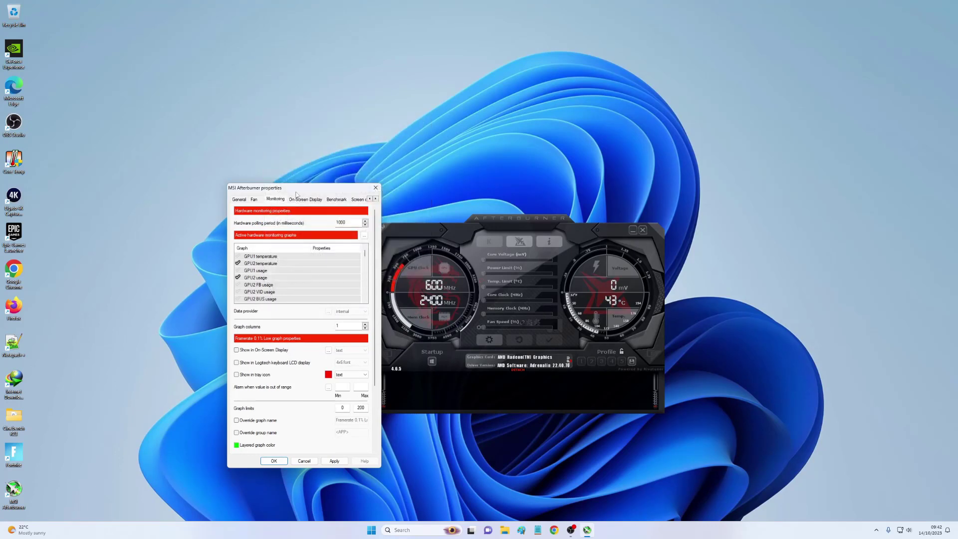
{"action": "left_click_drag", "start_coordinate": [302, 189], "coordinate": [280, 191]}
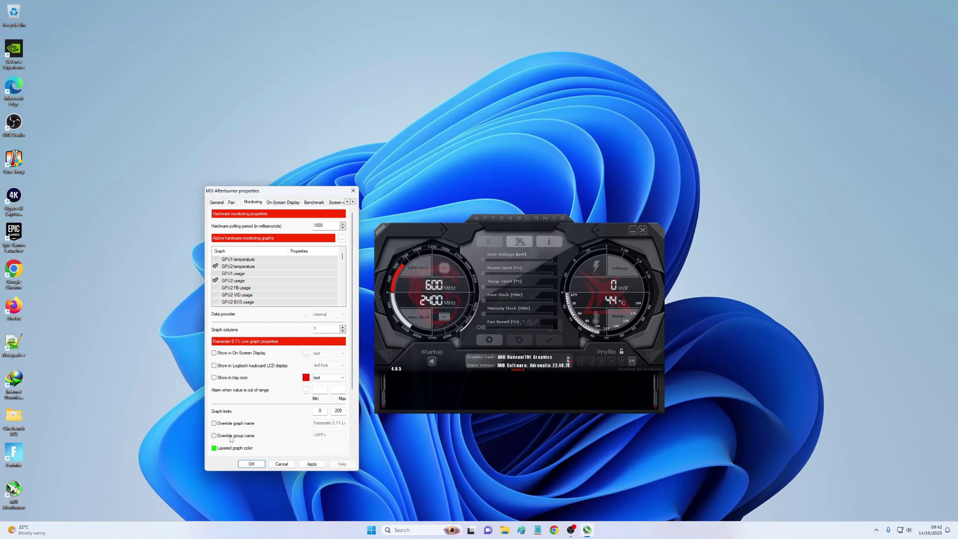
{"action": "left_click", "coordinate": [239, 281]}
{"action": "left_click", "coordinate": [228, 436]}
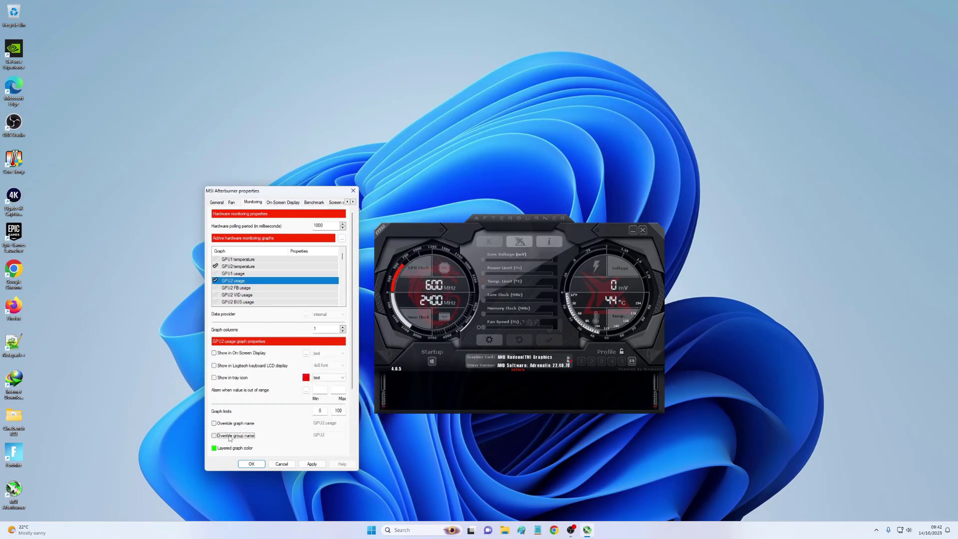
{"action": "key", "text": "Tab"}
{"action": "type", "text": "RTX 340"}
{"action": "key", "text": "ctrl+a"}
{"action": "left_click", "coordinate": [255, 436]}
Apply the monitoring graph selection, close the properties window and minimize MSI Afterburner
{"action": "left_click_drag", "start_coordinate": [342, 259], "coordinate": [344, 297]}
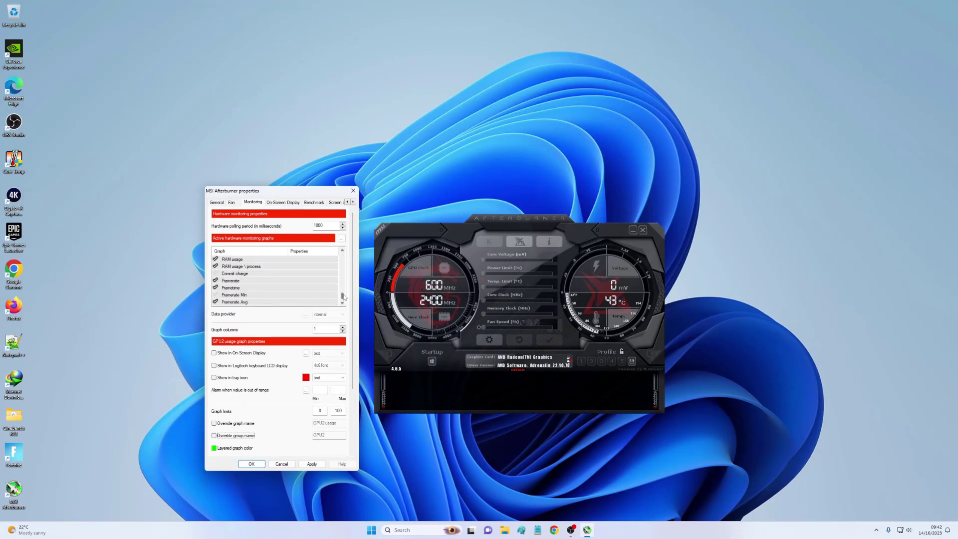
{"action": "scroll", "coordinate": [245, 274], "scroll_direction": "up", "scroll_amount": 5}
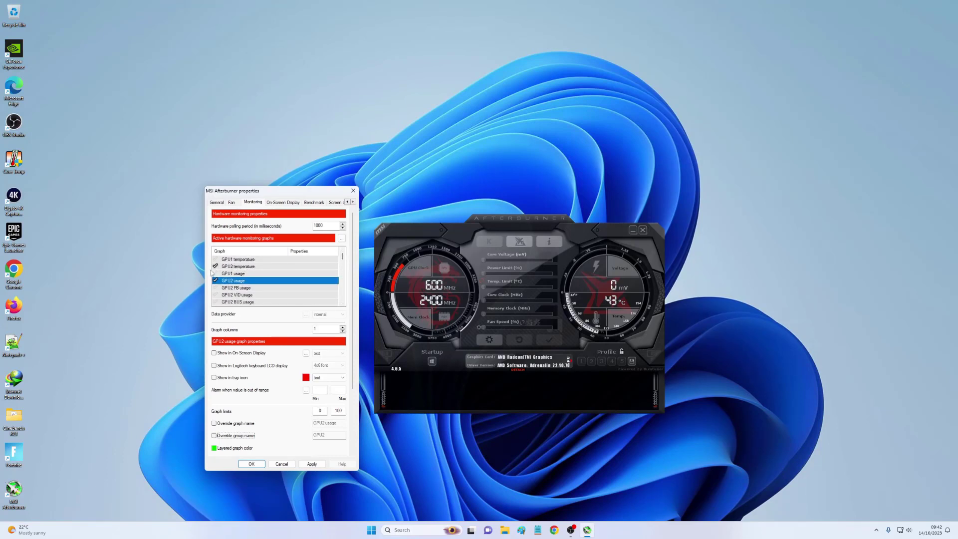
{"action": "left_click", "coordinate": [312, 464]}
{"action": "left_click", "coordinate": [251, 465]}
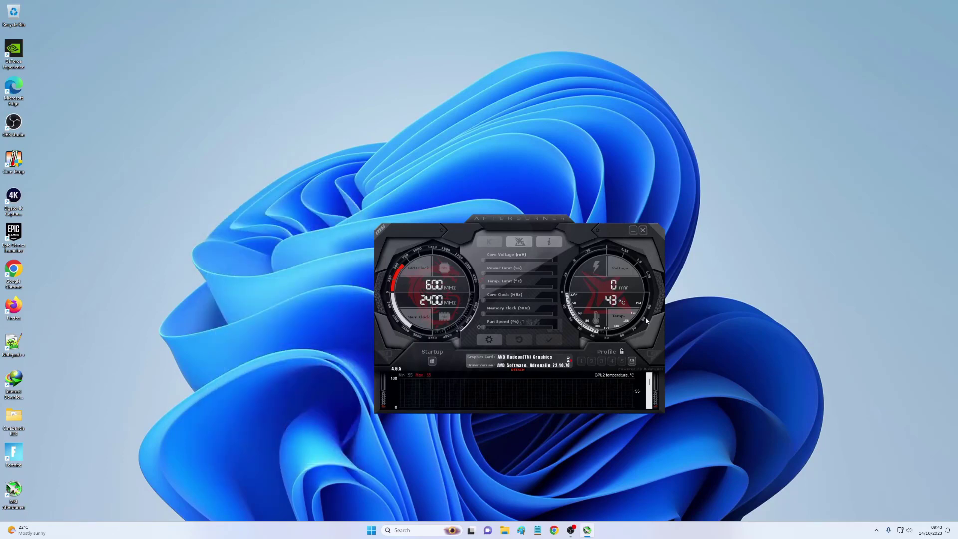
{"action": "left_click", "coordinate": [633, 231]}
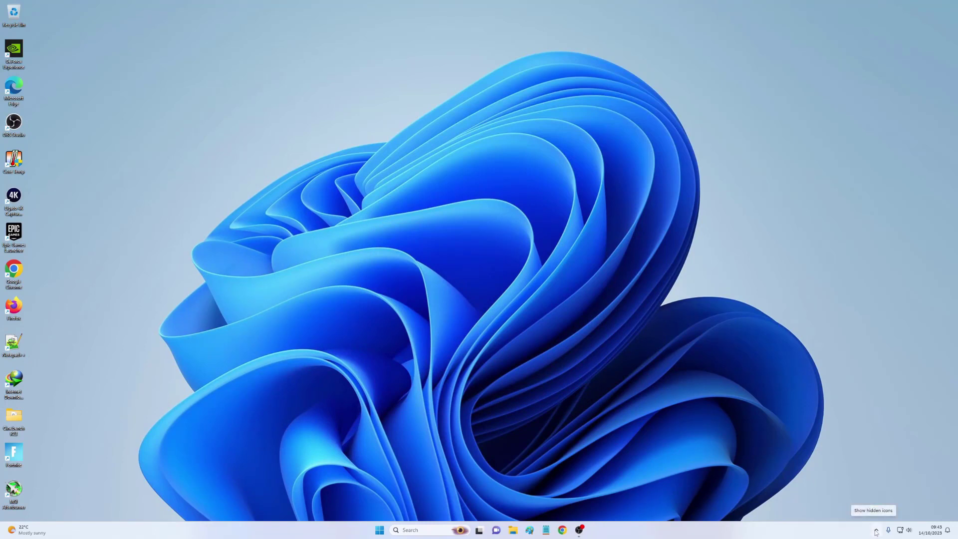
Bring up RivaTuner Statistics Server from the hidden system tray icons, dismissing Internet Download Manager, and close it again
{"action": "left_click", "coordinate": [877, 531]}
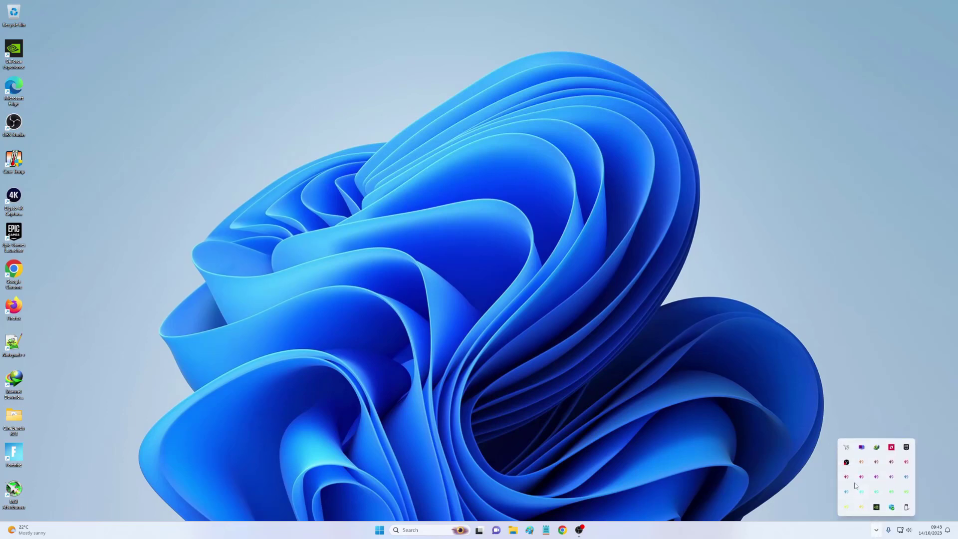
{"action": "left_click", "coordinate": [861, 448]}
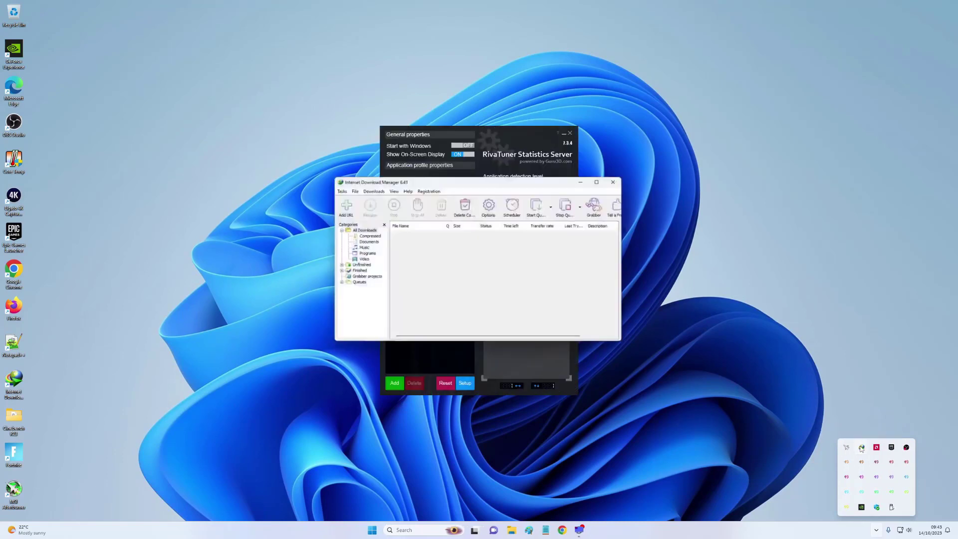
{"action": "left_click", "coordinate": [619, 179]}
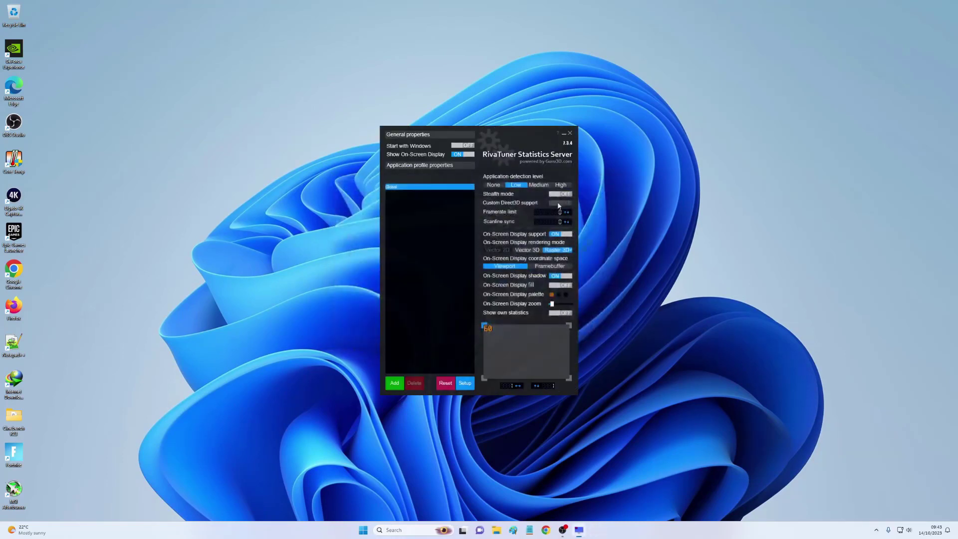
{"action": "left_click", "coordinate": [877, 530]}
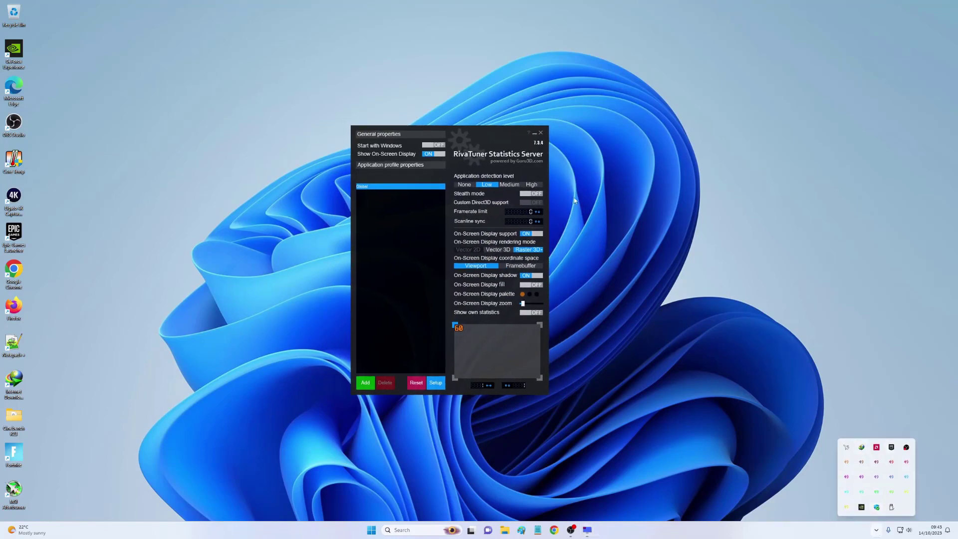
{"action": "left_click", "coordinate": [540, 132]}
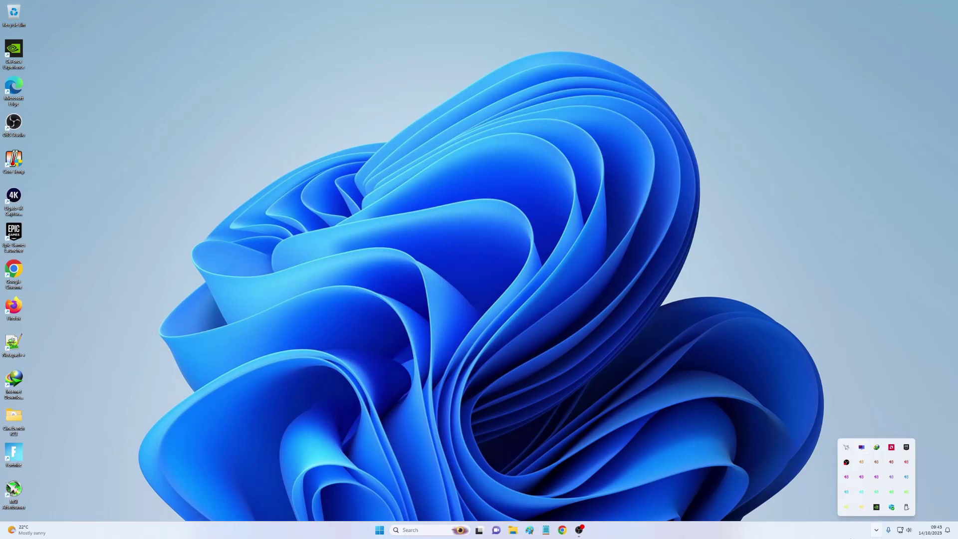
Review the taskbar items and system tray icon options in the Windows taskbar settings, and close Settings
{"action": "right_click", "coordinate": [817, 530]}
{"action": "left_click", "coordinate": [842, 514]}
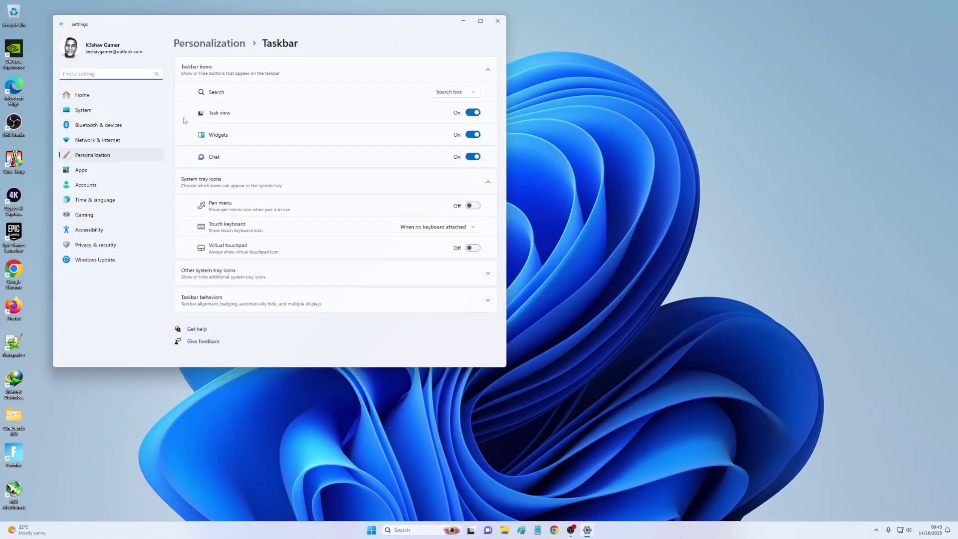
{"action": "left_click_drag", "start_coordinate": [297, 29], "coordinate": [238, 34]}
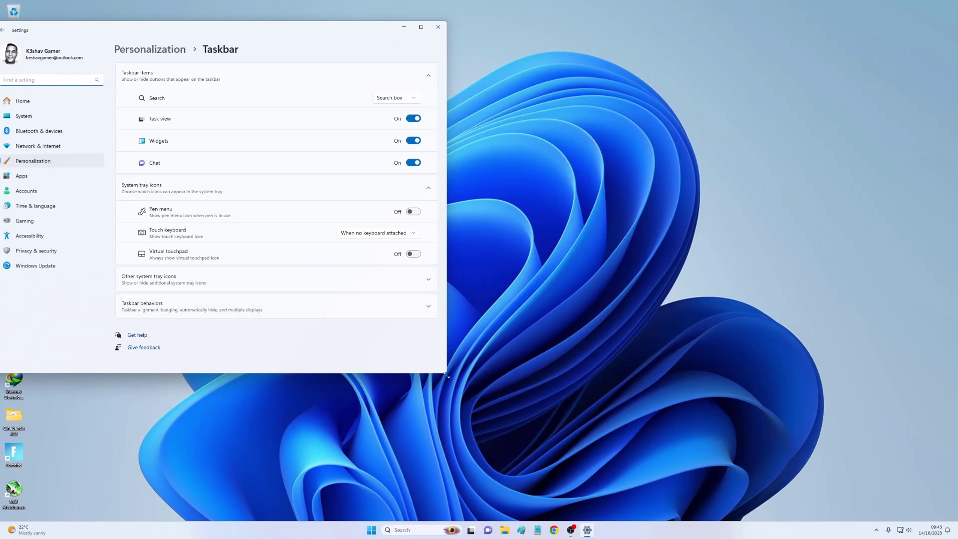
{"action": "left_click_drag", "start_coordinate": [447, 373], "coordinate": [249, 345]}
{"action": "left_click_drag", "start_coordinate": [145, 29], "coordinate": [385, 90]}
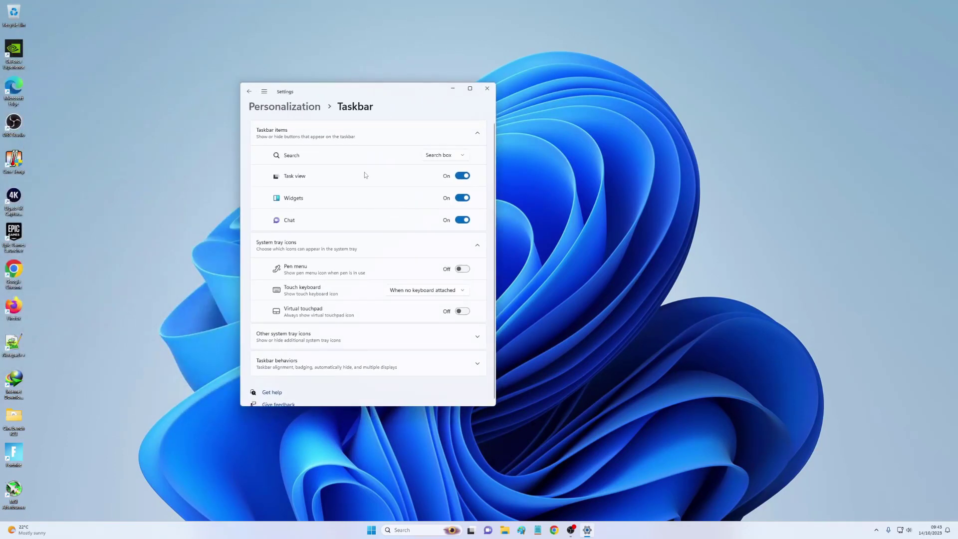
{"action": "scroll", "coordinate": [368, 190], "scroll_direction": "down", "scroll_amount": 1}
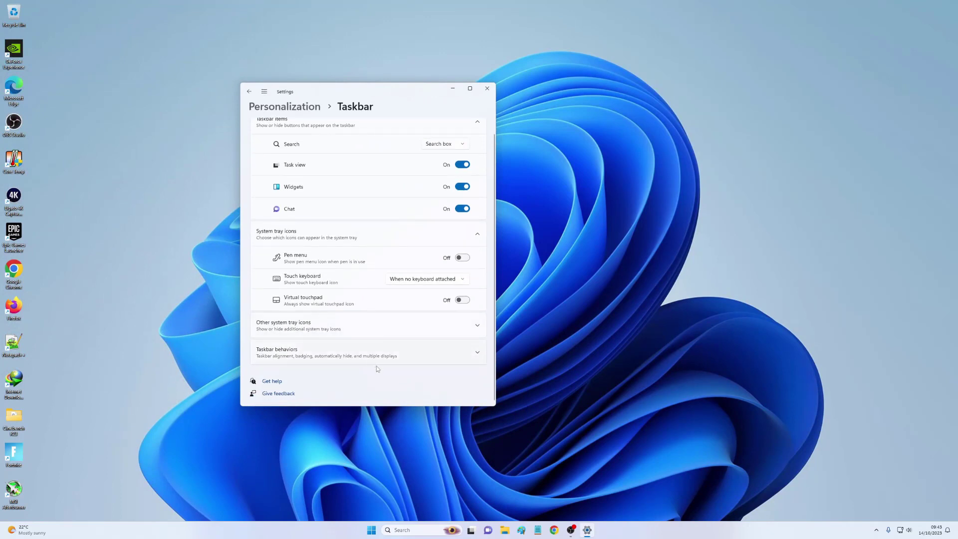
{"action": "left_click", "coordinate": [488, 88]}
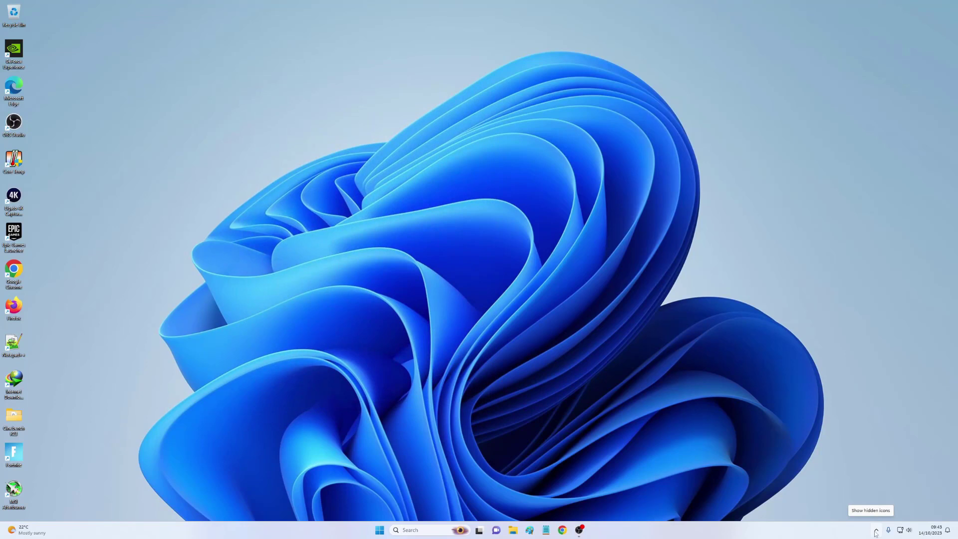
{"action": "left_click", "coordinate": [874, 531]}
{"action": "left_click", "coordinate": [761, 397]}
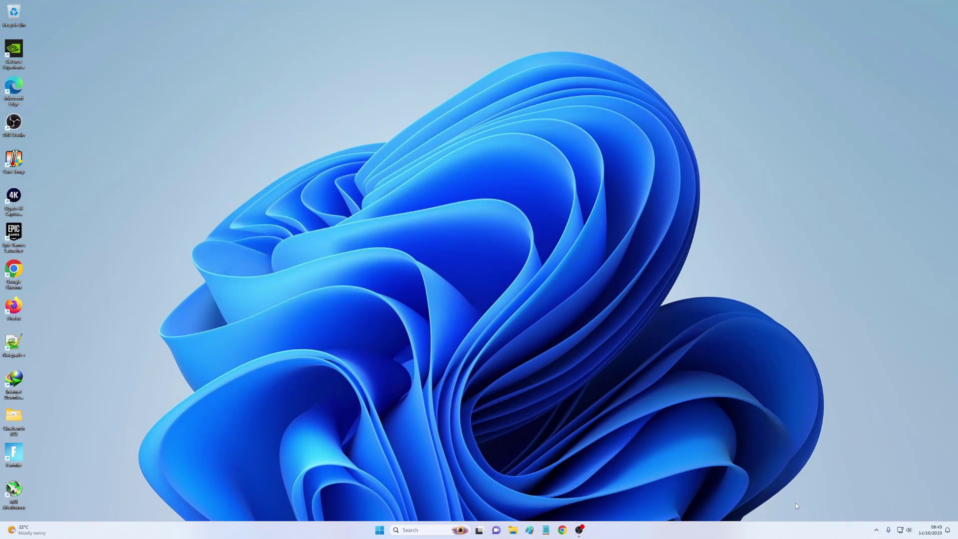
Reopen RivaTuner Statistics Server from the hidden system tray icons and close the Internet Download Manager window
{"action": "left_click", "coordinate": [876, 533]}
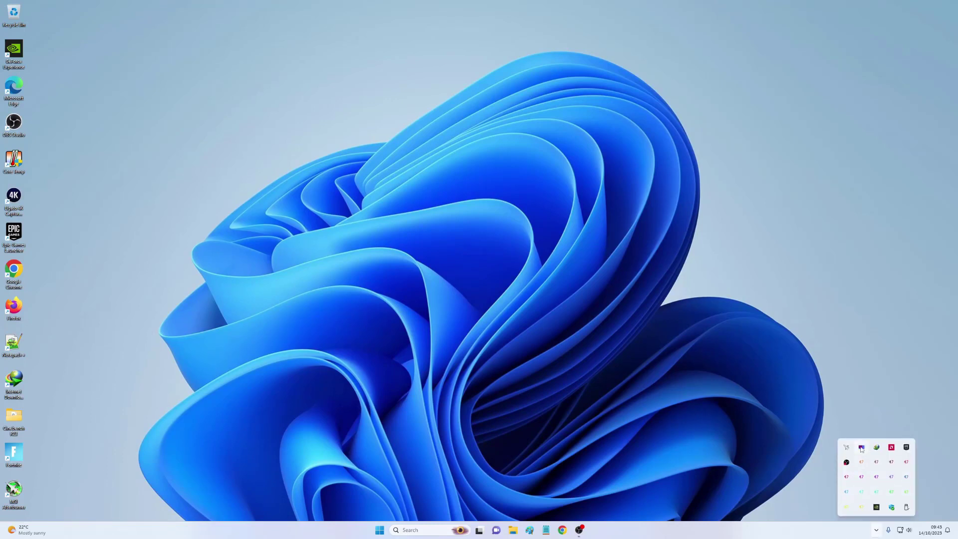
{"action": "left_click", "coordinate": [862, 447]}
{"action": "left_click", "coordinate": [861, 448]}
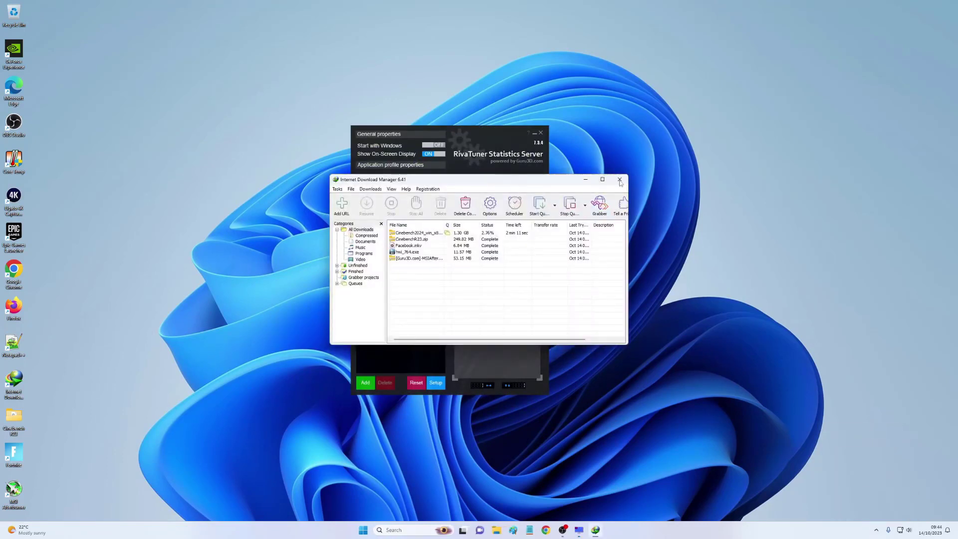
{"action": "left_click", "coordinate": [620, 180]}
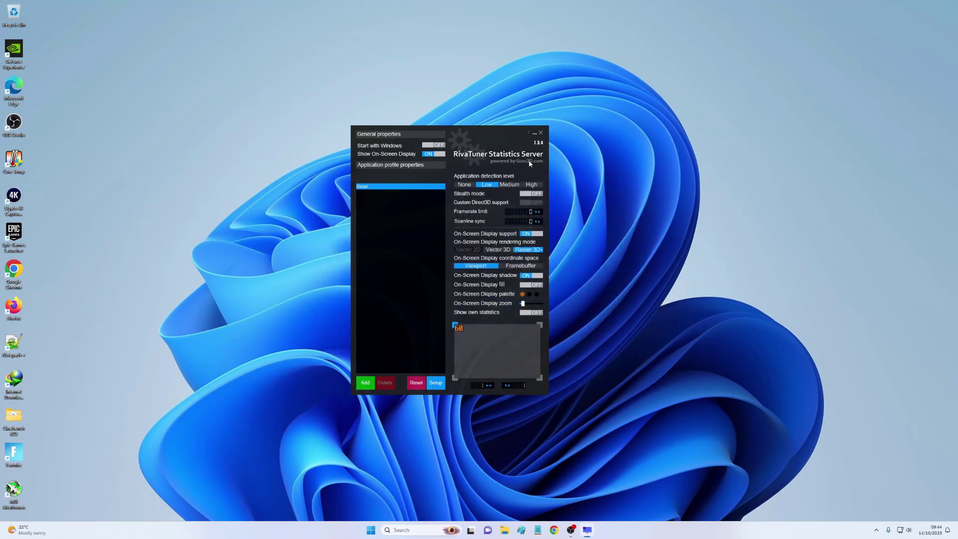
Exit Internet Download Manager completely from its system tray icon
{"action": "left_click", "coordinate": [875, 530]}
{"action": "right_click", "coordinate": [862, 447]}
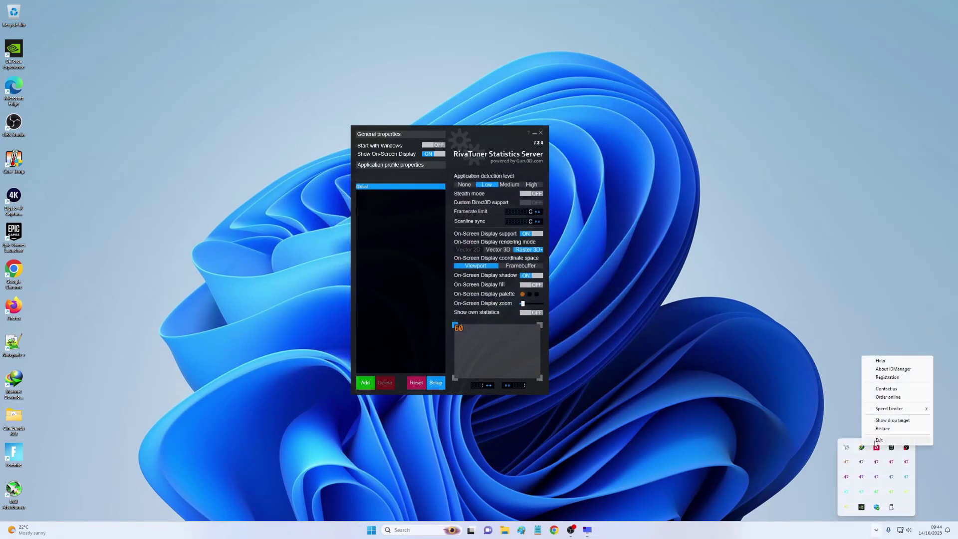
{"action": "left_click", "coordinate": [870, 441]}
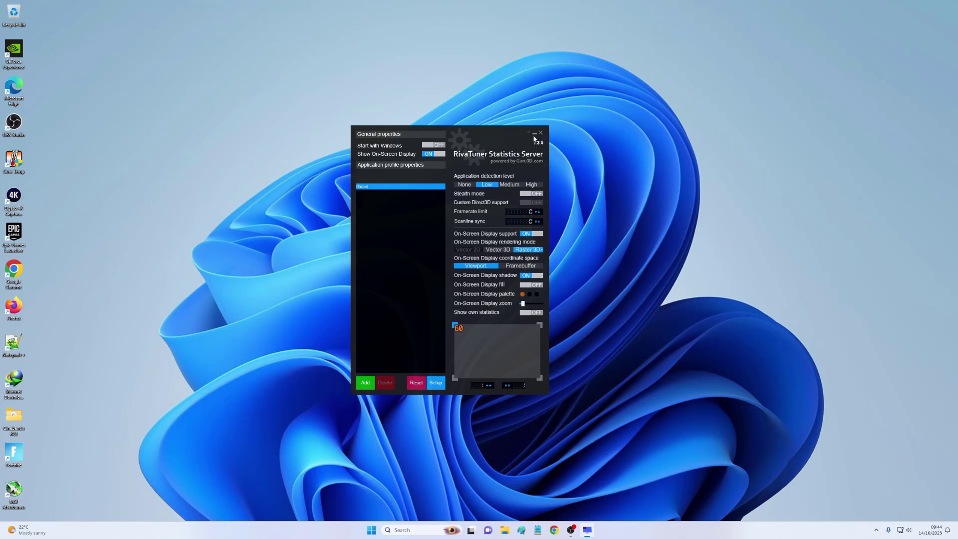
Minimize the RivaTuner Statistics Server window and restore it from the hidden system tray icons
{"action": "left_click", "coordinate": [534, 135]}
{"action": "left_click", "coordinate": [876, 530]}
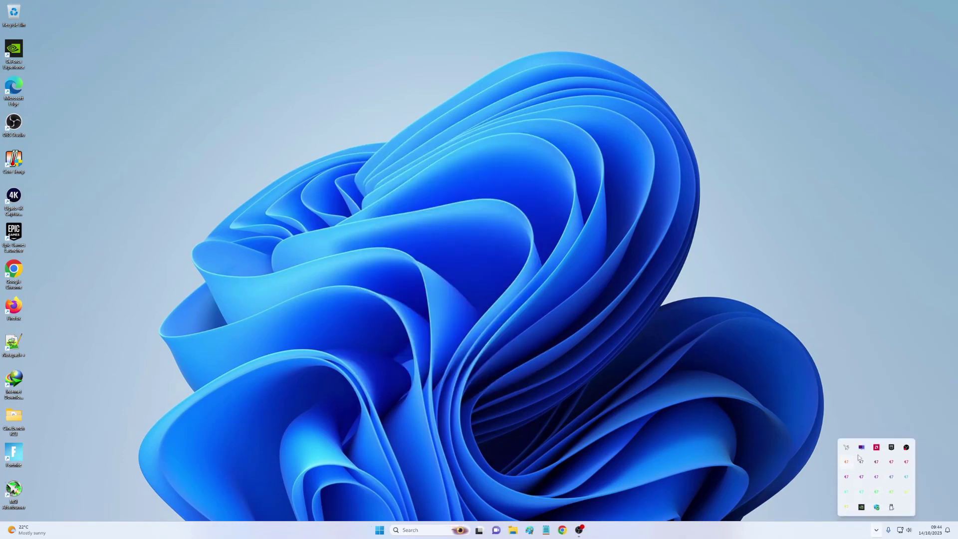
{"action": "left_click", "coordinate": [862, 449]}
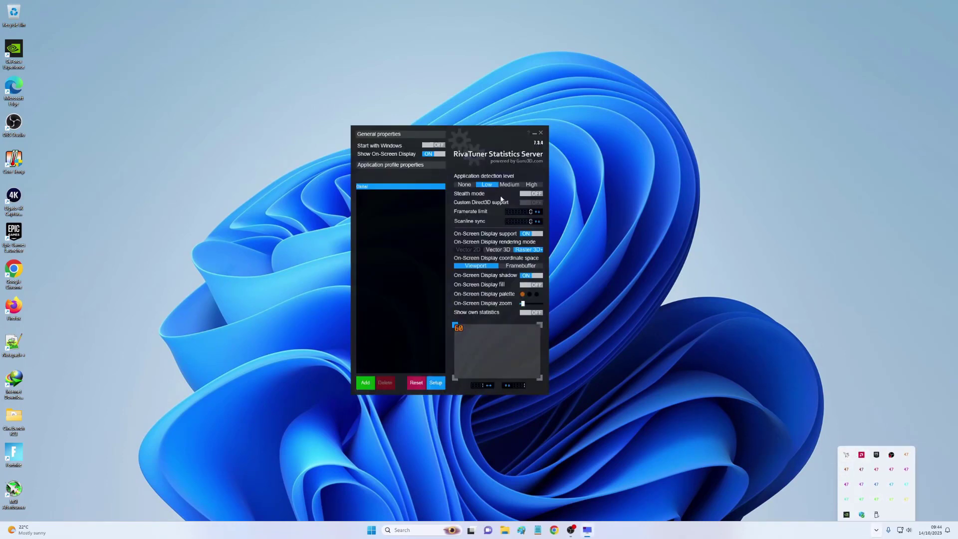
Select Raster 3D rendering for the on-screen display and accept the Unispace Bold font
{"action": "left_click_drag", "start_coordinate": [500, 131], "coordinate": [541, 168]}
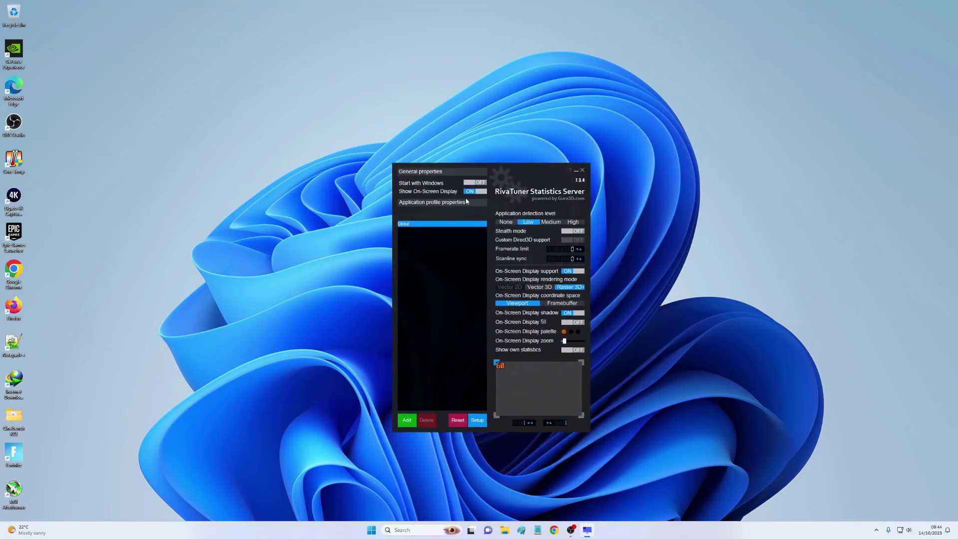
{"action": "left_click_drag", "start_coordinate": [534, 176], "coordinate": [519, 155]}
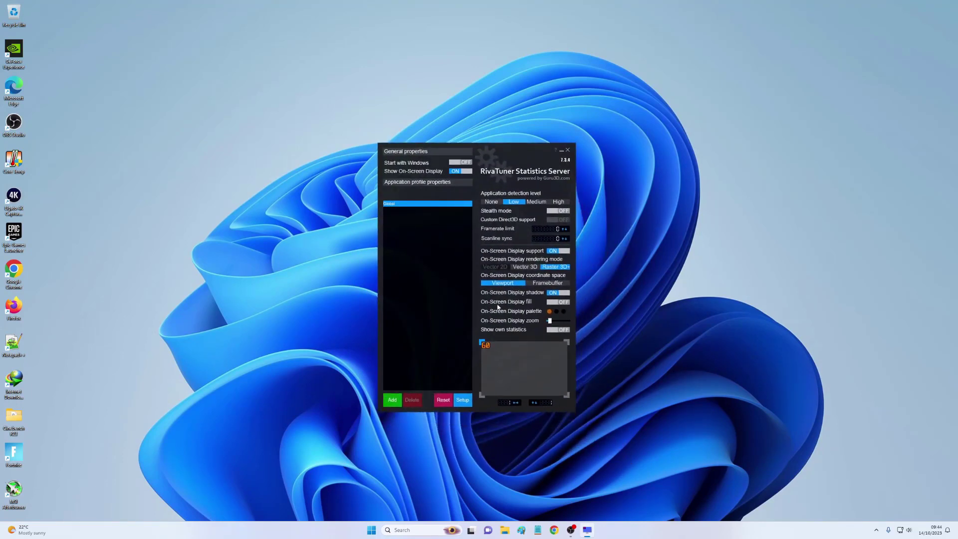
{"action": "left_click", "coordinate": [555, 268]}
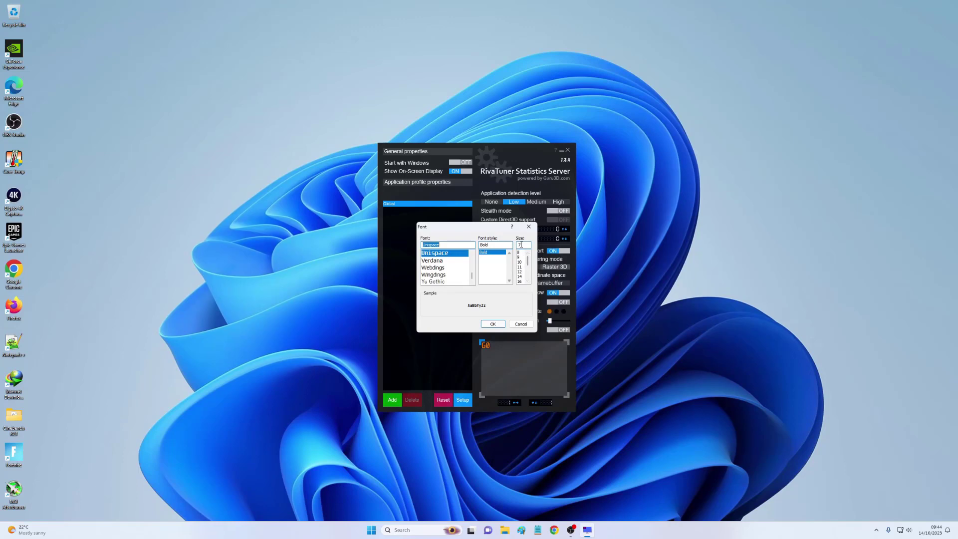
{"action": "left_click_drag", "start_coordinate": [524, 245], "coordinate": [510, 243]}
{"action": "left_click", "coordinate": [494, 324]}
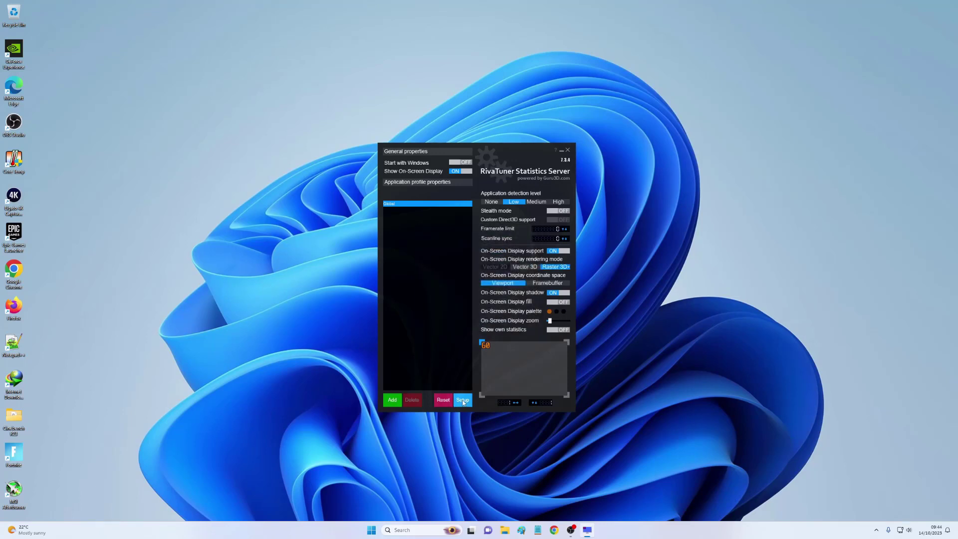
Enable benchmark mode in the compatibility properties of the advanced RivaTuner settings and apply the change
{"action": "left_click", "coordinate": [463, 402]}
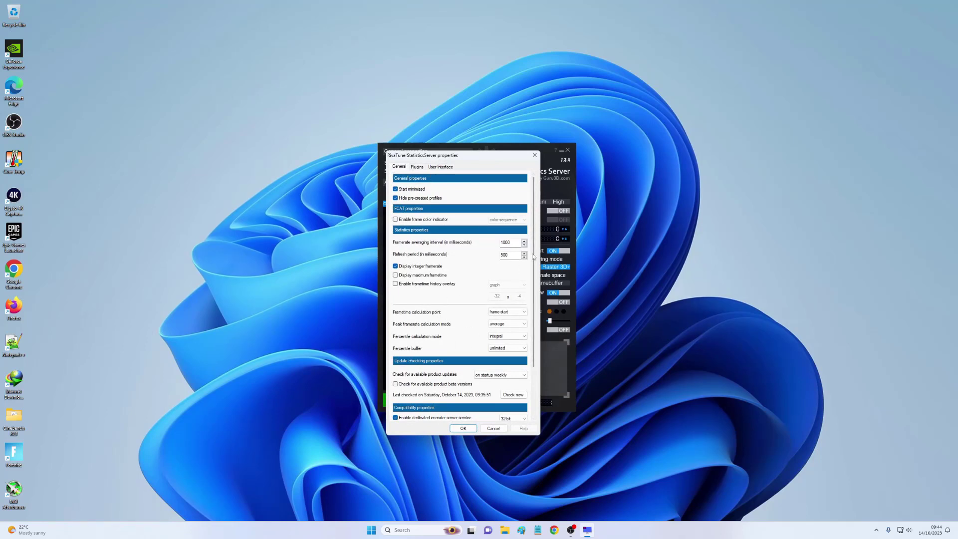
{"action": "scroll", "coordinate": [535, 257], "scroll_direction": "down", "scroll_amount": 3}
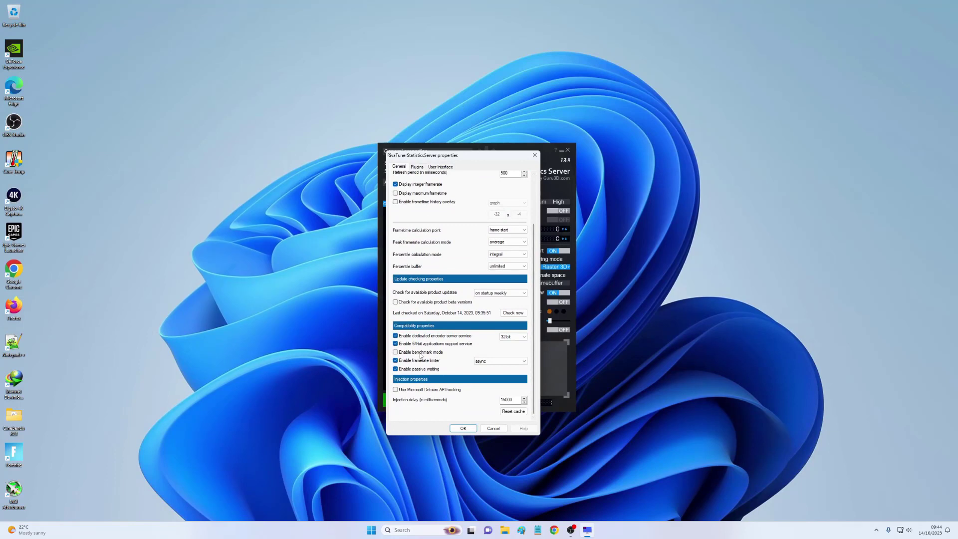
{"action": "left_click", "coordinate": [395, 353]}
{"action": "left_click", "coordinate": [464, 429]}
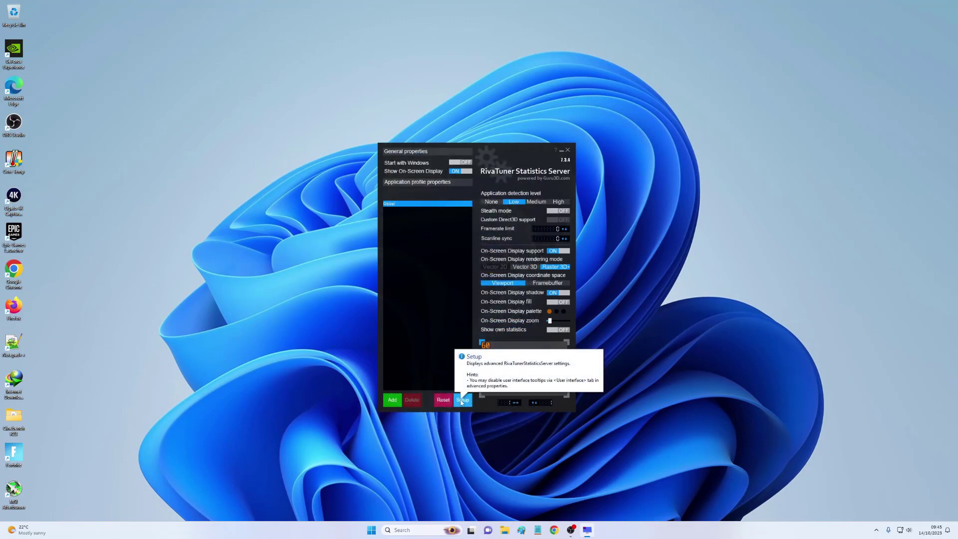
Enable the OverlayEditor.dll plugin module in the advanced RivaTuner settings
{"action": "left_click", "coordinate": [462, 401]}
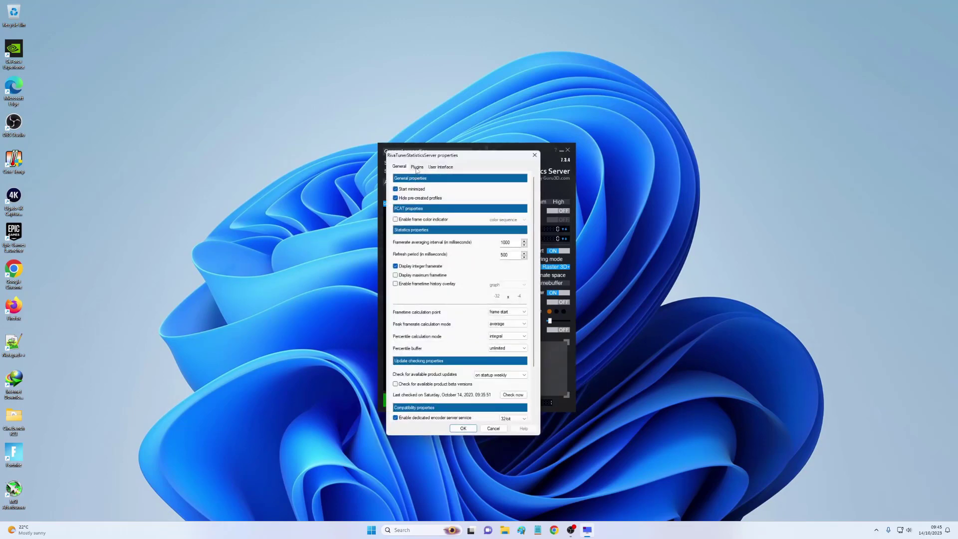
{"action": "left_click", "coordinate": [417, 168]}
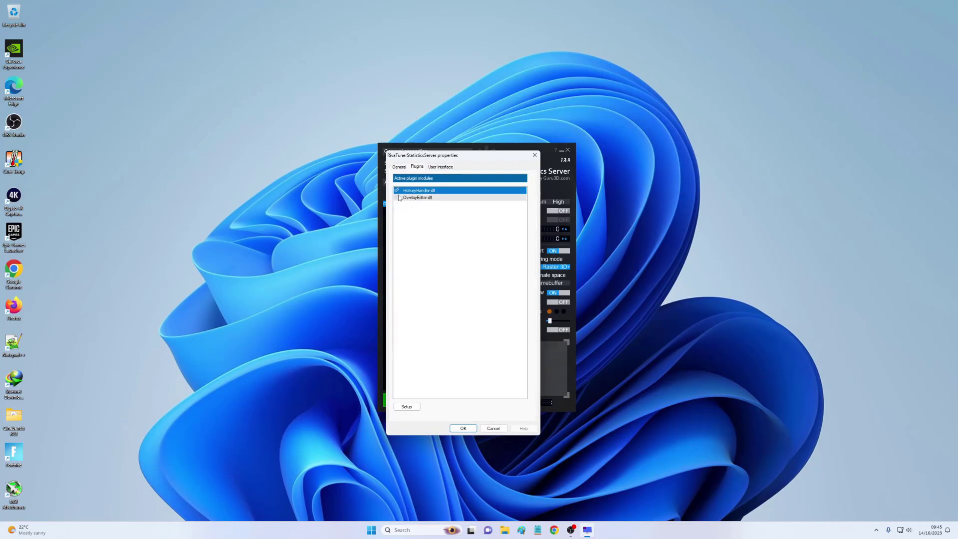
{"action": "left_click", "coordinate": [398, 198]}
{"action": "left_click", "coordinate": [409, 199]}
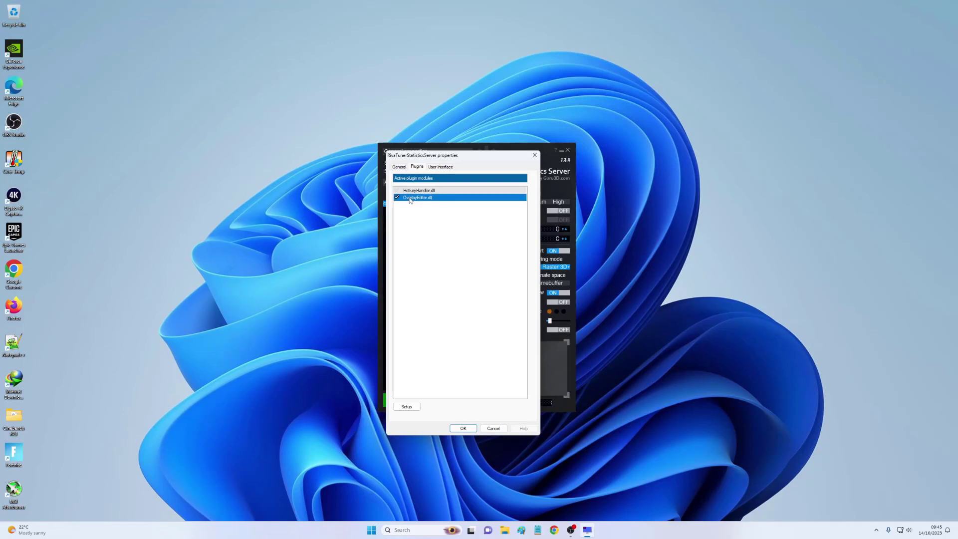
{"action": "double_click", "coordinate": [439, 198]}
{"action": "left_click", "coordinate": [628, 147]}
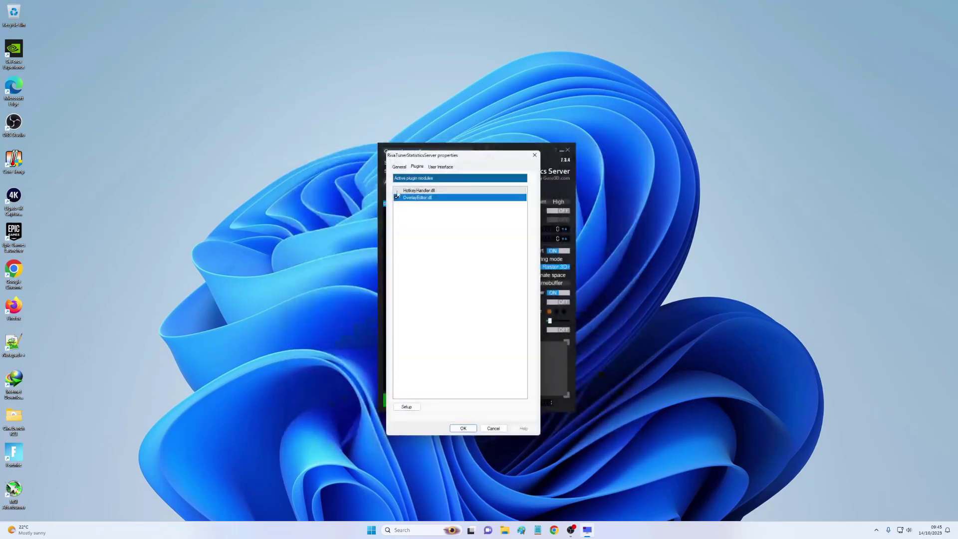
{"action": "double_click", "coordinate": [439, 199]}
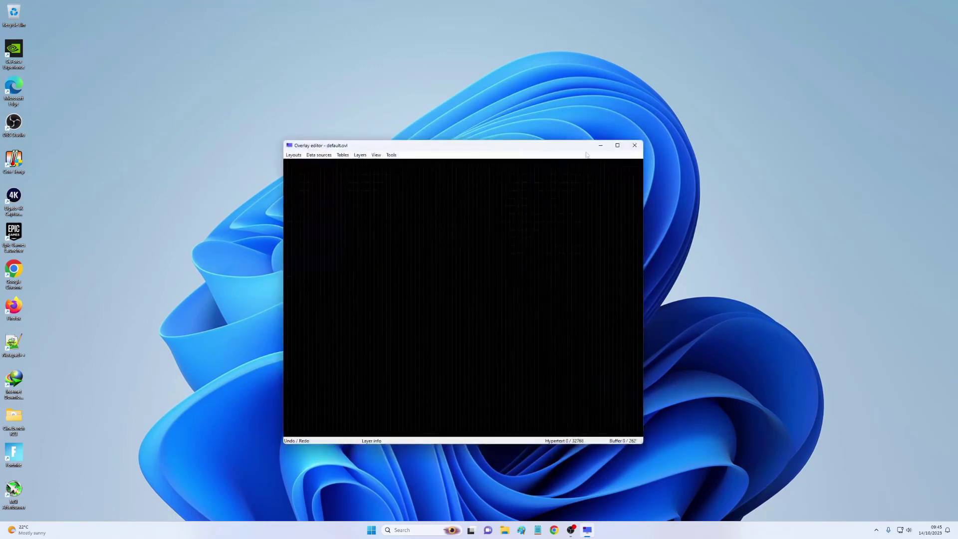
{"action": "left_click", "coordinate": [635, 147]}
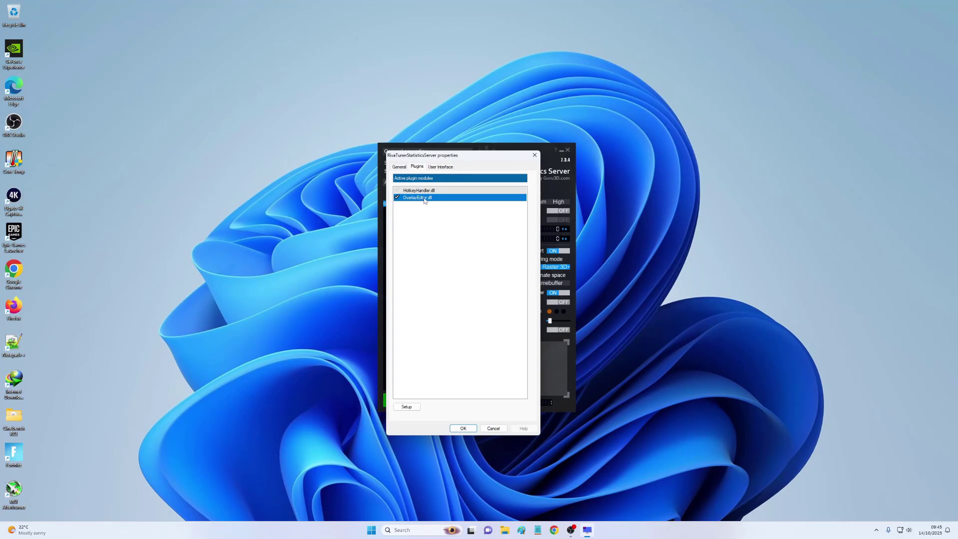
{"action": "left_click", "coordinate": [407, 408]}
{"action": "left_click", "coordinate": [633, 148]}
Launch the Overlay editor from the OverlayEditor.dll plugin and bring up its overlay data sources list
{"action": "double_click", "coordinate": [444, 197]}
{"action": "mouse_move", "coordinate": [439, 148]}
{"action": "left_mouse_down"}
{"action": "mouse_move", "coordinate": [453, 158]}
{"action": "mouse_move", "coordinate": [441, 162]}
{"action": "left_mouse_up"}
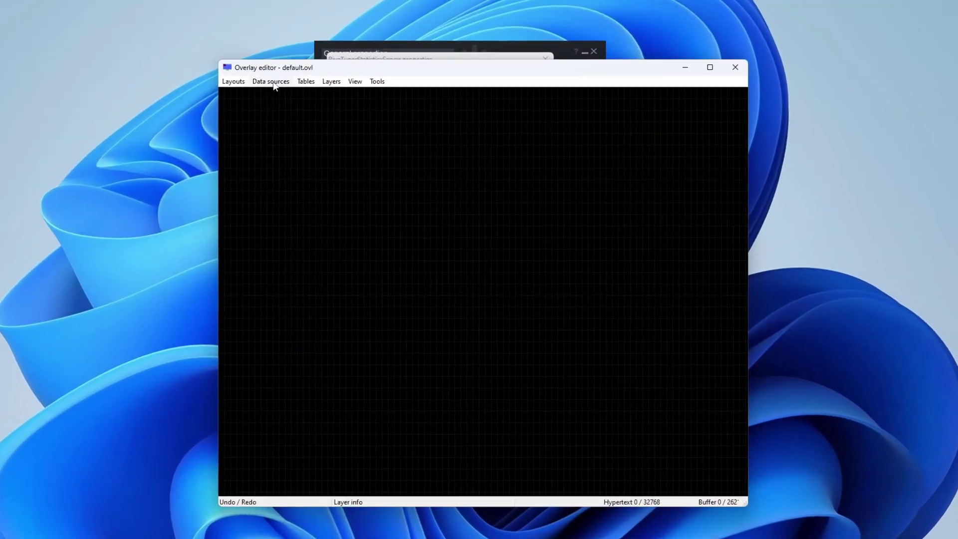
{"action": "left_click", "coordinate": [322, 169]}
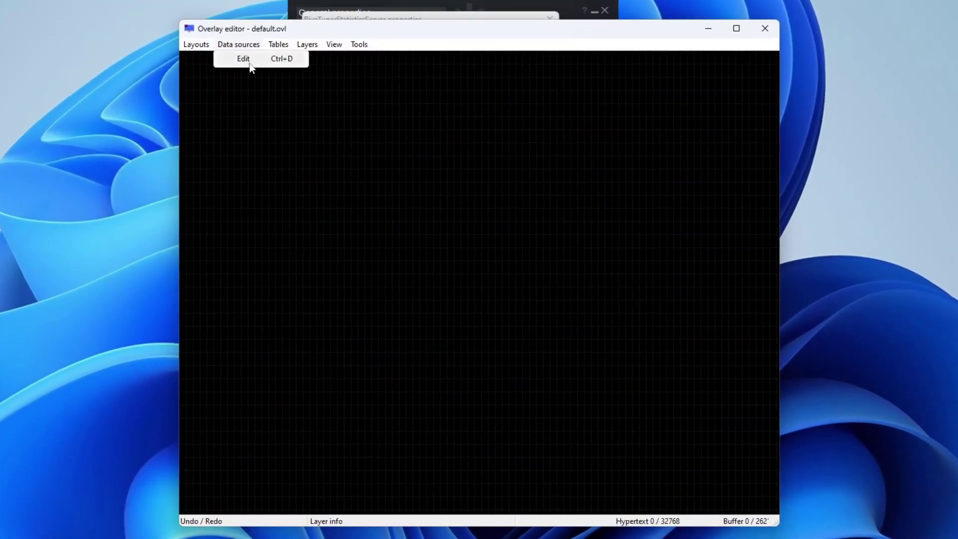
{"action": "left_click", "coordinate": [282, 65]}
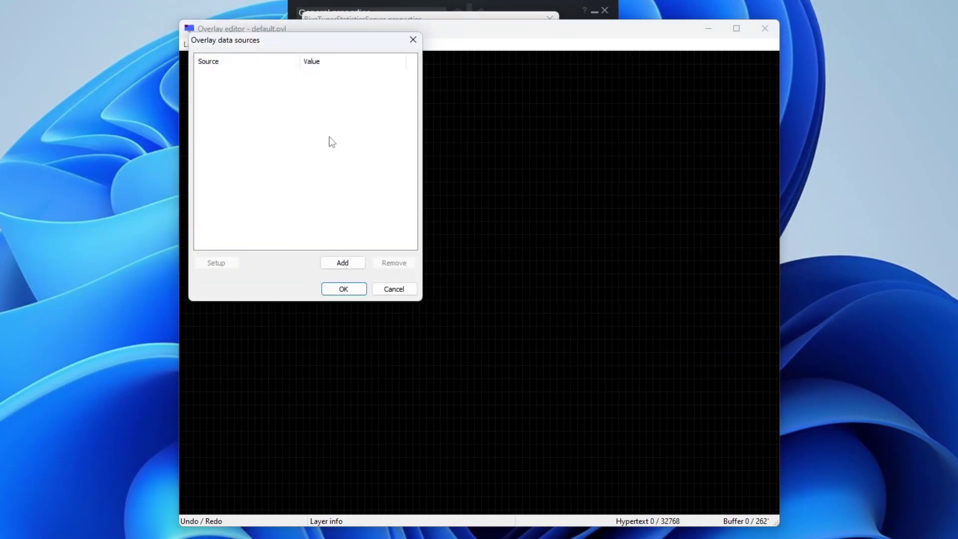
{"action": "left_click", "coordinate": [413, 40]}
{"action": "key", "text": "ctrl+d"}
{"action": "left_click_drag", "start_coordinate": [274, 43], "coordinate": [302, 84]}
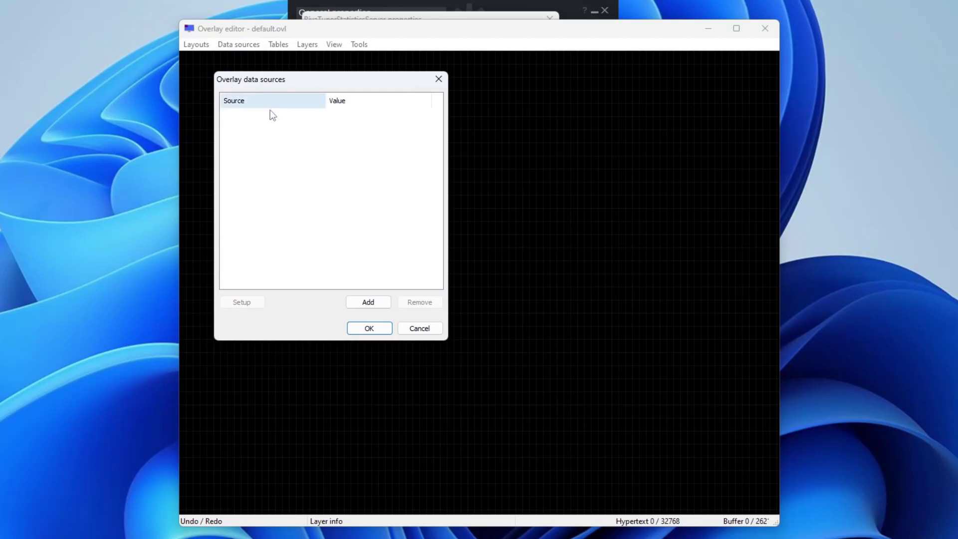
Start adding new data sources with MSI Afterburner as the data provider and review its sensor list
{"action": "left_click", "coordinate": [367, 302]}
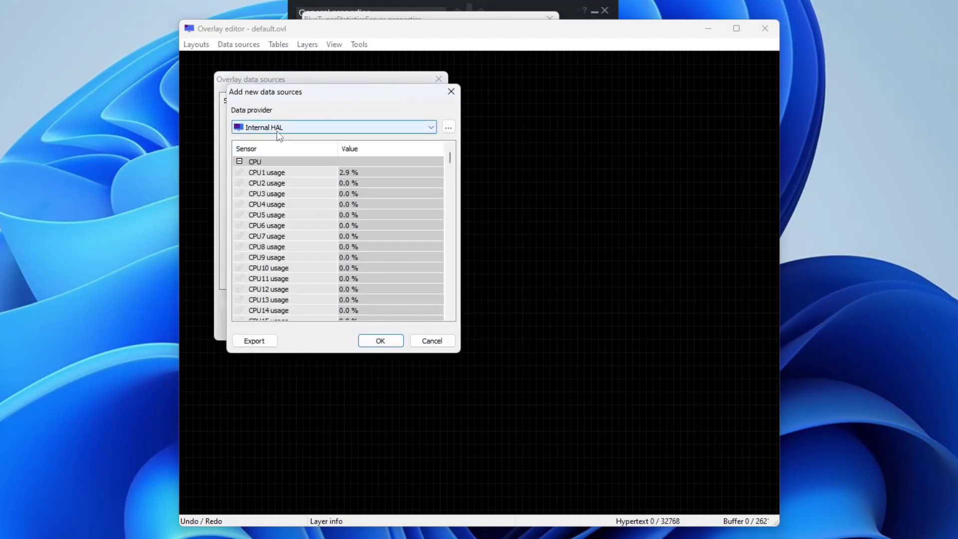
{"action": "left_click", "coordinate": [309, 128]}
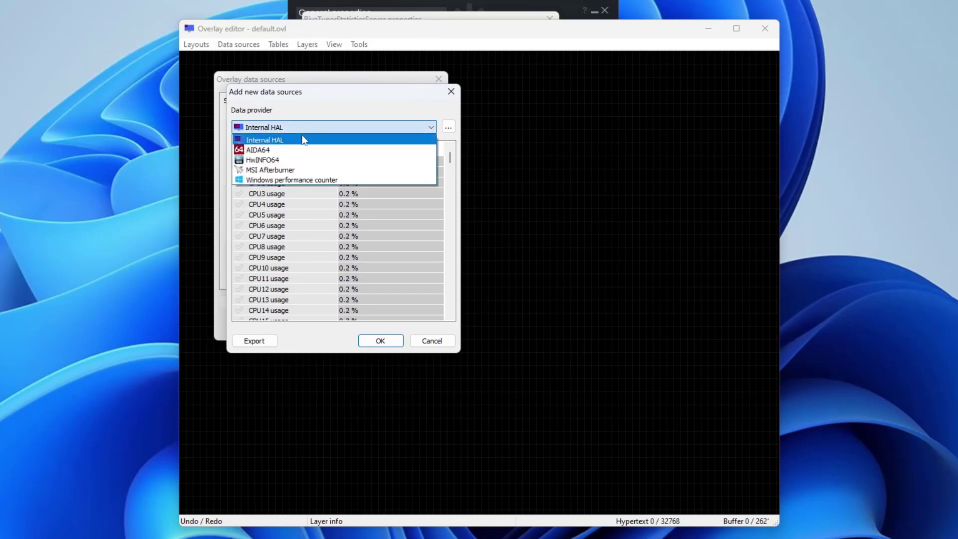
{"action": "left_click", "coordinate": [285, 171]}
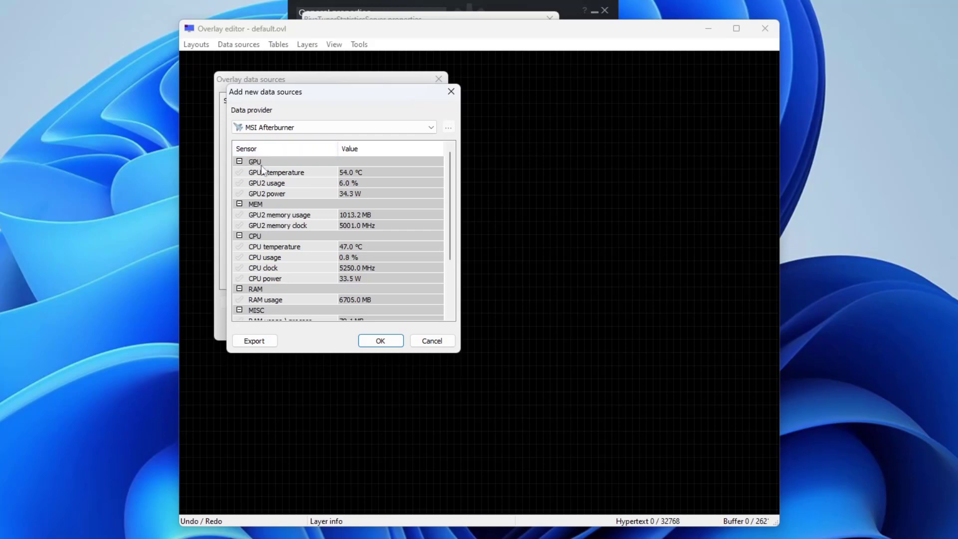
{"action": "scroll", "coordinate": [261, 208], "scroll_direction": "down", "scroll_amount": 3}
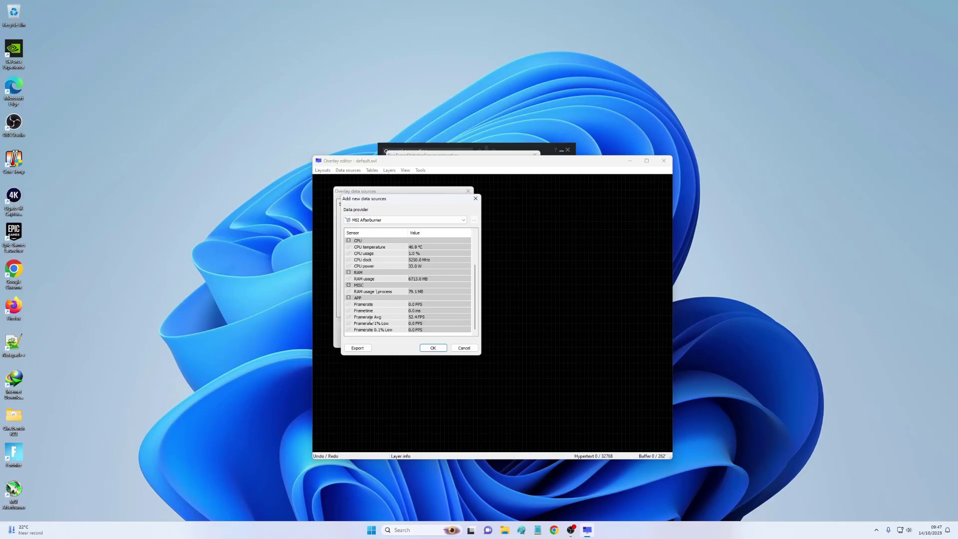
{"action": "scroll", "coordinate": [409, 302], "scroll_direction": "up", "scroll_amount": 3}
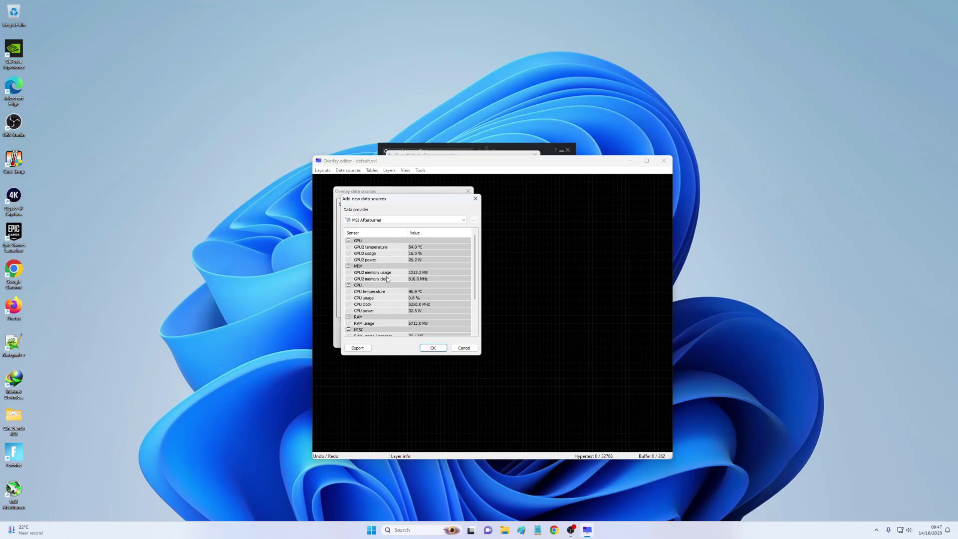
Add all MSI Afterburner GPU2, memory, CPU, RAM, framerate and frametime sensors as overlay data sources
{"action": "left_click", "coordinate": [350, 247]}
{"action": "left_click", "coordinate": [350, 254]}
{"action": "left_click", "coordinate": [350, 260]}
{"action": "left_click", "coordinate": [349, 273]}
{"action": "left_click", "coordinate": [349, 279]}
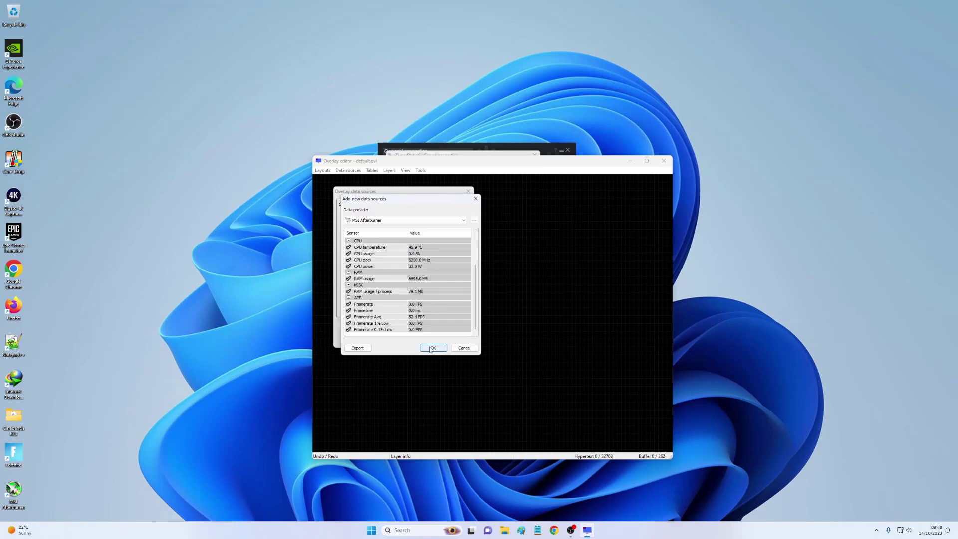
{"action": "left_click", "coordinate": [432, 348]}
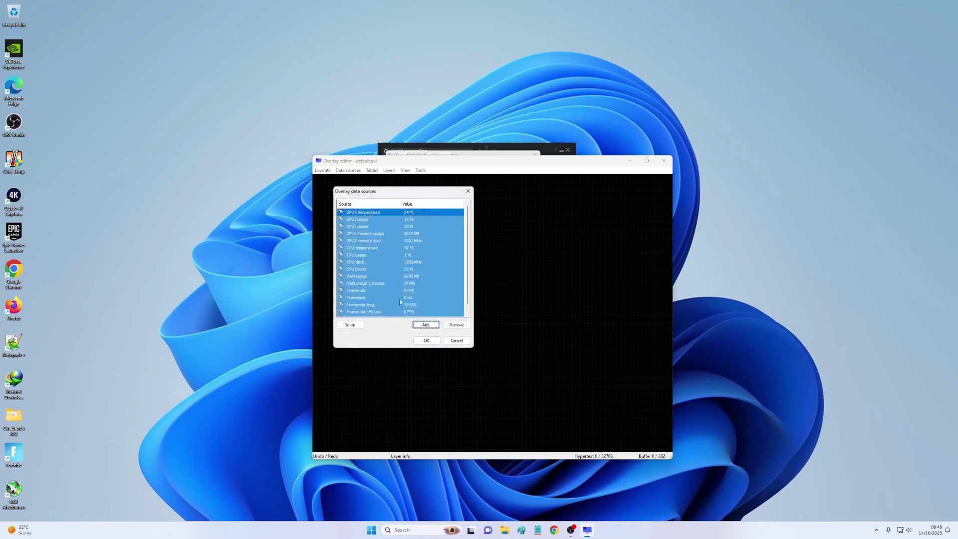
{"action": "left_click", "coordinate": [427, 341]}
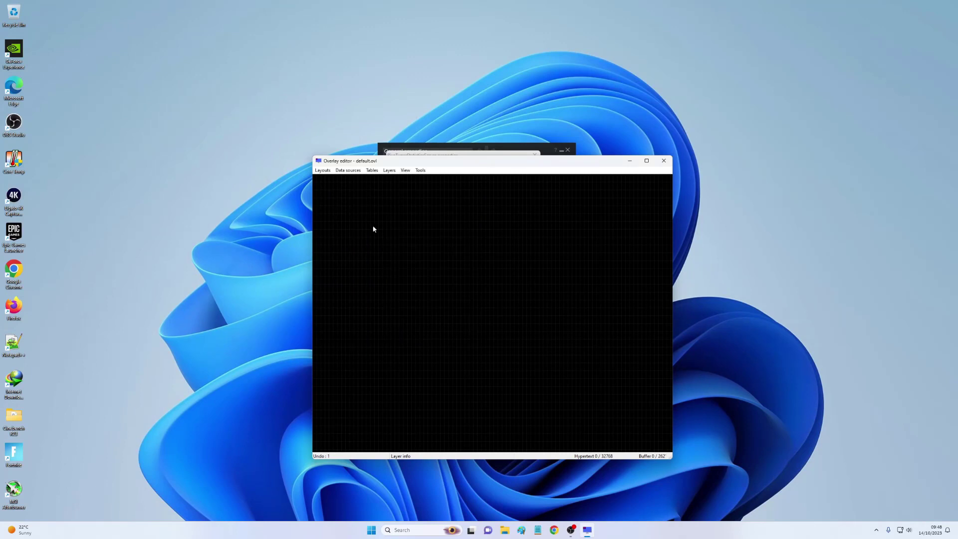
Add a new text layer at the upper-left corner of the overlay layout
{"action": "left_click", "coordinate": [390, 170]}
{"action": "left_click", "coordinate": [398, 180]}
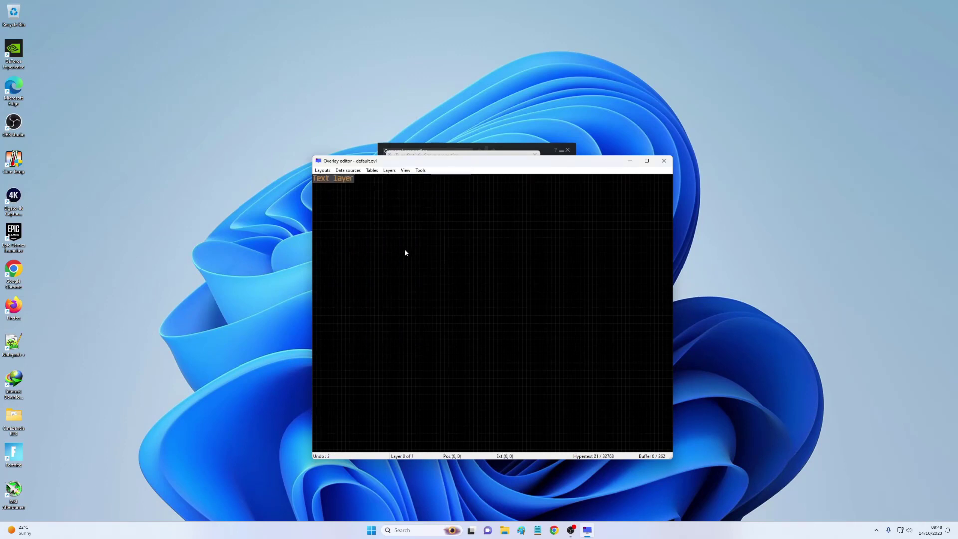
{"action": "scroll", "coordinate": [387, 207], "scroll_direction": "up", "scroll_amount": 3}
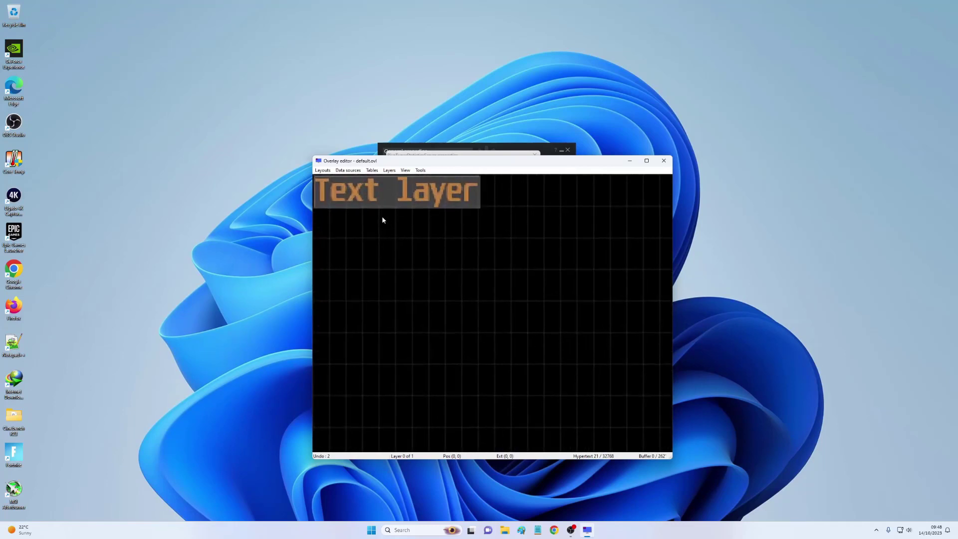
{"action": "scroll", "coordinate": [382, 217], "scroll_direction": "down", "scroll_amount": 1}
{"action": "left_click_drag", "start_coordinate": [385, 190], "coordinate": [390, 212]}
Clear the text layer's hypertext and name the layer Rectangle1, keeping the text size at 100 percent
{"action": "double_click", "coordinate": [393, 198]}
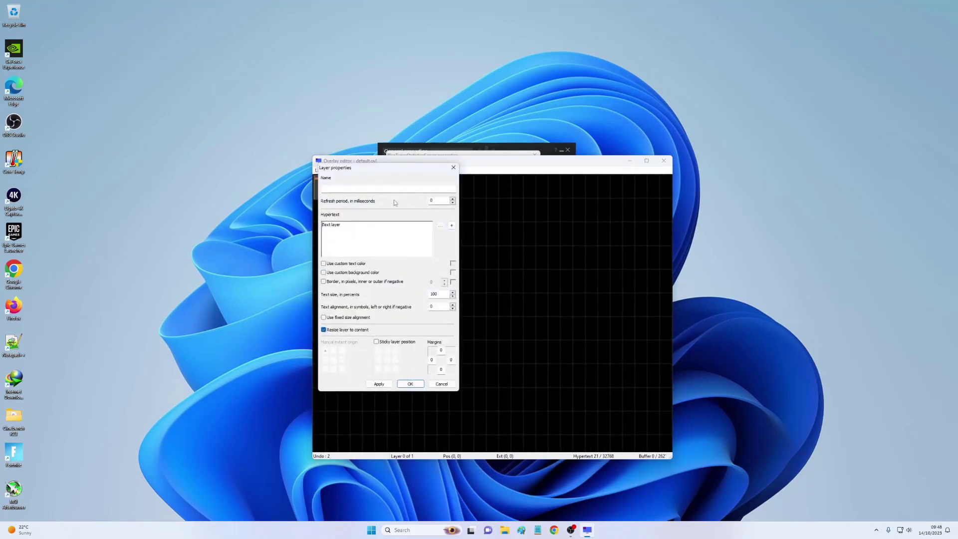
{"action": "left_click_drag", "start_coordinate": [322, 225], "coordinate": [359, 229]}
{"action": "key", "text": "ctrl+x"}
{"action": "left_click", "coordinate": [338, 190]}
{"action": "left_click_drag", "start_coordinate": [443, 295], "coordinate": [407, 295]}
Give the Rectangle1 layer a custom black text color with reduced opacity and apply the layer properties
{"action": "left_click", "coordinate": [349, 264]}
{"action": "left_click", "coordinate": [453, 264]}
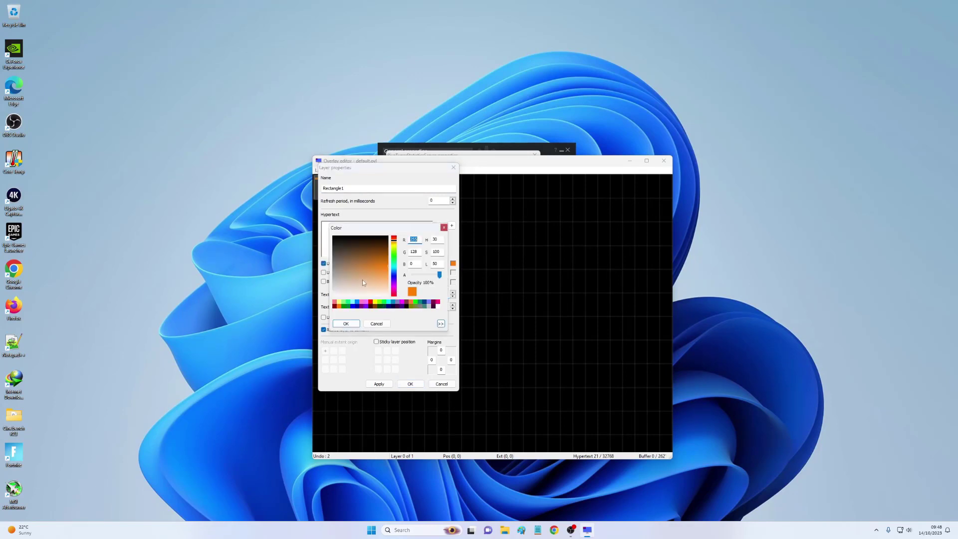
{"action": "type", "text": "0"}
{"action": "left_click_drag", "start_coordinate": [439, 275], "coordinate": [427, 275]}
{"action": "left_click", "coordinate": [347, 324]}
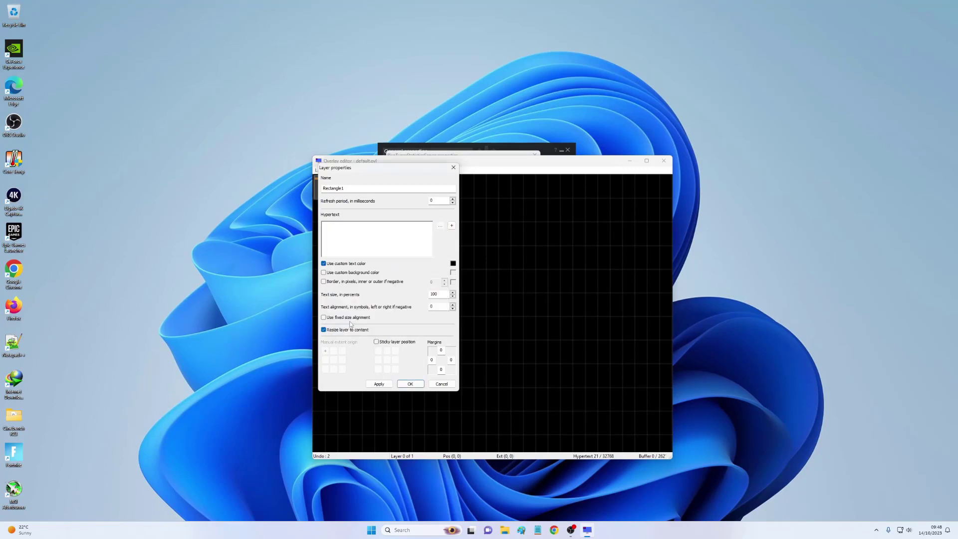
{"action": "left_click", "coordinate": [410, 384]}
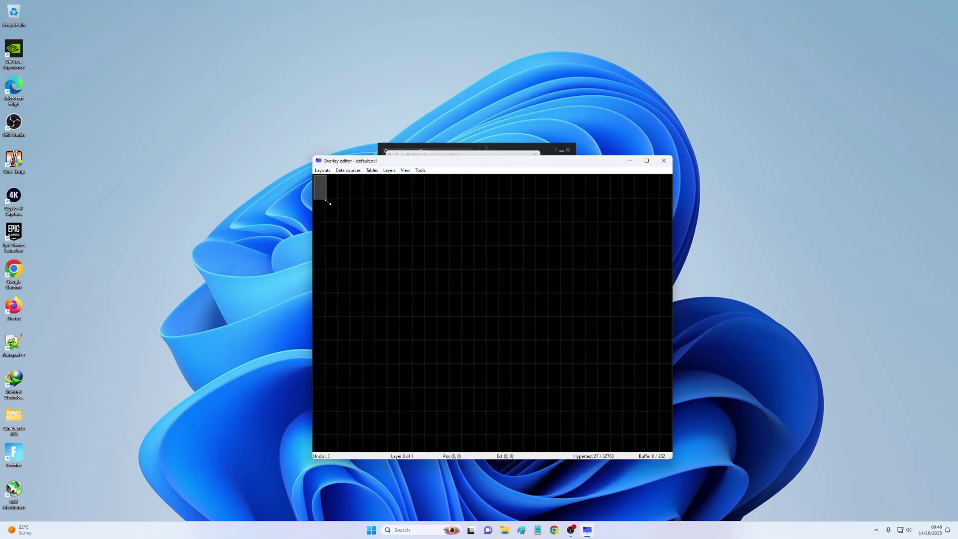
Enlarge the Rectangle1 layer into a wide rectangle with an extent of about -22, -3
{"action": "left_click_drag", "start_coordinate": [327, 200], "coordinate": [470, 263]}
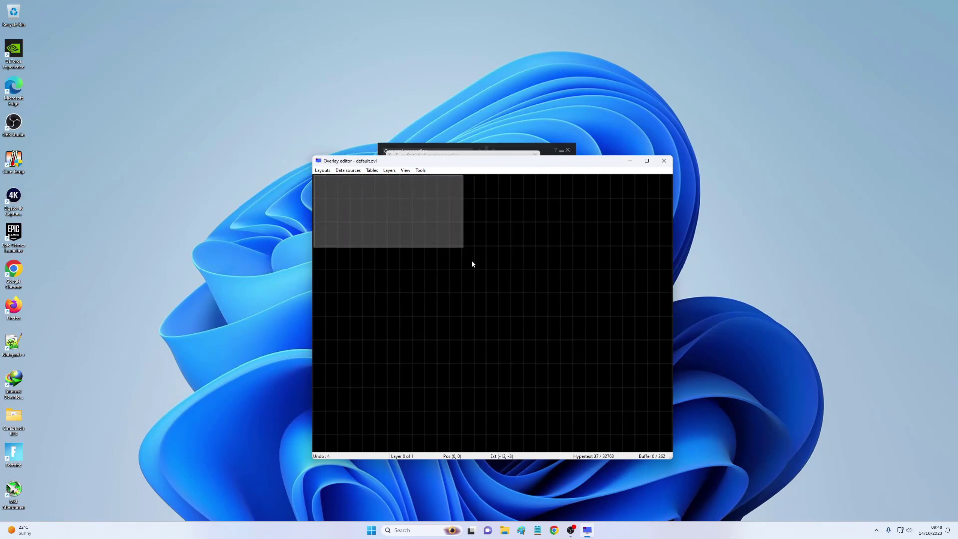
{"action": "scroll", "coordinate": [459, 269], "scroll_direction": "down", "scroll_amount": 3}
{"action": "mouse_move", "coordinate": [362, 192]}
{"action": "left_mouse_down"}
{"action": "mouse_move", "coordinate": [428, 187]}
{"action": "mouse_move", "coordinate": [374, 194]}
{"action": "left_mouse_up"}
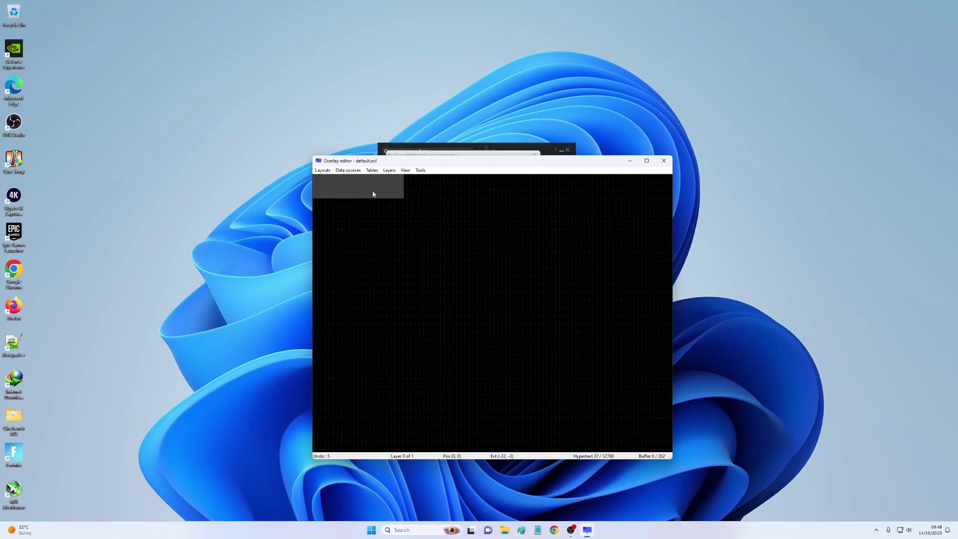
Add a second text layer and place it below the rectangle at about position -11, -7
{"action": "left_click", "coordinate": [388, 171]}
{"action": "left_click", "coordinate": [398, 229]}
{"action": "left_click_drag", "start_coordinate": [338, 193], "coordinate": [385, 243]}
Replace the second text layer's hypertext with the channel name and set its text size to 150 percent
{"action": "double_click", "coordinate": [381, 235]}
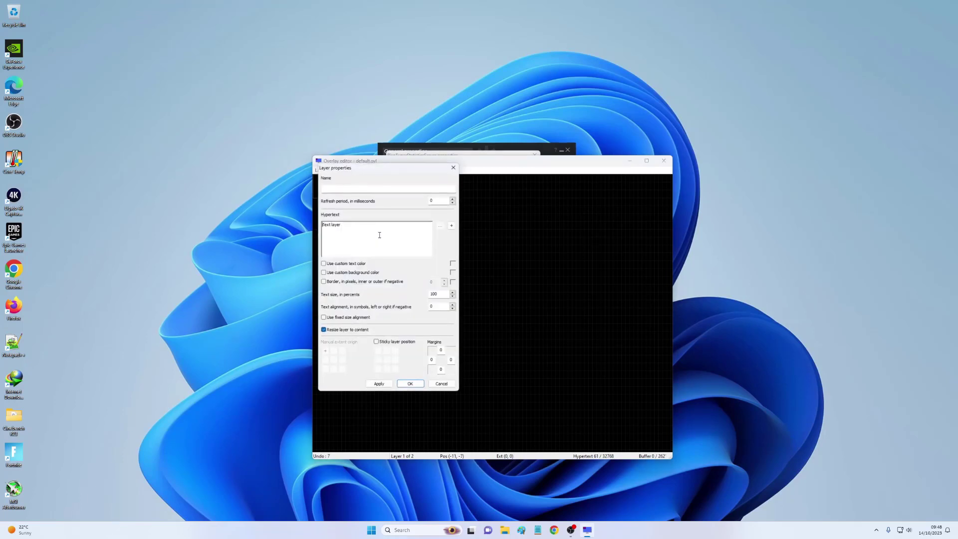
{"action": "key", "text": "ctrl+a"}
{"action": "type", "text": "Y"}
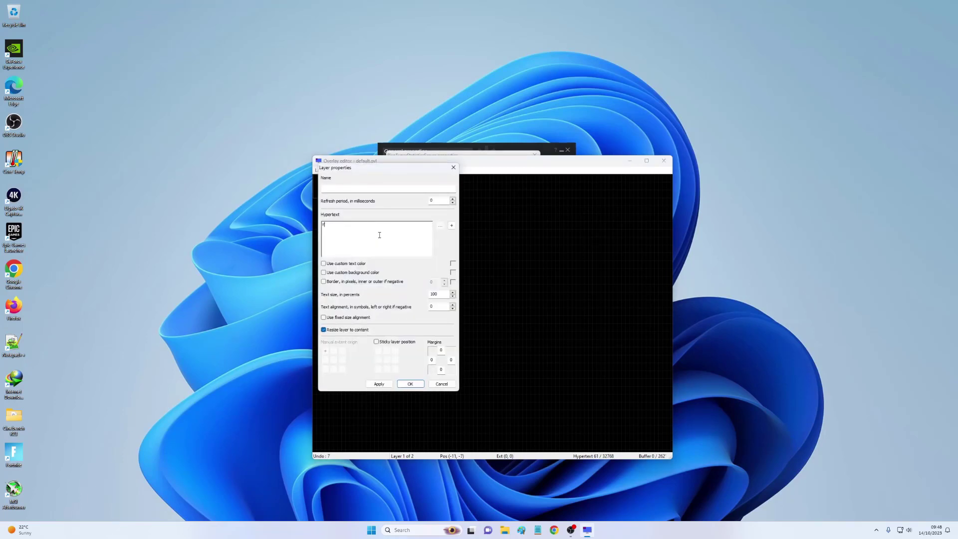
{"action": "type", "text": "ashvir Gaming"}
{"action": "double_click", "coordinate": [434, 294]}
{"action": "type", "text": "1"}
Give the channel name layer a custom yellow text color and move it into the rectangle at about position 0, -1
{"action": "left_click", "coordinate": [349, 264]}
{"action": "left_click", "coordinate": [454, 264]}
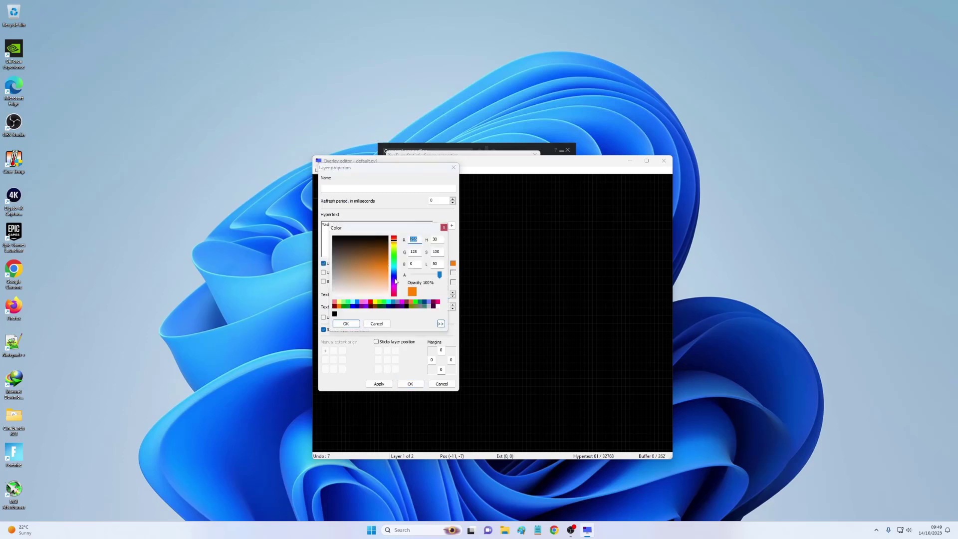
{"action": "left_click", "coordinate": [378, 303]}
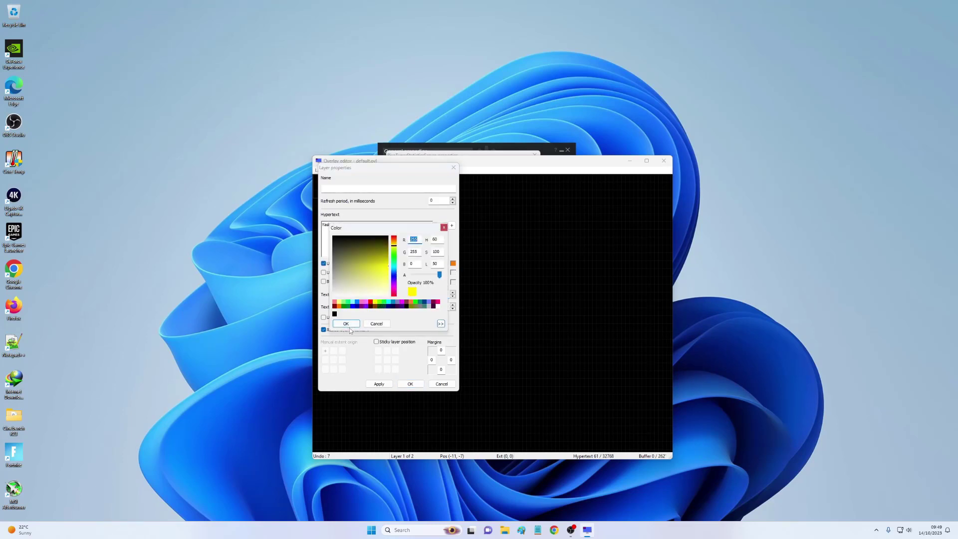
{"action": "left_click", "coordinate": [346, 324]}
{"action": "left_click", "coordinate": [410, 384]}
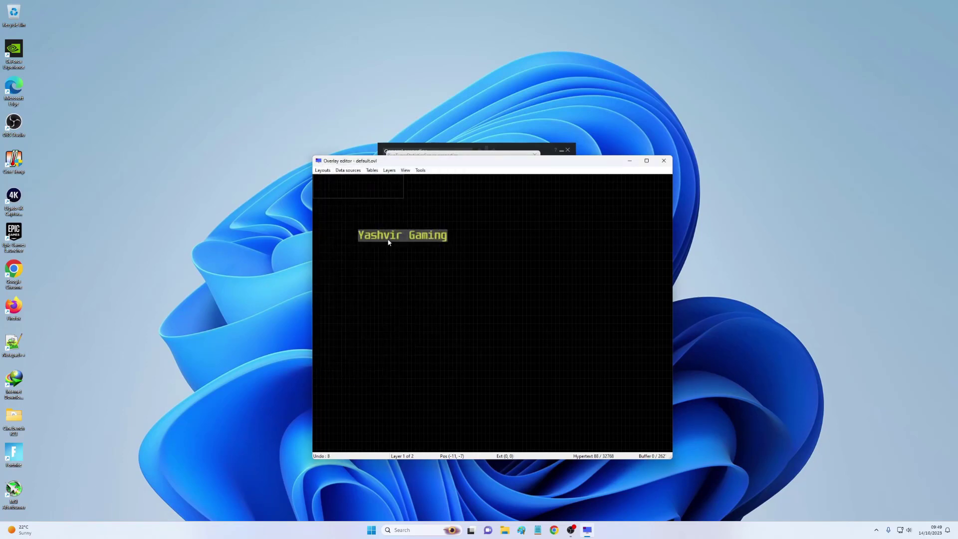
{"action": "left_click_drag", "start_coordinate": [357, 208], "coordinate": [351, 196]}
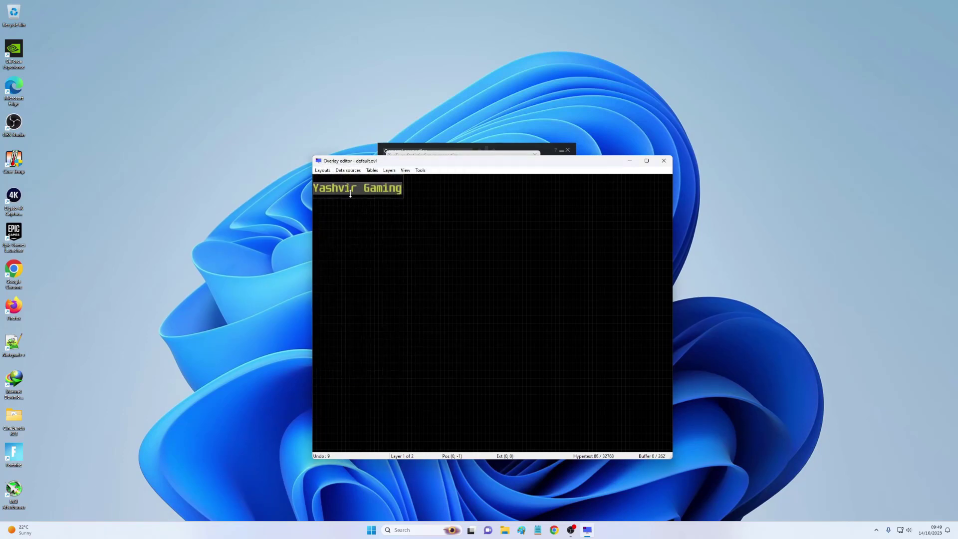
Change the yellow text layer's hypertext to "1440p MAX Settings"
{"action": "double_click", "coordinate": [365, 193]}
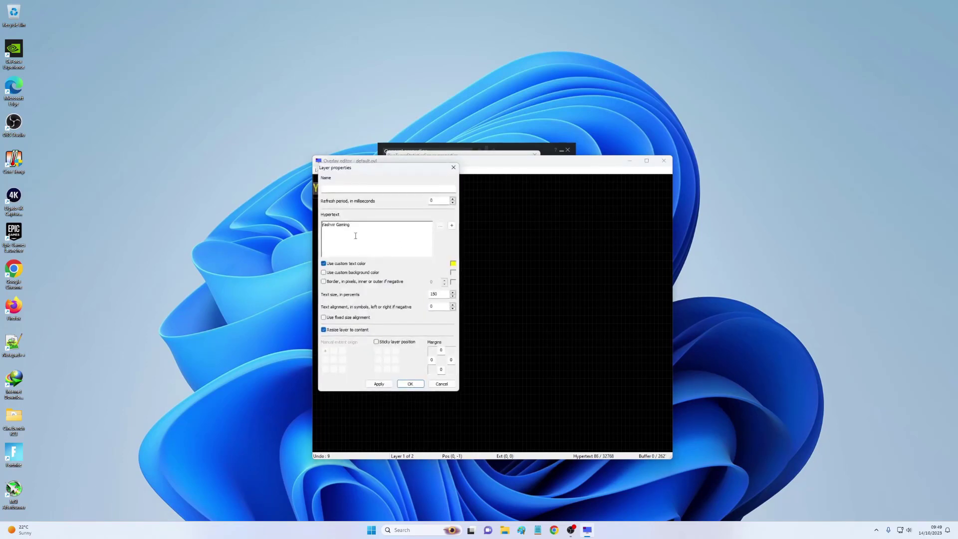
{"action": "type", "text": "1440p AMX"}
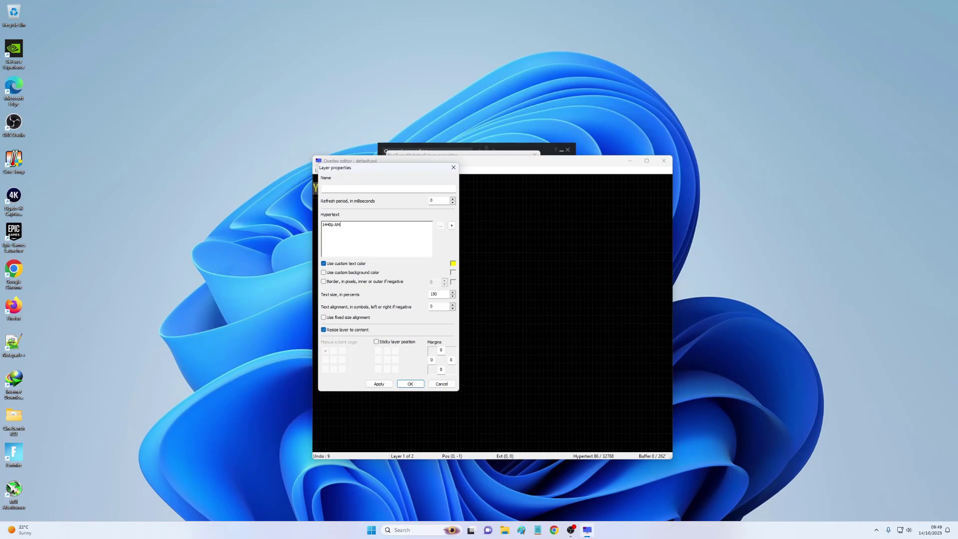
{"action": "key", "text": "BackSpace"}
{"action": "key", "text": "BackSpace"}
{"action": "key", "text": "BackSpace"}
{"action": "type", "text": "MAX Setting"}
{"action": "left_click", "coordinate": [410, 384]}
Widen the Rectangle1 layer to an extent of about -29, -3 so it encloses the settings text
{"action": "left_click_drag", "start_coordinate": [404, 198], "coordinate": [433, 204]}
{"action": "scroll", "coordinate": [433, 249], "scroll_direction": "up", "scroll_amount": 5}
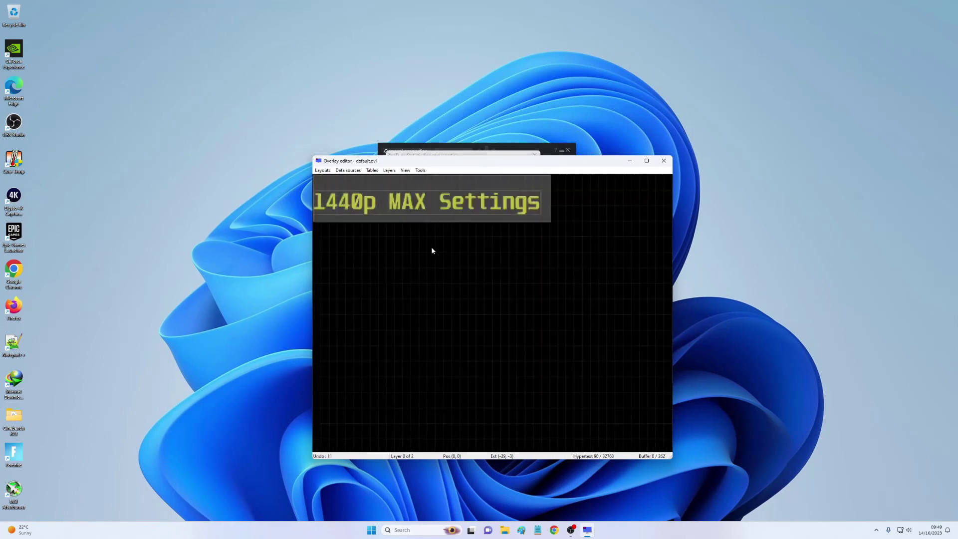
{"action": "scroll", "coordinate": [442, 254], "scroll_direction": "down", "scroll_amount": 5}
Set the "1440p MAX Settings" layer's text size to 120 percent
{"action": "double_click", "coordinate": [407, 192]}
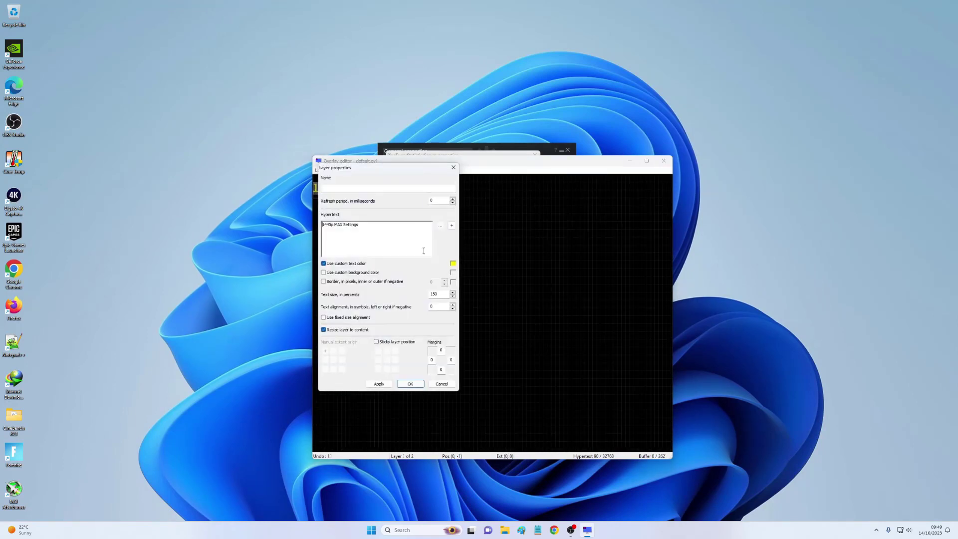
{"action": "double_click", "coordinate": [440, 294]}
{"action": "type", "text": "120"}
{"action": "left_click", "coordinate": [411, 383]}
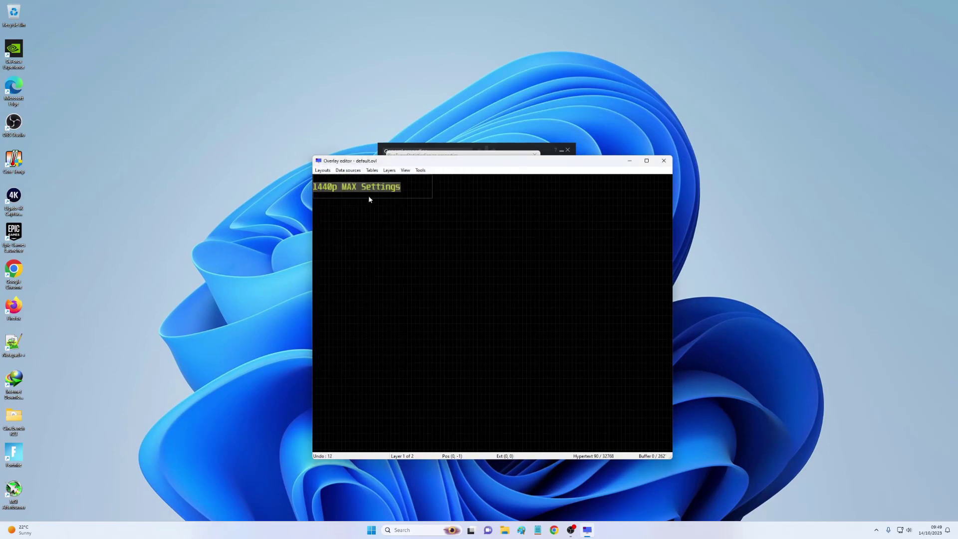
Move the settings text to about position -3, 0 and resize the rectangle to an extent of about -30, -4
{"action": "left_click_drag", "start_coordinate": [368, 196], "coordinate": [387, 187]}
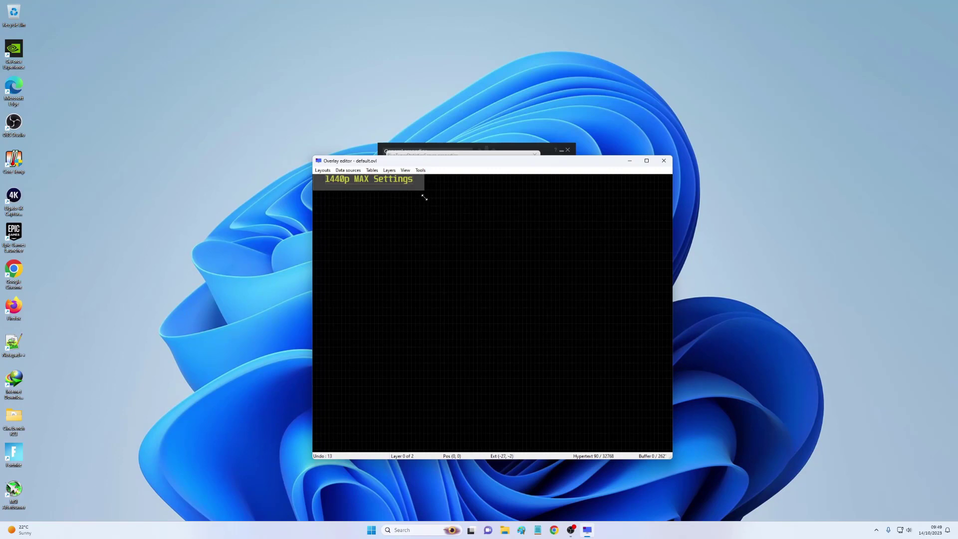
{"action": "mouse_move", "coordinate": [433, 199]}
{"action": "left_mouse_down"}
{"action": "mouse_move", "coordinate": [439, 216]}
{"action": "mouse_move", "coordinate": [437, 206]}
{"action": "left_mouse_up"}
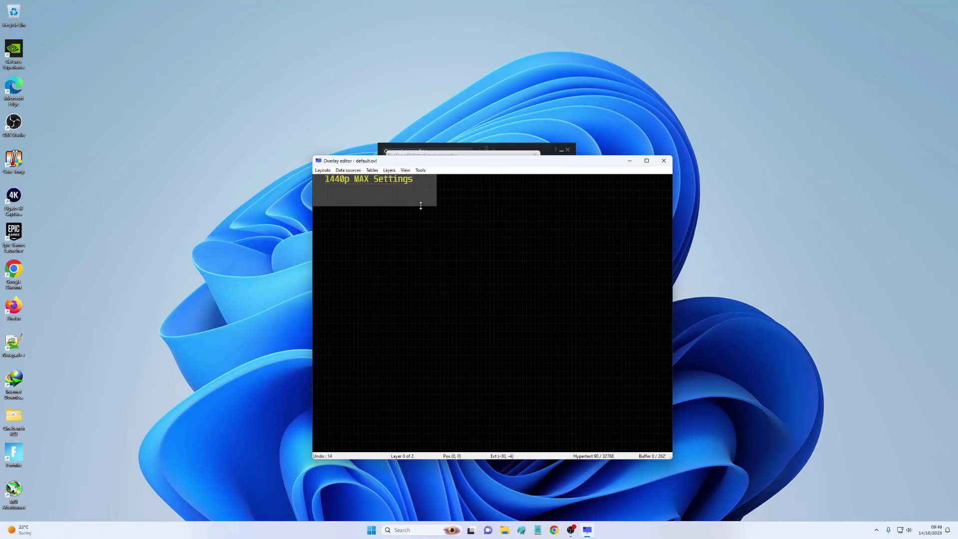
Duplicate the "1440p MAX Settings" layer and place the copy below the original at about position -3, -2
{"action": "left_click", "coordinate": [373, 181]}
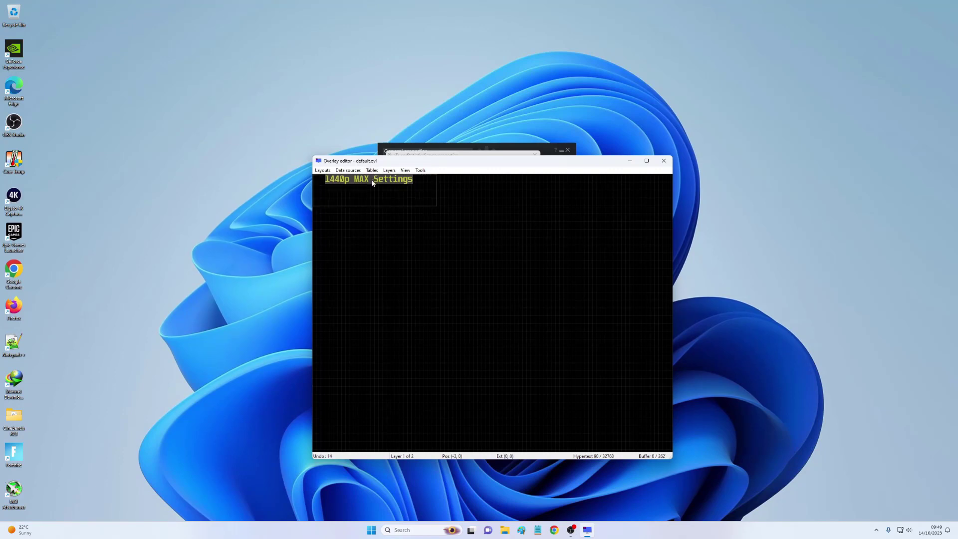
{"action": "key", "text": "ctrl+v"}
{"action": "left_click_drag", "start_coordinate": [376, 186], "coordinate": [373, 197]}
Replace the copied layer's hypertext with the channel name, leaving the layer name blank and the text size at 120 percent
{"action": "double_click", "coordinate": [373, 197]}
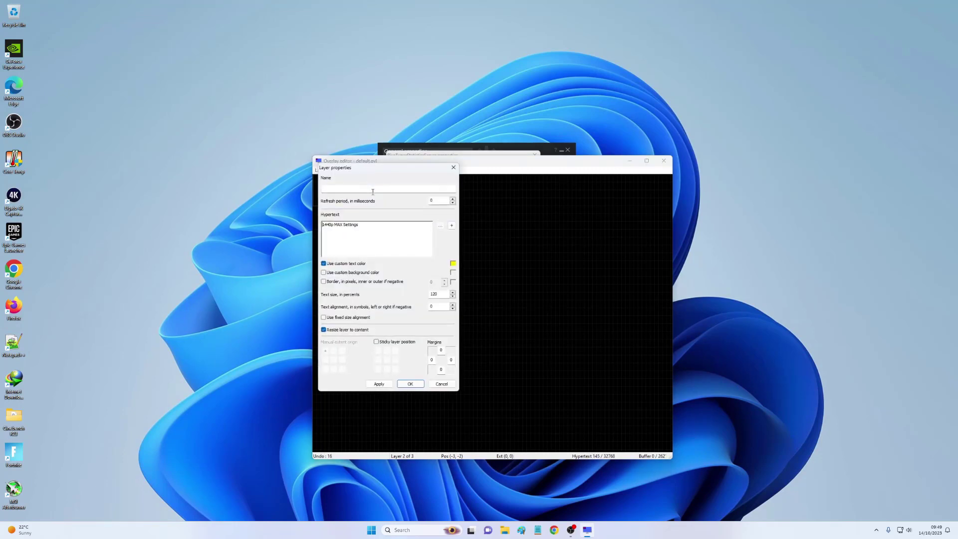
{"action": "type", "text": "Yashvir Gamiun"}
{"action": "left_click", "coordinate": [373, 191]}
{"action": "type", "text": "Rec2"}
{"action": "left_click_drag", "start_coordinate": [345, 189], "coordinate": [303, 186]}
{"action": "key", "text": "BackSpace"}
{"action": "double_click", "coordinate": [436, 294]}
{"action": "left_click", "coordinate": [410, 383]}
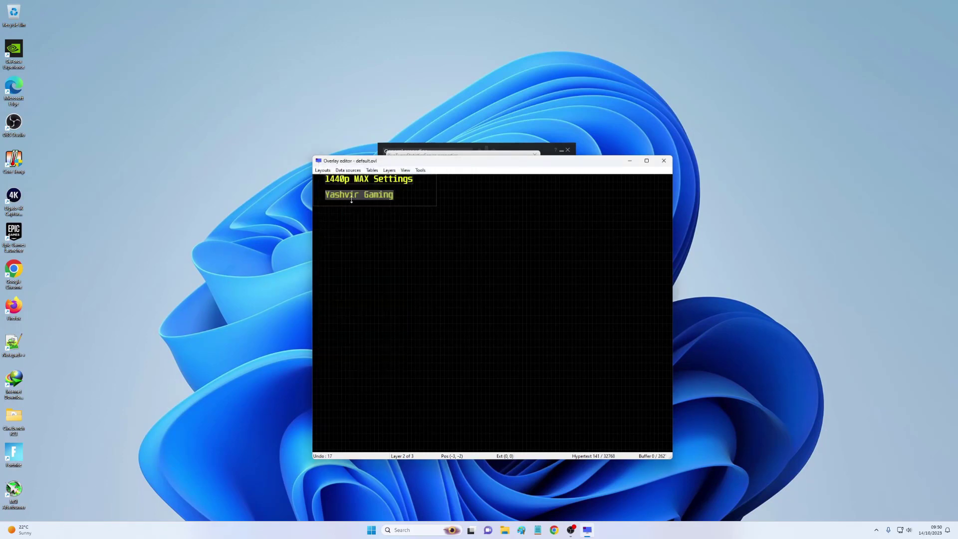
Center the channel name in the rectangle, narrowed to an extent of about -26, -4, and move the rectangle layer to the bottom
{"action": "left_click_drag", "start_coordinate": [370, 200], "coordinate": [371, 200]}
{"action": "left_click_drag", "start_coordinate": [437, 194], "coordinate": [399, 199]}
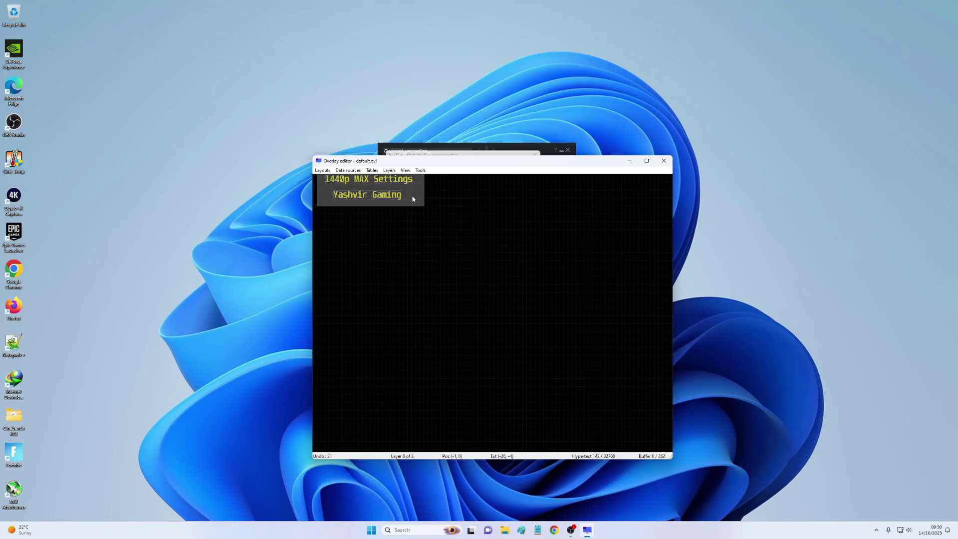
{"action": "left_click", "coordinate": [389, 170]}
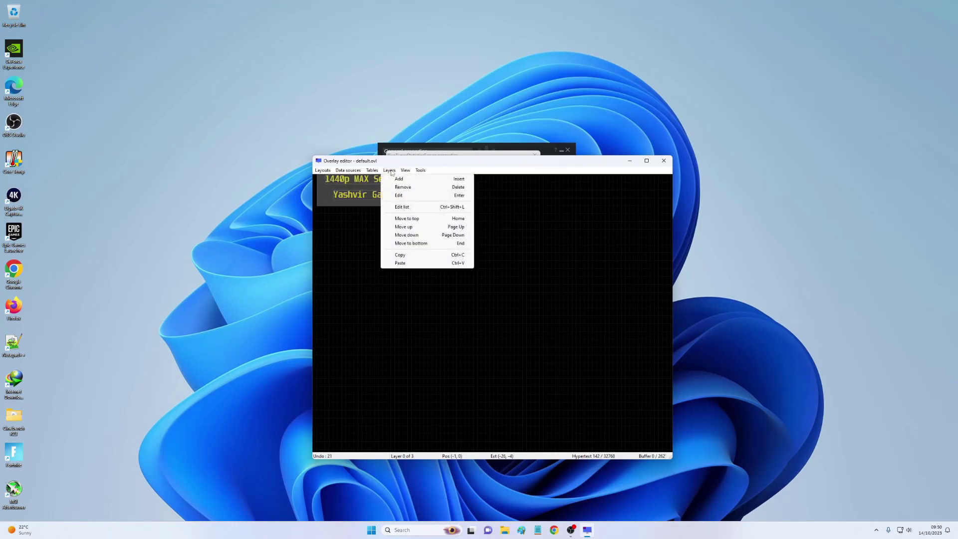
{"action": "left_click", "coordinate": [415, 243]}
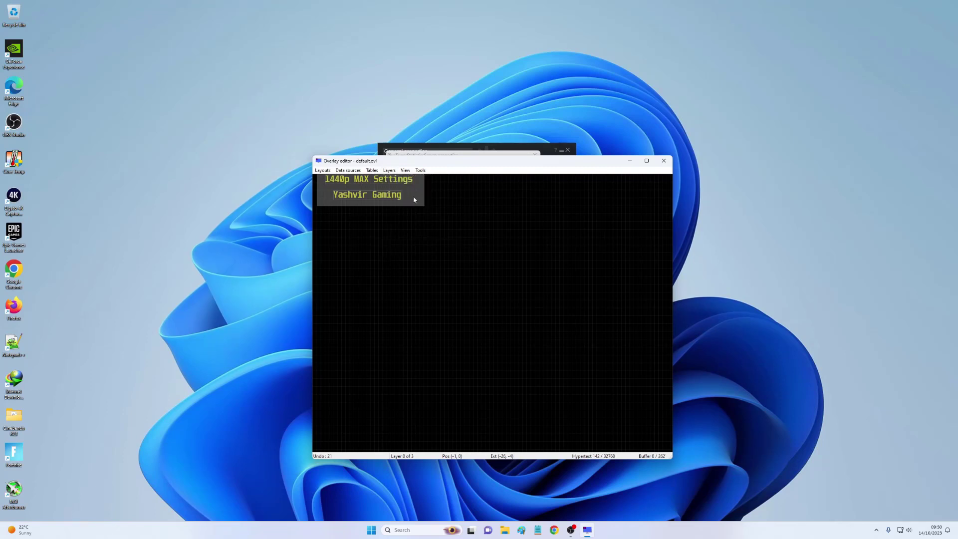
{"action": "left_click", "coordinate": [323, 170]}
{"action": "left_click", "coordinate": [339, 183]}
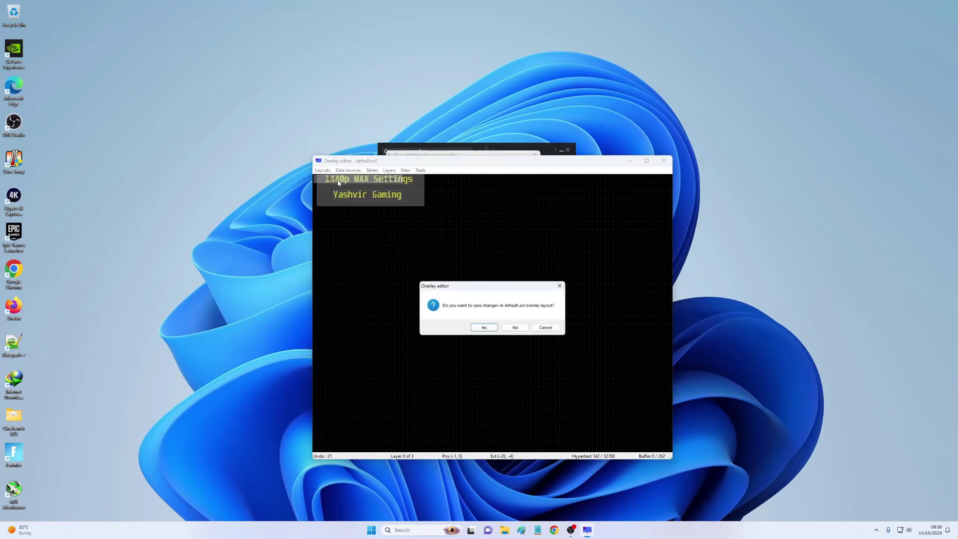
{"action": "left_click", "coordinate": [545, 328]}
Add a new text layer and place it below the header rectangle at about position -2, -6
{"action": "left_click", "coordinate": [390, 170]}
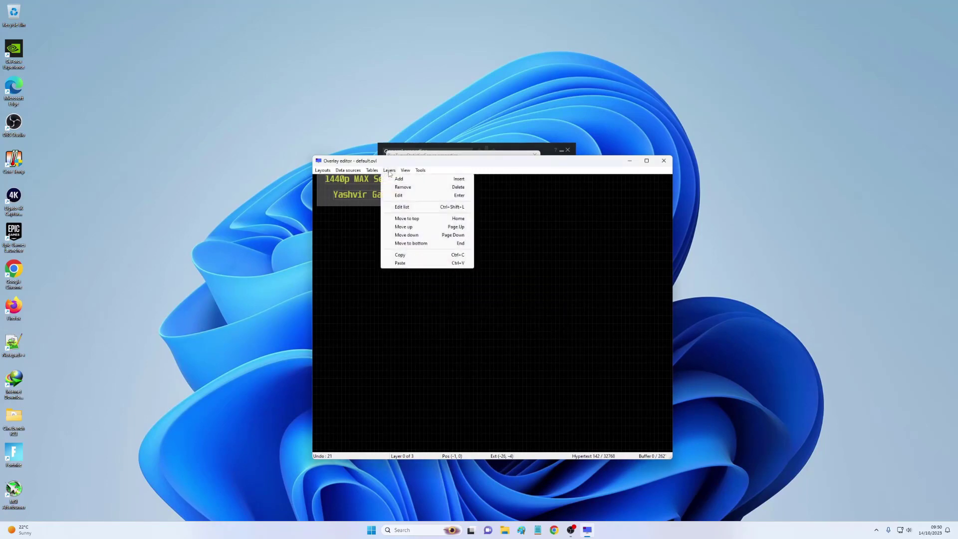
{"action": "left_click", "coordinate": [406, 181]}
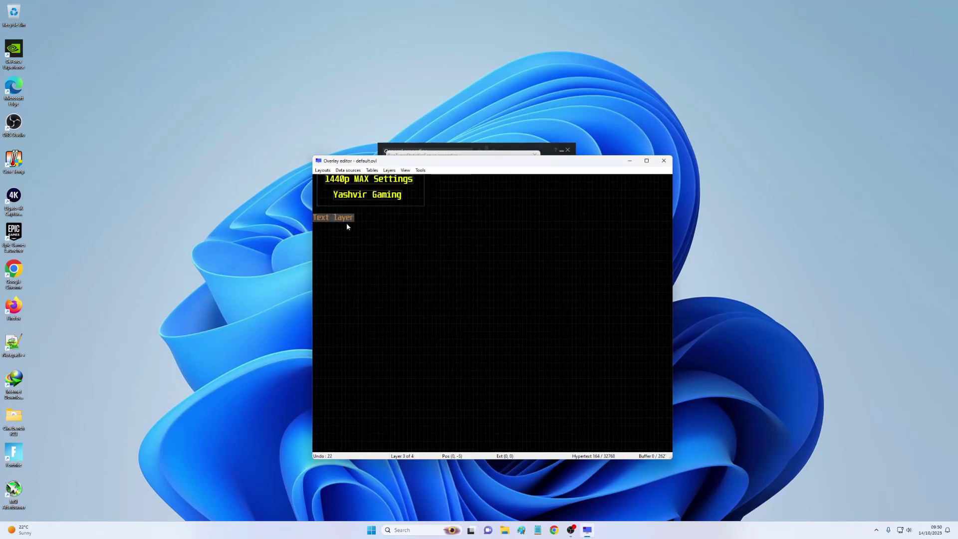
{"action": "left_click_drag", "start_coordinate": [356, 226], "coordinate": [356, 226]}
Name the new layer Rec3 and clear its hypertext
{"action": "double_click", "coordinate": [351, 227]}
{"action": "type", "text": "Rec3"}
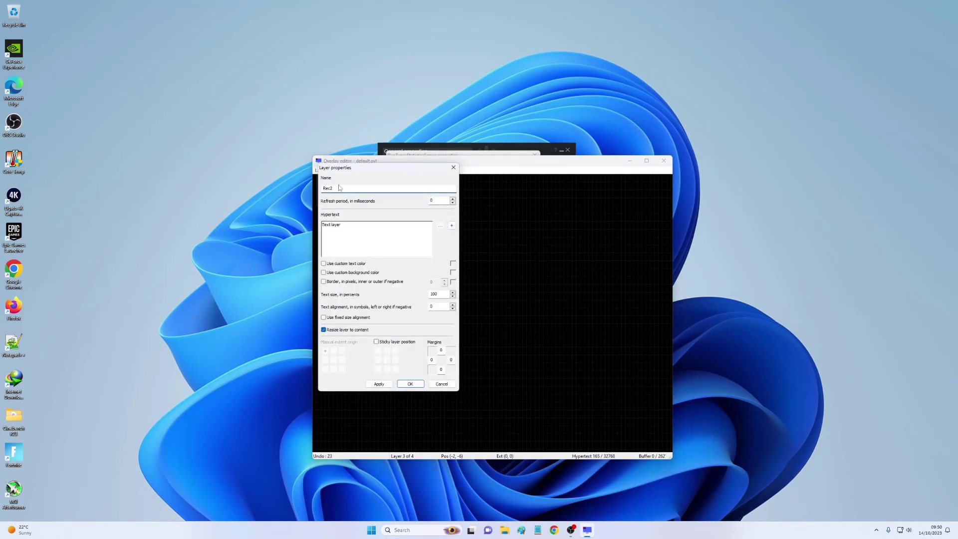
{"action": "triple_click", "coordinate": [337, 226]}
{"action": "key", "text": "Delete"}
Give the Rec3 layer a custom black text color with reduced opacity and apply the layer properties
{"action": "left_click", "coordinate": [345, 264]}
{"action": "left_click", "coordinate": [453, 263]}
{"action": "left_click", "coordinate": [335, 314]}
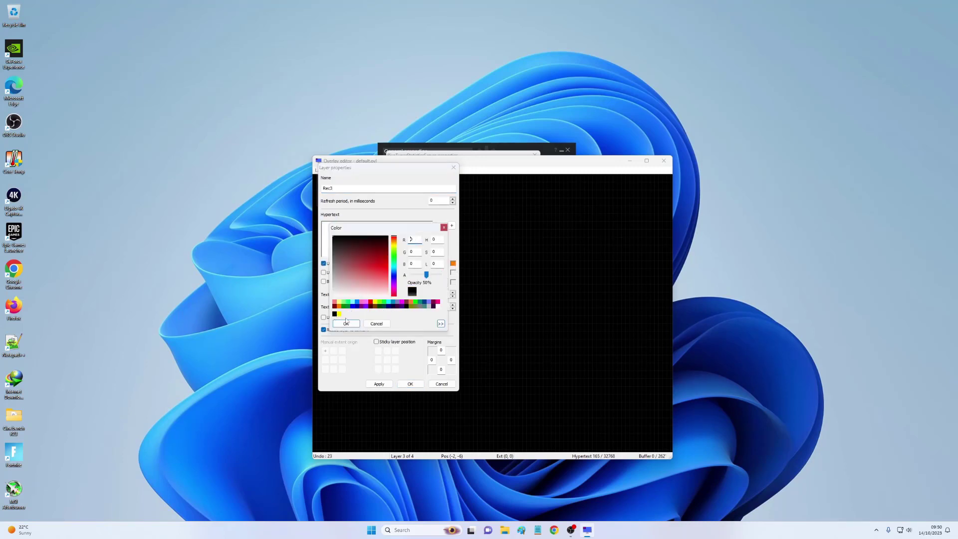
{"action": "scroll", "coordinate": [414, 281], "scroll_direction": "up", "scroll_amount": 3}
{"action": "left_click", "coordinate": [348, 324]}
{"action": "left_click", "coordinate": [410, 384]}
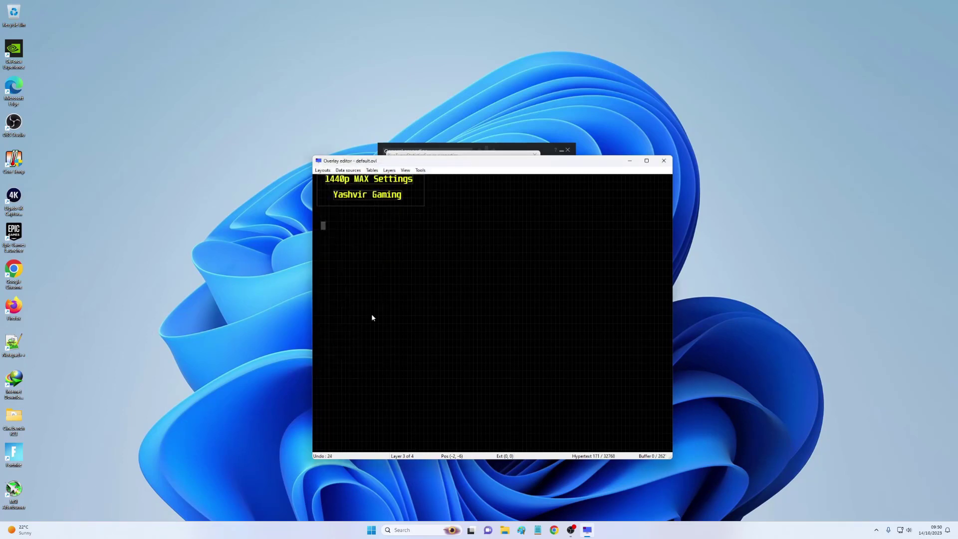
Enlarge the Rec3 layer into a tall rectangle with an extent of about -26, -23 at position -1, -5
{"action": "left_click", "coordinate": [326, 230]}
{"action": "left_click_drag", "start_coordinate": [328, 231], "coordinate": [399, 288]}
{"action": "left_click_drag", "start_coordinate": [325, 251], "coordinate": [427, 254]}
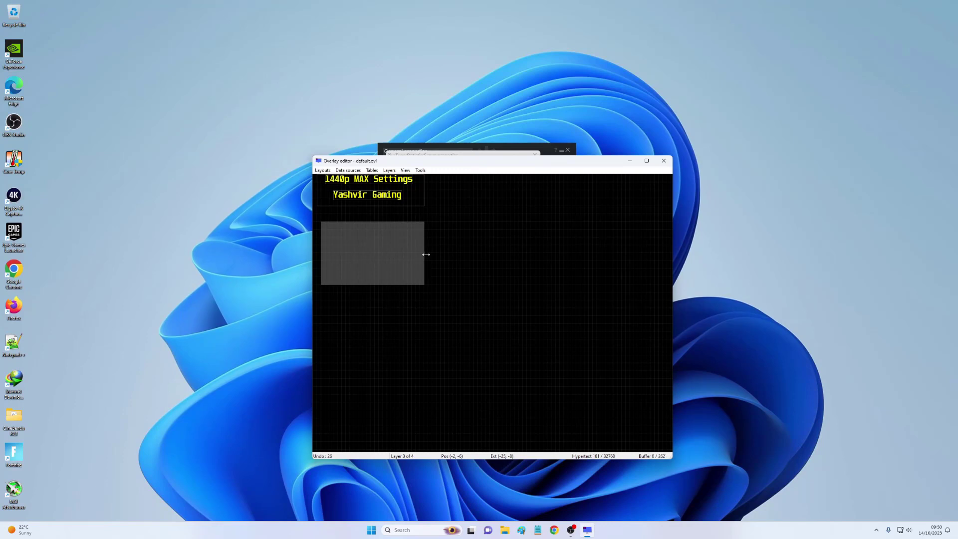
{"action": "left_click_drag", "start_coordinate": [362, 284], "coordinate": [354, 402]}
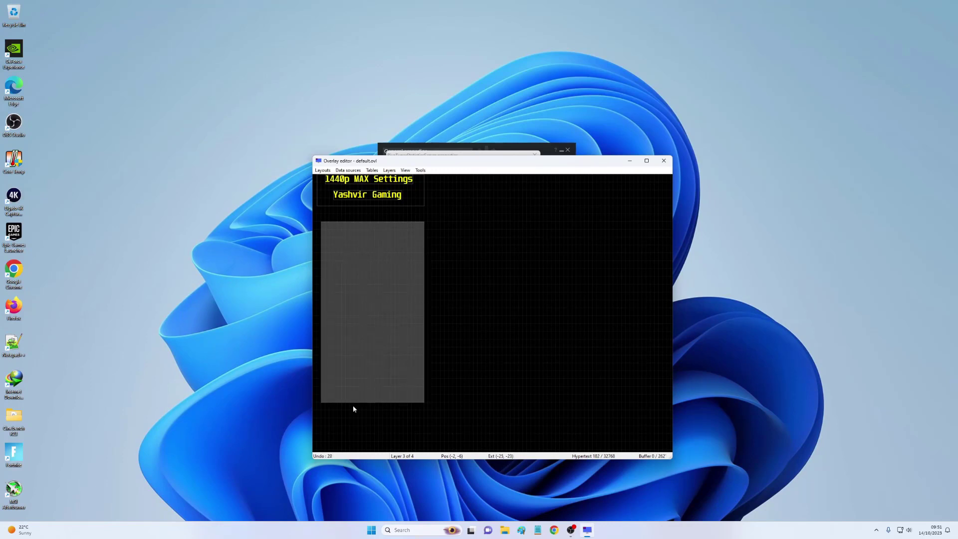
{"action": "left_click_drag", "start_coordinate": [369, 238], "coordinate": [319, 247]}
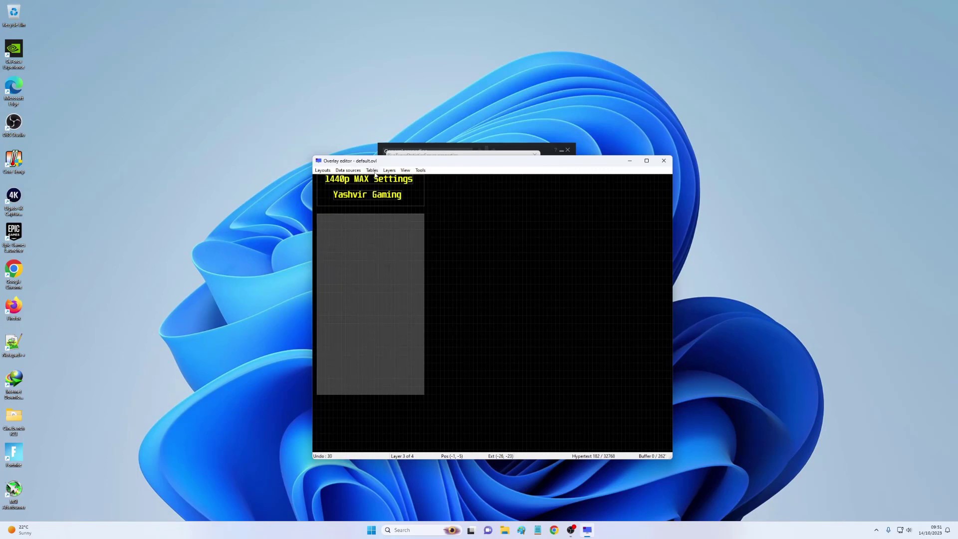
Add a text layer inside the tall rectangle and set its hypertext to "RTX 3070"
{"action": "left_click", "coordinate": [389, 170]}
{"action": "left_click", "coordinate": [398, 179]}
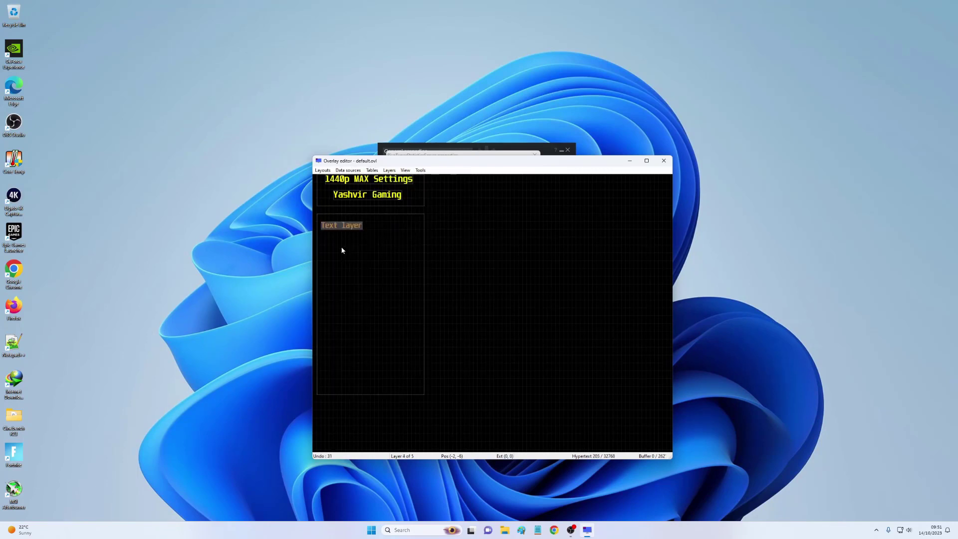
{"action": "double_click", "coordinate": [341, 230]}
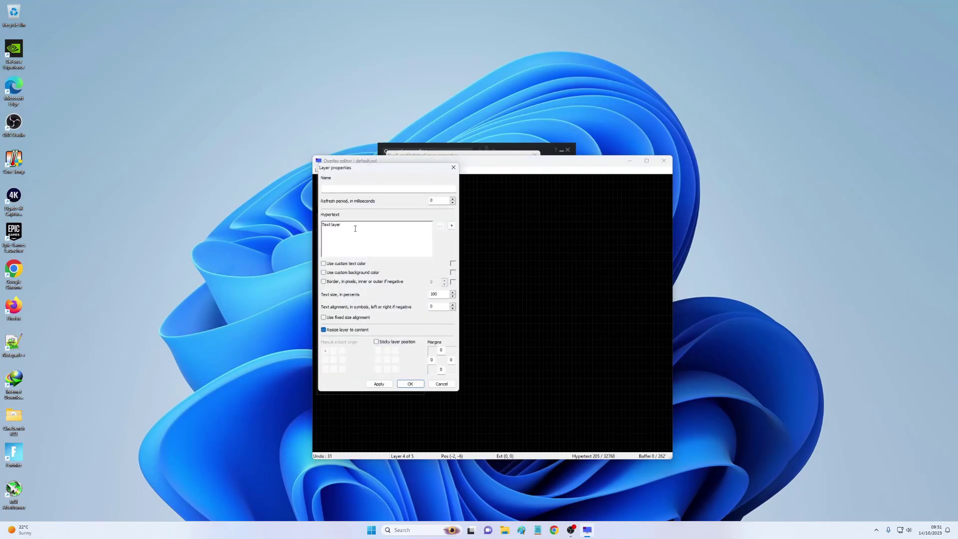
{"action": "key", "text": "ctrl+a"}
{"action": "type", "text": "GPU"}
{"action": "key", "text": "ctrl+a"}
{"action": "type", "text": "RTX"}
Name the RTX 3070 layer GPU and give it a custom light green text color of 128, 255, 128
{"action": "left_click", "coordinate": [338, 188]}
{"action": "type", "text": "GPO2"}
{"action": "left_click", "coordinate": [339, 264]}
{"action": "left_click", "coordinate": [453, 263]}
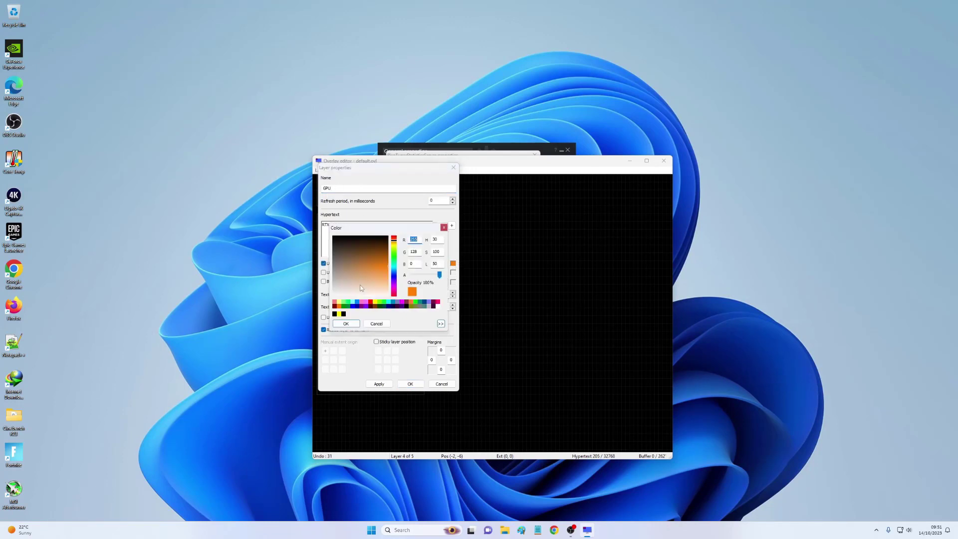
{"action": "left_click", "coordinate": [346, 304]}
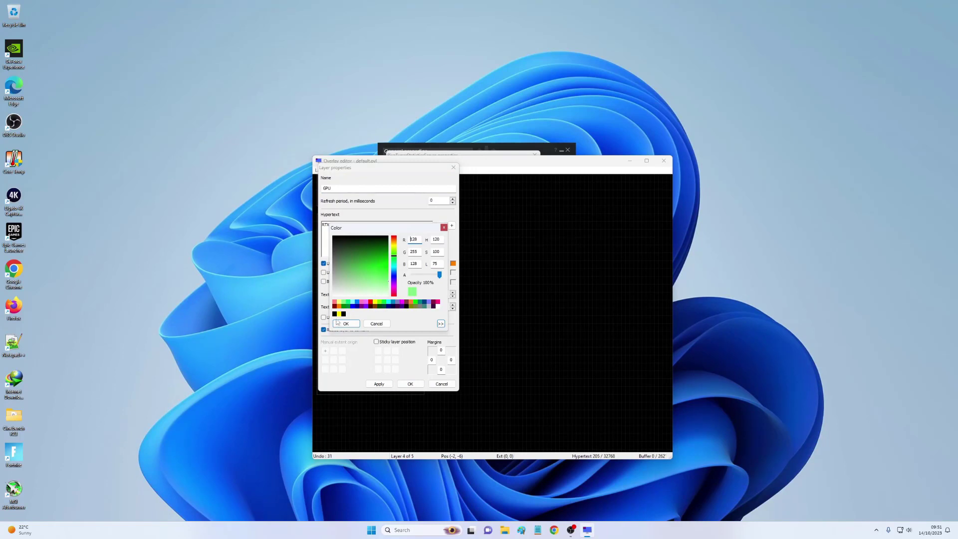
{"action": "left_click", "coordinate": [346, 324]}
{"action": "left_click", "coordinate": [410, 384]}
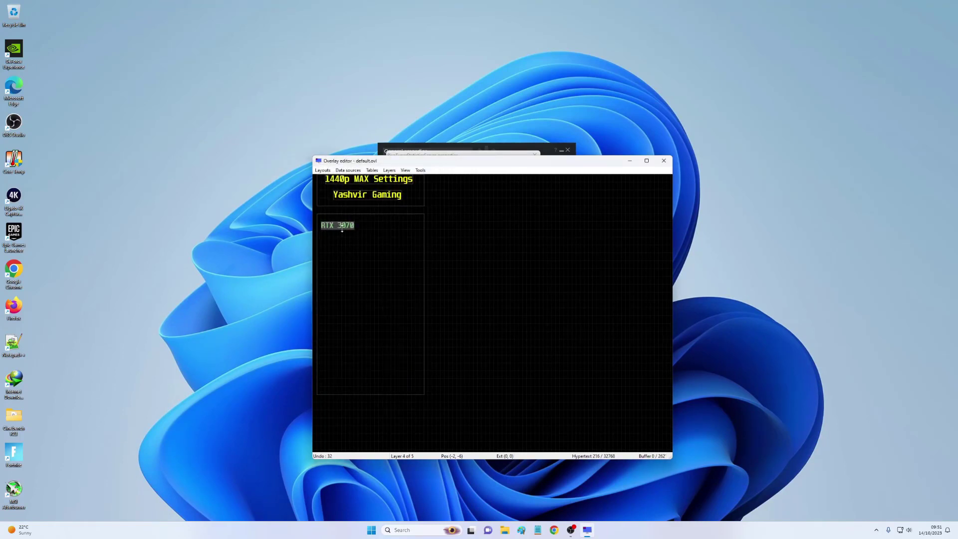
Duplicate the RTX 3070 text layer five times, placing one copy beside the original and aligning the other four beneath it
{"action": "key", "text": "ctrl+d"}
{"action": "key", "text": "ctrl+d"}
{"action": "key", "text": "ctrl+d"}
{"action": "key", "text": "ctrl+d"}
{"action": "key", "text": "ctrl+d"}
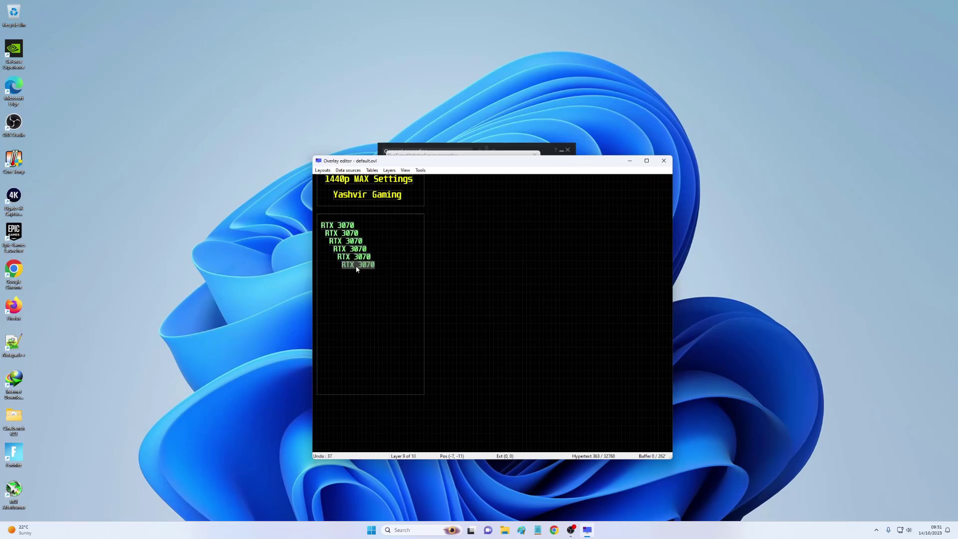
{"action": "left_click_drag", "start_coordinate": [356, 268], "coordinate": [399, 229]}
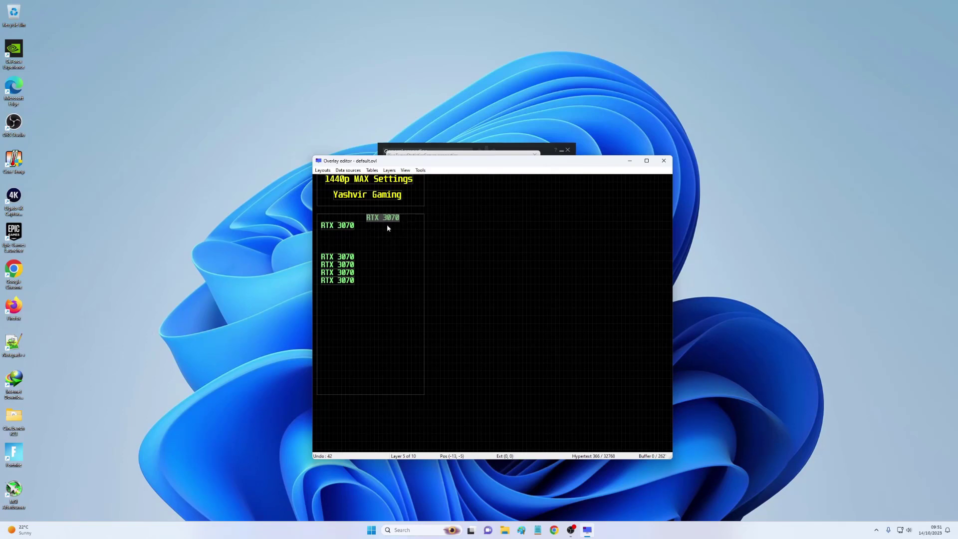
Replace the hypertext of the copy beside the original RTX 3070 label with a colon
{"action": "double_click", "coordinate": [388, 227]}
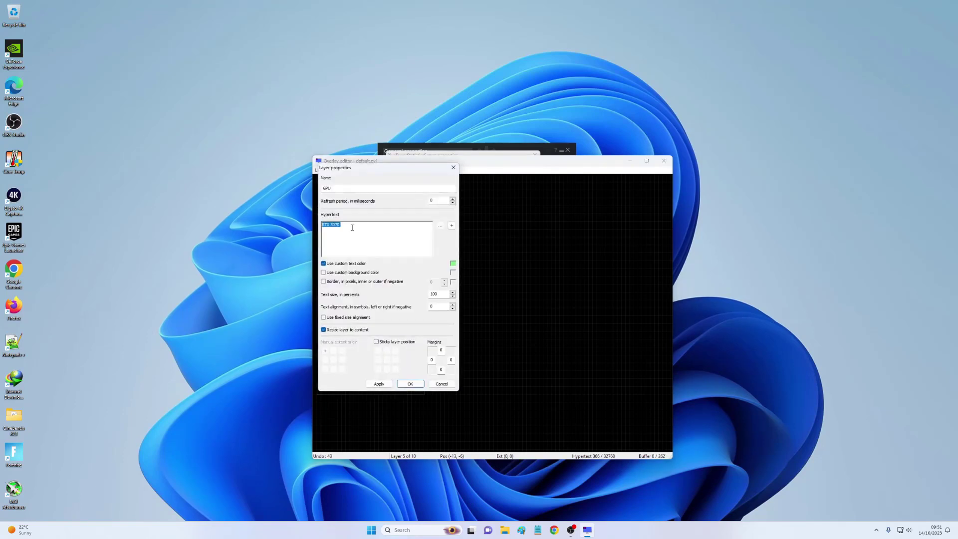
{"action": "key", "text": "BackSpace"}
{"action": "left_click", "coordinate": [335, 190]}
{"action": "left_click", "coordinate": [377, 229]}
{"action": "left_click", "coordinate": [451, 225]}
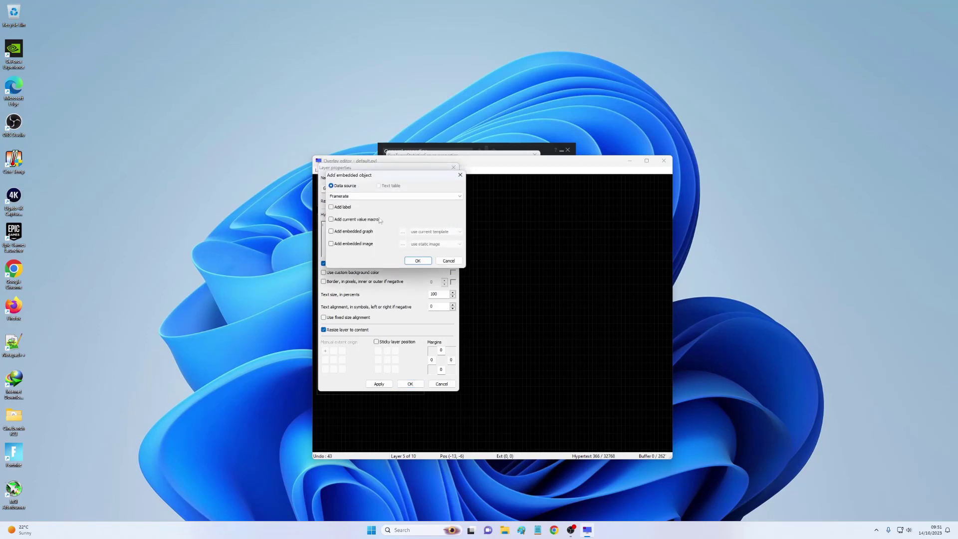
{"action": "left_click", "coordinate": [459, 176]}
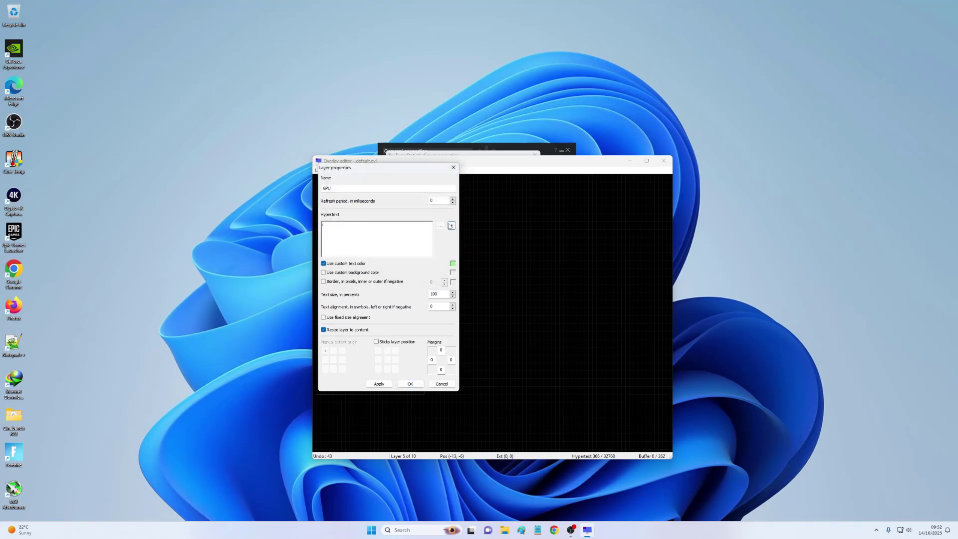
{"action": "left_click", "coordinate": [326, 227]}
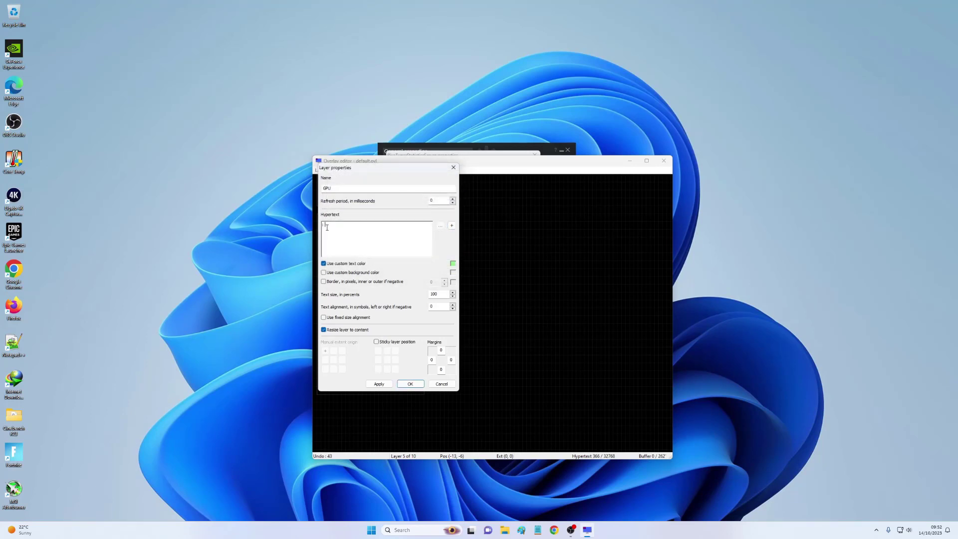
Append the GPU2 usage current value macro to the colon hypertext and align the reading beside RTX 3070 at position -13, -6
{"action": "left_click", "coordinate": [452, 226]}
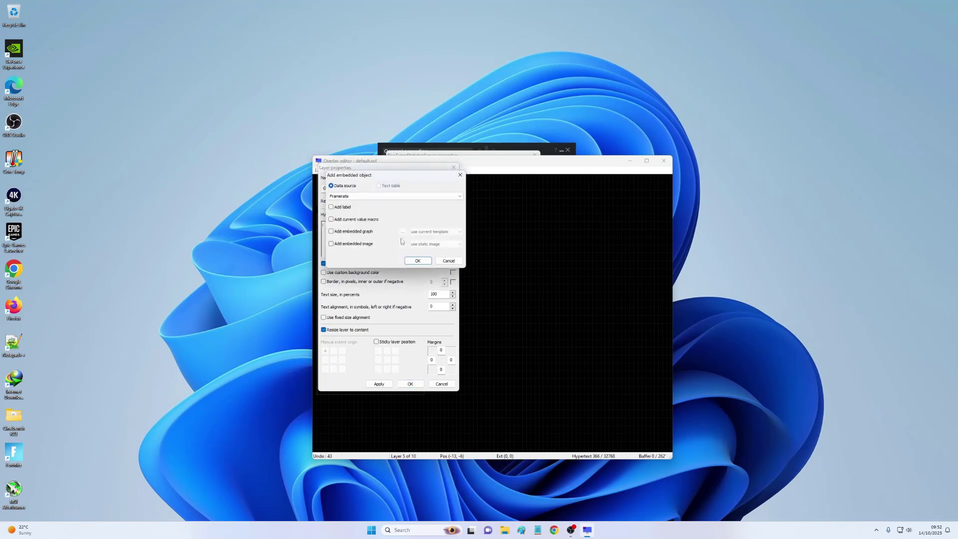
{"action": "left_click", "coordinate": [350, 197]}
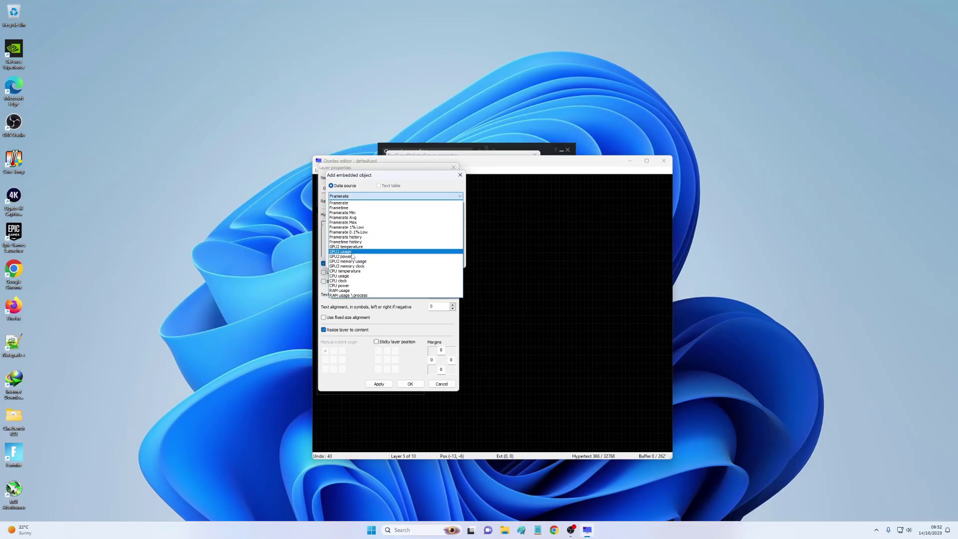
{"action": "left_click", "coordinate": [353, 252]}
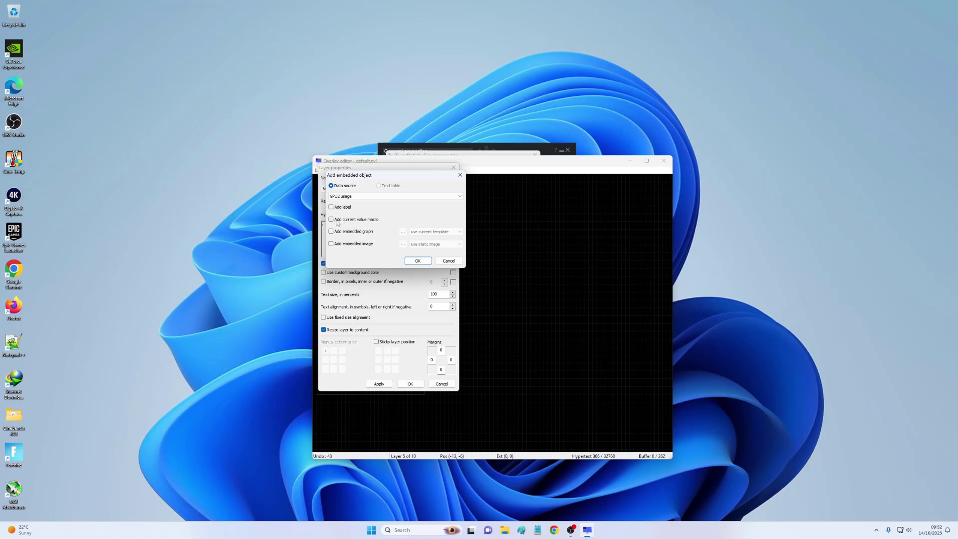
{"action": "left_click", "coordinate": [352, 221]}
{"action": "left_click", "coordinate": [418, 261]}
{"action": "left_click", "coordinate": [380, 384]}
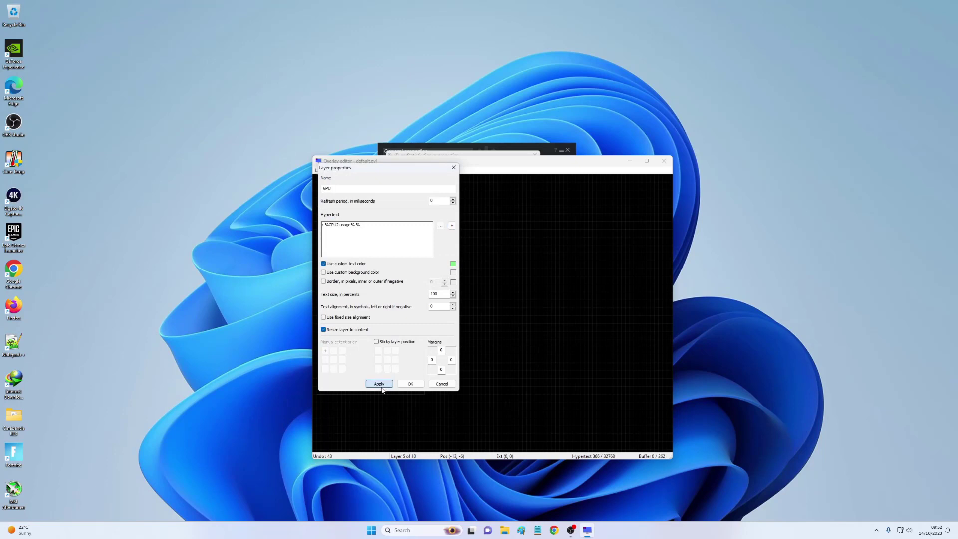
{"action": "left_click", "coordinate": [410, 384]}
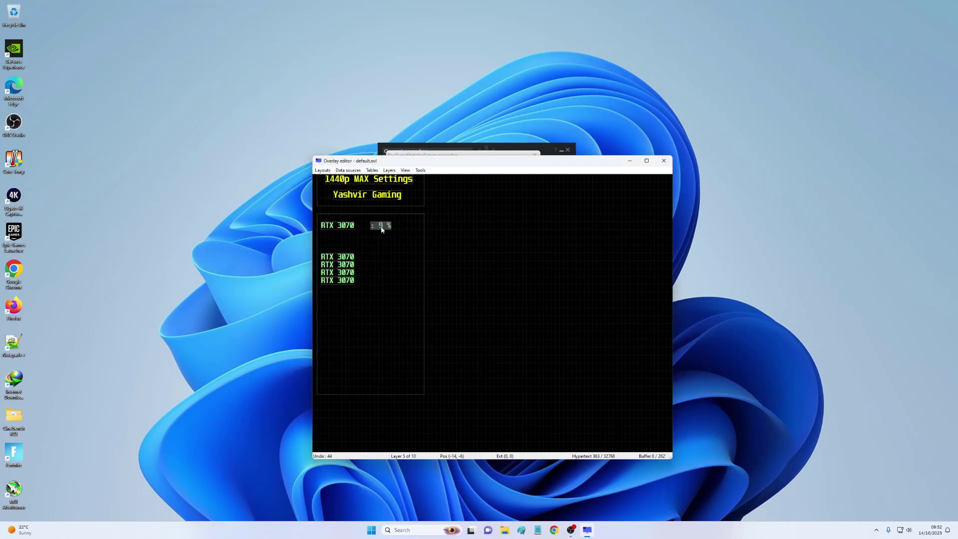
{"action": "left_click_drag", "start_coordinate": [379, 230], "coordinate": [379, 226]}
Change the next RTX 3070 copy's hypertext to "GPU Temp" and place it directly beneath the RTX 3070 label at position -2, -7
{"action": "left_click_drag", "start_coordinate": [344, 262], "coordinate": [344, 246]}
{"action": "double_click", "coordinate": [344, 246]}
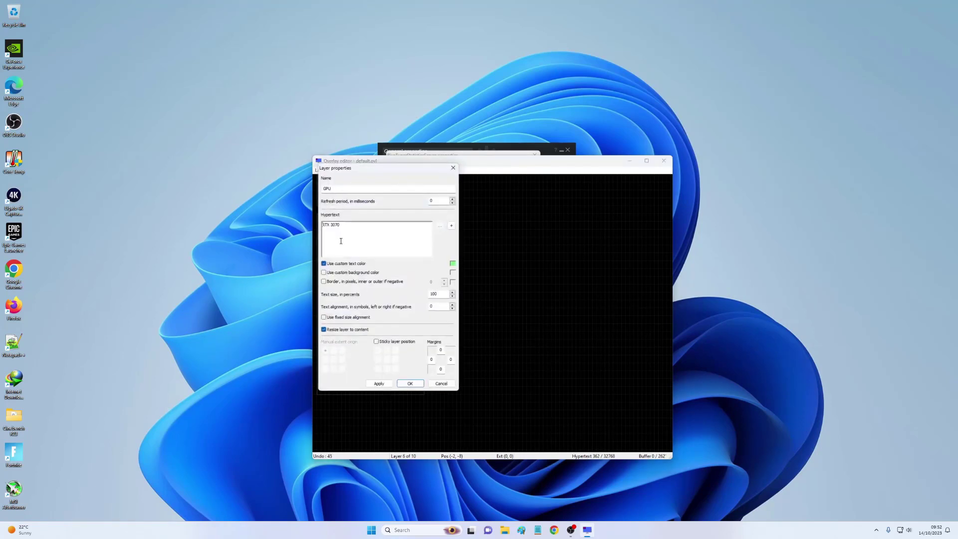
{"action": "key", "text": "ctrl+a"}
{"action": "type", "text": "GPU"}
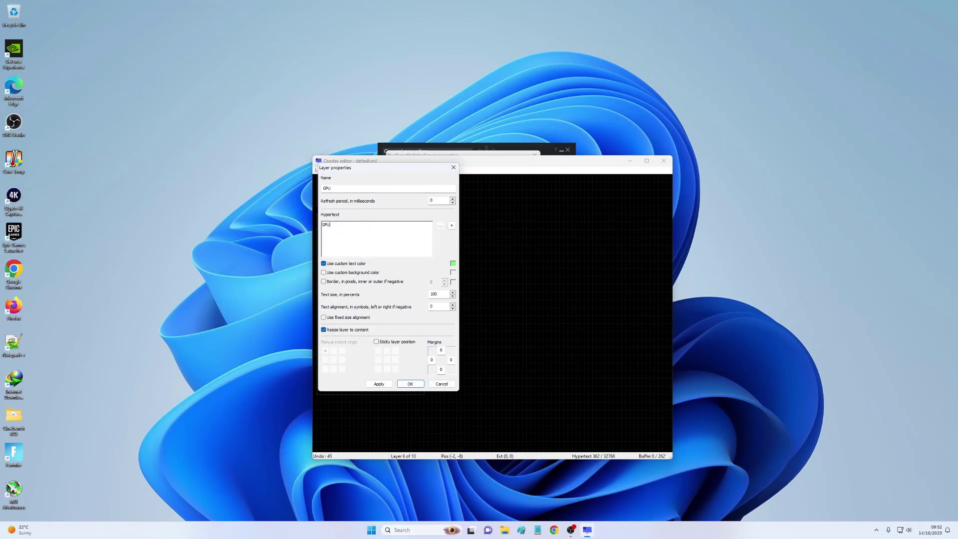
{"action": "type", "text": " Temp"}
{"action": "left_click", "coordinate": [411, 384]}
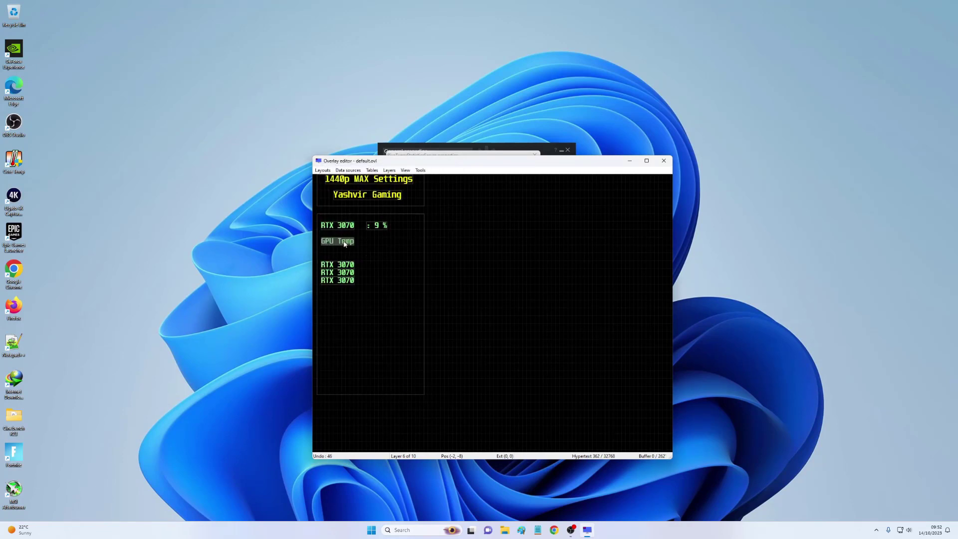
{"action": "left_click_drag", "start_coordinate": [343, 239], "coordinate": [346, 239]}
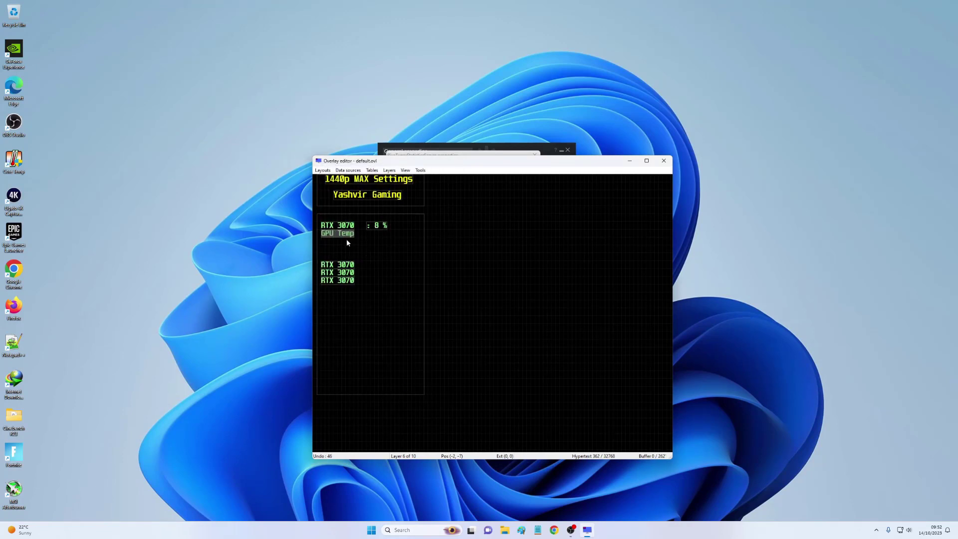
Duplicate the GPU usage reading layer and place the copy beside the GPU Temp label at position -13, -7
{"action": "left_click", "coordinate": [378, 227]}
{"action": "key", "text": "ctrl+v"}
{"action": "left_click_drag", "start_coordinate": [381, 236], "coordinate": [325, 226]}
Replace the copied reading's usage macro with the GPU2 temperature data source so its hypertext is ": %GPU2 temperature% °C"
{"action": "double_click", "coordinate": [379, 237]}
{"action": "key", "text": "BackSpace"}
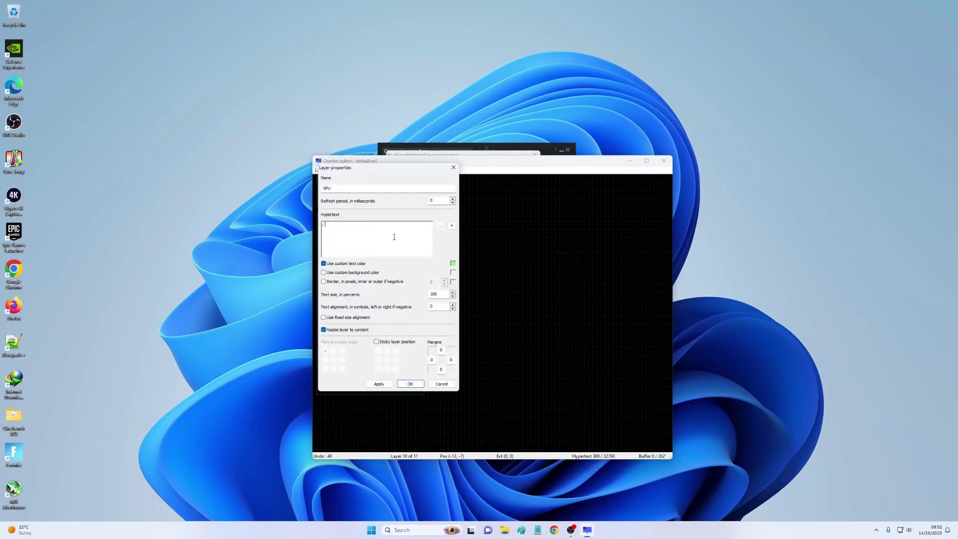
{"action": "left_click", "coordinate": [452, 226]}
{"action": "left_click", "coordinate": [370, 196]}
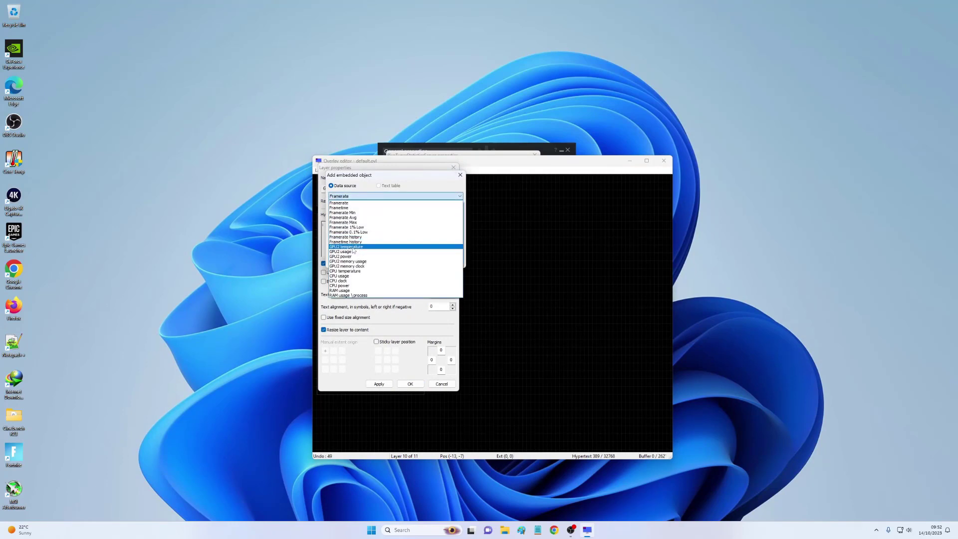
{"action": "left_click", "coordinate": [353, 248]}
{"action": "left_click", "coordinate": [418, 262]}
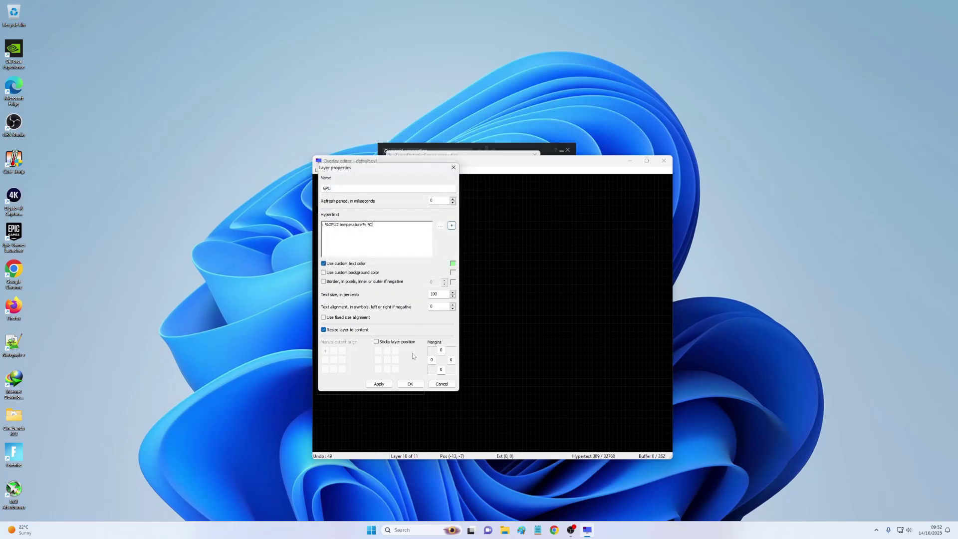
{"action": "left_click", "coordinate": [410, 383]}
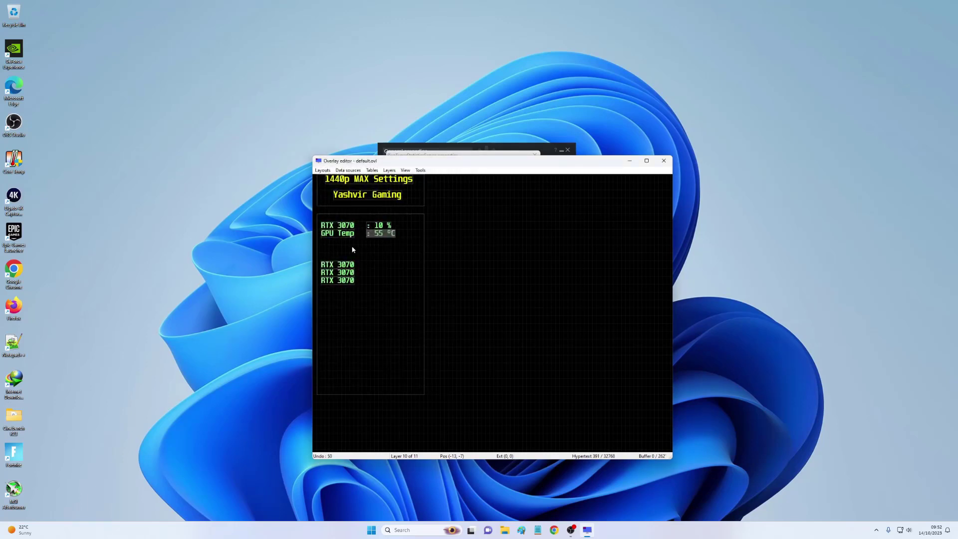
{"action": "left_click", "coordinate": [382, 228]}
{"action": "left_click_drag", "start_coordinate": [339, 268], "coordinate": [340, 253]}
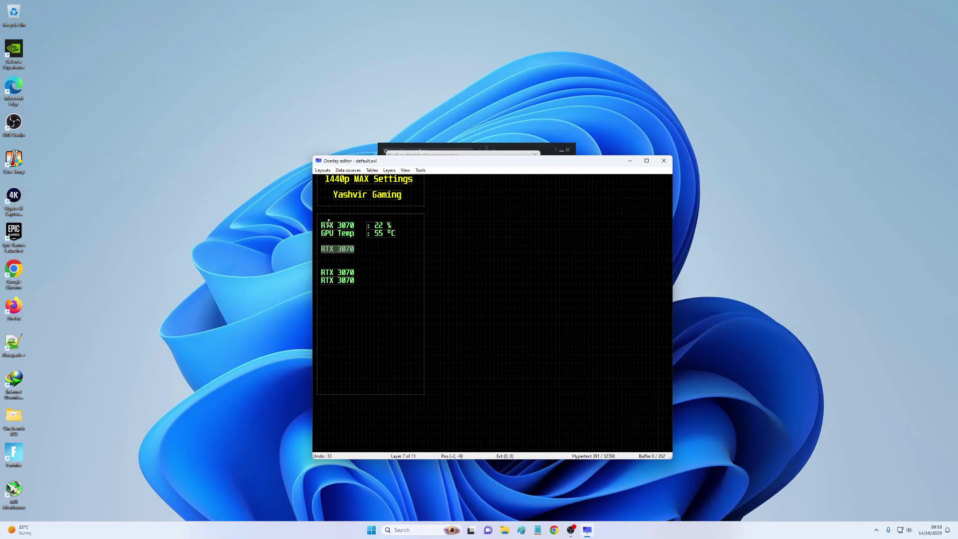
{"action": "double_click", "coordinate": [342, 254]}
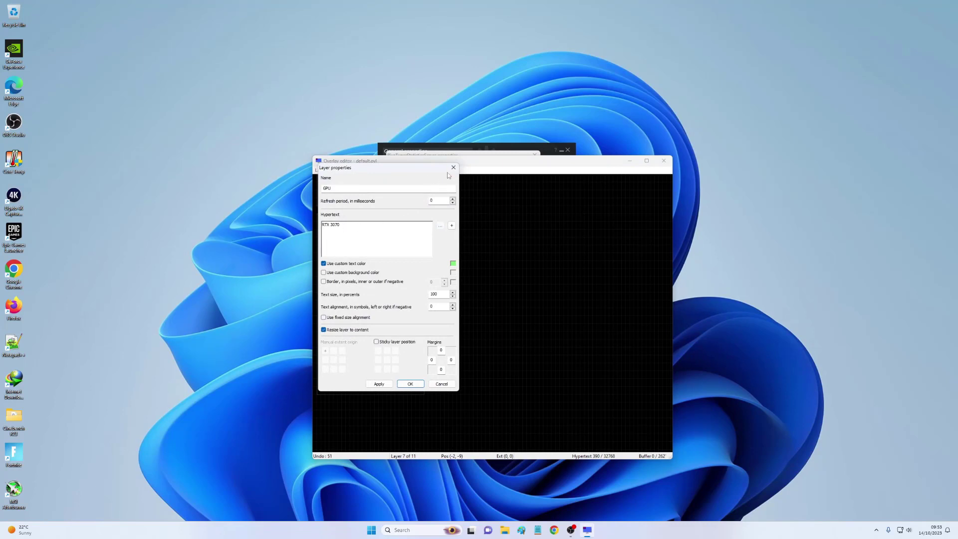
{"action": "left_click", "coordinate": [453, 167]}
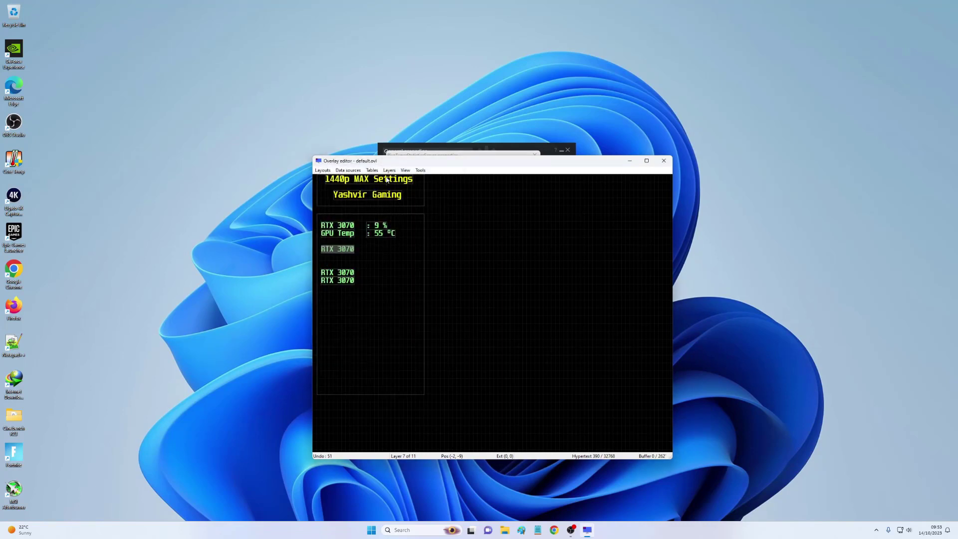
{"action": "double_click", "coordinate": [383, 237]}
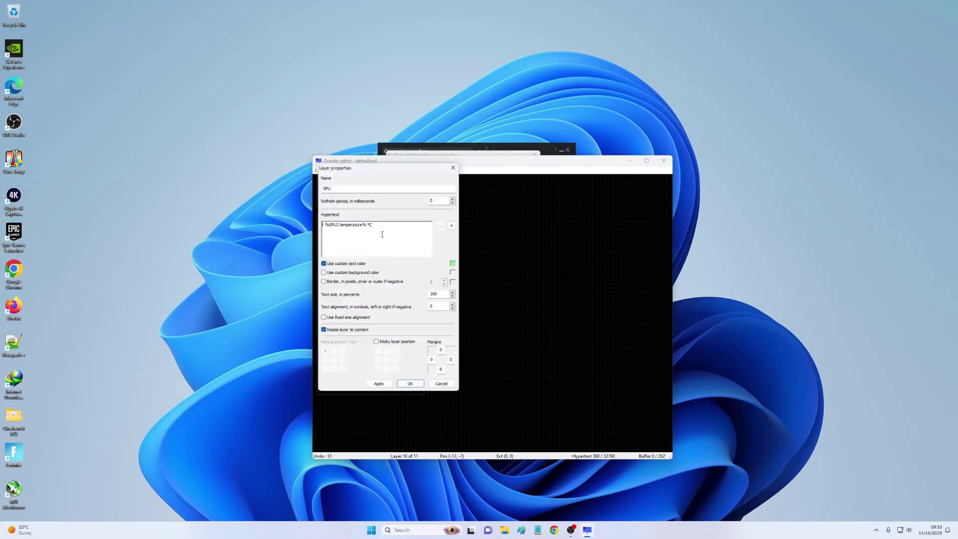
{"action": "left_click", "coordinate": [452, 226]}
{"action": "left_click", "coordinate": [371, 196]}
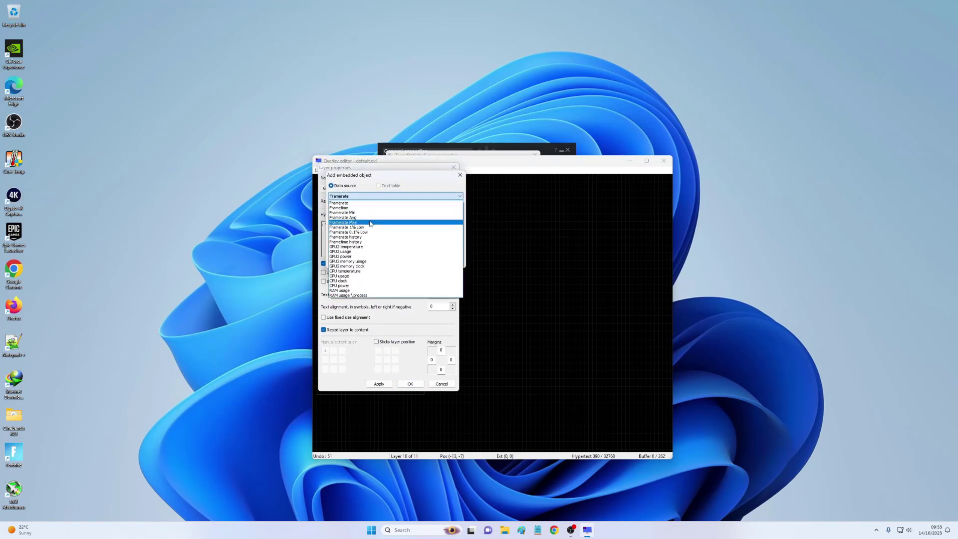
{"action": "left_click", "coordinate": [459, 175]}
{"action": "left_click", "coordinate": [458, 175]}
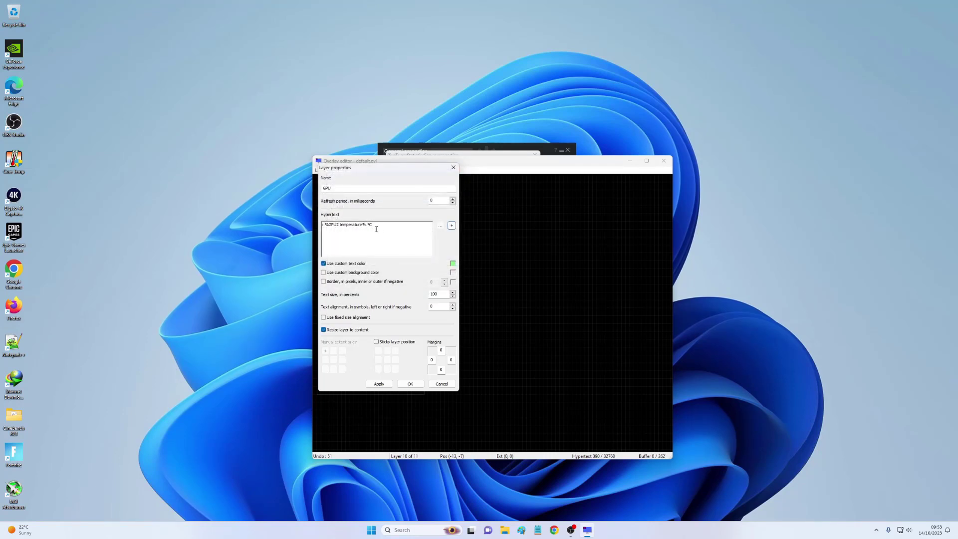
{"action": "left_click", "coordinate": [453, 168]}
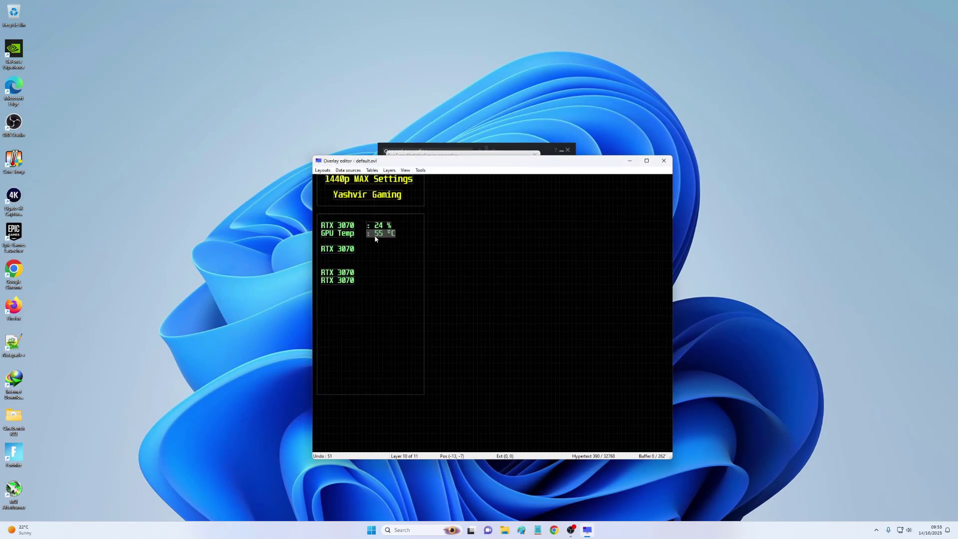
Replace the next RTX 3070 copy's text with the GPU2 memory usage macro, and widen the surrounding rectangle to fit it beside the temperature reading
{"action": "left_click_drag", "start_coordinate": [357, 250], "coordinate": [399, 250]}
{"action": "double_click", "coordinate": [390, 250]}
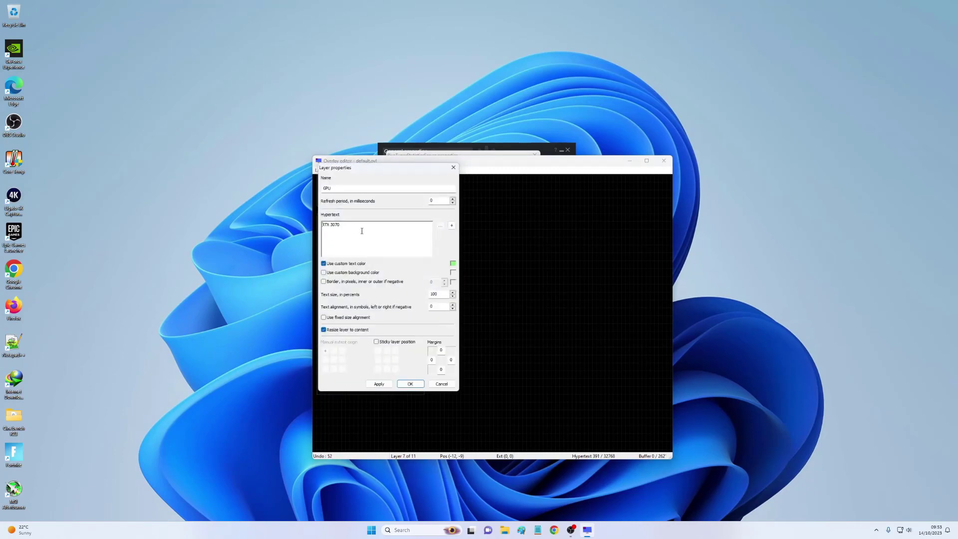
{"action": "key", "text": "BackSpace"}
{"action": "left_click", "coordinate": [452, 226]}
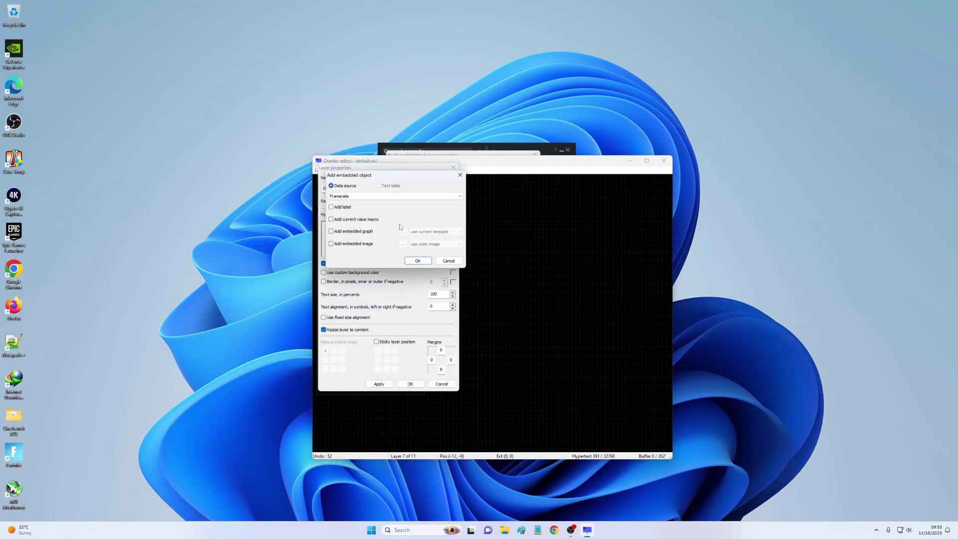
{"action": "left_click", "coordinate": [380, 196]}
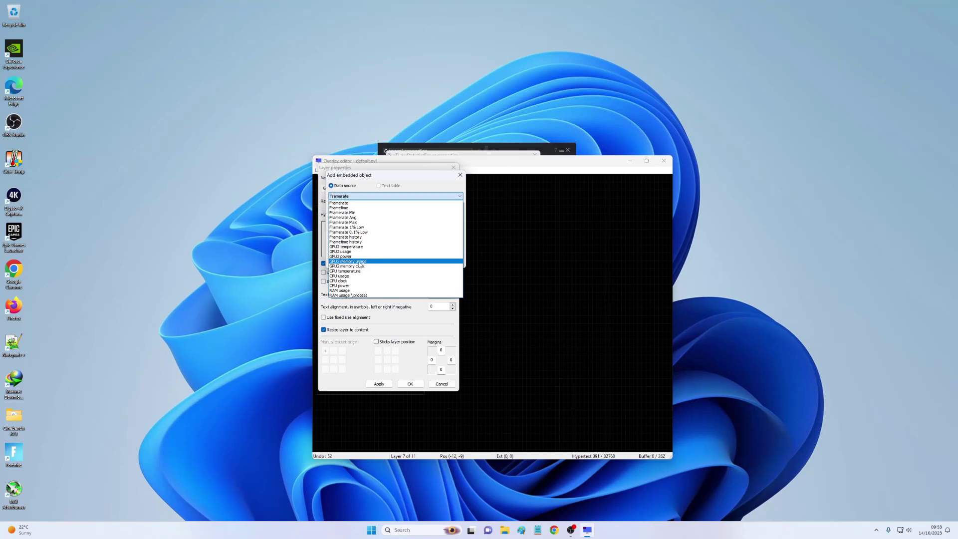
{"action": "left_click", "coordinate": [350, 262]}
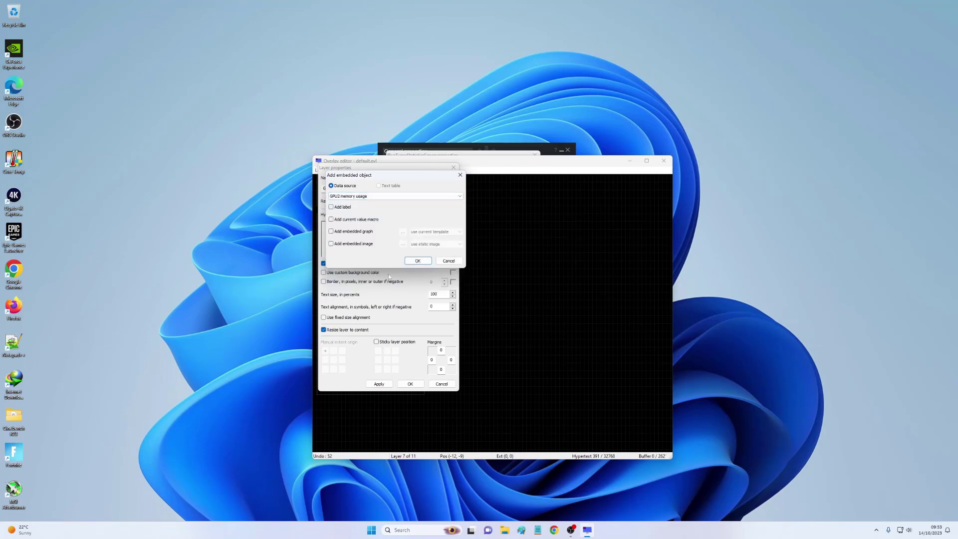
{"action": "left_click", "coordinate": [417, 261]}
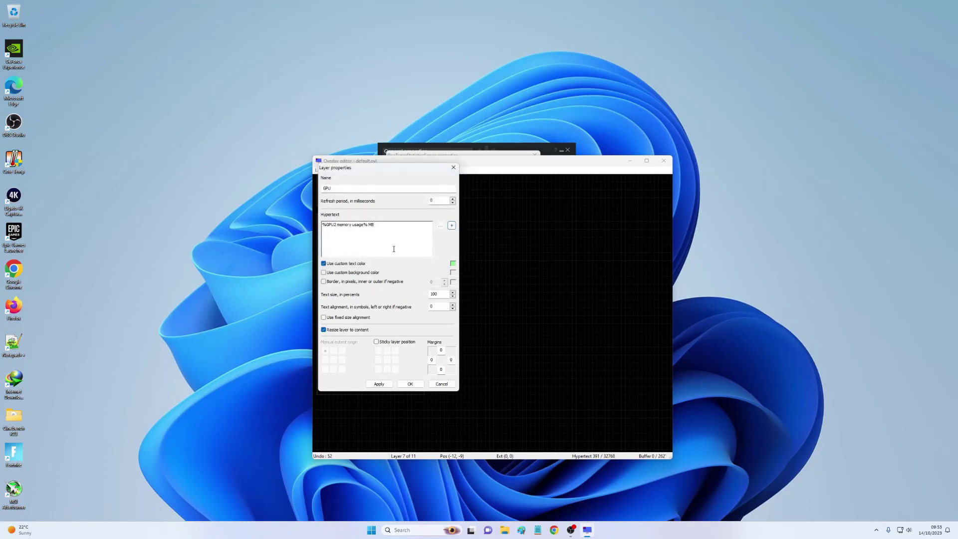
{"action": "left_click", "coordinate": [410, 384]}
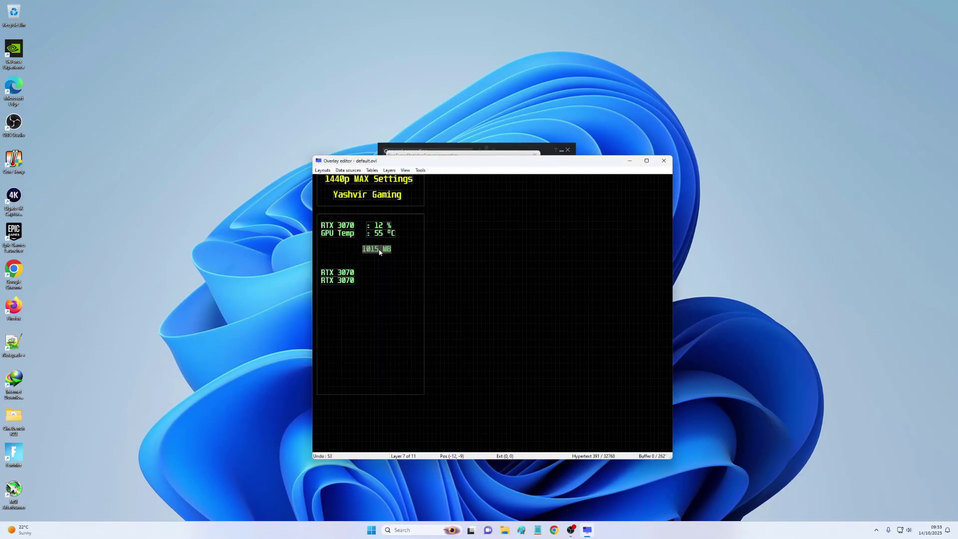
{"action": "left_click_drag", "start_coordinate": [379, 252], "coordinate": [457, 244]}
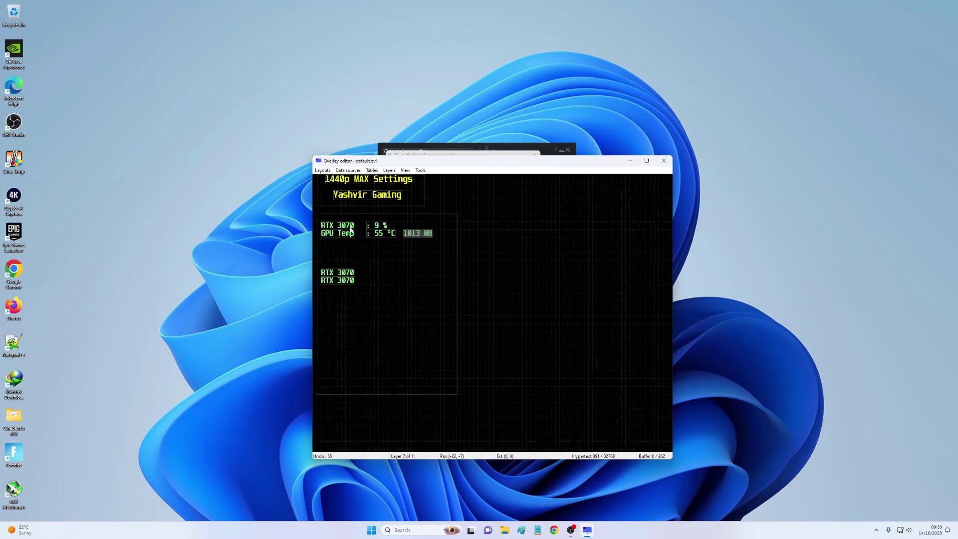
Copy the GPU Temp label and place the duplicate directly beneath it at position -2, -8
{"action": "left_click", "coordinate": [335, 235]}
{"action": "key", "text": "ctrl+c"}
{"action": "key", "text": "ctrl+v"}
{"action": "left_click_drag", "start_coordinate": [340, 241], "coordinate": [339, 243]}
Change the duplicated label's hypertext to "GPU MEM" and move the memory usage reading beside it at position -13, -8
{"action": "double_click", "coordinate": [340, 243]}
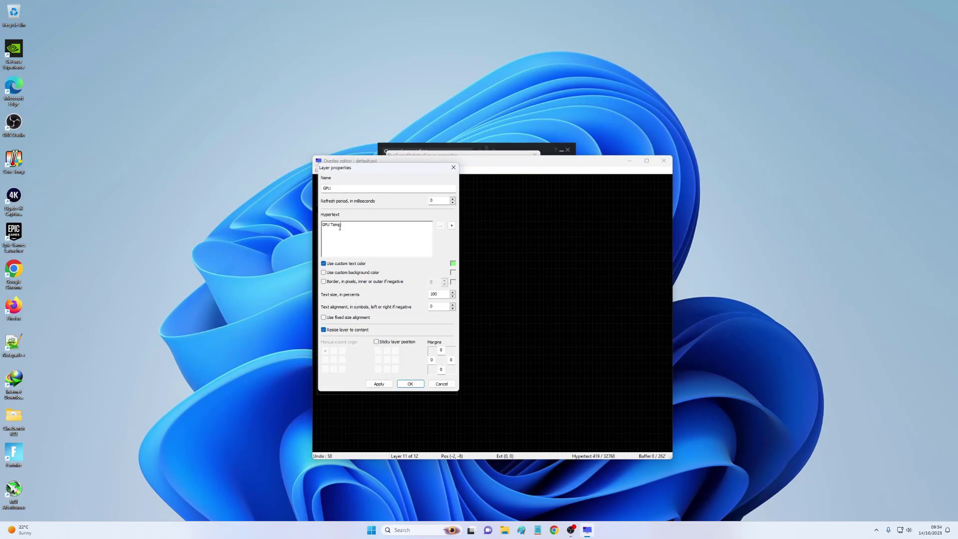
{"action": "left_click_drag", "start_coordinate": [342, 225], "coordinate": [331, 226]}
{"action": "type", "text": "MEM"}
{"action": "left_click", "coordinate": [409, 384]}
{"action": "left_click_drag", "start_coordinate": [422, 238], "coordinate": [389, 247]}
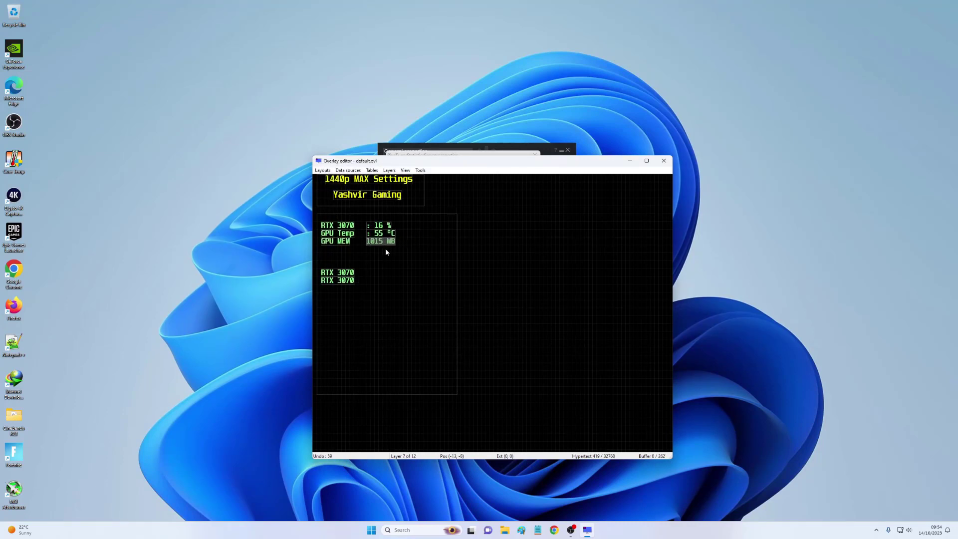
Prefix the GPU memory usage reading's hypertext with a colon, making it ": %GPU2 memory usage% MB"
{"action": "double_click", "coordinate": [381, 241]}
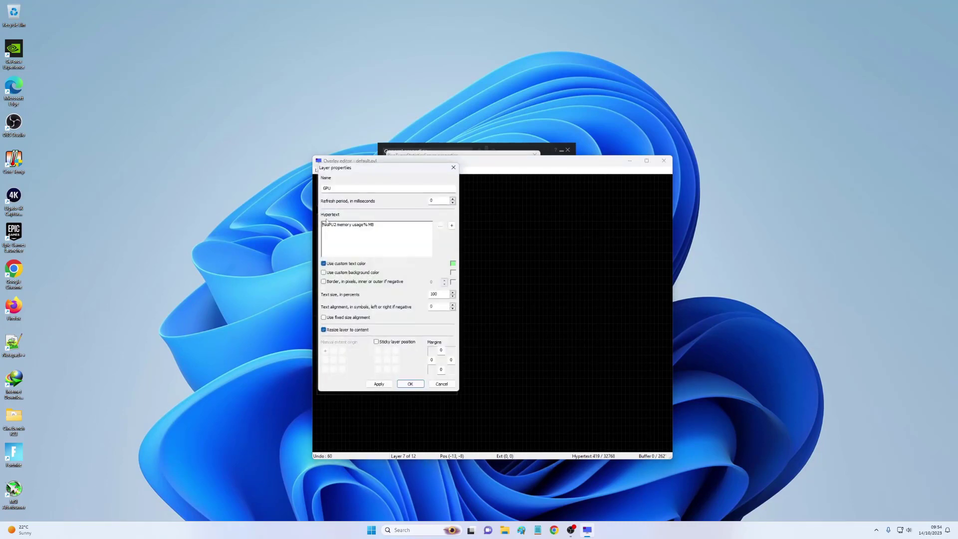
{"action": "type", "text": ":"}
{"action": "left_click", "coordinate": [410, 384]}
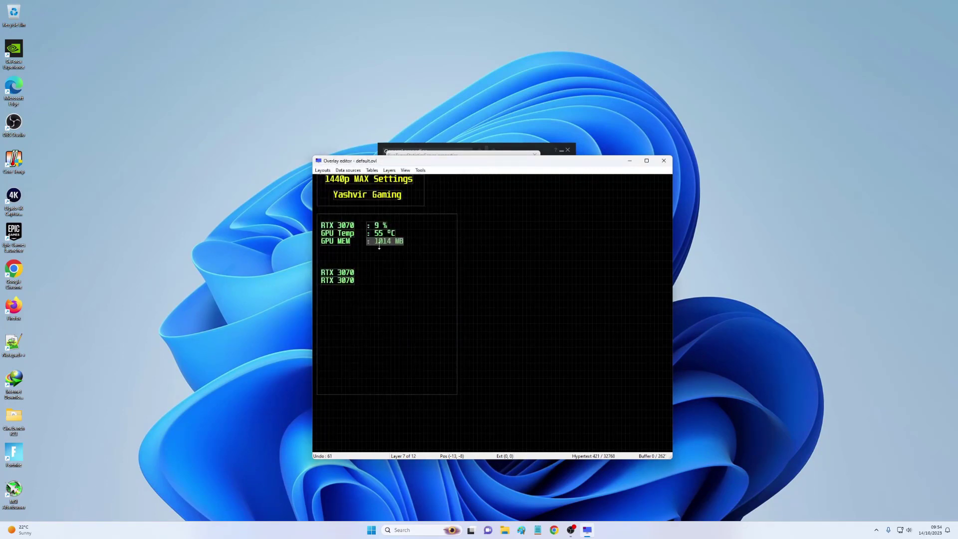
Paste a label copy directly beneath GPU MEM at position -2, -9 and change its hypertext to "GPU PWR"
{"action": "left_click", "coordinate": [337, 243]}
{"action": "key", "text": "ctrl+v"}
{"action": "left_click_drag", "start_coordinate": [343, 254], "coordinate": [339, 253]}
{"action": "double_click", "coordinate": [339, 253]}
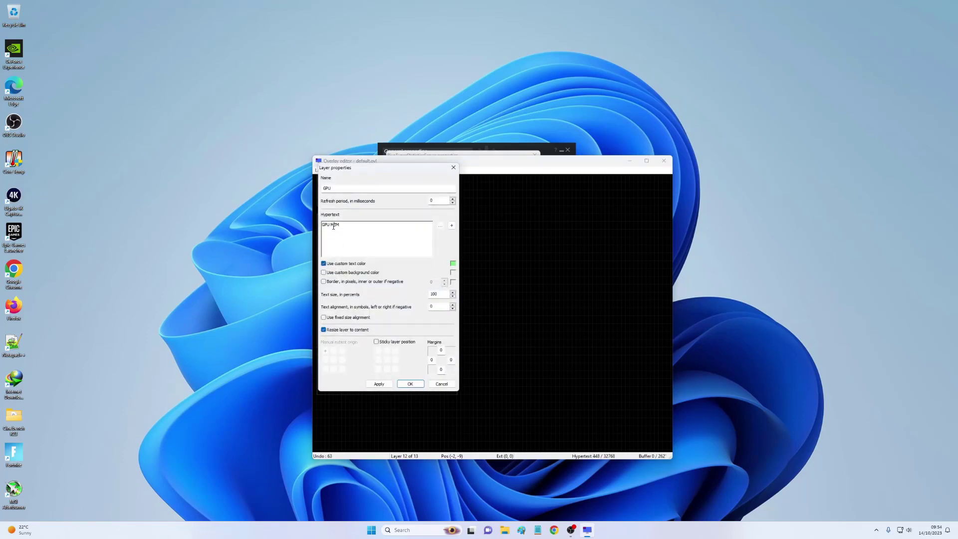
{"action": "key", "text": "BackSpace"}
{"action": "key", "text": "BackSpace"}
{"action": "left_click", "coordinate": [411, 384]}
Paste a reading beside GPU PWR at position -13, -9 and replace its macro with the GPU2 power source, giving ": %GPU2 power% W"
{"action": "left_click", "coordinate": [386, 244]}
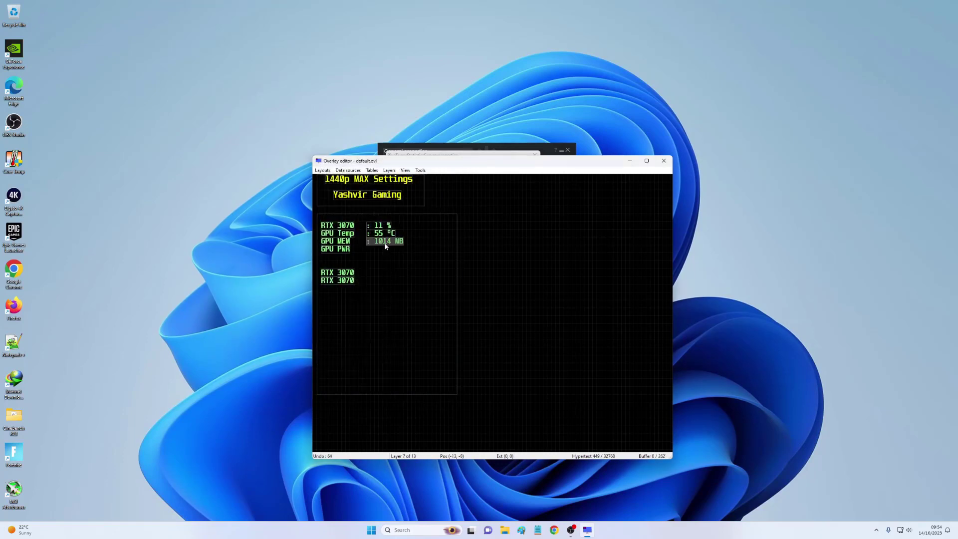
{"action": "key", "text": "ctrl+v"}
{"action": "left_click_drag", "start_coordinate": [389, 254], "coordinate": [324, 225]}
{"action": "double_click", "coordinate": [384, 251]}
{"action": "key", "text": "BackSpace"}
{"action": "left_click", "coordinate": [451, 226]}
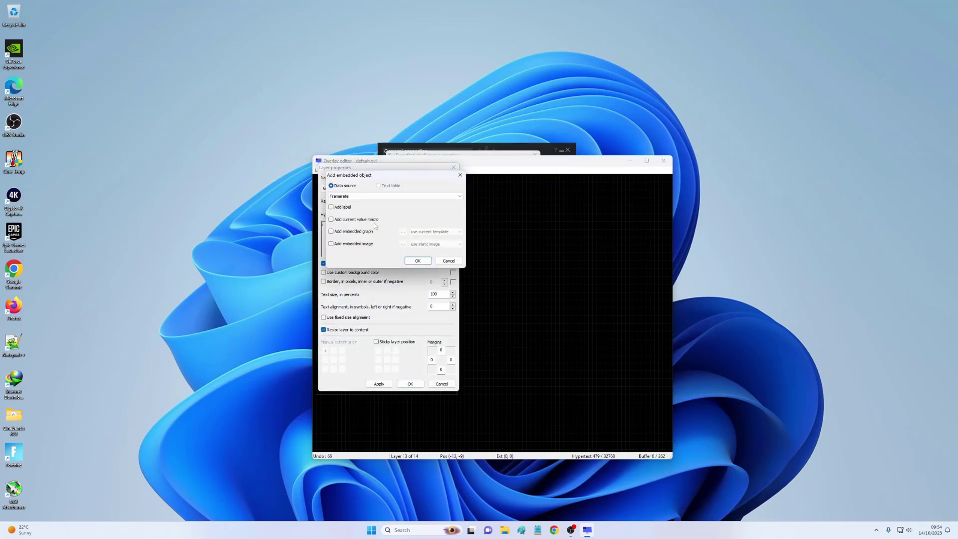
{"action": "left_click", "coordinate": [363, 197]}
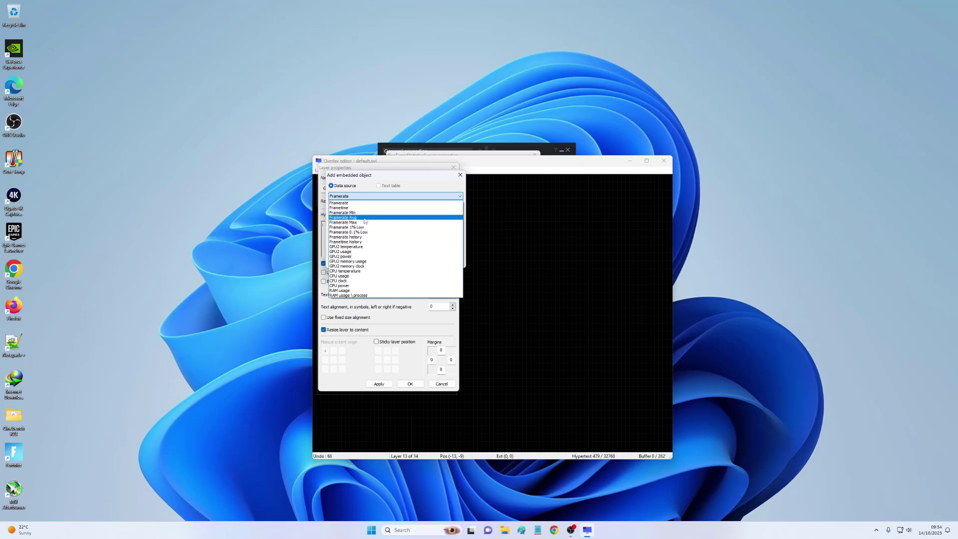
{"action": "left_click", "coordinate": [344, 257]}
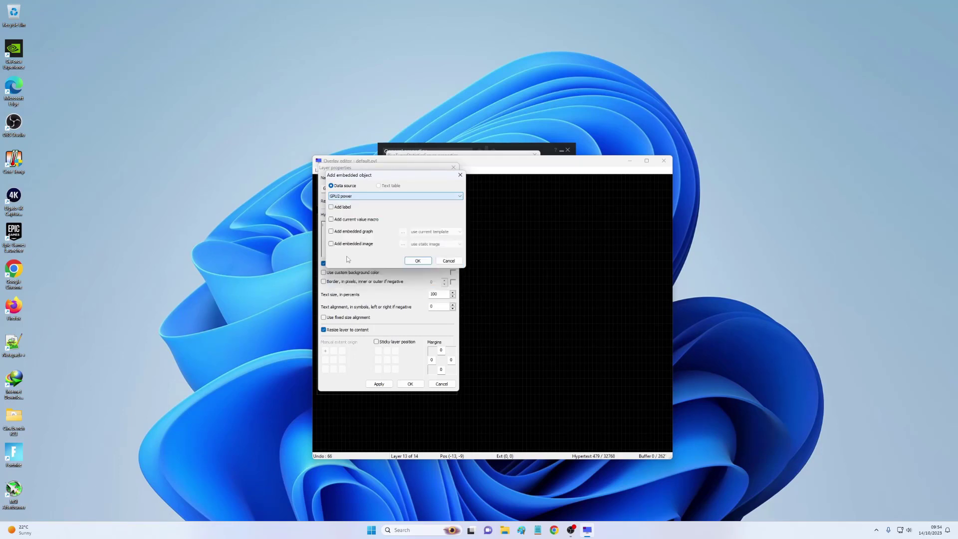
{"action": "left_click", "coordinate": [355, 221]}
{"action": "left_click", "coordinate": [407, 262]}
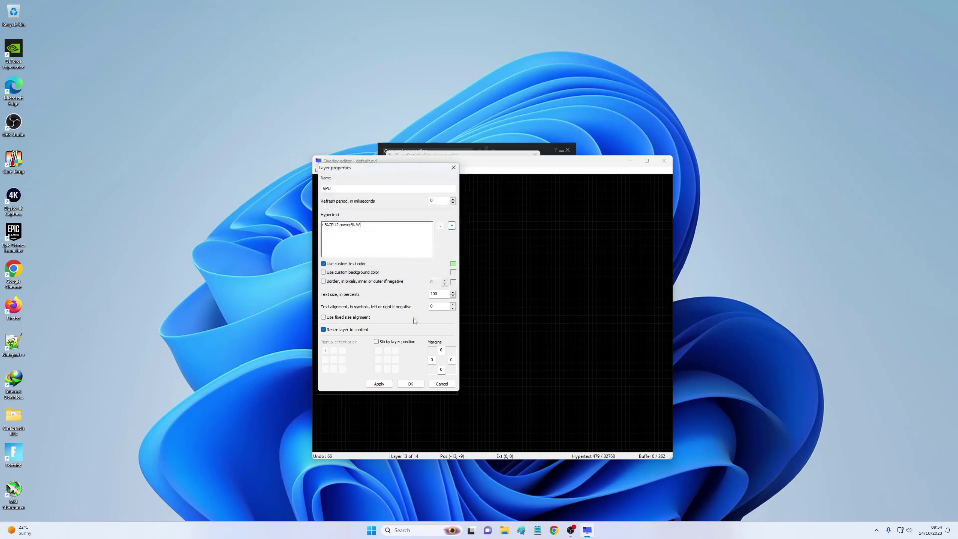
{"action": "left_click", "coordinate": [411, 383]}
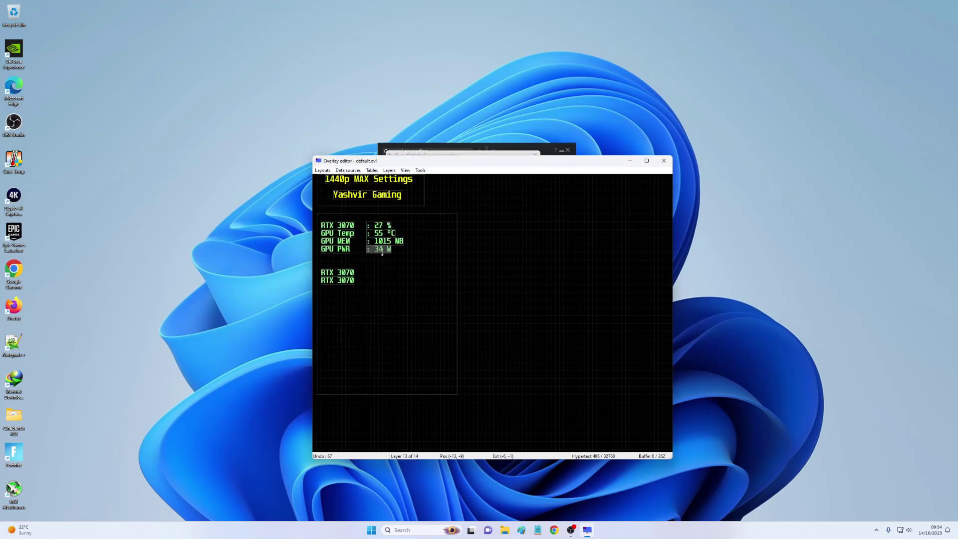
{"action": "left_click", "coordinate": [338, 275]}
{"action": "double_click", "coordinate": [338, 275]}
{"action": "key", "text": "ctrl+a"}
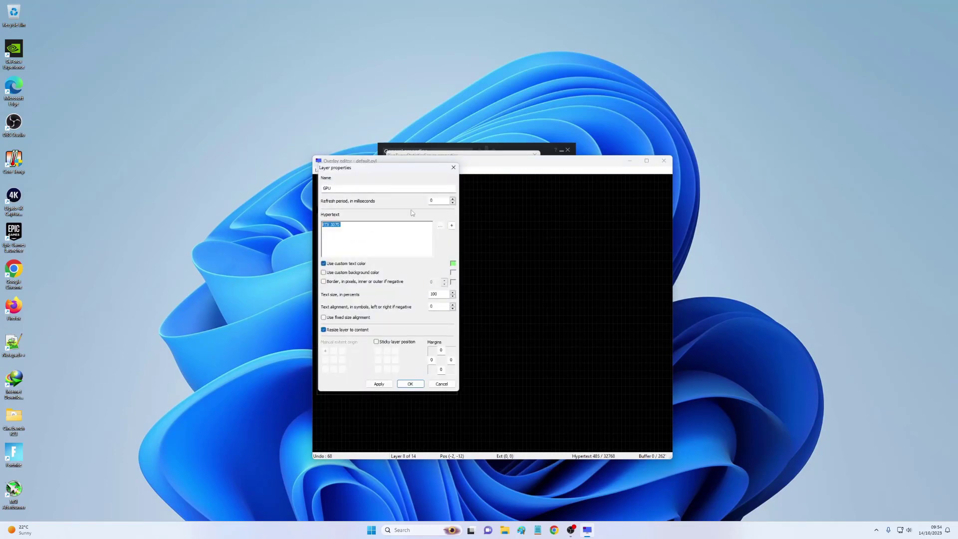
{"action": "left_click", "coordinate": [454, 168]}
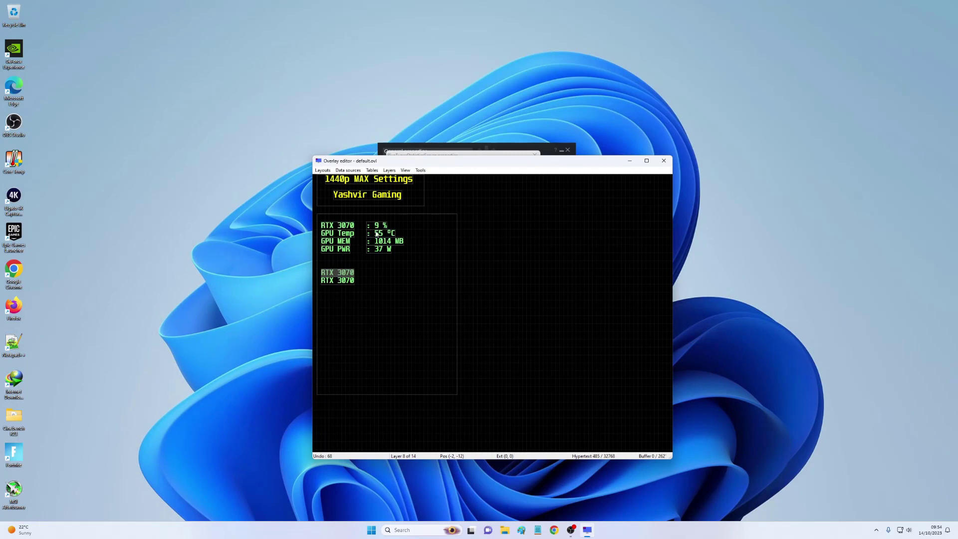
{"action": "left_click", "coordinate": [390, 171]}
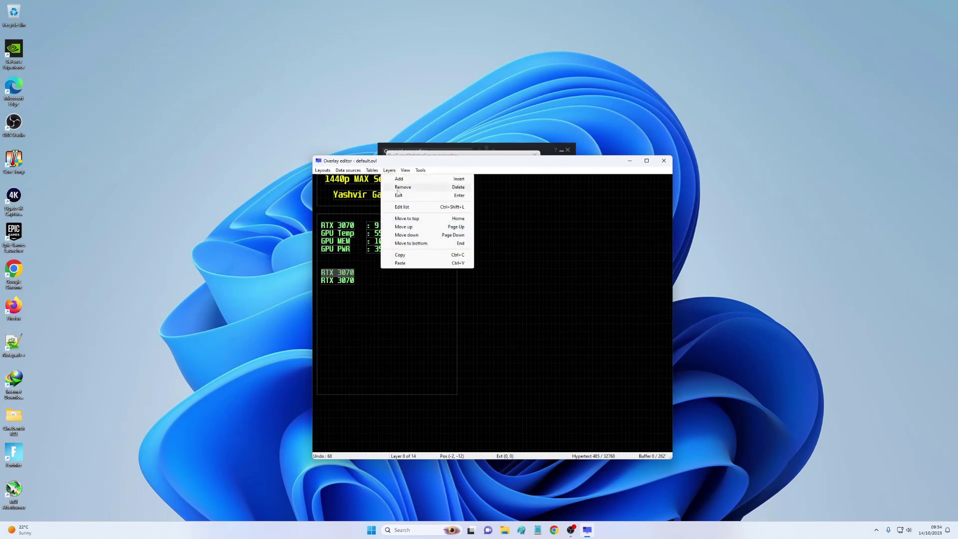
{"action": "left_click", "coordinate": [374, 257]}
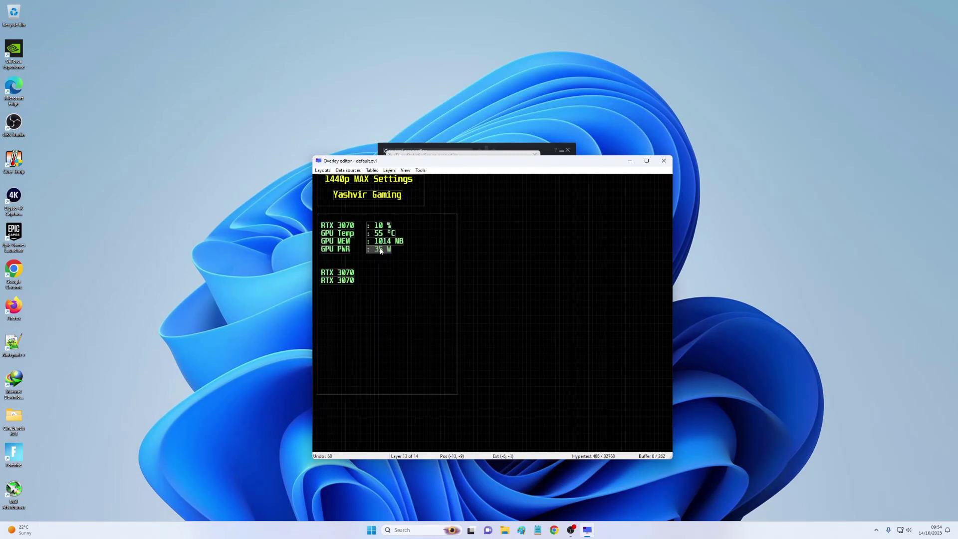
{"action": "double_click", "coordinate": [381, 250]}
{"action": "left_click", "coordinate": [452, 225]}
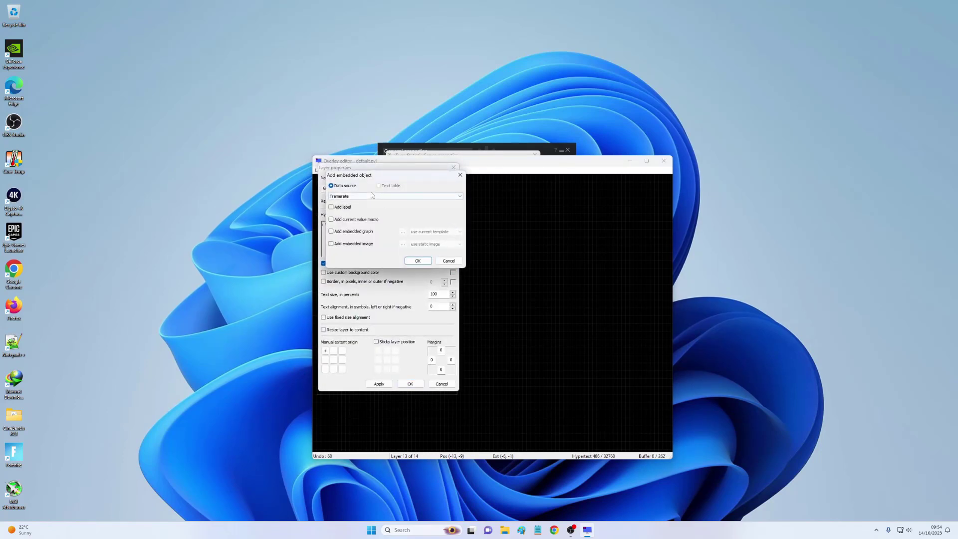
{"action": "left_click", "coordinate": [373, 195]}
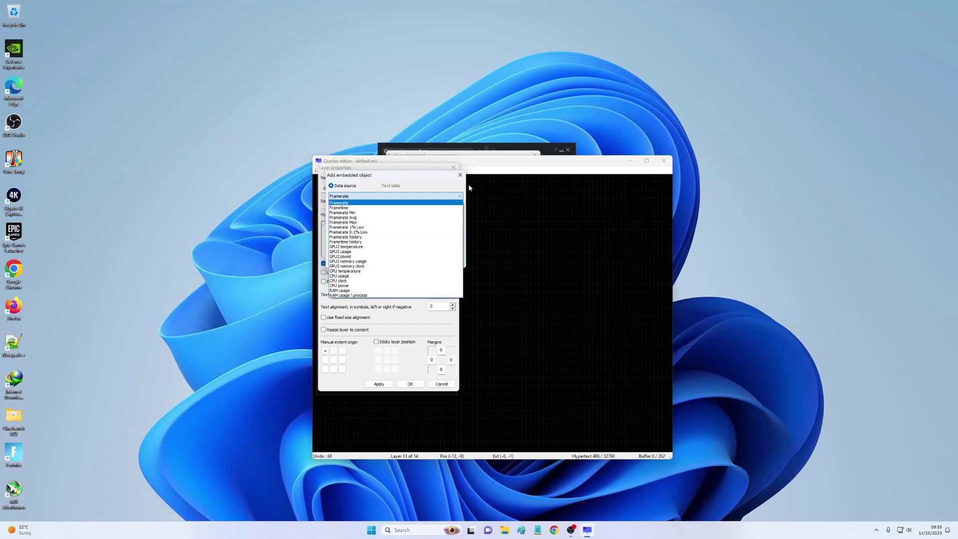
{"action": "left_click", "coordinate": [456, 172]}
{"action": "left_click", "coordinate": [456, 173]}
{"action": "left_click", "coordinate": [453, 168]}
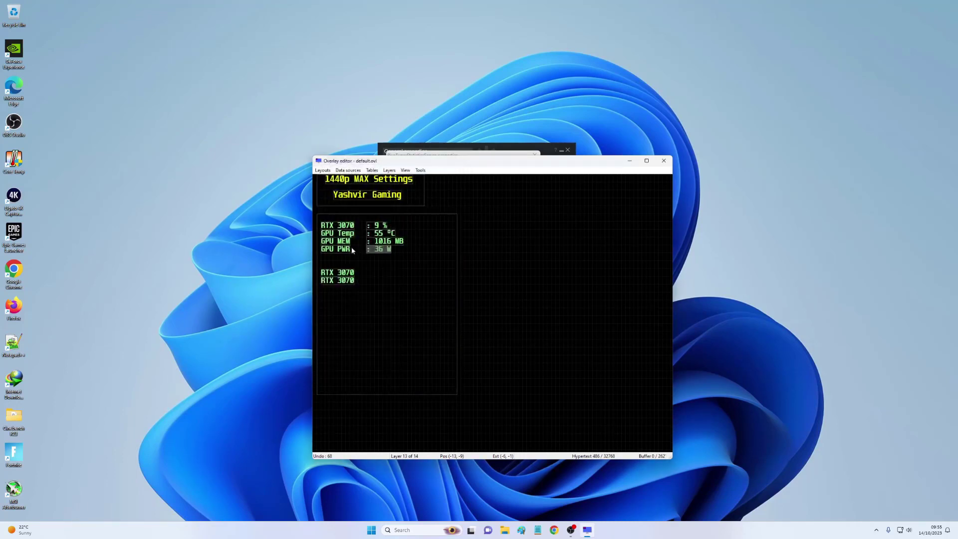
Change the upper spare RTX 3070 label's hypertext to "Ryzen 7950X3D" and its text colour to cyan (0, 255, 255)
{"action": "left_click", "coordinate": [339, 270]}
{"action": "double_click", "coordinate": [340, 274]}
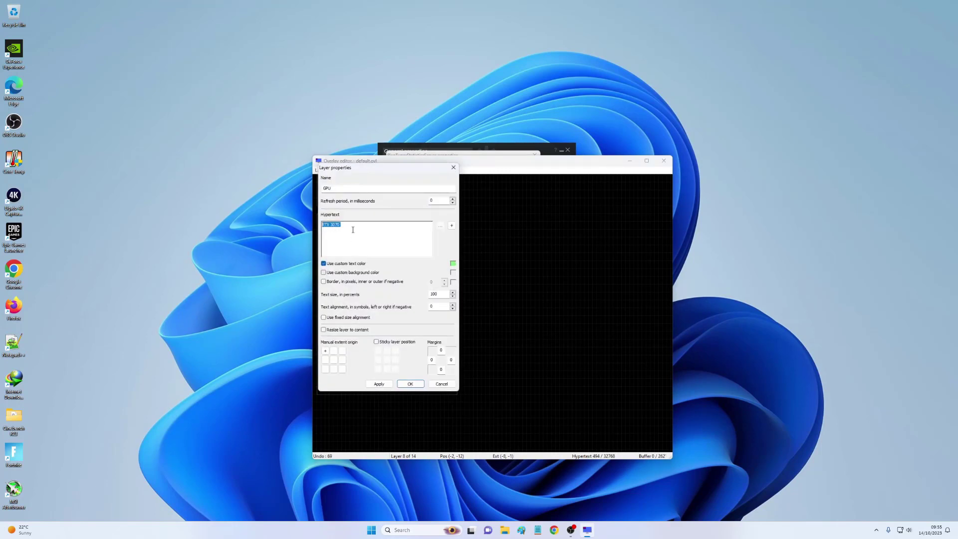
{"action": "type", "text": "Ryz"}
{"action": "left_click", "coordinate": [453, 263]}
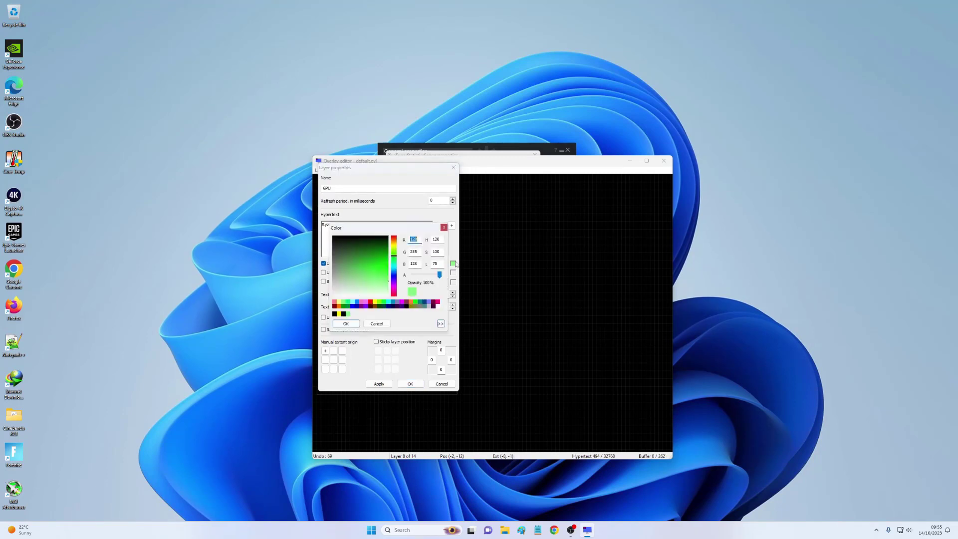
{"action": "left_click", "coordinate": [389, 303]}
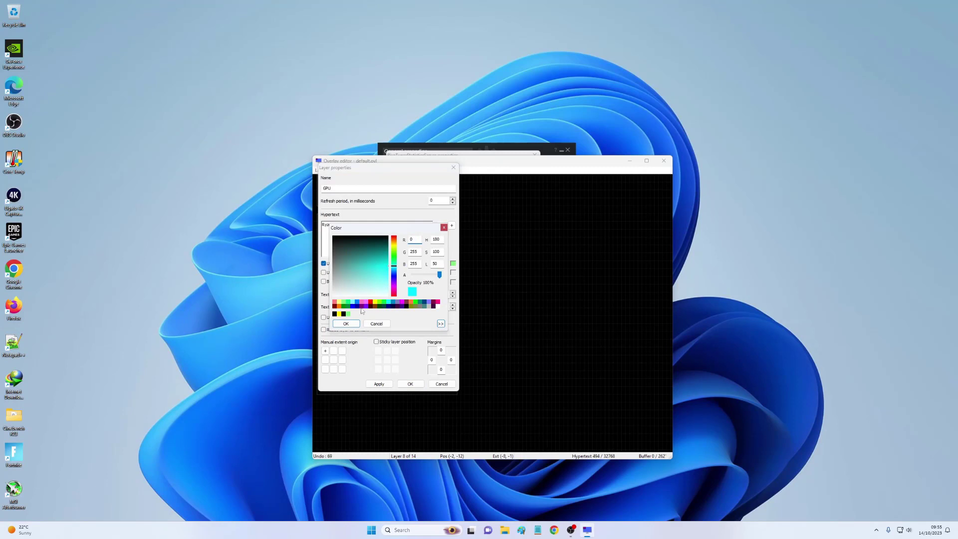
{"action": "left_click", "coordinate": [347, 324]}
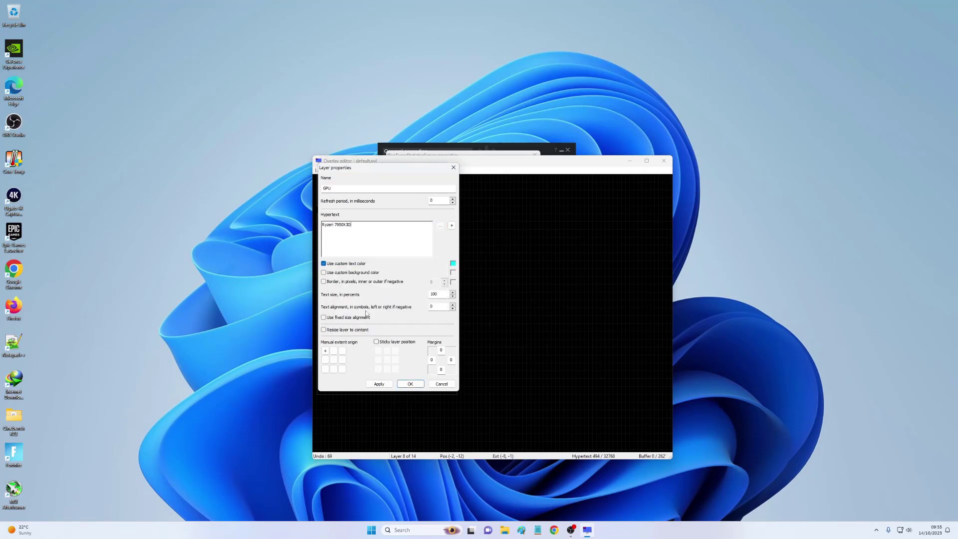
{"action": "left_click", "coordinate": [451, 263]}
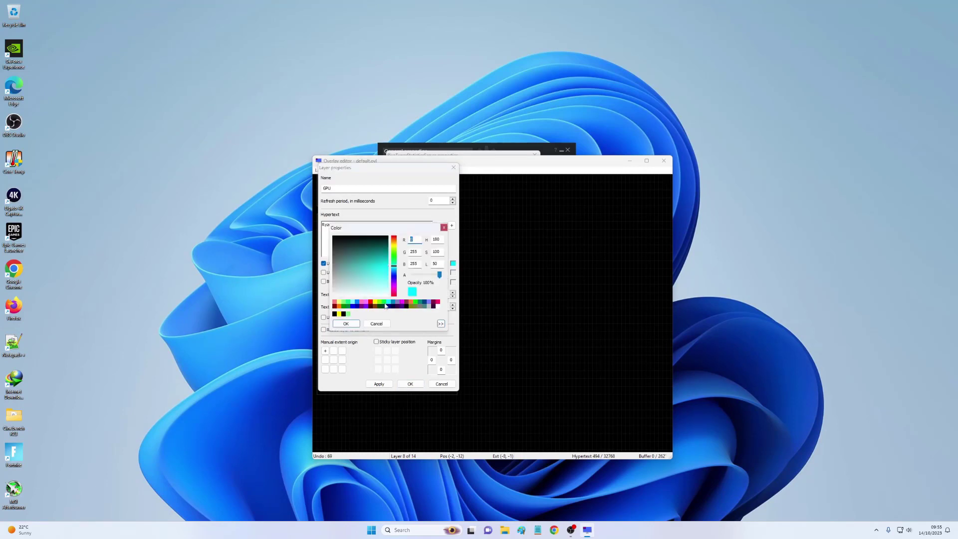
{"action": "left_click", "coordinate": [347, 324]}
{"action": "left_click", "coordinate": [411, 384]}
Place a copy of the GPU power reading beside the Ryzen label and shorten that label's hypertext to "7950X3D"
{"action": "left_click", "coordinate": [382, 249]}
{"action": "key", "text": "ctrl+c"}
{"action": "key", "text": "ctrl+v"}
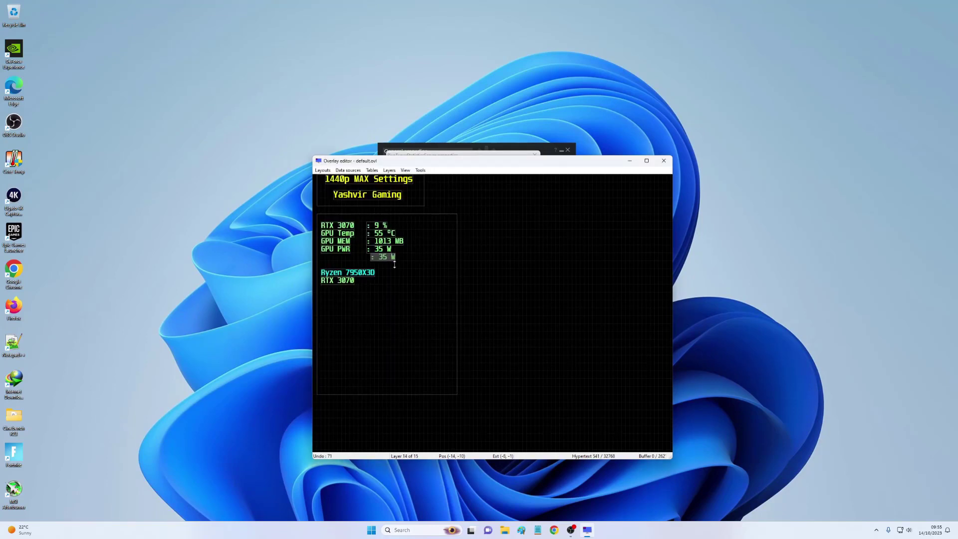
{"action": "mouse_move", "coordinate": [393, 262]}
{"action": "left_mouse_down"}
{"action": "mouse_move", "coordinate": [404, 274]}
{"action": "mouse_move", "coordinate": [385, 273]}
{"action": "left_mouse_up"}
{"action": "double_click", "coordinate": [350, 273]}
{"action": "left_click", "coordinate": [410, 384]}
Narrow the readings rectangle to fit its contents and match the header rectangle's width to it
{"action": "left_click_drag", "start_coordinate": [456, 274], "coordinate": [420, 273]}
{"action": "left_click_drag", "start_coordinate": [425, 195], "coordinate": [420, 195]}
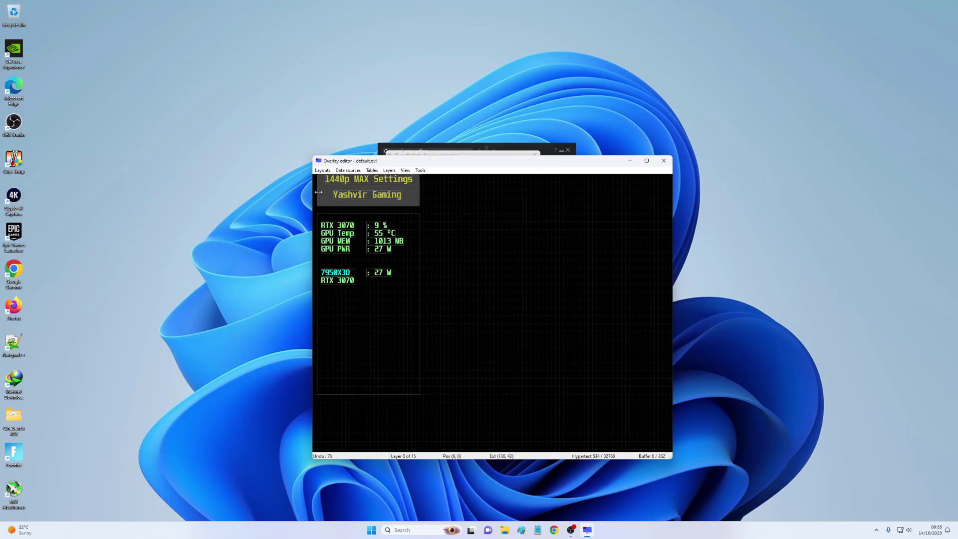
{"action": "left_click_drag", "start_coordinate": [317, 195], "coordinate": [321, 195]}
{"action": "left_click_drag", "start_coordinate": [321, 194], "coordinate": [317, 195]}
Replace the power macro in the reading beside 7950X3D with the CPU usage data source, giving ": %CPU usage% %"
{"action": "left_click", "coordinate": [380, 274]}
{"action": "double_click", "coordinate": [381, 276]}
{"action": "left_click", "coordinate": [454, 189]}
{"action": "left_click", "coordinate": [379, 196]}
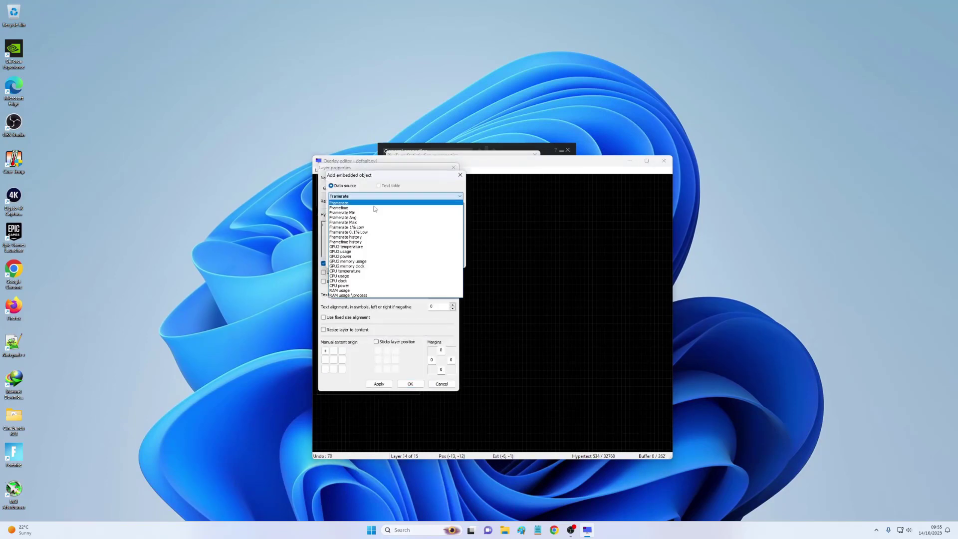
{"action": "left_click", "coordinate": [359, 265]}
{"action": "left_click", "coordinate": [417, 260]}
{"action": "left_click", "coordinate": [411, 384]}
Set the text colour of the GPU usage and GPU temperature readings to white (255, 255, 255)
{"action": "double_click", "coordinate": [331, 227]}
{"action": "left_click", "coordinate": [453, 263]}
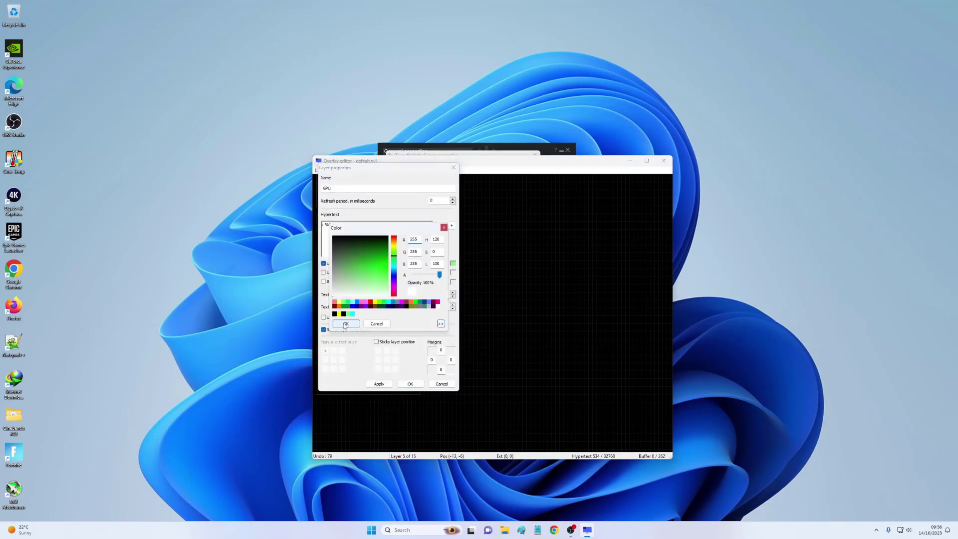
{"action": "left_click", "coordinate": [346, 324]}
{"action": "left_click", "coordinate": [410, 383]}
{"action": "double_click", "coordinate": [382, 234]}
{"action": "left_click", "coordinate": [453, 264]}
{"action": "left_click", "coordinate": [346, 324]}
{"action": "left_click", "coordinate": [410, 384]}
Set the text colour of the GPU power and CPU usage readings to white as well
{"action": "double_click", "coordinate": [386, 251]}
{"action": "left_click", "coordinate": [453, 264]}
{"action": "left_click", "coordinate": [346, 323]}
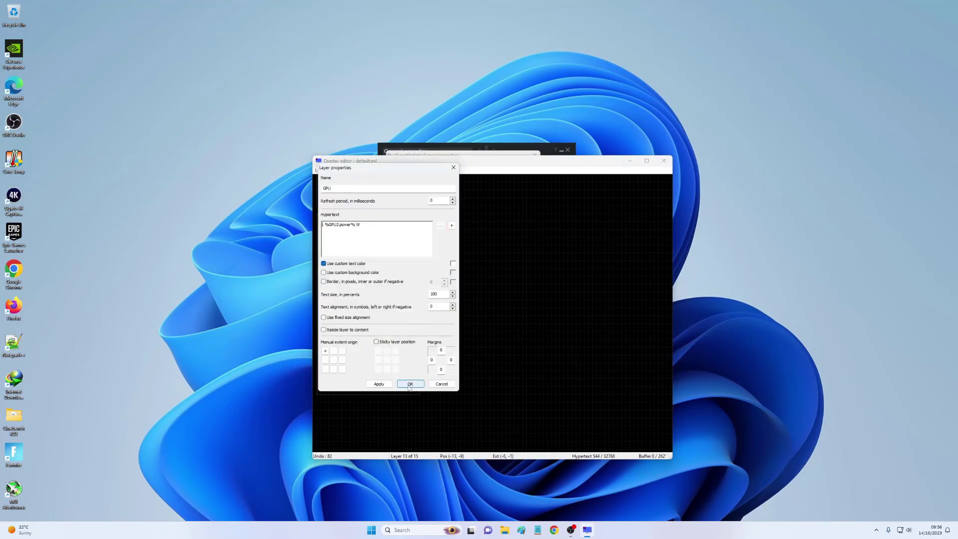
{"action": "left_click", "coordinate": [411, 383]}
{"action": "double_click", "coordinate": [382, 274]}
{"action": "left_click", "coordinate": [452, 264]}
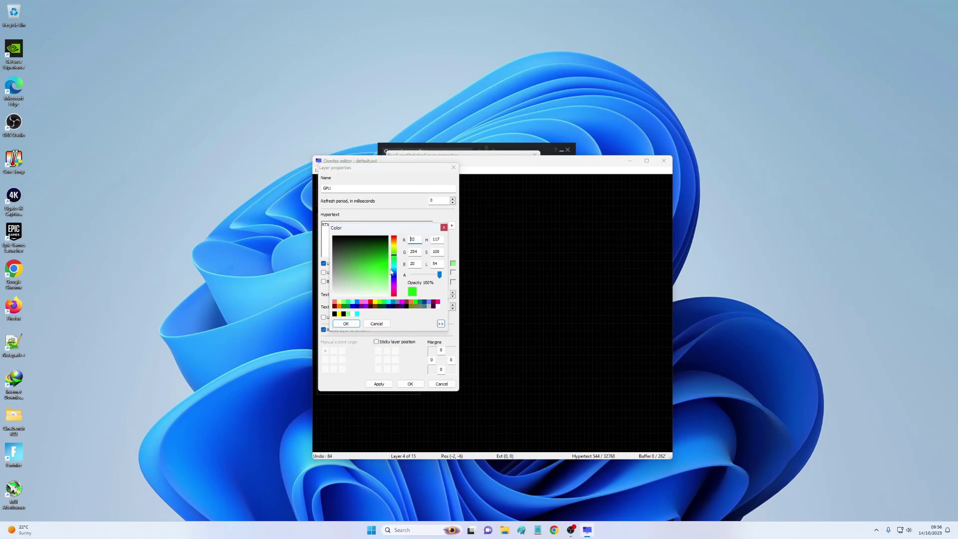
Change the RTX 3070 label's text colour to an orange-red palette swatch
{"action": "left_click", "coordinate": [441, 324]}
{"action": "left_click", "coordinate": [440, 336]}
{"action": "left_click", "coordinate": [346, 324]}
{"action": "left_click", "coordinate": [410, 383]}
{"action": "double_click", "coordinate": [342, 227]}
{"action": "left_click", "coordinate": [453, 264]}
{"action": "left_click", "coordinate": [411, 301]}
{"action": "left_click", "coordinate": [346, 324]}
{"action": "left_click", "coordinate": [410, 384]}
Apply the same orange-red text colour to the GPU Temp, GPU MEM and GPU PWR labels
{"action": "double_click", "coordinate": [340, 234]}
{"action": "left_click", "coordinate": [452, 264]}
{"action": "left_click", "coordinate": [411, 302]}
{"action": "left_click", "coordinate": [346, 324]}
{"action": "left_click", "coordinate": [410, 384]}
{"action": "double_click", "coordinate": [339, 241]}
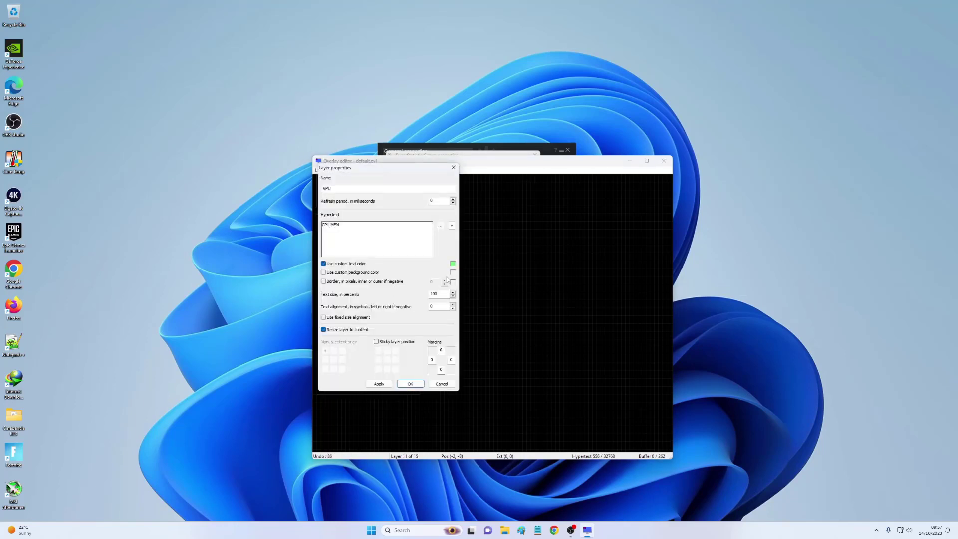
{"action": "double_click", "coordinate": [336, 249]}
{"action": "left_click", "coordinate": [453, 263]}
{"action": "left_click", "coordinate": [411, 302]}
{"action": "left_click", "coordinate": [346, 324]}
{"action": "left_click", "coordinate": [410, 384]}
Change the remaining RTX 3070 copy below 7950X3D to read "CPU Temp." with cyan text
{"action": "double_click", "coordinate": [338, 280]}
{"action": "left_click_drag", "start_coordinate": [374, 167], "coordinate": [402, 189]}
{"action": "type", "text": "CPU Temp."}
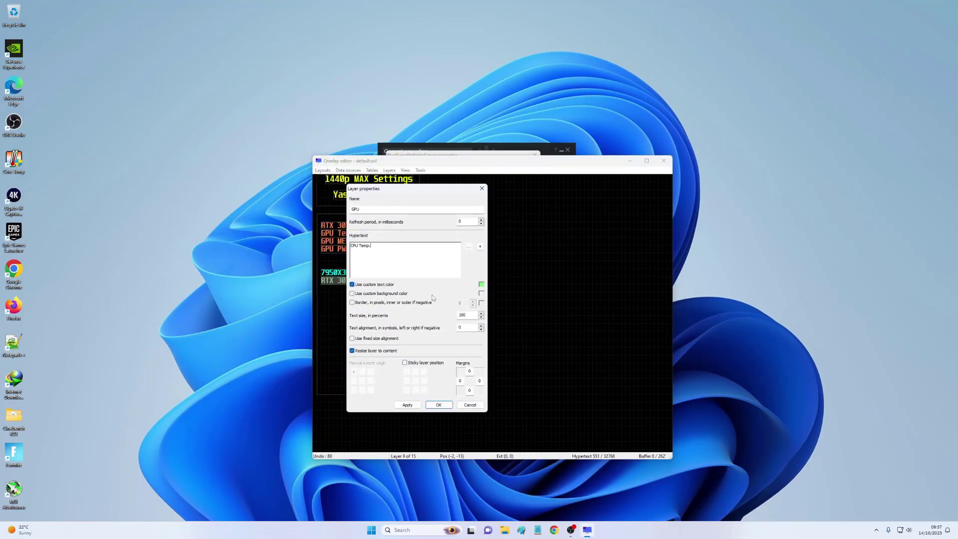
{"action": "left_click", "coordinate": [481, 285]}
{"action": "left_click", "coordinate": [414, 324]}
{"action": "left_click", "coordinate": [375, 345]}
{"action": "left_click", "coordinate": [439, 405]}
Place a copy of the CPU usage reading beside CPU Temp. at position -13, -13 and try replacing "usage" in its macro with "temp"
{"action": "left_click", "coordinate": [378, 273]}
{"action": "double_click", "coordinate": [378, 281]}
{"action": "right_click", "coordinate": [344, 228]}
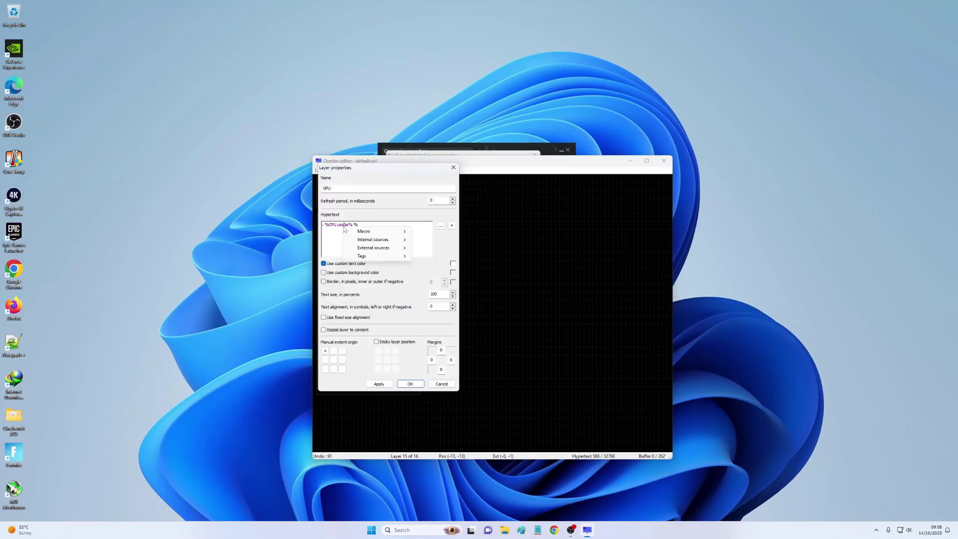
{"action": "right_click", "coordinate": [340, 226]}
{"action": "double_click", "coordinate": [344, 225]}
{"action": "type", "text": "temp"}
{"action": "left_click", "coordinate": [410, 384]}
Clear the copied reading's macro and insert the current value macro of the CPU temperature data source, giving ": %CPU temperature% °C"
{"action": "double_click", "coordinate": [393, 281]}
{"action": "key", "text": "BackSpace"}
{"action": "key", "text": "BackSpace"}
{"action": "key", "text": "BackSpace"}
{"action": "key", "text": "BackSpace"}
{"action": "key", "text": "BackSpace"}
{"action": "key", "text": "BackSpace"}
{"action": "key", "text": "BackSpace"}
{"action": "key", "text": "BackSpace"}
{"action": "key", "text": "BackSpace"}
{"action": "key", "text": "BackSpace"}
{"action": "key", "text": "BackSpace"}
{"action": "key", "text": "BackSpace"}
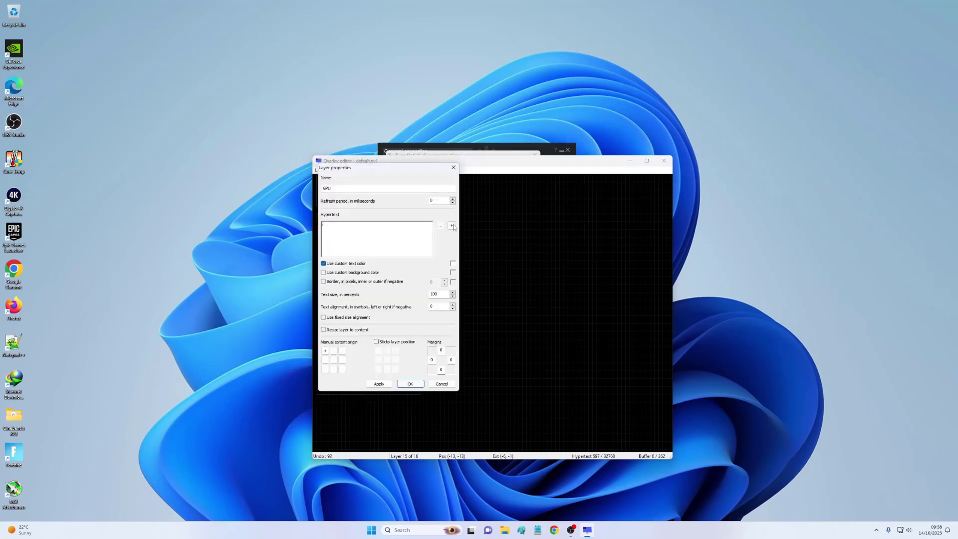
{"action": "left_click", "coordinate": [451, 225]}
{"action": "left_click", "coordinate": [396, 196]}
{"action": "left_click", "coordinate": [367, 263]}
{"action": "left_click", "coordinate": [331, 219]}
{"action": "left_click", "coordinate": [418, 260]}
{"action": "left_click", "coordinate": [410, 384]}
Duplicate the CPU Temp. label directly beneath it at position -2, -14 and change the copy's hypertext to "CPU Usage"
{"action": "left_click", "coordinate": [336, 281]}
{"action": "double_click", "coordinate": [337, 288]}
{"action": "type", "text": "Usage"}
{"action": "left_click", "coordinate": [410, 384]}
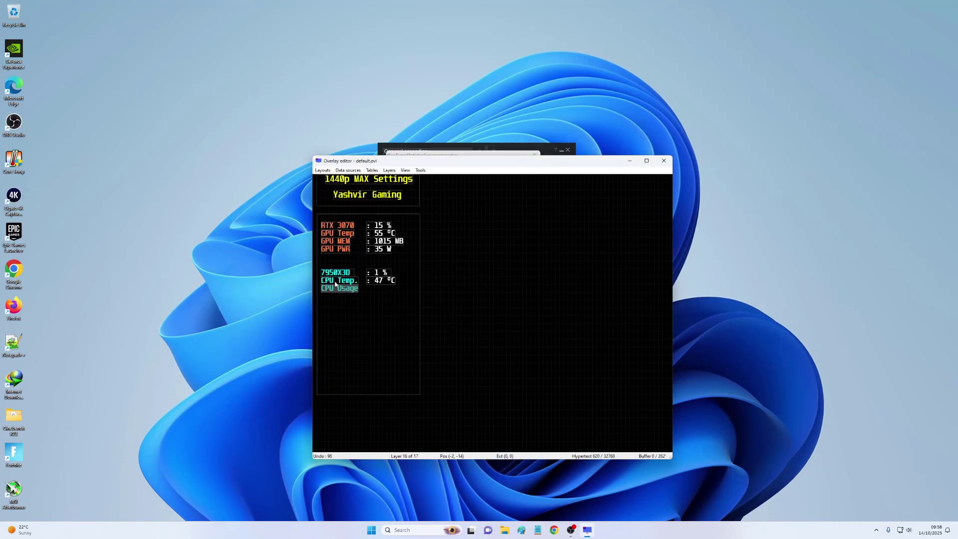
Duplicate the CPU temperature reading beside the CPU Usage label and insert another CPU data source into the duplicate's hypertext
{"action": "left_click", "coordinate": [339, 288]}
{"action": "left_click", "coordinate": [379, 282]}
{"action": "double_click", "coordinate": [381, 289]}
{"action": "left_click", "coordinate": [452, 225]}
{"action": "left_click", "coordinate": [396, 196]}
{"action": "left_click", "coordinate": [367, 280]}
{"action": "left_click", "coordinate": [418, 261]}
{"action": "left_click", "coordinate": [410, 384]}
Change the hypertext of the label below CPU Temp. to "CPU Power"
{"action": "double_click", "coordinate": [339, 288]}
{"action": "type", "text": "Power"}
{"action": "left_click", "coordinate": [411, 384]}
Insert the current value macro of the CPU power data source into the reading at position -13, -14, without an embedded graph
{"action": "double_click", "coordinate": [380, 295]}
{"action": "left_click", "coordinate": [452, 226]}
{"action": "left_click", "coordinate": [396, 197]}
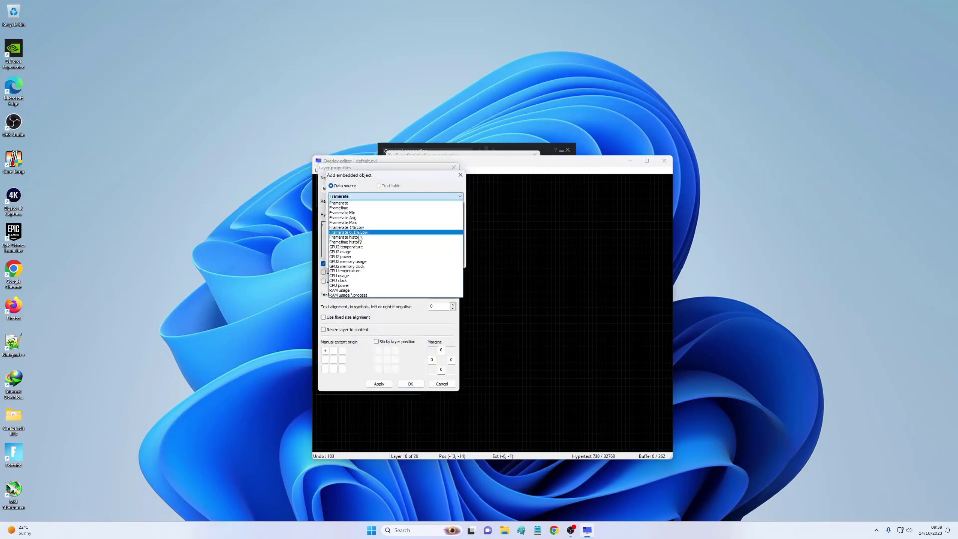
{"action": "left_click", "coordinate": [367, 286]}
{"action": "left_click", "coordinate": [332, 219]}
{"action": "left_click", "coordinate": [417, 261]}
{"action": "left_click", "coordinate": [368, 232]}
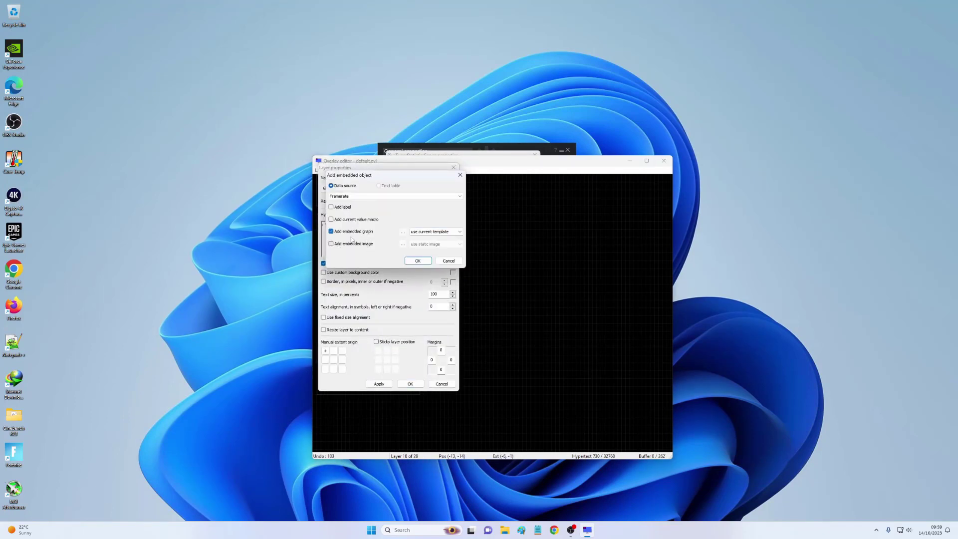
{"action": "left_click", "coordinate": [353, 233]}
{"action": "left_click", "coordinate": [418, 261]}
{"action": "left_click", "coordinate": [410, 384]}
Insert the current value macro of the CPU power data source into the lowest CPU reading at position -13, -15
{"action": "double_click", "coordinate": [342, 296]}
{"action": "left_click", "coordinate": [410, 384]}
{"action": "double_click", "coordinate": [379, 296]}
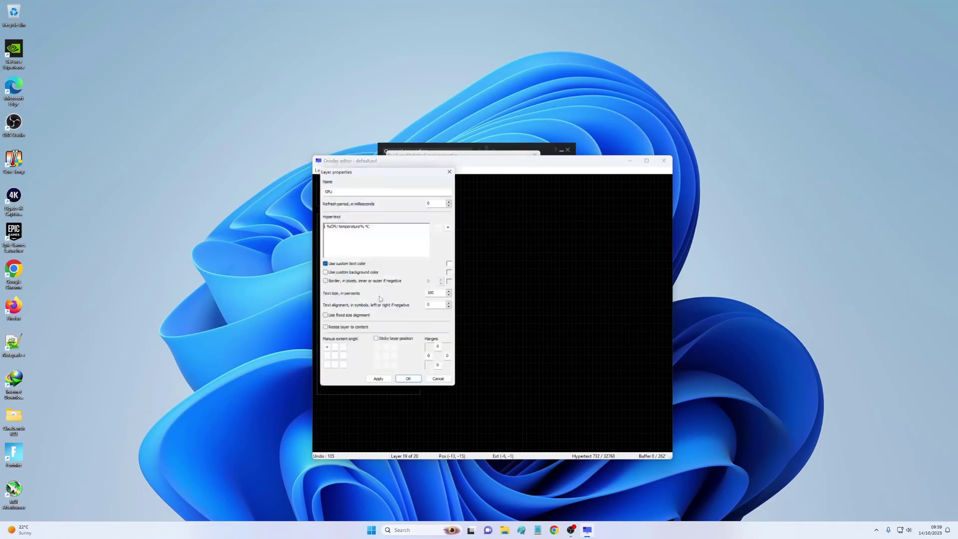
{"action": "left_click", "coordinate": [452, 225]}
{"action": "left_click", "coordinate": [396, 196]}
{"action": "left_click", "coordinate": [331, 219]}
{"action": "left_click", "coordinate": [417, 261]}
{"action": "left_click", "coordinate": [411, 384]}
Change the hypertext of the lowest CPU label at position -2, -15 to "CPU PWR"
{"action": "double_click", "coordinate": [338, 296]}
{"action": "double_click", "coordinate": [341, 225]}
{"action": "type", "text": "PWR"}
{"action": "left_click", "coordinate": [410, 384]}
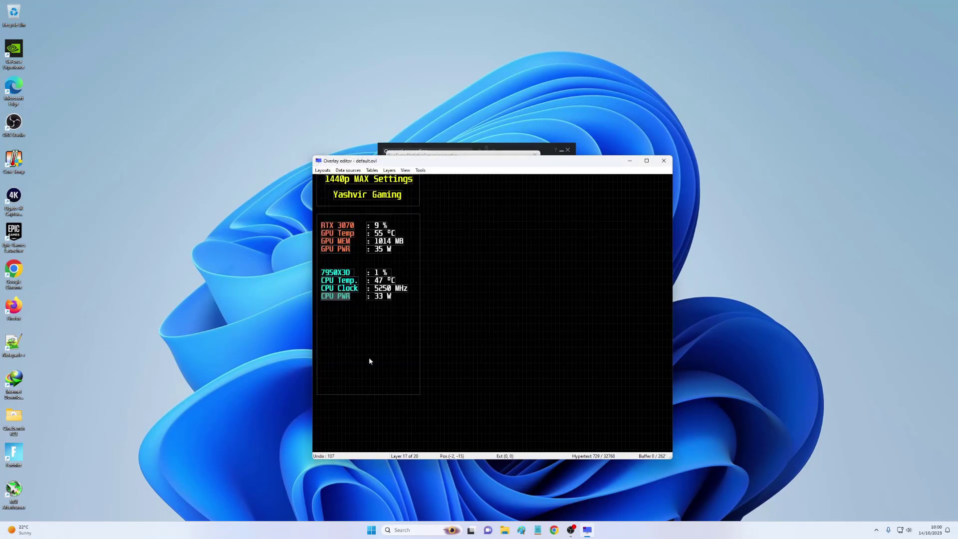
Move the large empty frame layer aside and shift the CPU labels and readings up one row
{"action": "left_click_drag", "start_coordinate": [368, 340], "coordinate": [558, 347]}
{"action": "left_click_drag", "start_coordinate": [413, 307], "coordinate": [376, 305]}
{"action": "left_click", "coordinate": [370, 319]}
Add a text layer labelled "RAM" below the CPU block and give it a green custom text colour
{"action": "key", "text": "Insert"}
{"action": "double_click", "coordinate": [340, 304]}
{"action": "left_click", "coordinate": [453, 265]}
{"action": "left_click", "coordinate": [394, 266]}
{"action": "left_click", "coordinate": [344, 324]}
{"action": "left_click", "coordinate": [410, 384]}
Duplicate a reading beside the RAM label and change its hypertext to the RAM usage current value macro followed by MB
{"action": "key", "text": "ctrl+c"}
{"action": "key", "text": "ctrl+v"}
{"action": "double_click", "coordinate": [376, 306]}
{"action": "left_click_drag", "start_coordinate": [367, 226], "coordinate": [325, 228]}
{"action": "left_click", "coordinate": [452, 225]}
{"action": "left_click", "coordinate": [396, 196]}
{"action": "left_click", "coordinate": [363, 294]}
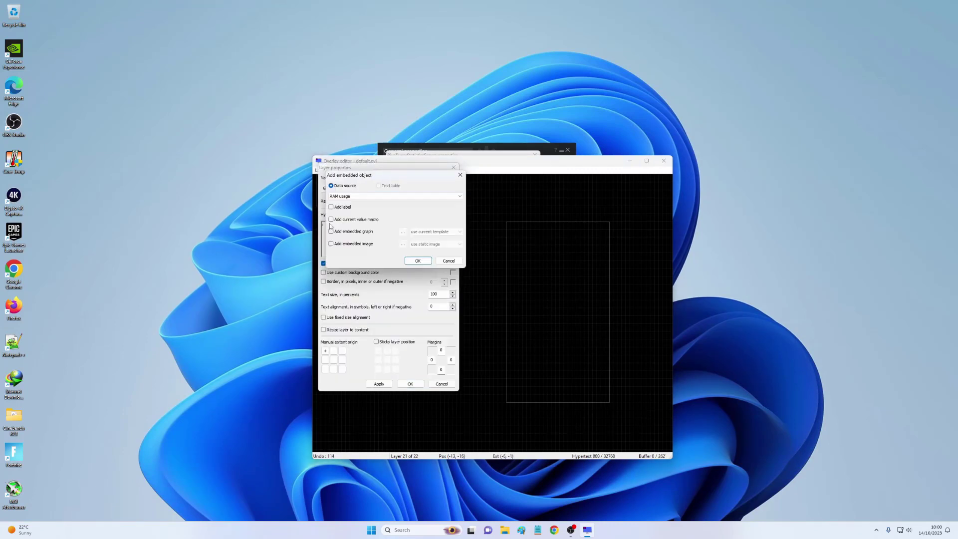
{"action": "left_click", "coordinate": [417, 260]}
{"action": "type", "text": "MB"}
{"action": "left_click", "coordinate": [410, 384]}
Duplicate the RAM label and reading one row below and insert a current value macro into the copied reading
{"action": "left_click", "coordinate": [330, 306]}
{"action": "key", "text": "ctrl+c"}
{"action": "key", "text": "ctrl+v"}
{"action": "left_click_drag", "start_coordinate": [385, 305], "coordinate": [385, 312]}
{"action": "double_click", "coordinate": [385, 313]}
{"action": "left_click_drag", "start_coordinate": [368, 226], "coordinate": [325, 225]}
{"action": "left_click", "coordinate": [452, 226]}
{"action": "left_click", "coordinate": [330, 219]}
{"action": "left_click", "coordinate": [410, 384]}
Clear the copied RAM reading's hypertext at position -13, -17 and insert a different memory data source in MB
{"action": "double_click", "coordinate": [423, 321]}
{"action": "key", "text": "BackSpace"}
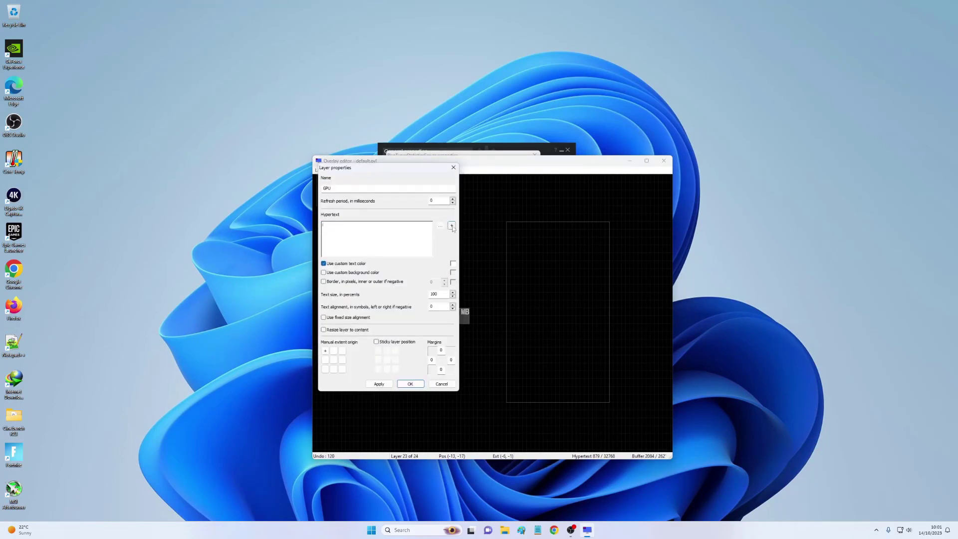
{"action": "left_click", "coordinate": [410, 384]}
{"action": "double_click", "coordinate": [372, 313]}
{"action": "left_click", "coordinate": [452, 226]}
{"action": "left_click", "coordinate": [395, 196]}
{"action": "left_click", "coordinate": [368, 272]}
{"action": "left_click", "coordinate": [411, 384]}
Change the hypertext of the duplicated RAM label at position -2, -17 to "RAM mem"
{"action": "double_click", "coordinate": [327, 311]}
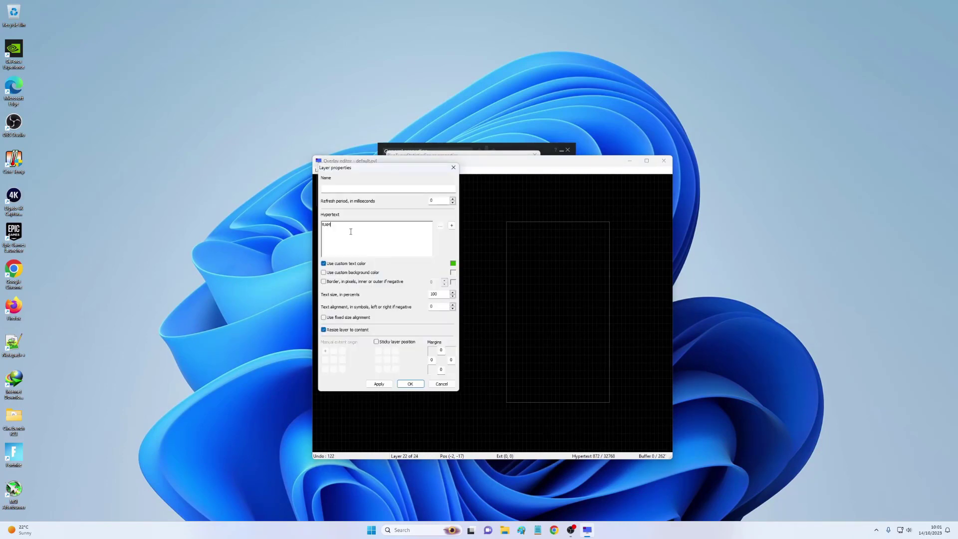
{"action": "left_click", "coordinate": [410, 384]}
{"action": "double_click", "coordinate": [330, 311]}
{"action": "left_click", "coordinate": [410, 384]}
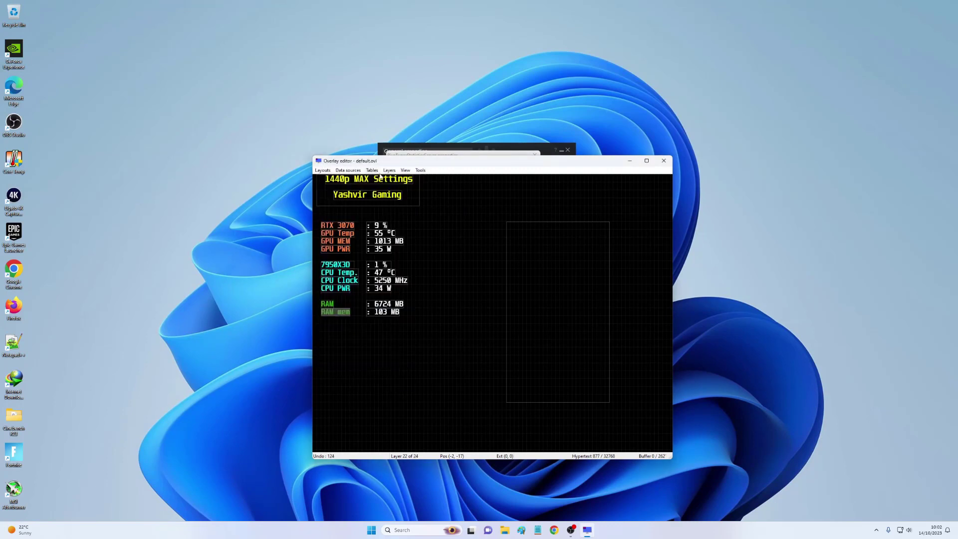
Add a text layer reading "1% Low FPS" below the RAM rows with a magenta custom text colour
{"action": "key", "text": "Insert"}
{"action": "double_click", "coordinate": [337, 328]}
{"action": "left_click_drag", "start_coordinate": [323, 225], "coordinate": [342, 231]}
{"action": "type", "text": "FPS"}
{"action": "left_click", "coordinate": [323, 264]}
{"action": "left_click", "coordinate": [453, 263]}
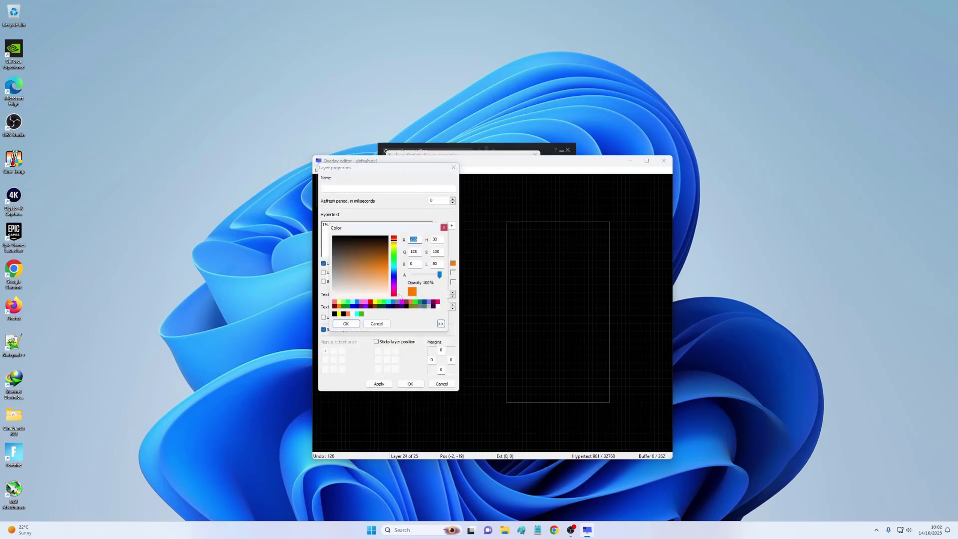
{"action": "left_click", "coordinate": [425, 303]}
{"action": "left_click", "coordinate": [346, 323]}
{"action": "left_click", "coordinate": [410, 384]}
Duplicate the RAM mem reading and place the copy beside the 1% Low FPS label at position -13, -19
{"action": "left_click", "coordinate": [377, 313]}
{"action": "key", "text": "ctrl+c"}
{"action": "key", "text": "ctrl+v"}
{"action": "left_click_drag", "start_coordinate": [391, 329], "coordinate": [384, 329]}
Try to fill the copied reading's hypertext from a data source
{"action": "double_click", "coordinate": [384, 329]}
{"action": "key", "text": "BackSpace"}
{"action": "left_click_drag", "start_coordinate": [378, 225], "coordinate": [326, 226]}
{"action": "left_click", "coordinate": [453, 227]}
{"action": "left_click", "coordinate": [453, 196]}
{"action": "left_click", "coordinate": [360, 226]}
{"action": "left_click", "coordinate": [411, 384]}
Replace the hypertext of the reading beside 1% Low FPS with the 1% low framerate macro <FR10L> followed by FPS
{"action": "double_click", "coordinate": [386, 330]}
{"action": "key", "text": "BackSpace"}
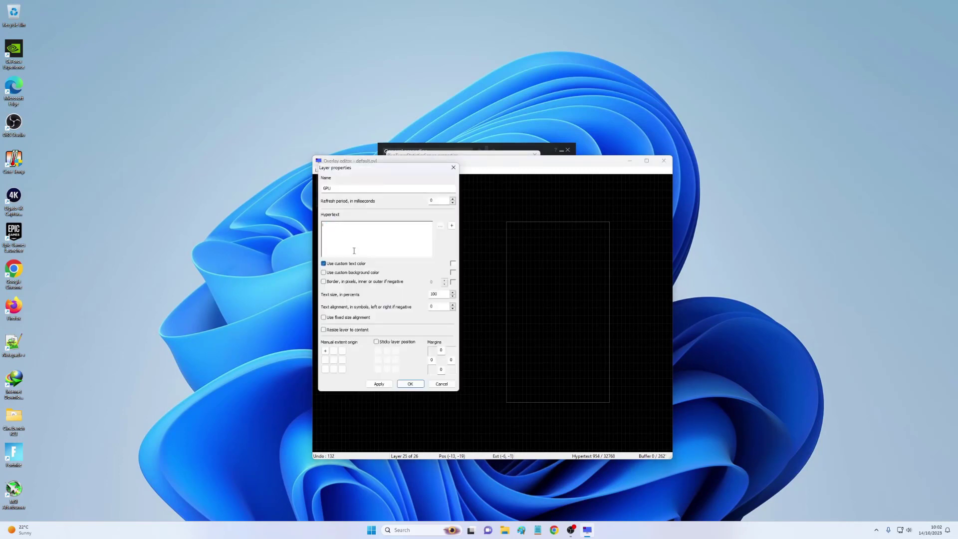
{"action": "left_click", "coordinate": [453, 227]}
{"action": "left_click", "coordinate": [350, 277]}
{"action": "left_click", "coordinate": [410, 384]}
Duplicate the 1% Low FPS label one row below and change the copy's hypertext to "0.1% Low FPS"
{"action": "left_click", "coordinate": [345, 328]}
{"action": "key", "text": "ctrl+c"}
{"action": "key", "text": "ctrl+v"}
{"action": "left_click_drag", "start_coordinate": [353, 343], "coordinate": [345, 336]}
{"action": "double_click", "coordinate": [346, 336]}
{"action": "left_click", "coordinate": [345, 231]}
{"action": "left_click", "coordinate": [410, 384]}
Remove "FPS" from both low framerate labels so they read "1% Low" and "0.1% Low"
{"action": "double_click", "coordinate": [361, 329]}
{"action": "key", "text": "BackSpace"}
{"action": "key", "text": "BackSpace"}
{"action": "key", "text": "BackSpace"}
{"action": "key", "text": "BackSpace"}
{"action": "left_click", "coordinate": [410, 384]}
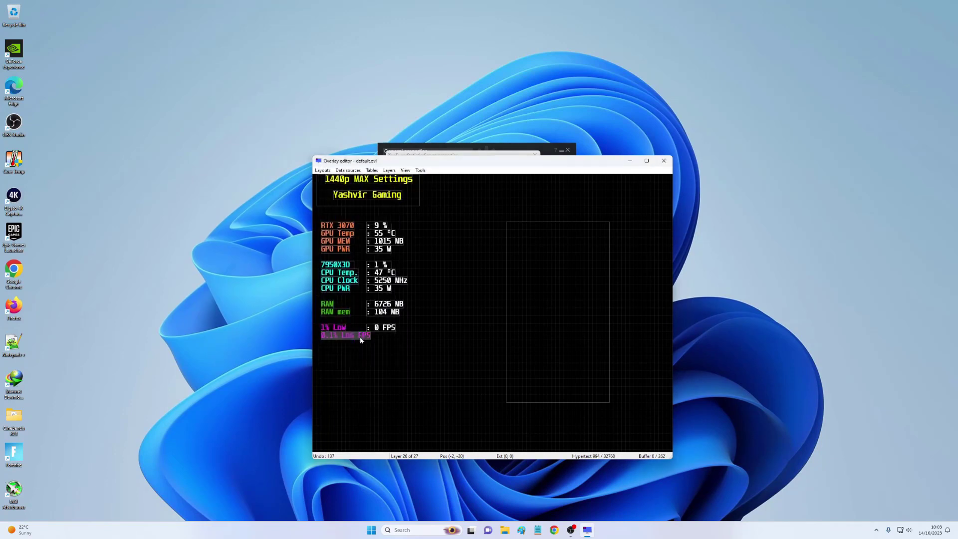
{"action": "double_click", "coordinate": [360, 337]}
{"action": "key", "text": "BackSpace"}
{"action": "key", "text": "BackSpace"}
{"action": "key", "text": "BackSpace"}
{"action": "key", "text": "BackSpace"}
{"action": "left_click", "coordinate": [411, 384]}
Set the reading beside the 0.1% Low label to the 0.1% low framerate macro <FR01L>
{"action": "double_click", "coordinate": [383, 334]}
{"action": "type", "text": "<>"}
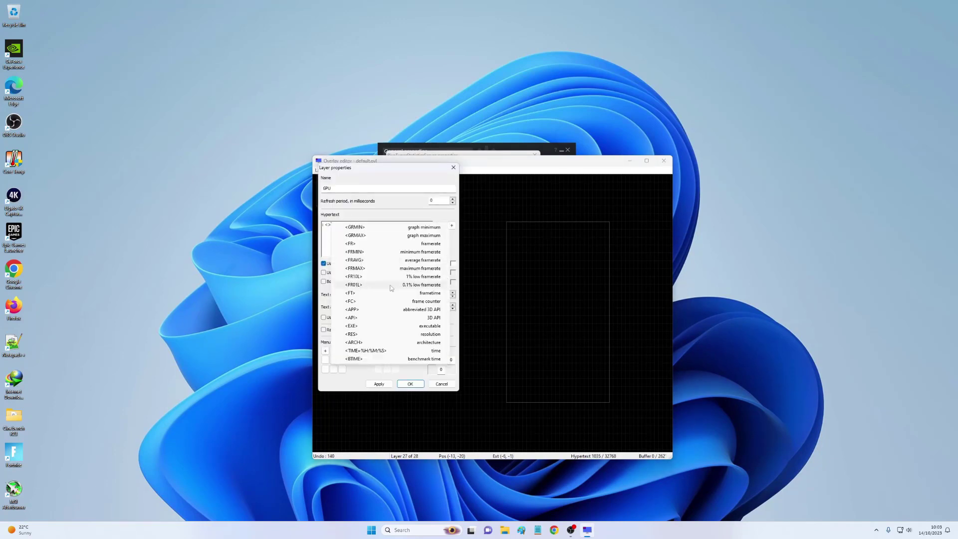
{"action": "left_click", "coordinate": [355, 286]}
{"action": "left_click", "coordinate": [410, 383]}
Duplicate the 0.1% Low label two rows below, recolour the copy red and change its hypertext for the framerate row
{"action": "left_click", "coordinate": [347, 337]}
{"action": "key", "text": "ctrl+c"}
{"action": "key", "text": "ctrl+v"}
{"action": "left_click_drag", "start_coordinate": [352, 346], "coordinate": [380, 352]}
{"action": "double_click", "coordinate": [345, 354]}
{"action": "left_click", "coordinate": [453, 263]}
{"action": "left_click", "coordinate": [394, 296]}
{"action": "left_click", "coordinate": [346, 324]}
{"action": "type", "text": "FPS"}
{"action": "left_click", "coordinate": [410, 384]}
Duplicate the 0.1% Low reading beside the red label and change its hypertext to the framerate macro <FR> followed by FPS
{"action": "left_click", "coordinate": [381, 336]}
{"action": "key", "text": "ctrl+v"}
{"action": "double_click", "coordinate": [381, 352]}
{"action": "type", "text": "<"}
{"action": "left_click", "coordinate": [350, 245]}
{"action": "type", "text": "FPS"}
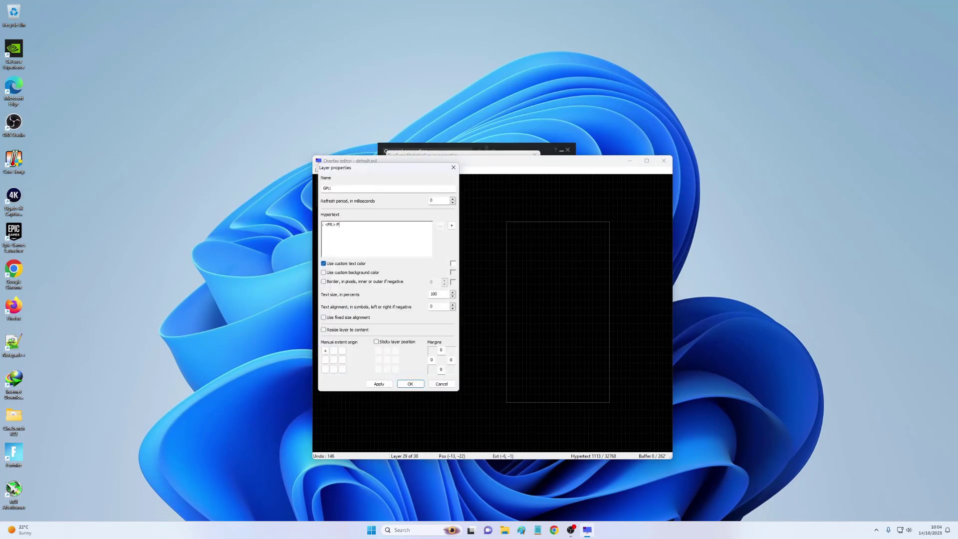
{"action": "left_click", "coordinate": [410, 384]}
Add a new text layer, place it beneath the framerate row and widen it for a graph
{"action": "left_click", "coordinate": [389, 170]}
{"action": "left_click", "coordinate": [399, 180]}
{"action": "left_click_drag", "start_coordinate": [403, 356], "coordinate": [354, 365]}
{"action": "left_click_drag", "start_coordinate": [363, 367], "coordinate": [397, 359]}
Replace the new layer's hypertext with an embedded graph of a data source
{"action": "double_click", "coordinate": [375, 365]}
{"action": "key", "text": "ctrl+a"}
{"action": "key", "text": "BackSpace"}
{"action": "right_click", "coordinate": [418, 224]}
{"action": "left_click", "coordinate": [394, 196]}
{"action": "left_click", "coordinate": [350, 229]}
{"action": "left_click", "coordinate": [436, 232]}
{"action": "left_click", "coordinate": [418, 261]}
{"action": "left_click", "coordinate": [411, 384]}
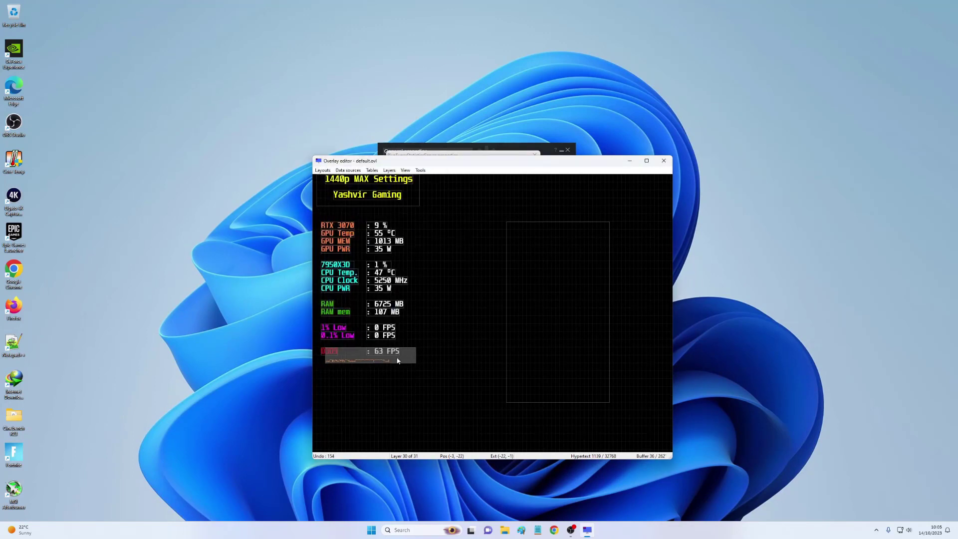
Set the graph layer's text size to 50 percent
{"action": "double_click", "coordinate": [394, 359]}
{"action": "left_click_drag", "start_coordinate": [440, 294], "coordinate": [382, 289]}
{"action": "type", "text": "50"}
{"action": "left_click", "coordinate": [411, 384]}
Add a text layer by the graph, change its hypertext to "<FR>" and give it a custom text colour
{"action": "left_click", "coordinate": [389, 170]}
{"action": "left_click", "coordinate": [399, 181]}
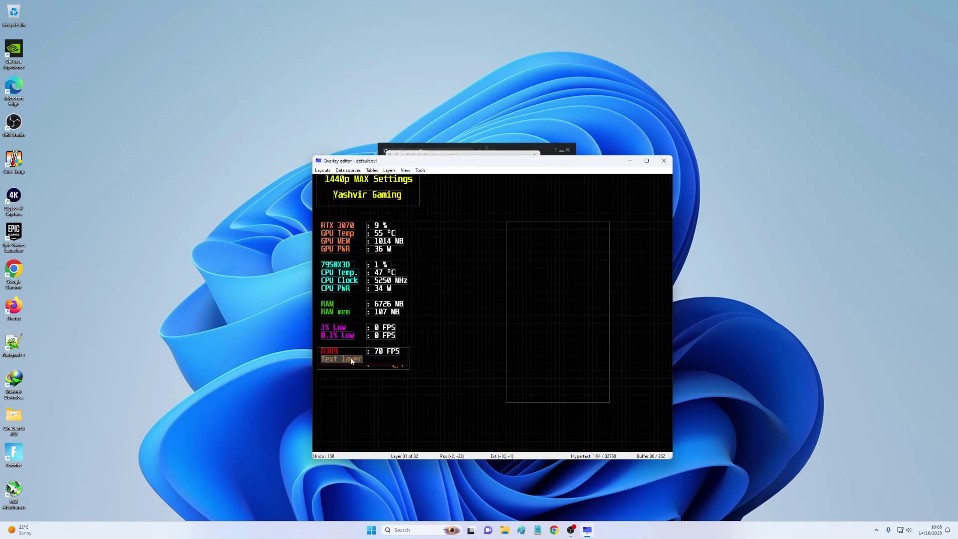
{"action": "double_click", "coordinate": [442, 367]}
{"action": "key", "text": "ctrl+a"}
{"action": "type", "text": "<FR>"}
{"action": "left_click_drag", "start_coordinate": [353, 359], "coordinate": [346, 408]}
{"action": "left_click", "coordinate": [453, 263]}
{"action": "left_click", "coordinate": [389, 266]}
{"action": "left_click", "coordinate": [346, 324]}
{"action": "left_click", "coordinate": [410, 384]}
Add another text layer well below the graph at position -3, -29 and open its properties
{"action": "left_click", "coordinate": [389, 171]}
{"action": "left_click", "coordinate": [399, 180]}
{"action": "double_click", "coordinate": [346, 408]}
{"action": "left_click", "coordinate": [446, 215]}
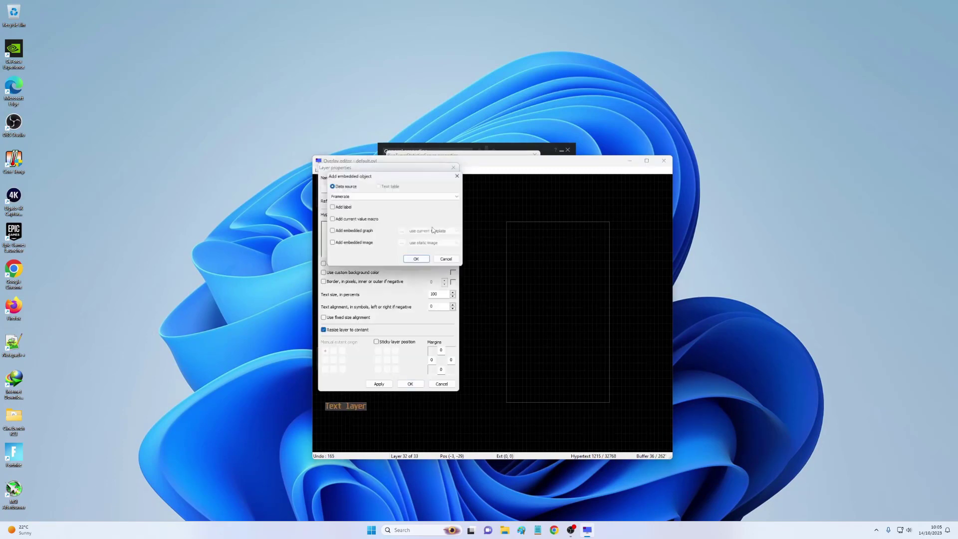
{"action": "left_click", "coordinate": [394, 196]}
{"action": "left_click", "coordinate": [360, 218]}
{"action": "left_click", "coordinate": [461, 175]}
Set the new layer's hypertext to "<MS> ms" and give it a custom text colour
{"action": "left_click", "coordinate": [377, 235]}
{"action": "type", "text": "<MS"}
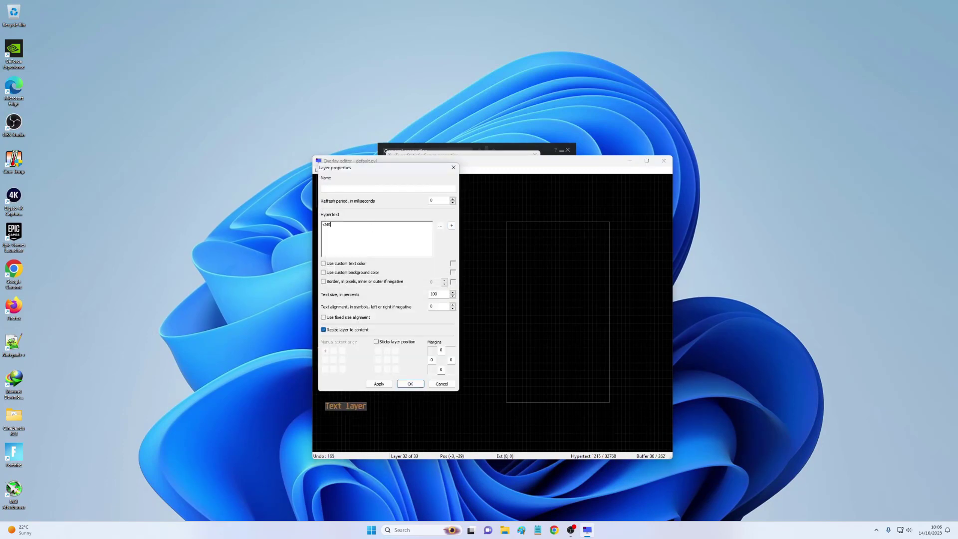
{"action": "left_click", "coordinate": [323, 263]}
{"action": "left_click", "coordinate": [453, 264]}
{"action": "left_click", "coordinate": [346, 323]}
{"action": "left_click", "coordinate": [410, 384]}
Replace the <MS> placeholder in the layer's hypertext with a built-in macro
{"action": "double_click", "coordinate": [340, 406]}
{"action": "left_click_drag", "start_coordinate": [331, 225], "coordinate": [325, 225]}
{"action": "key", "text": "BackSpace"}
{"action": "right_click", "coordinate": [328, 223]}
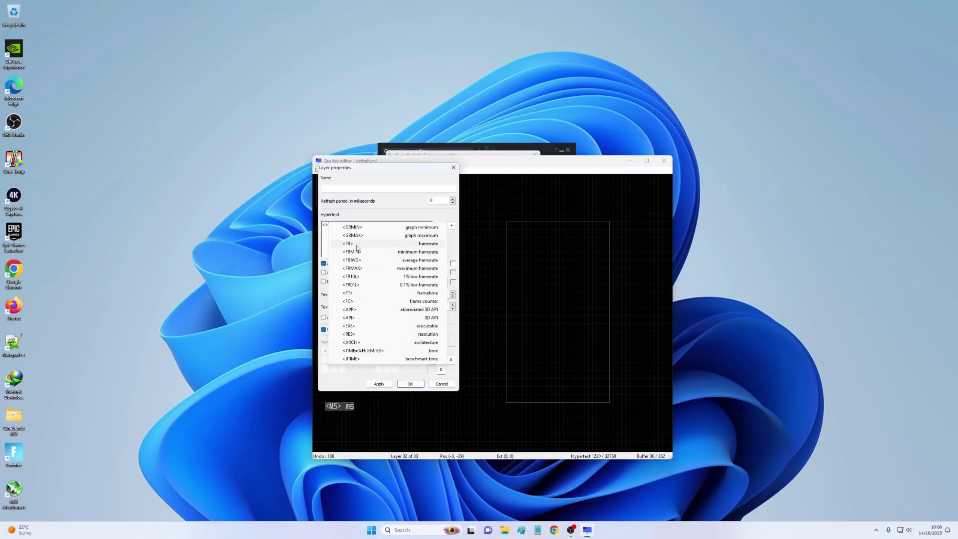
{"action": "left_click", "coordinate": [356, 309]}
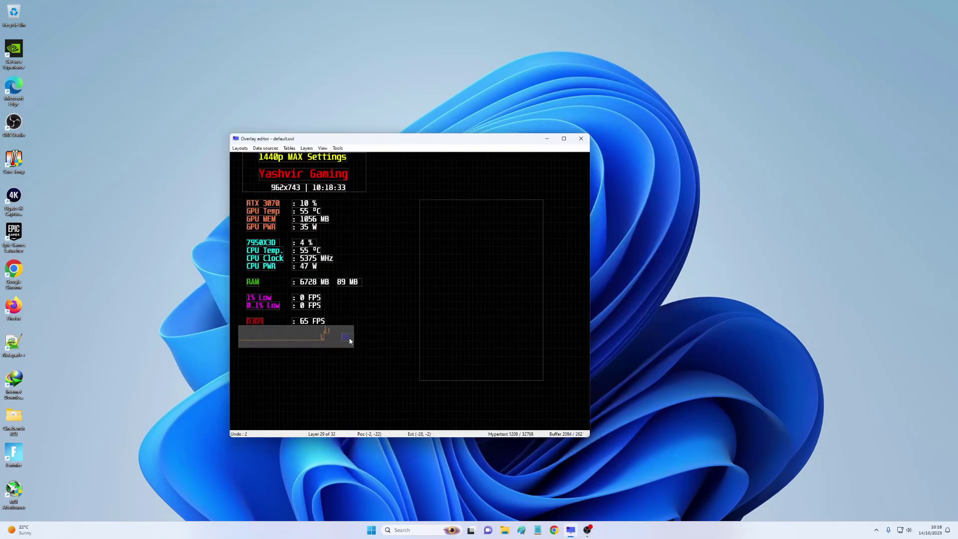
Move the blue text layer by the graph to position -26, -22 and change its hypertext to "<FT> ms"
{"action": "mouse_move", "coordinate": [350, 339]}
{"action": "left_mouse_down"}
{"action": "mouse_move", "coordinate": [368, 355]}
{"action": "mouse_move", "coordinate": [350, 360]}
{"action": "mouse_move", "coordinate": [346, 335]}
{"action": "left_mouse_up"}
{"action": "double_click", "coordinate": [346, 335]}
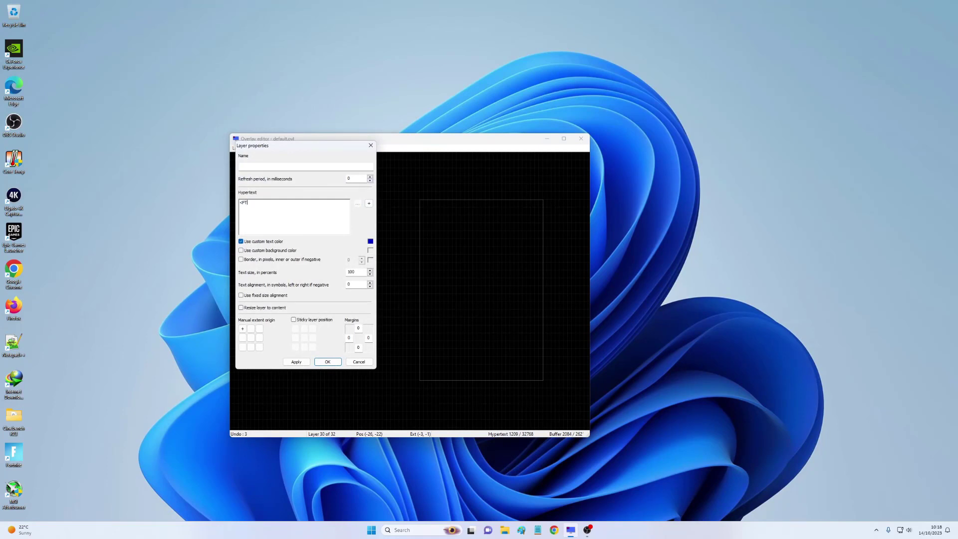
{"action": "key", "text": "Return"}
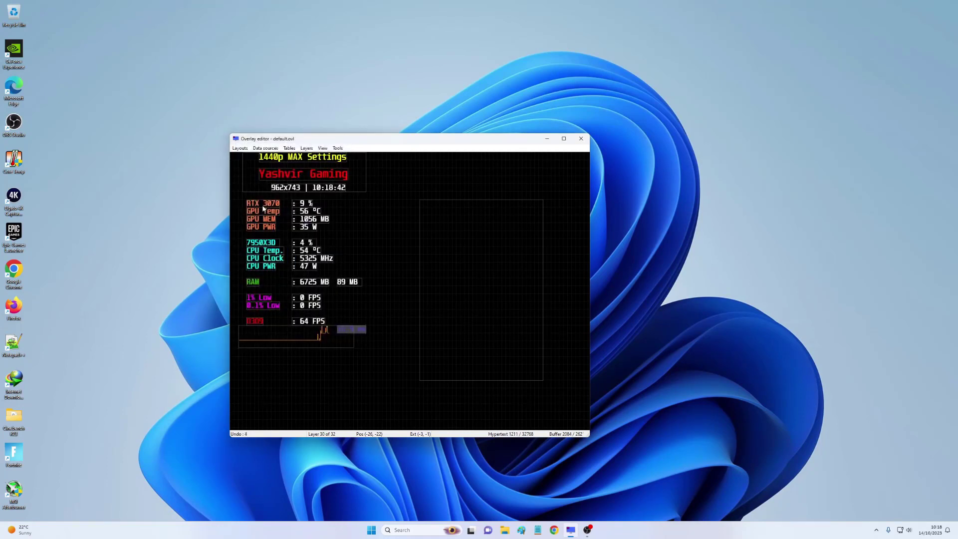
Enlarge the graph layer to an extent of -32, -2 and place the frametime text inside it at position -27, -24
{"action": "left_click", "coordinate": [357, 343]}
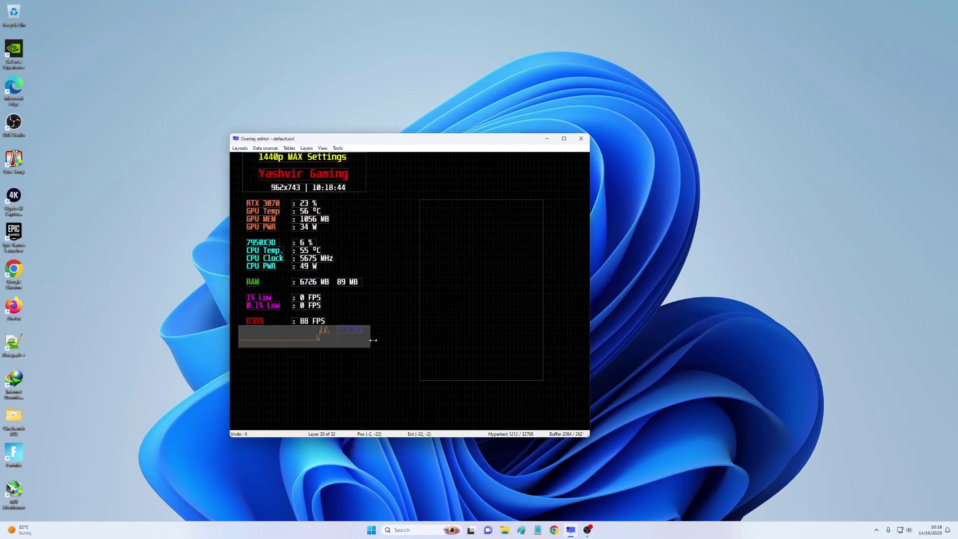
{"action": "double_click", "coordinate": [341, 342]}
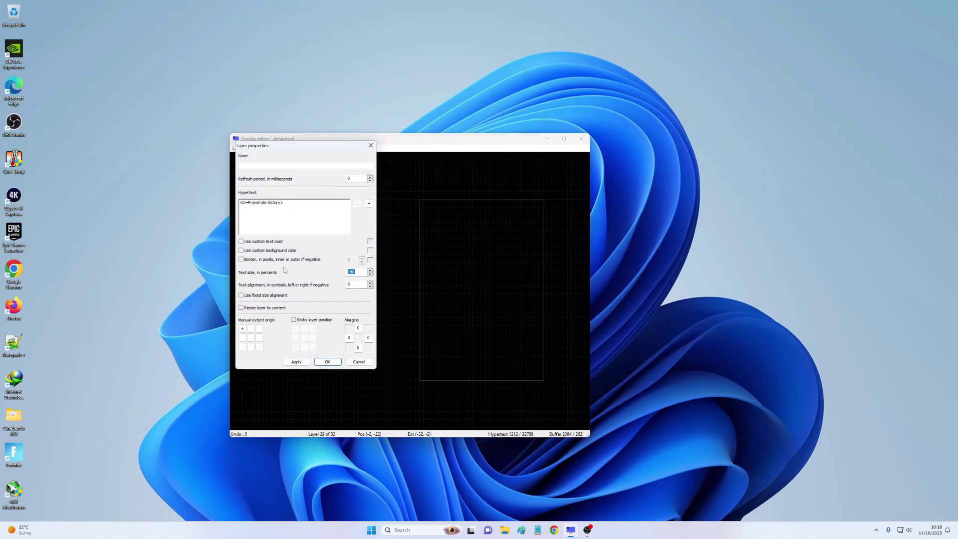
{"action": "key", "text": "Return"}
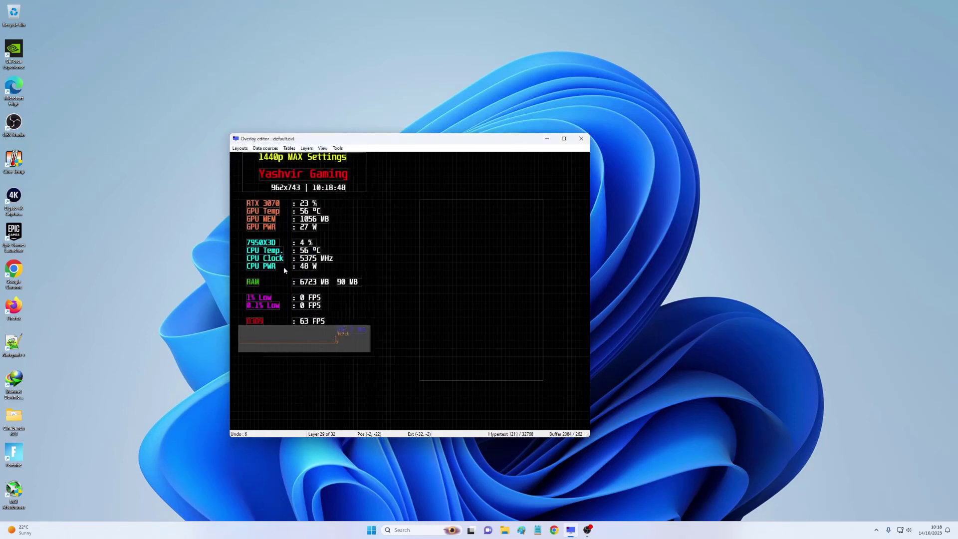
{"action": "left_click", "coordinate": [357, 335]}
{"action": "left_click_drag", "start_coordinate": [358, 337], "coordinate": [359, 349]}
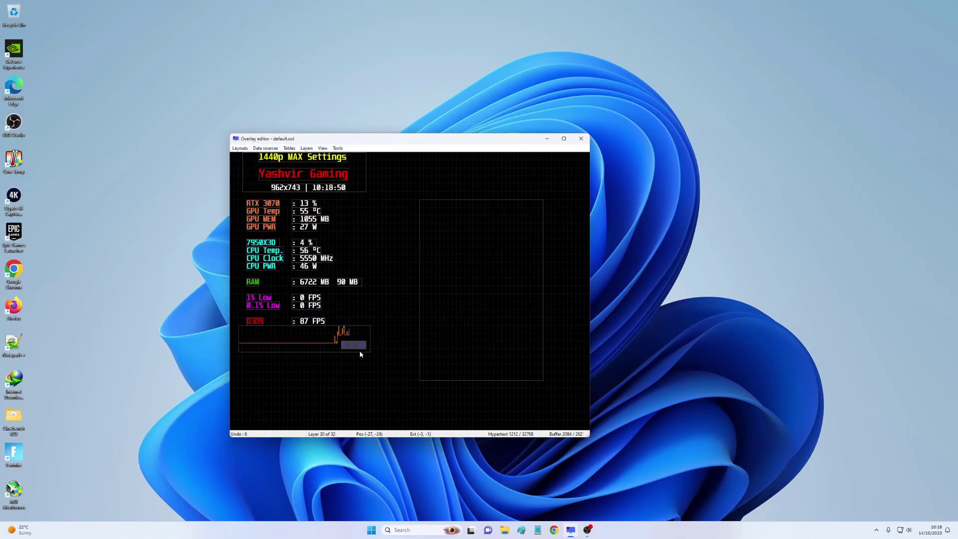
Set the text size of the red 3D API label to 140 percent
{"action": "double_click", "coordinate": [255, 321]}
{"action": "double_click", "coordinate": [348, 272]}
{"action": "type", "text": "140"}
{"action": "key", "text": "Return"}
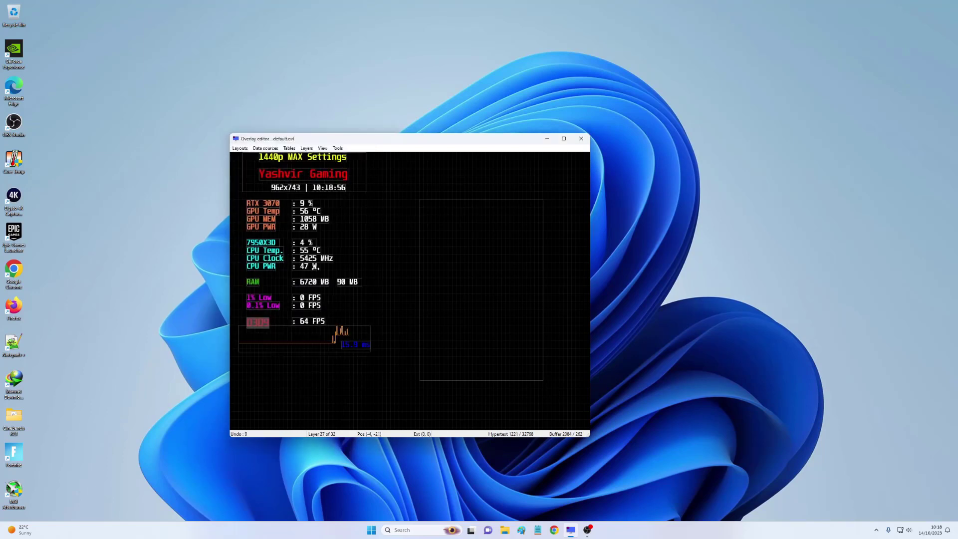
{"action": "left_click_drag", "start_coordinate": [312, 340], "coordinate": [312, 340]}
{"action": "left_click", "coordinate": [359, 348]}
{"action": "double_click", "coordinate": [359, 352]}
{"action": "key", "text": "Return"}
{"action": "left_click", "coordinate": [294, 346]}
{"action": "left_click", "coordinate": [356, 344]}
Reduce the size of the empty frame layer and reposition it beside the readings
{"action": "left_click_drag", "start_coordinate": [517, 327], "coordinate": [339, 327]}
{"action": "left_click_drag", "start_coordinate": [345, 381], "coordinate": [345, 357]}
{"action": "left_click_drag", "start_coordinate": [366, 299], "coordinate": [506, 291]}
Add a text layer below the graph with the hypertext "AVG. FPS"
{"action": "left_click", "coordinate": [306, 148]}
{"action": "left_click", "coordinate": [317, 155]}
{"action": "double_click", "coordinate": [263, 376]}
{"action": "left_click_drag", "start_coordinate": [247, 157], "coordinate": [320, 378]}
{"action": "type", "text": "AVF"}
{"action": "type", "text": "FPS"}
{"action": "left_click", "coordinate": [327, 362]}
Duplicate the AVG. FPS layer beside the label and try adding the Framerate Avg data source to the copy
{"action": "key", "text": "ctrl+c"}
{"action": "key", "text": "ctrl+v"}
{"action": "double_click", "coordinate": [320, 379]}
{"action": "type", "text": ":"}
{"action": "left_click", "coordinate": [369, 204]}
{"action": "left_click", "coordinate": [313, 174]}
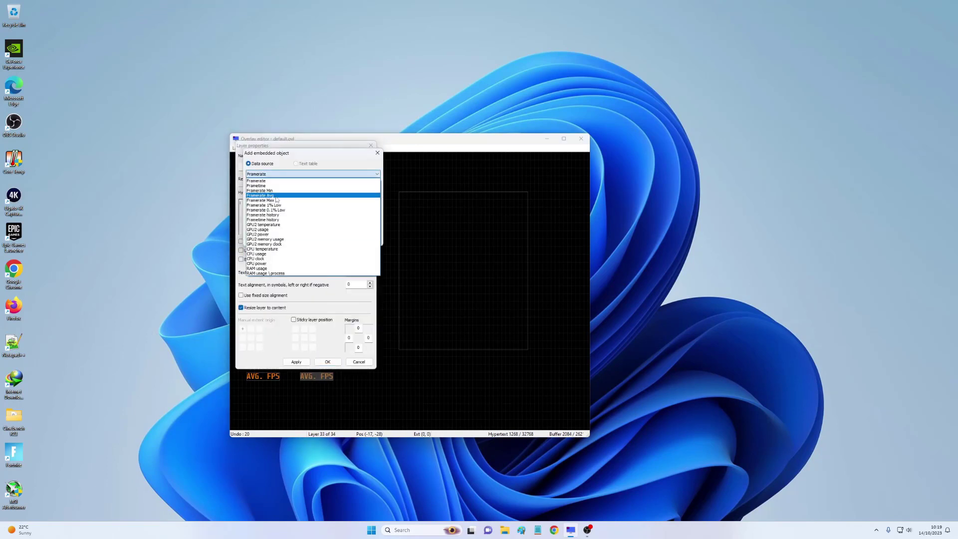
{"action": "left_click", "coordinate": [276, 197]}
{"action": "left_click", "coordinate": [334, 238]}
Set the copy's hypertext to ": <FRAVG> FPS" and name the layer "AVG FPS"
{"action": "left_click_drag", "start_coordinate": [242, 203], "coordinate": [256, 204]}
{"action": "type", "text": "<>"}
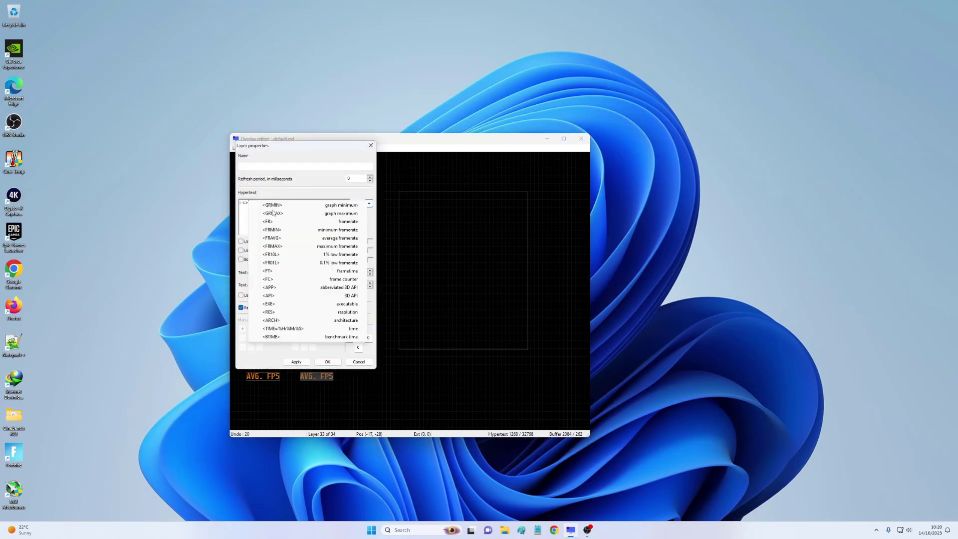
{"action": "left_click", "coordinate": [280, 238]}
{"action": "type", "text": "FPS"}
{"action": "left_click", "coordinate": [253, 167]}
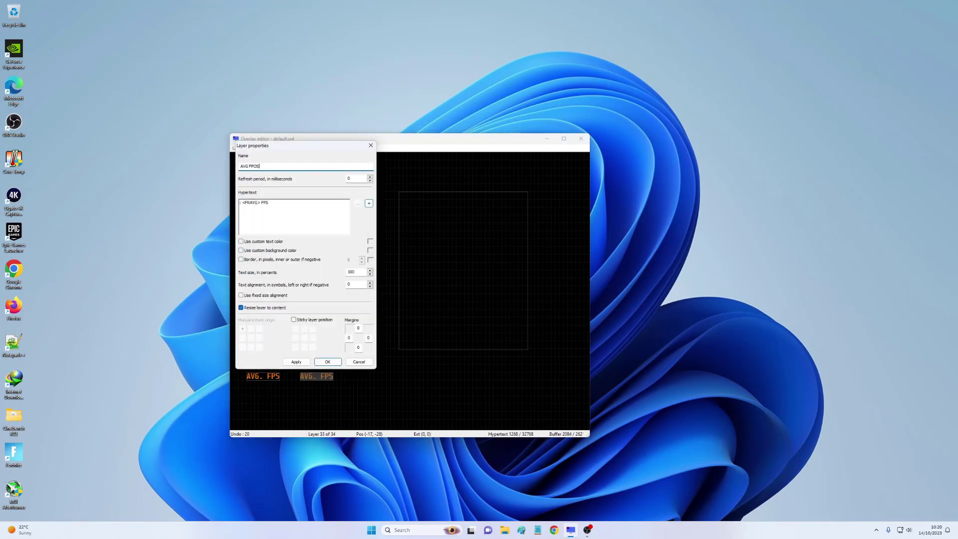
{"action": "left_click", "coordinate": [327, 362]}
Align the AVG. FPS label and its value on one row below the graph and make the value's text white
{"action": "left_click_drag", "start_coordinate": [273, 378], "coordinate": [272, 360]}
{"action": "left_click_drag", "start_coordinate": [299, 378], "coordinate": [305, 366]}
{"action": "double_click", "coordinate": [305, 364]}
{"action": "left_click", "coordinate": [369, 242]}
{"action": "left_click", "coordinate": [278, 292]}
{"action": "left_click", "coordinate": [275, 292]}
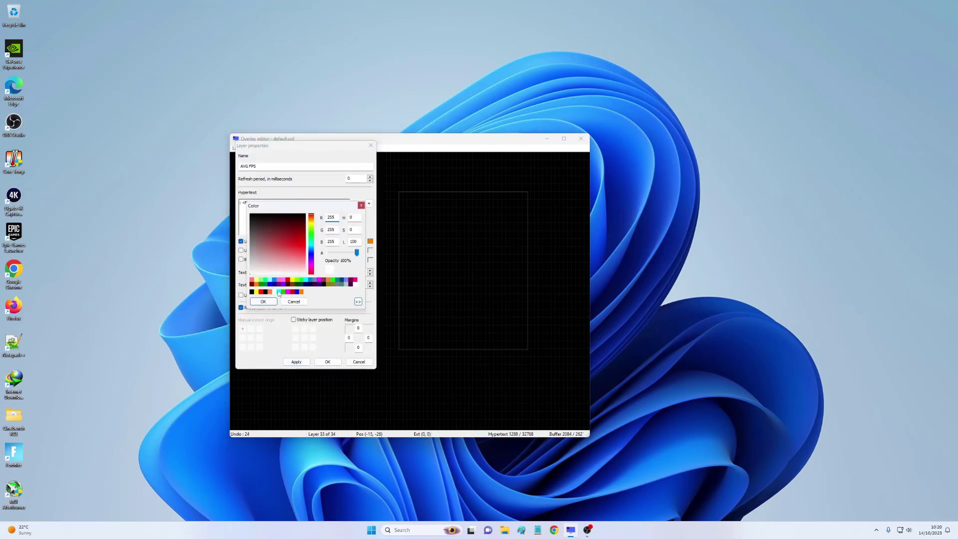
{"action": "left_click", "coordinate": [263, 302]}
{"action": "left_click", "coordinate": [328, 362]}
Duplicate the AVG. FPS label, moving the original down and placing the copy beside the average value
{"action": "key", "text": "Insert"}
{"action": "left_click", "coordinate": [328, 362]}
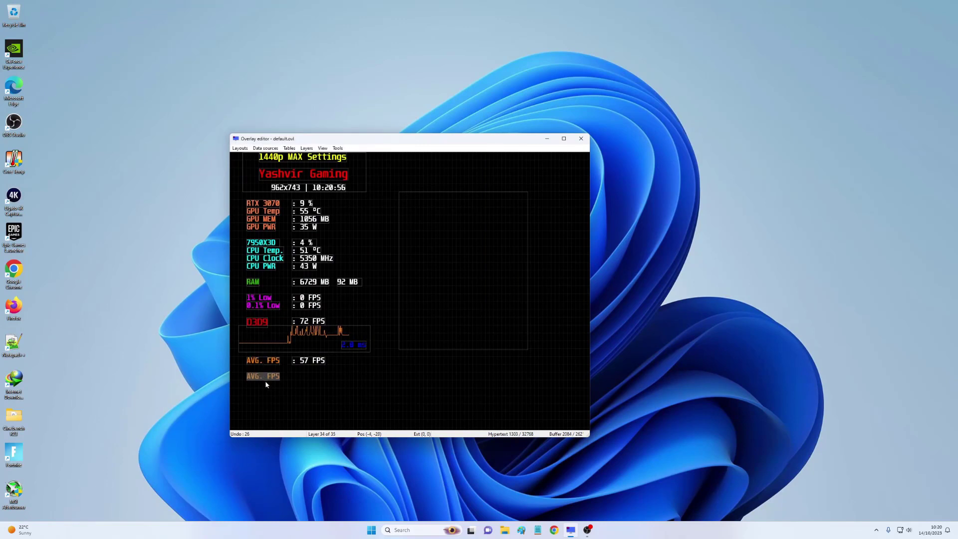
{"action": "left_click_drag", "start_coordinate": [264, 361], "coordinate": [264, 392]}
{"action": "left_click_drag", "start_coordinate": [266, 377], "coordinate": [263, 361]}
Change the text of the upper AVG. FPS label to "MIN. FPS"
{"action": "double_click", "coordinate": [263, 361]}
{"action": "left_click_drag", "start_coordinate": [248, 203], "coordinate": [239, 203]}
{"action": "type", "text": "MIN"}
{"action": "left_click", "coordinate": [328, 361]}
{"action": "double_click", "coordinate": [261, 361]}
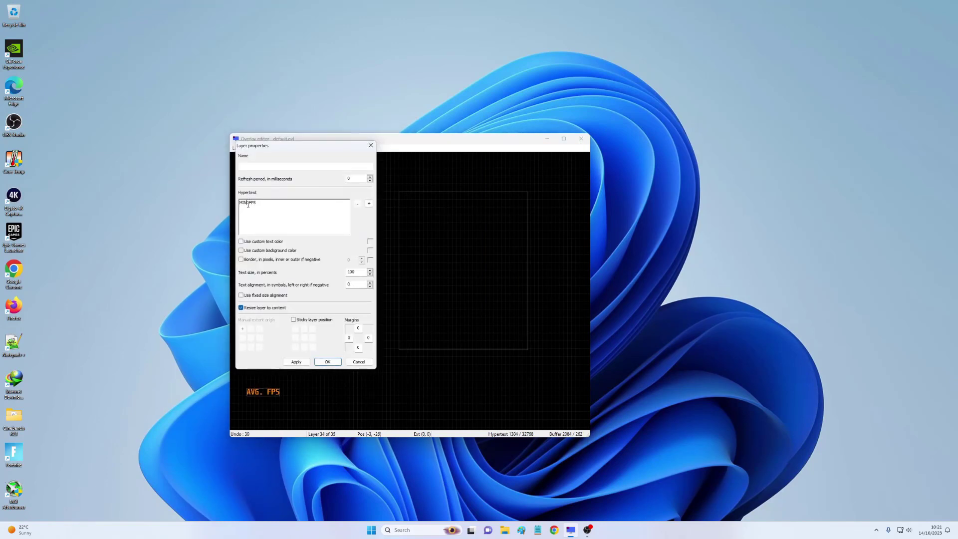
{"action": "type", "text": "."}
{"action": "left_click", "coordinate": [327, 362]}
Place the AVG. FPS label directly under MIN. FPS and duplicate the FPS value onto the same row
{"action": "left_click_drag", "start_coordinate": [264, 394], "coordinate": [308, 370]}
{"action": "left_click", "coordinate": [308, 360]}
{"action": "key", "text": "ctrl+c"}
{"action": "key", "text": "ctrl+v"}
Change the macro in the MIN. FPS row's value to the minimum framerate
{"action": "double_click", "coordinate": [307, 369]}
{"action": "right_click", "coordinate": [249, 202]}
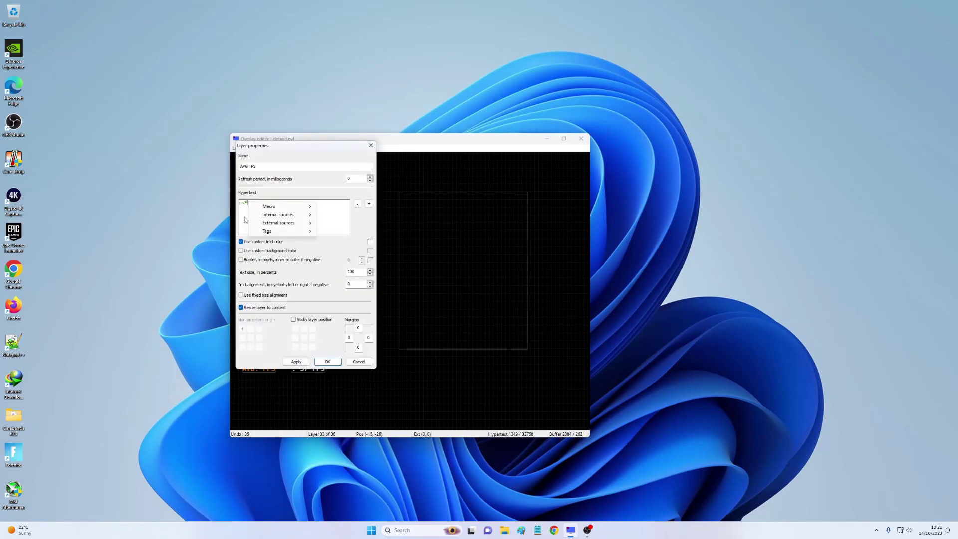
{"action": "left_click", "coordinate": [245, 217]}
{"action": "key", "text": "BackSpace"}
{"action": "left_click", "coordinate": [328, 362]}
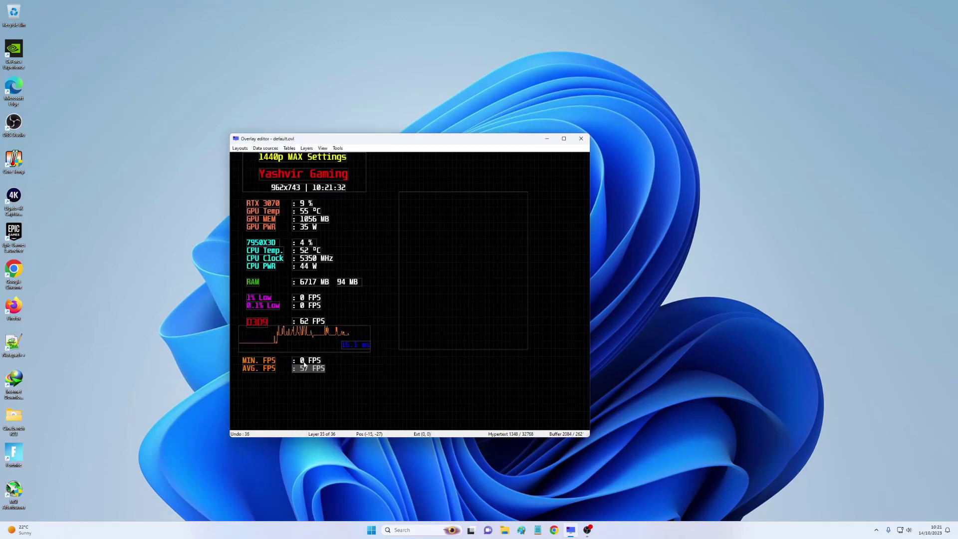
Fit the frame layer around the readings with extent -31, -23 and move the graph to -3, -23 with extent -31, -3
{"action": "left_click", "coordinate": [306, 314]}
{"action": "left_click_drag", "start_coordinate": [283, 357], "coordinate": [282, 380]}
{"action": "left_click_drag", "start_coordinate": [241, 331], "coordinate": [293, 342]}
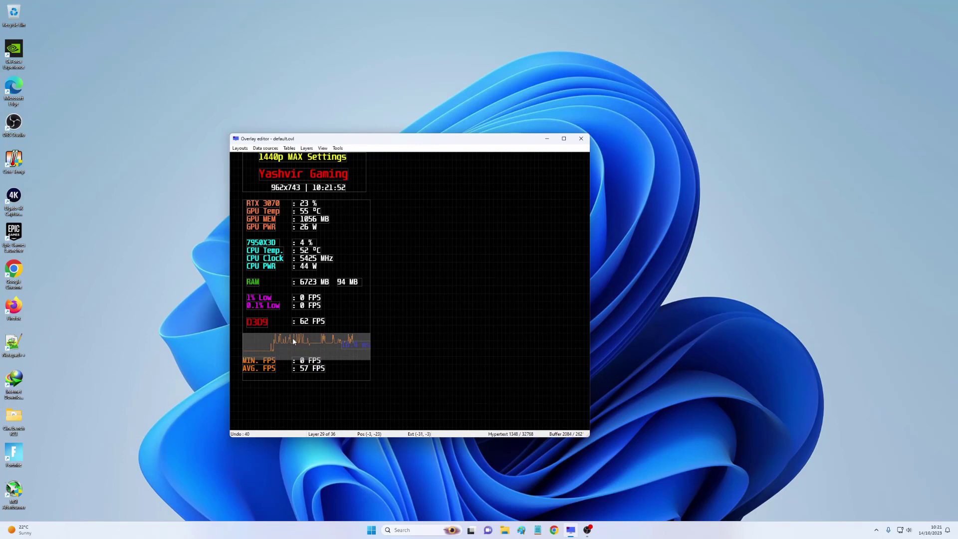
Give the graph layer a custom near-white colour of RGB 249, 249, 249
{"action": "double_click", "coordinate": [293, 341]}
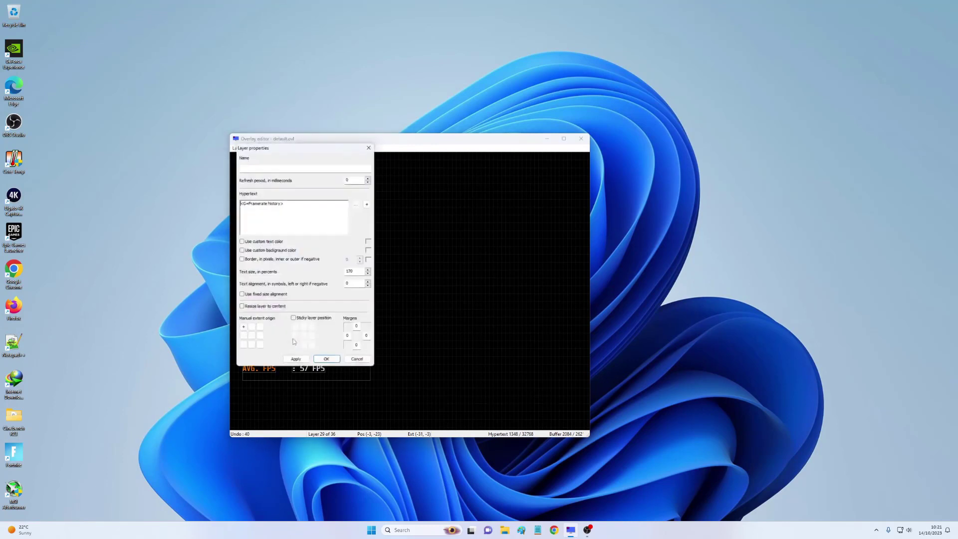
{"action": "left_click", "coordinate": [370, 241]}
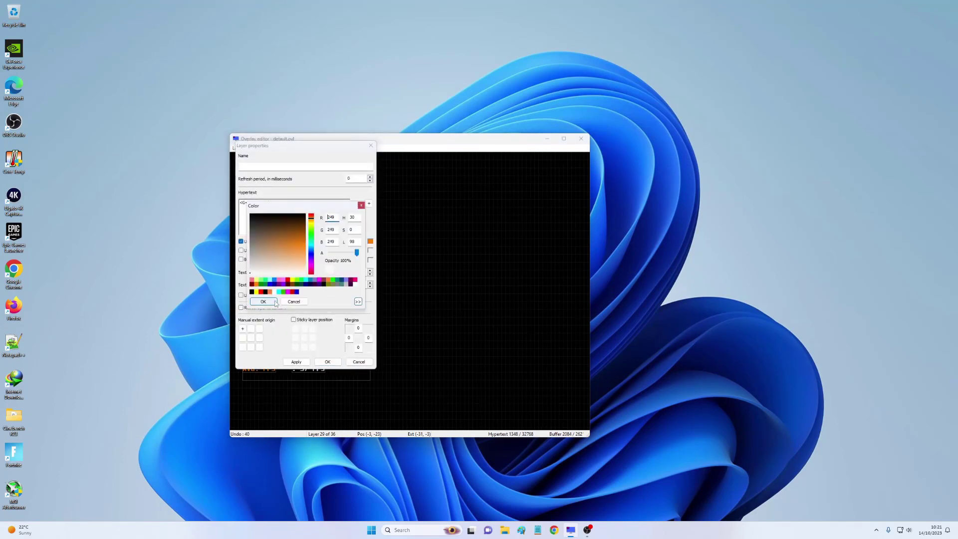
{"action": "left_click", "coordinate": [276, 302]}
{"action": "left_click", "coordinate": [325, 363]}
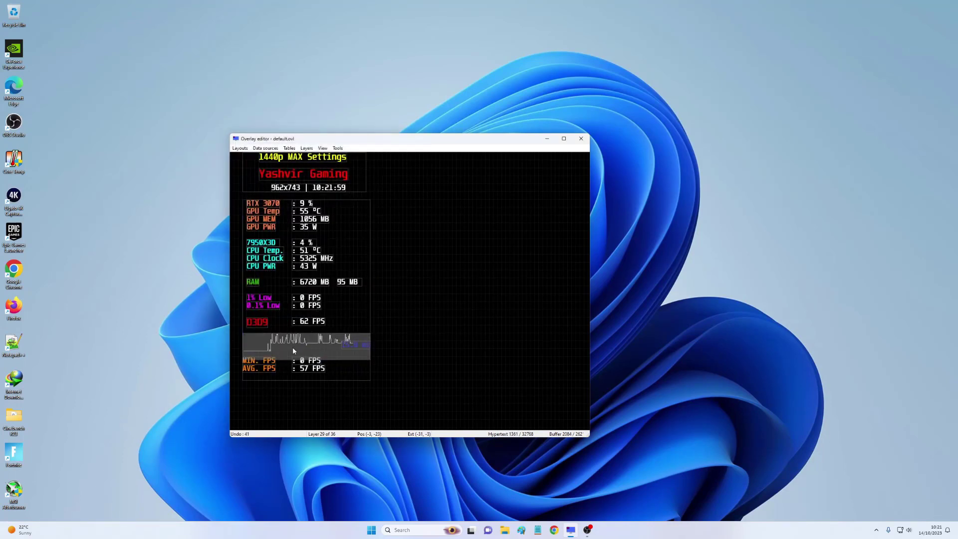
Move the frametime text to position -27, -25 and set its text size to 80 percent
{"action": "left_click", "coordinate": [328, 244]}
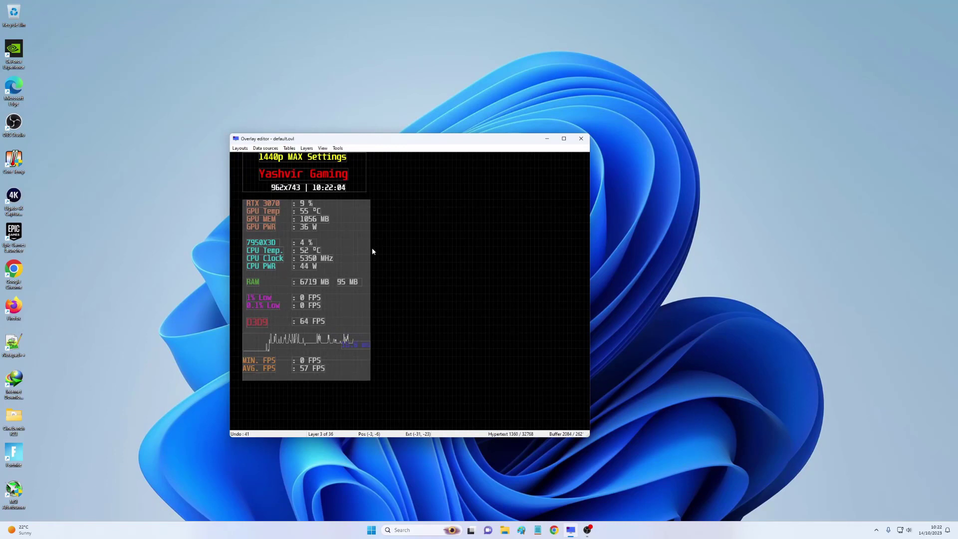
{"action": "left_click_drag", "start_coordinate": [358, 342], "coordinate": [357, 355]}
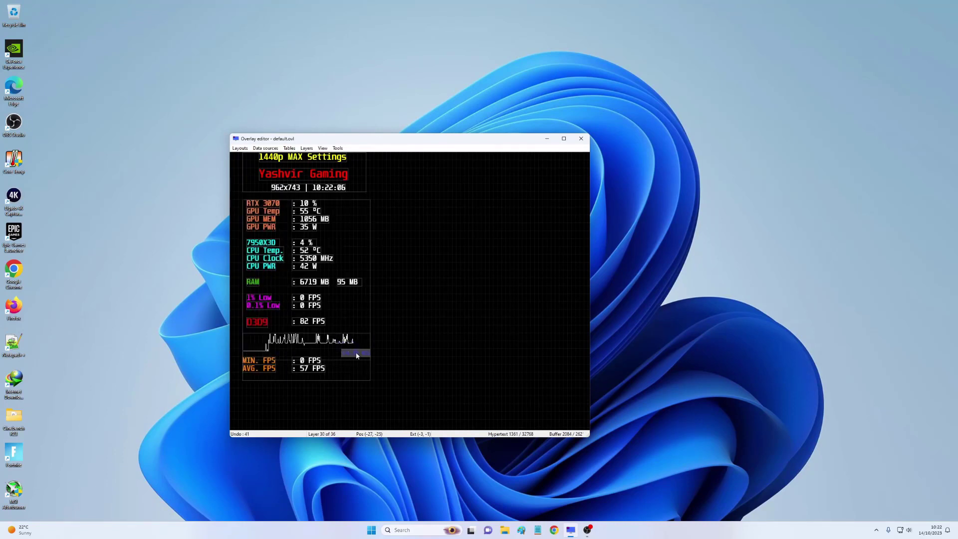
{"action": "double_click", "coordinate": [357, 355]}
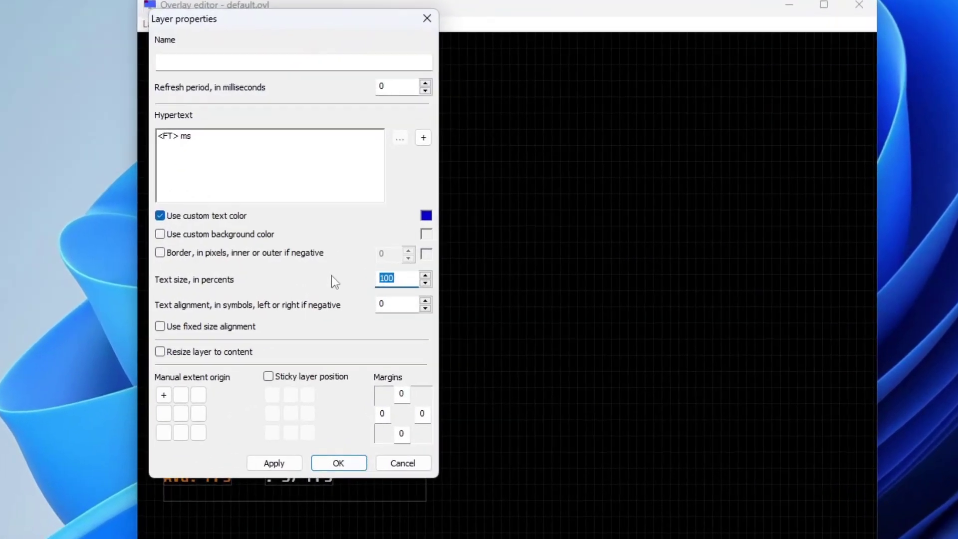
{"action": "type", "text": "80"}
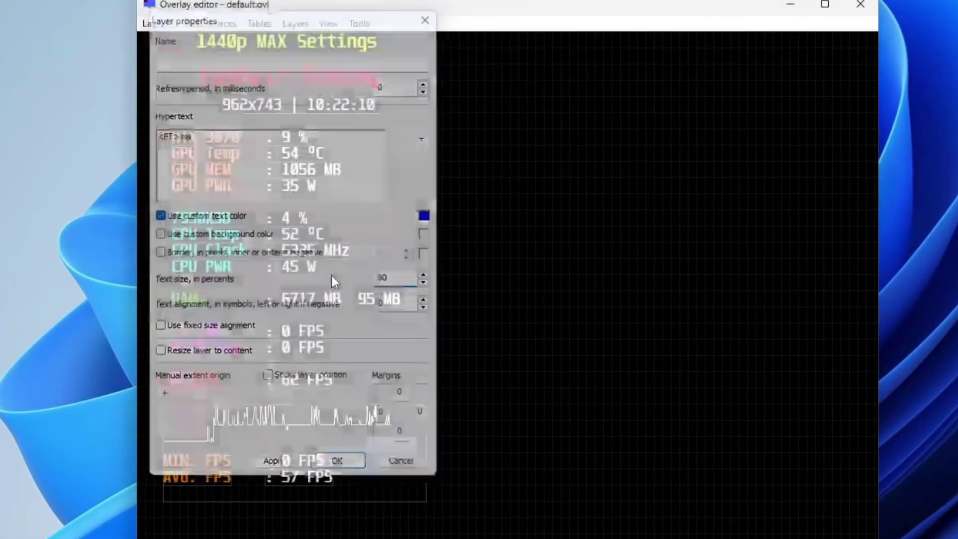
Change the frametime text colour to near-white, RGB 247, 247, 247
{"action": "double_click", "coordinate": [387, 447]}
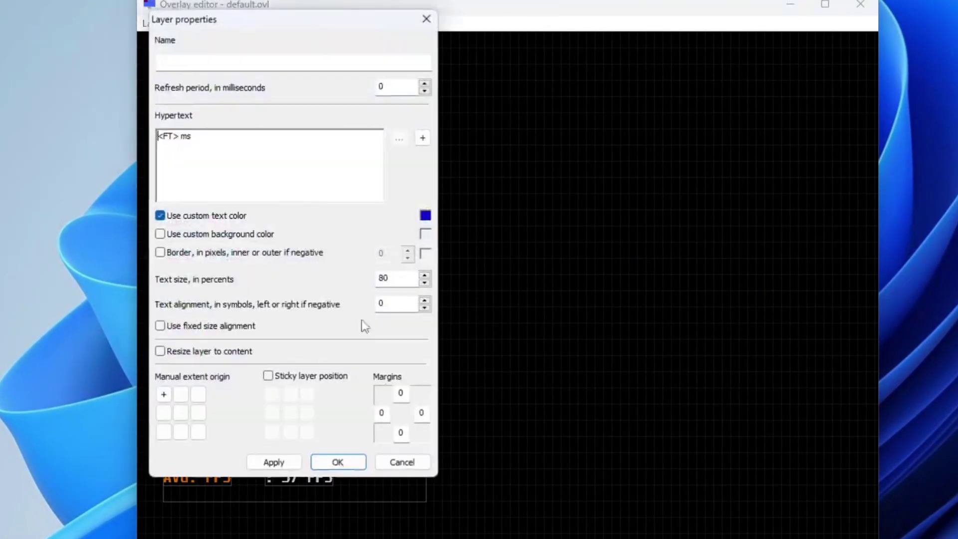
{"action": "left_click", "coordinate": [430, 218]}
{"action": "left_click_drag", "start_coordinate": [196, 272], "coordinate": [178, 280]}
{"action": "left_click", "coordinate": [200, 341]}
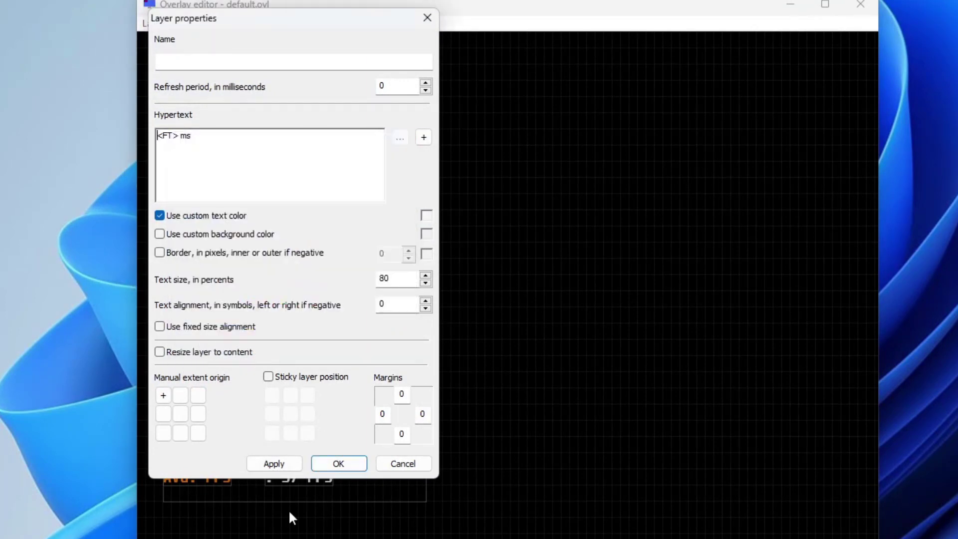
{"action": "left_click", "coordinate": [338, 463]}
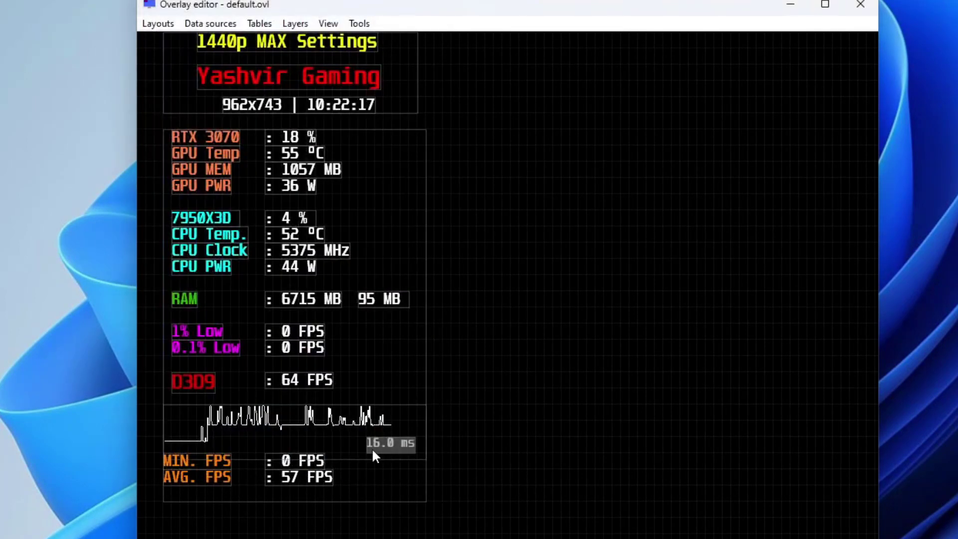
Set the frametime text's custom colour to cyan, RGB 42, 224, 248
{"action": "double_click", "coordinate": [387, 444]}
{"action": "left_click", "coordinate": [430, 217]}
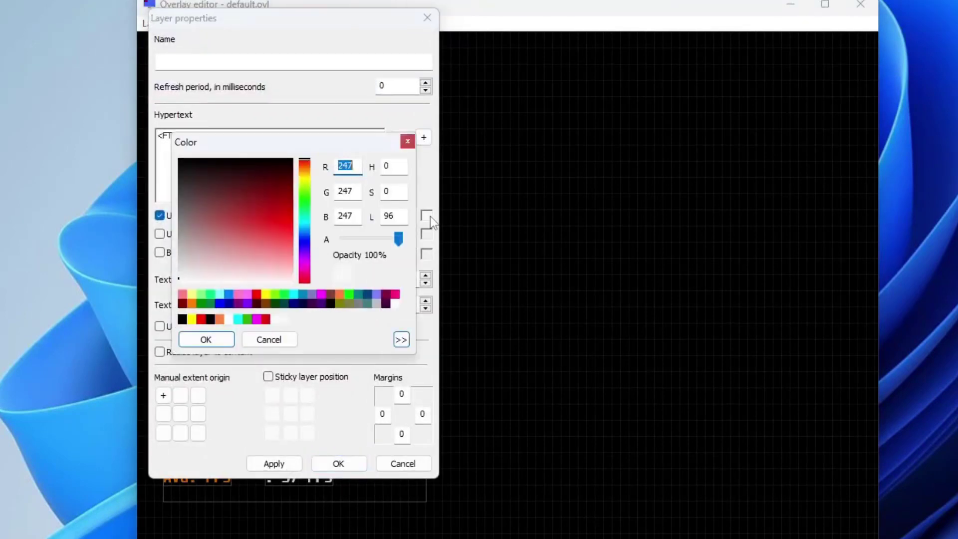
{"action": "left_click", "coordinate": [304, 223]}
{"action": "left_click", "coordinate": [285, 230]}
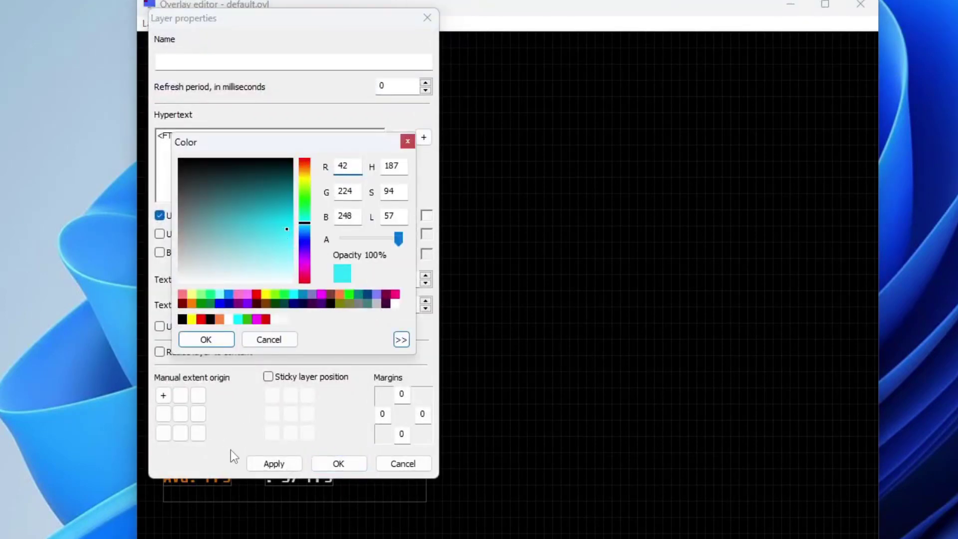
{"action": "left_click", "coordinate": [318, 466]}
{"action": "left_click", "coordinate": [205, 339]}
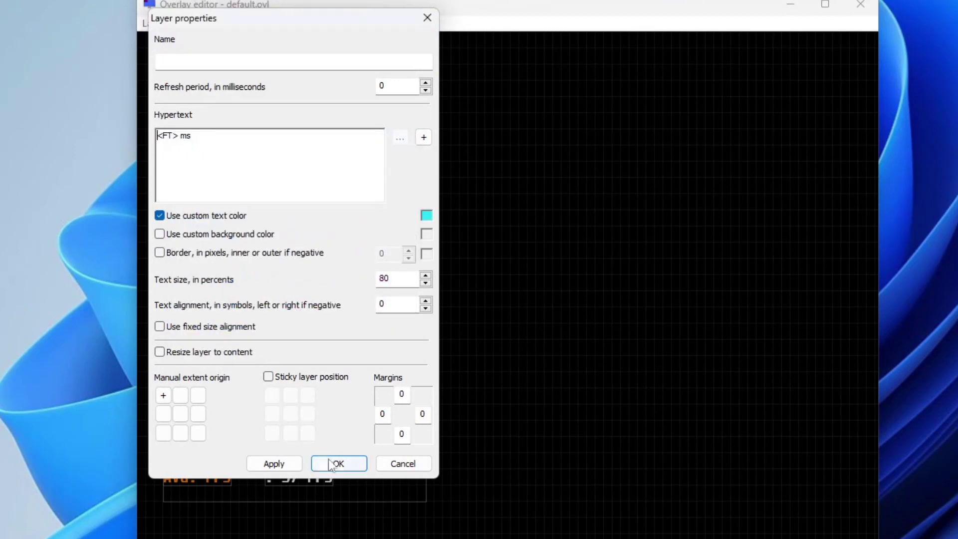
{"action": "left_click", "coordinate": [337, 463]}
{"action": "left_click", "coordinate": [381, 484]}
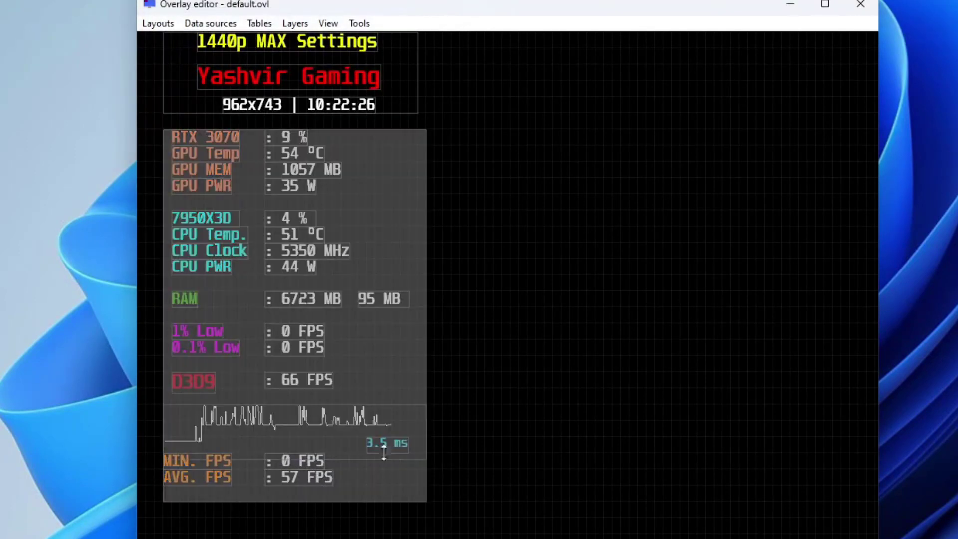
{"action": "left_click_drag", "start_coordinate": [391, 207], "coordinate": [369, 222]}
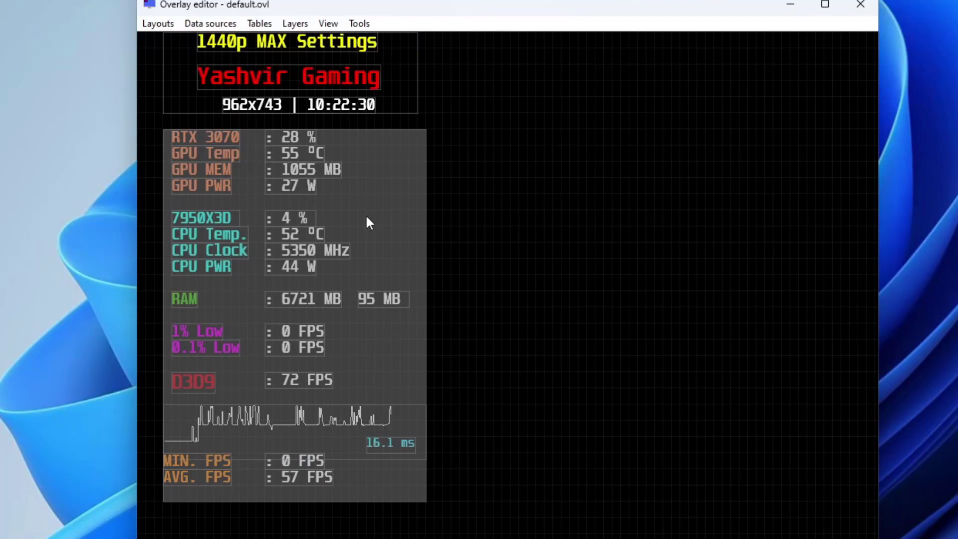
{"action": "left_click", "coordinate": [280, 106]}
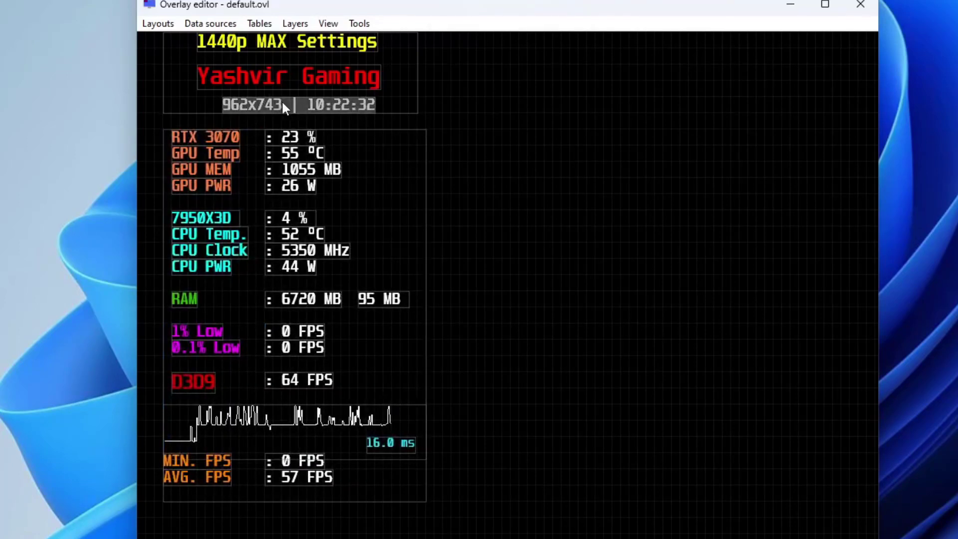
Clear the hypertext of the resolution and time layer in the header and name the layer Driver VErsion
{"action": "double_click", "coordinate": [285, 104]}
{"action": "left_click", "coordinate": [278, 149]}
{"action": "key", "text": "ctrl+a"}
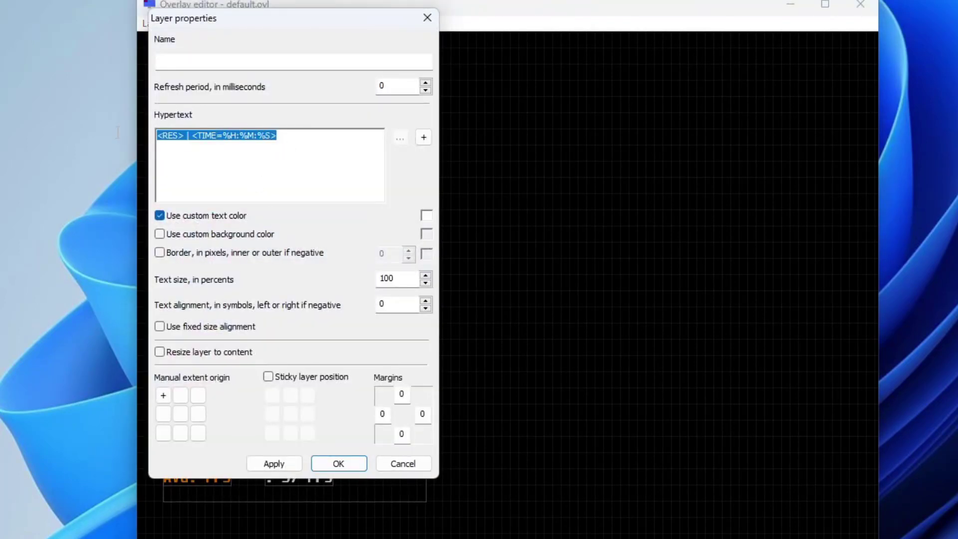
{"action": "key", "text": "BackSpace"}
{"action": "left_click", "coordinate": [213, 60]}
{"action": "type", "text": "Driver VErsion"}
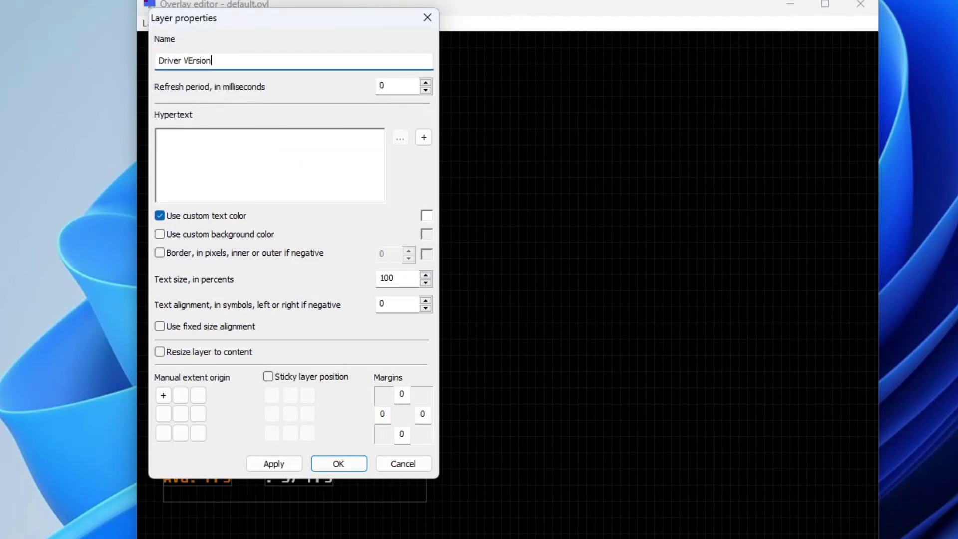
{"action": "key", "text": "Tab"}
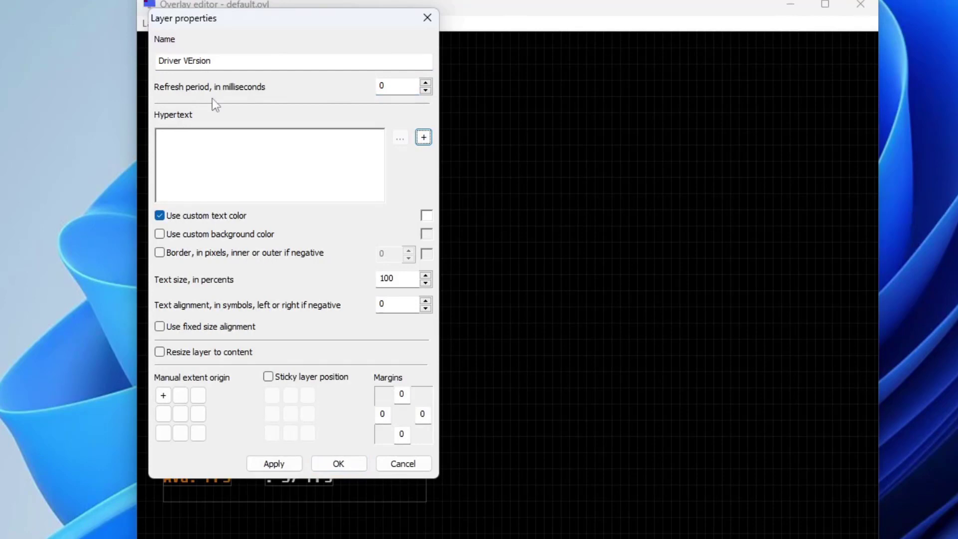
Set the layer's hypertext to "Driver Version: %Driver%" and apply it
{"action": "left_click", "coordinate": [222, 165]}
{"action": "type", "text": "Driver "}
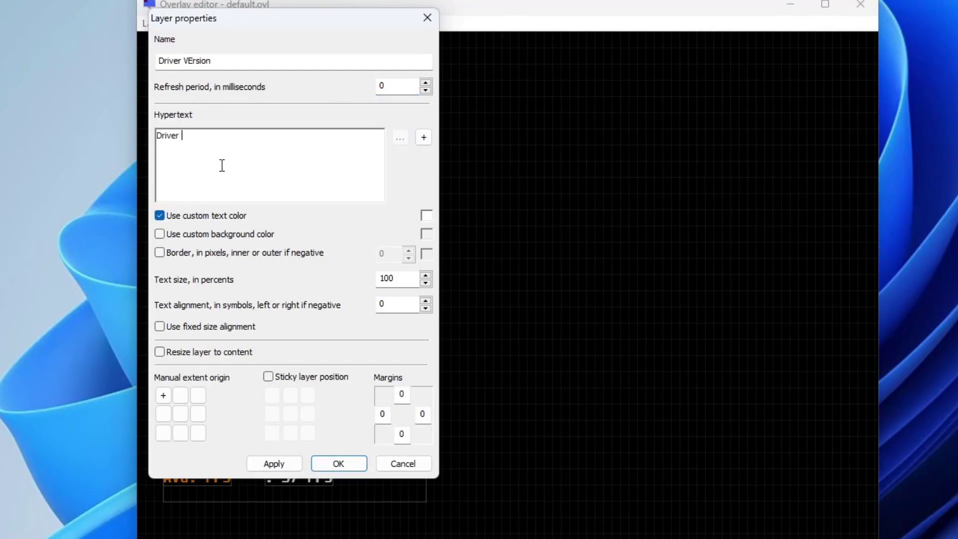
{"action": "type", "text": "V ersion"}
{"action": "key", "text": "BackSpace"}
{"action": "key", "text": "BackSpace"}
{"action": "key", "text": "BackSpace"}
{"action": "key", "text": "BackSpace"}
{"action": "type", "text": "ersion:"}
{"action": "type", "text": "%DRIVE"}
{"action": "key", "text": "BackSpace"}
{"action": "key", "text": "BackSpace"}
{"action": "key", "text": "BackSpace"}
{"action": "key", "text": "BackSpace"}
{"action": "key", "text": "BackSpace"}
{"action": "type", "text": "drive"}
{"action": "key", "text": "BackSpace"}
{"action": "key", "text": "BackSpace"}
{"action": "type", "text": "iver%"}
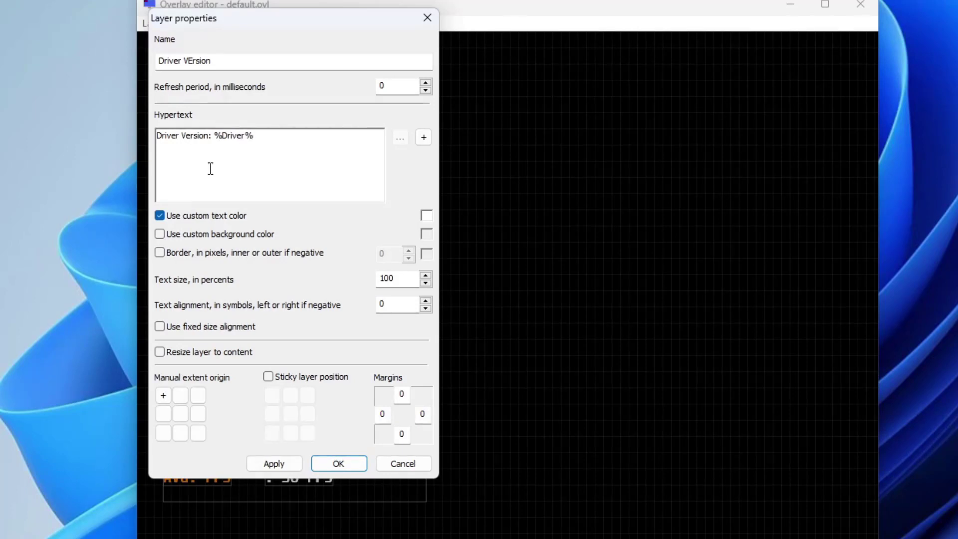
{"action": "left_click_drag", "start_coordinate": [270, 147], "coordinate": [297, 135]}
{"action": "left_click", "coordinate": [344, 153]}
{"action": "left_click", "coordinate": [280, 147]}
{"action": "left_click", "coordinate": [339, 464]}
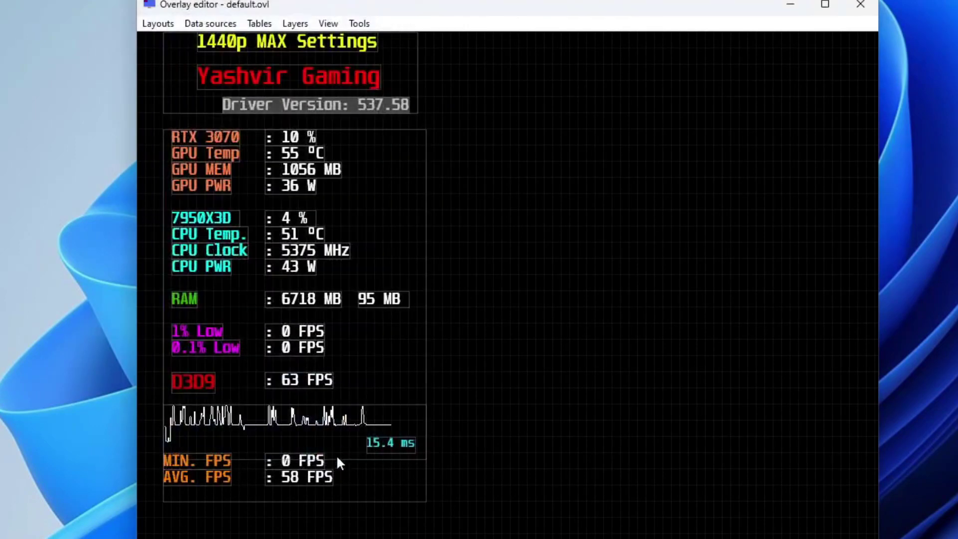
Shift the driver version line under the header title and set its text size to 50 percent
{"action": "left_click_drag", "start_coordinate": [355, 102], "coordinate": [336, 106]}
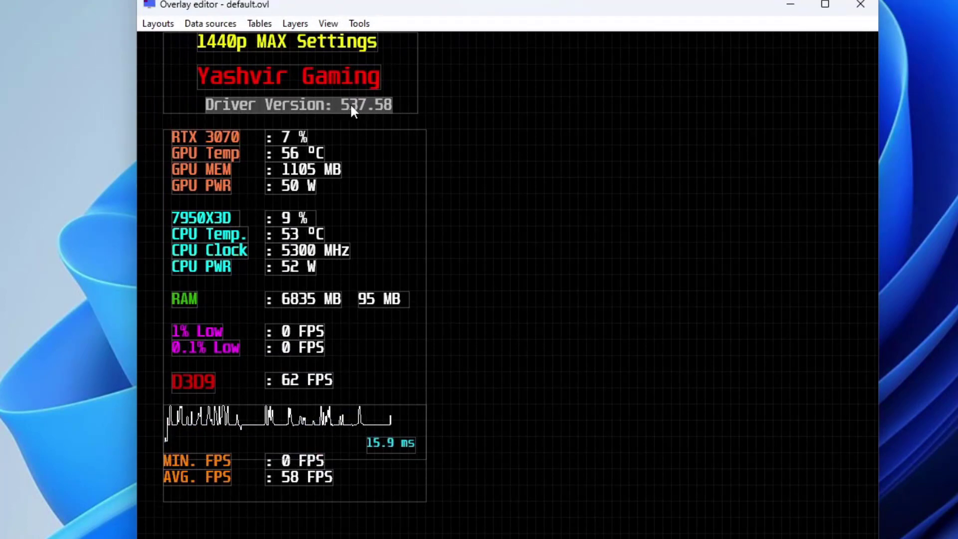
{"action": "left_click_drag", "start_coordinate": [304, 104], "coordinate": [298, 101]}
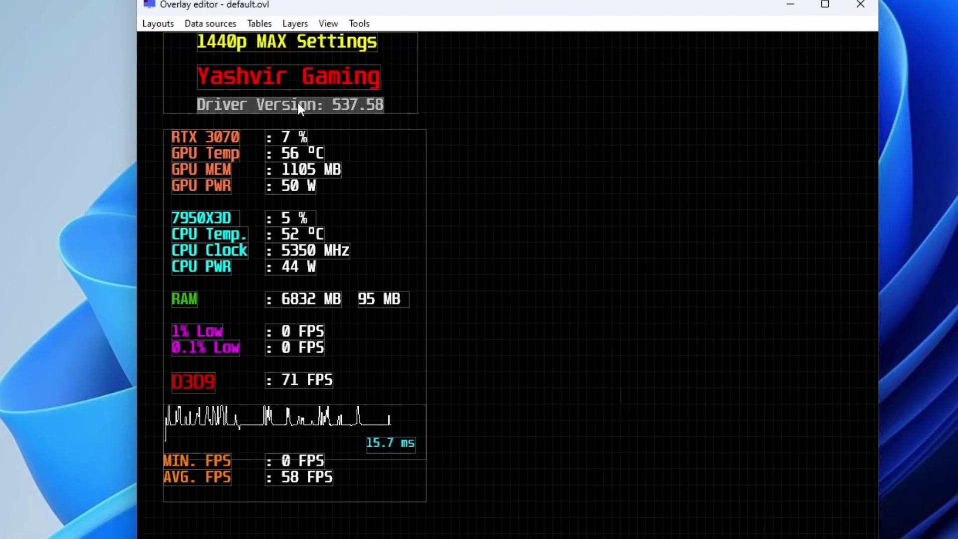
{"action": "double_click", "coordinate": [359, 107]}
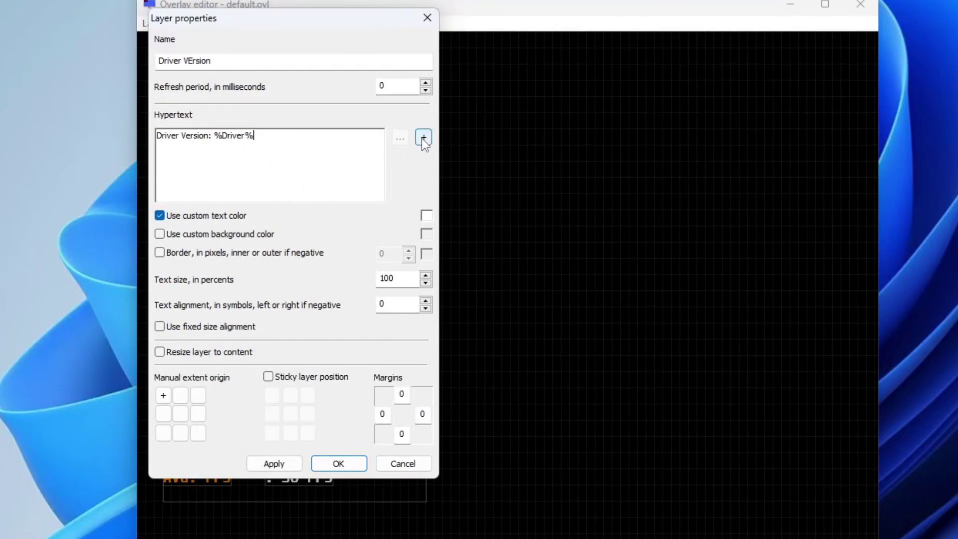
{"action": "left_click_drag", "start_coordinate": [397, 278], "coordinate": [346, 279]}
{"action": "key", "text": "Return"}
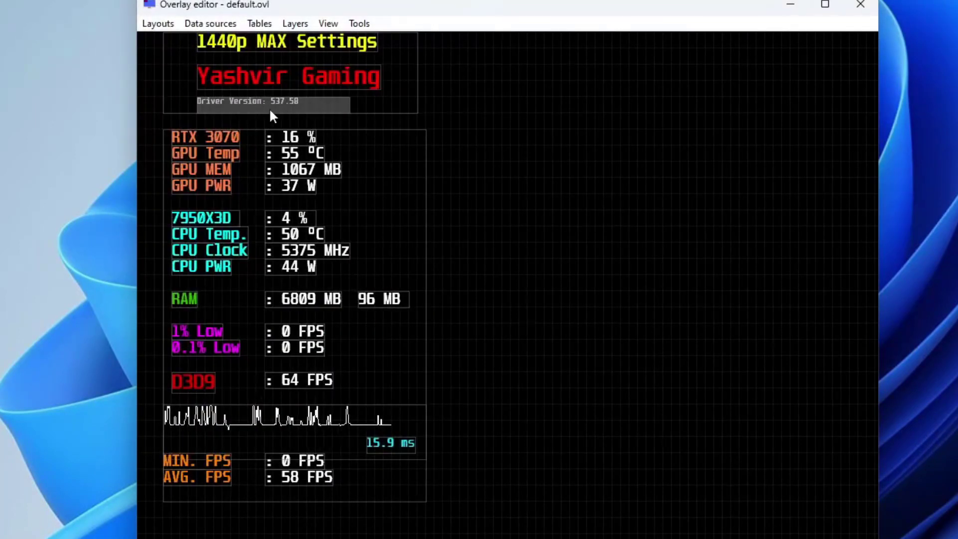
Recentre and narrow the driver version layer beneath the title, and set its text size to 80 percent
{"action": "left_click_drag", "start_coordinate": [270, 110], "coordinate": [293, 107]}
{"action": "left_click_drag", "start_coordinate": [367, 106], "coordinate": [342, 106]}
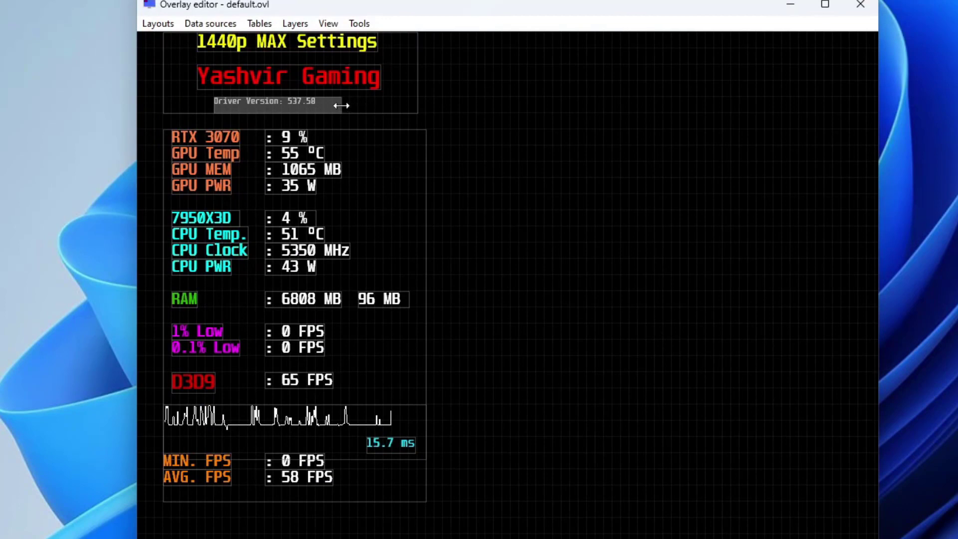
{"action": "double_click", "coordinate": [321, 103]}
{"action": "left_click_drag", "start_coordinate": [394, 278], "coordinate": [330, 279]}
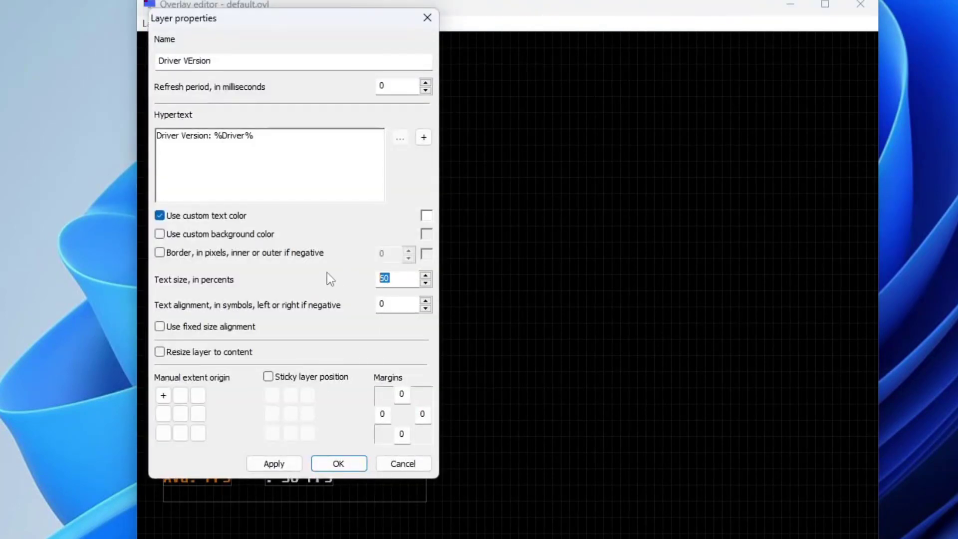
{"action": "type", "text": "60"}
{"action": "key", "text": "Return"}
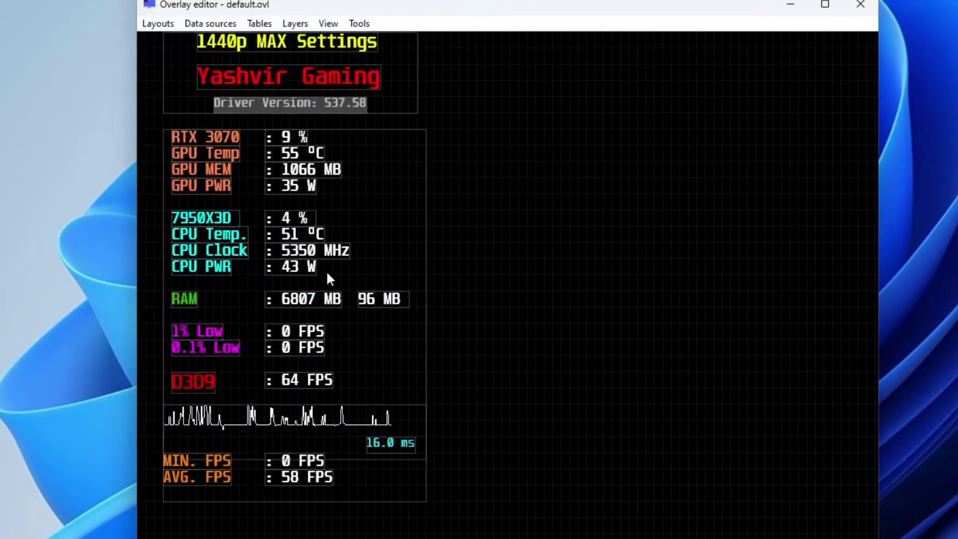
Try a custom black background on the driver version layer and turn it off again
{"action": "double_click", "coordinate": [307, 101]}
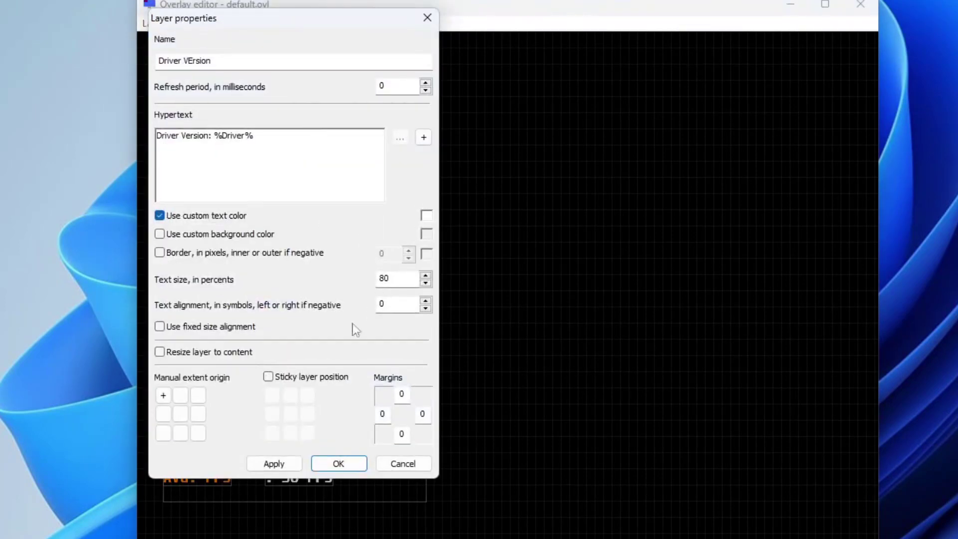
{"action": "left_click", "coordinate": [227, 234]}
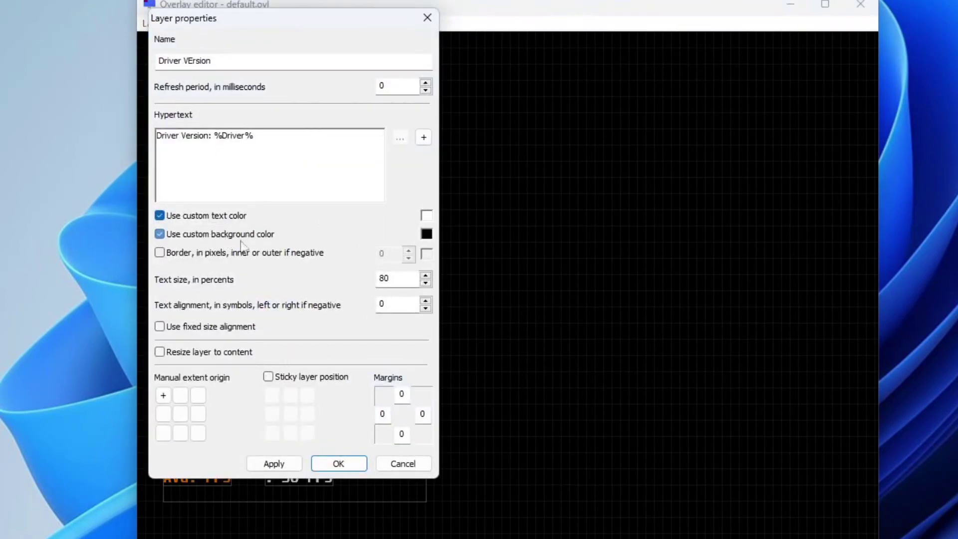
{"action": "left_click", "coordinate": [338, 458]}
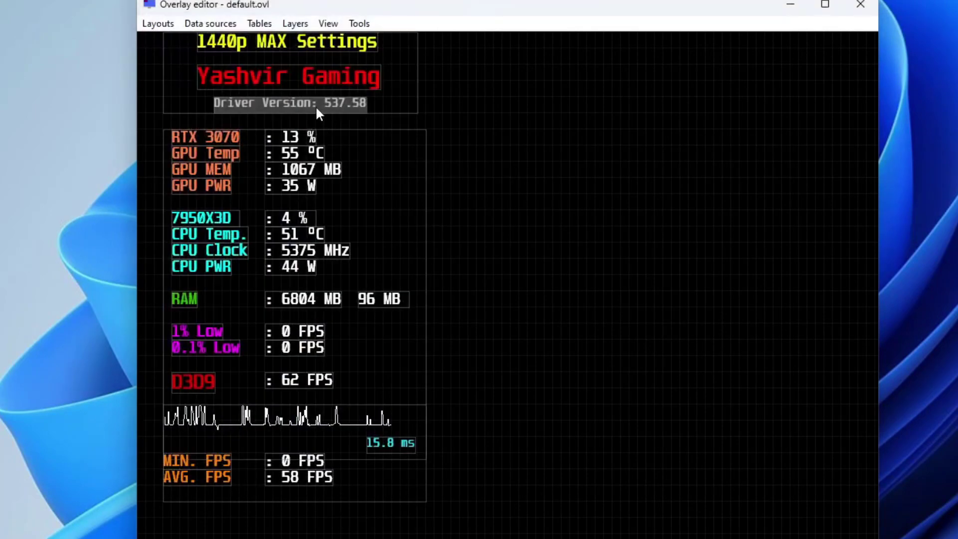
{"action": "double_click", "coordinate": [315, 106]}
{"action": "left_click", "coordinate": [221, 232]}
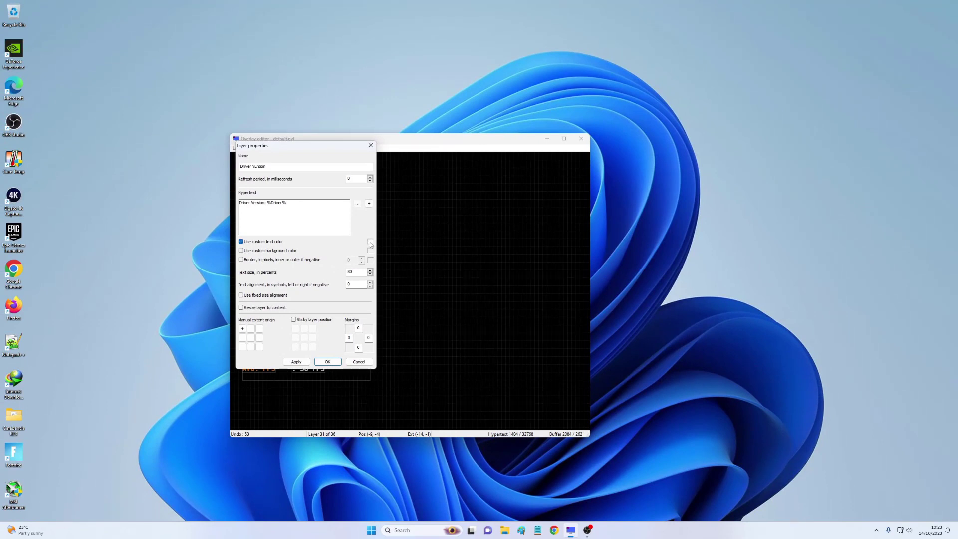
Set the driver version text's custom colour to muted teal, RGB 64, 128, 128
{"action": "left_click", "coordinate": [371, 243]}
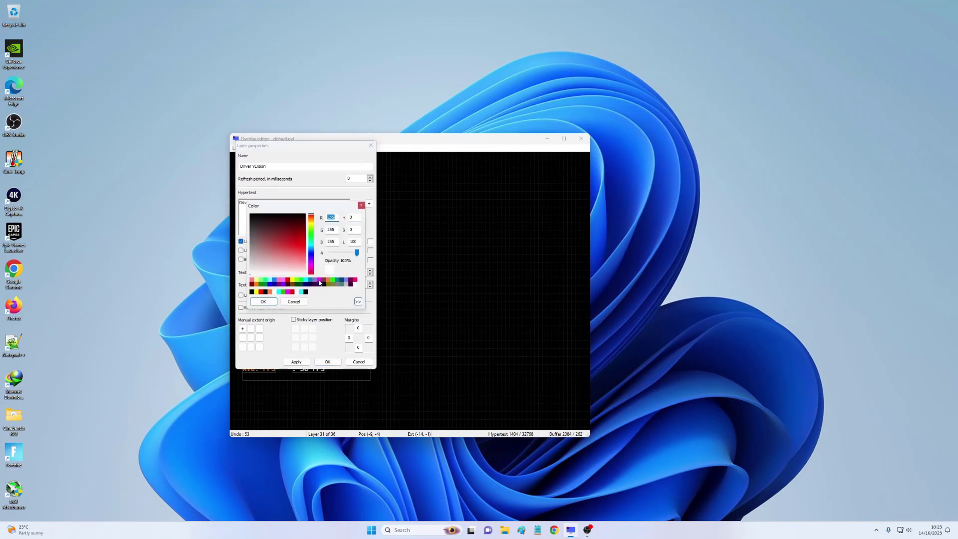
{"action": "left_click", "coordinate": [344, 284]}
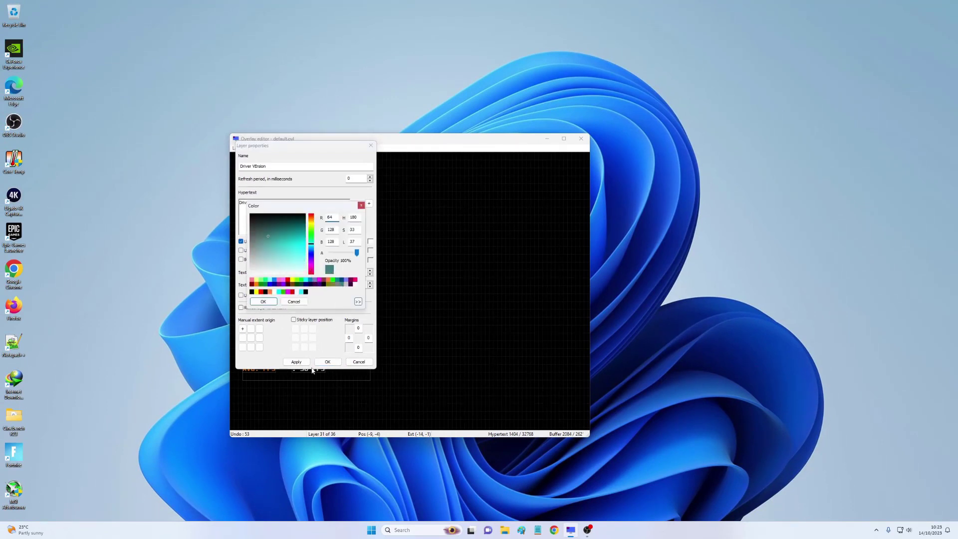
{"action": "key", "text": "Return"}
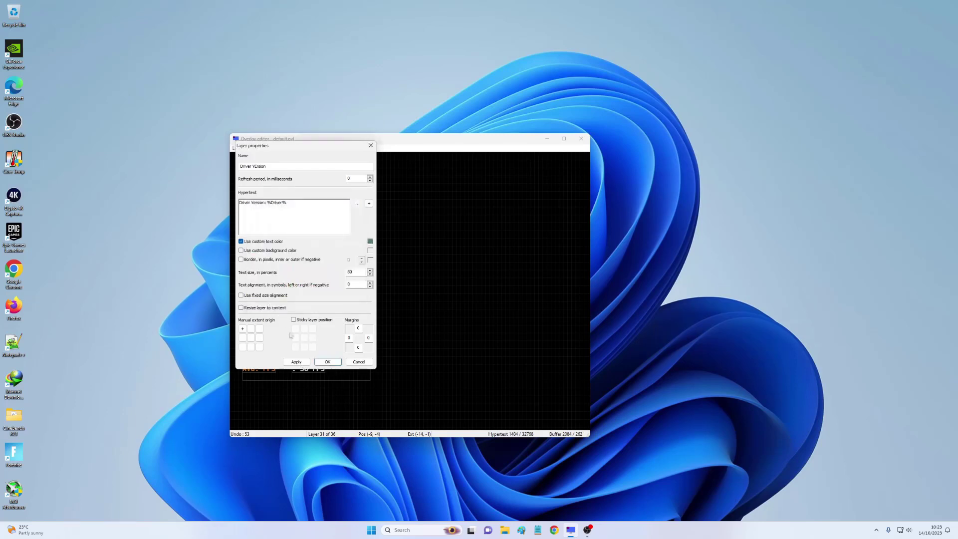
{"action": "left_click", "coordinate": [327, 362]}
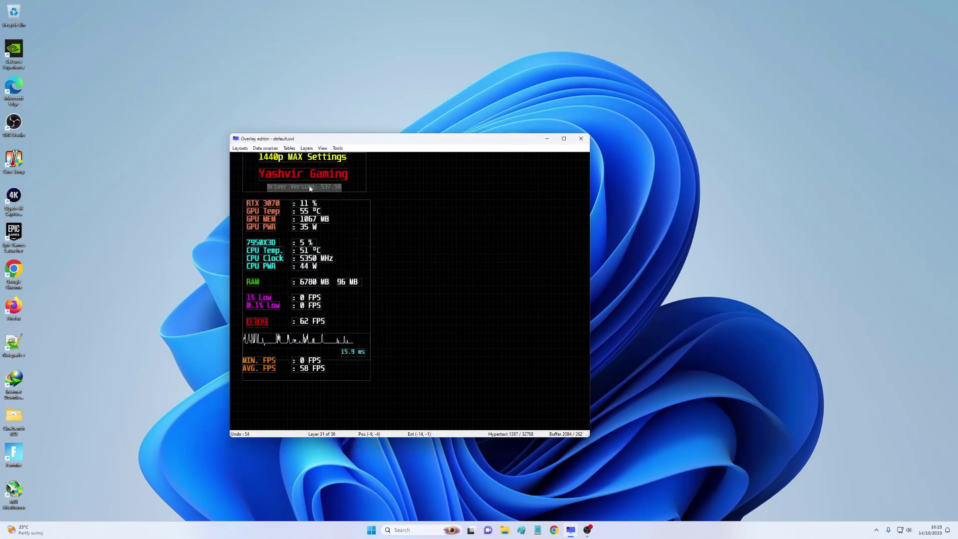
Send the large container layer around the hardware readings to the bottom of the layer order
{"action": "left_click", "coordinate": [352, 238]}
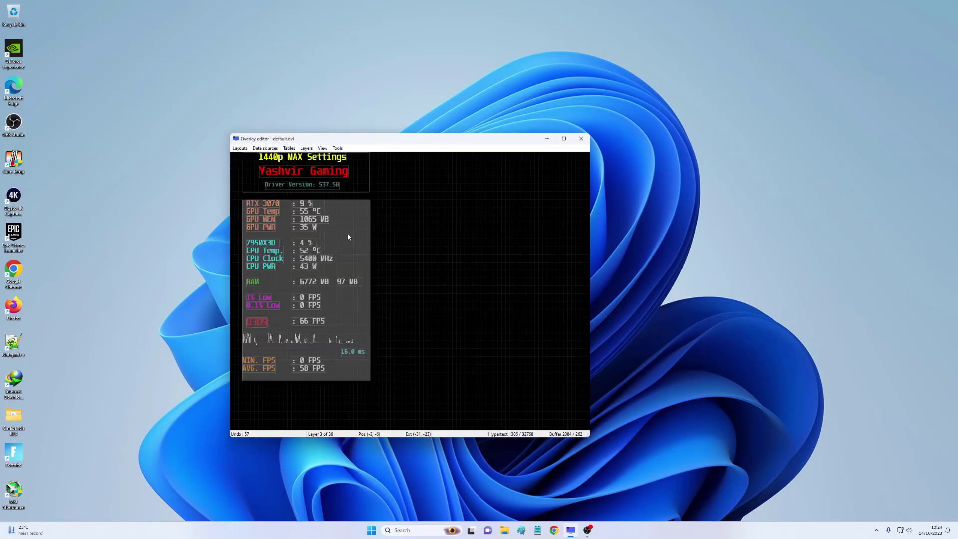
{"action": "mouse_move", "coordinate": [346, 247]}
{"action": "left_mouse_down"}
{"action": "mouse_move", "coordinate": [409, 248]}
{"action": "mouse_move", "coordinate": [348, 250]}
{"action": "left_mouse_up"}
{"action": "key", "text": "Up"}
{"action": "key", "text": "Down"}
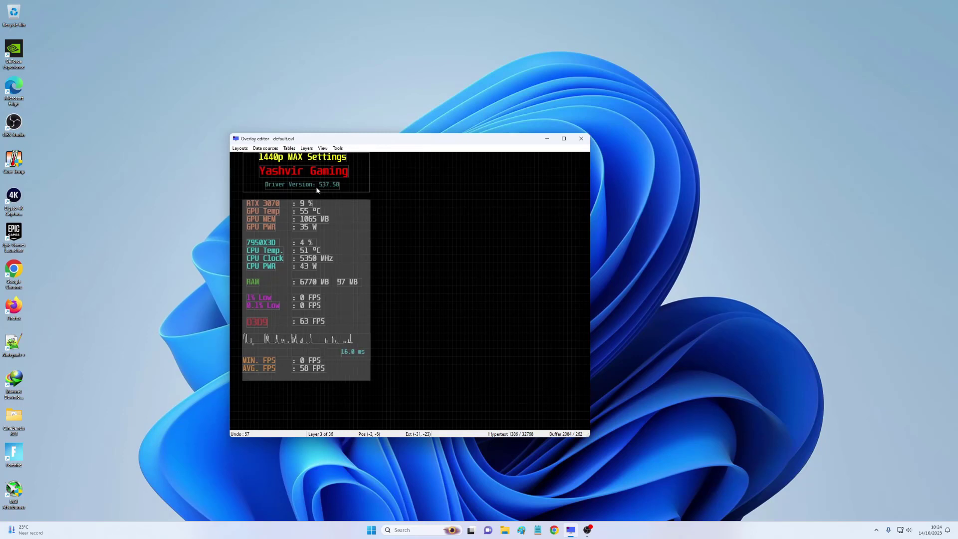
{"action": "left_click", "coordinate": [307, 148]}
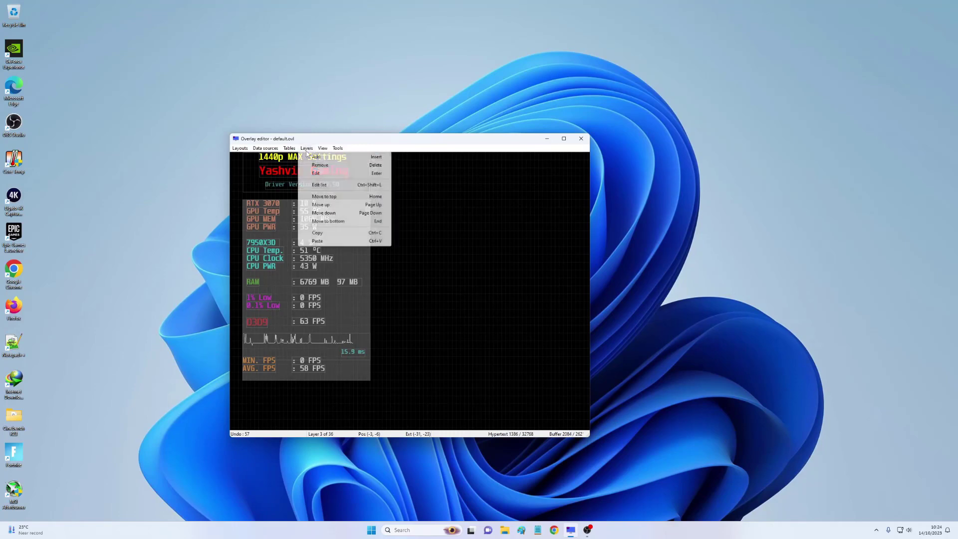
{"action": "left_click", "coordinate": [328, 221]}
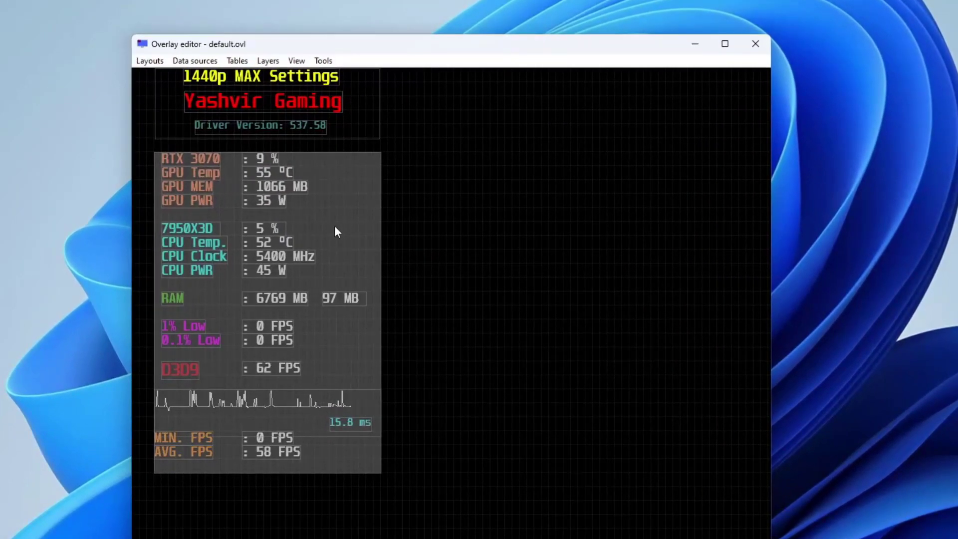
Save the current layout, and save a copy in the Overlays folder as "Yashvir Gaming"
{"action": "left_click", "coordinate": [149, 63]}
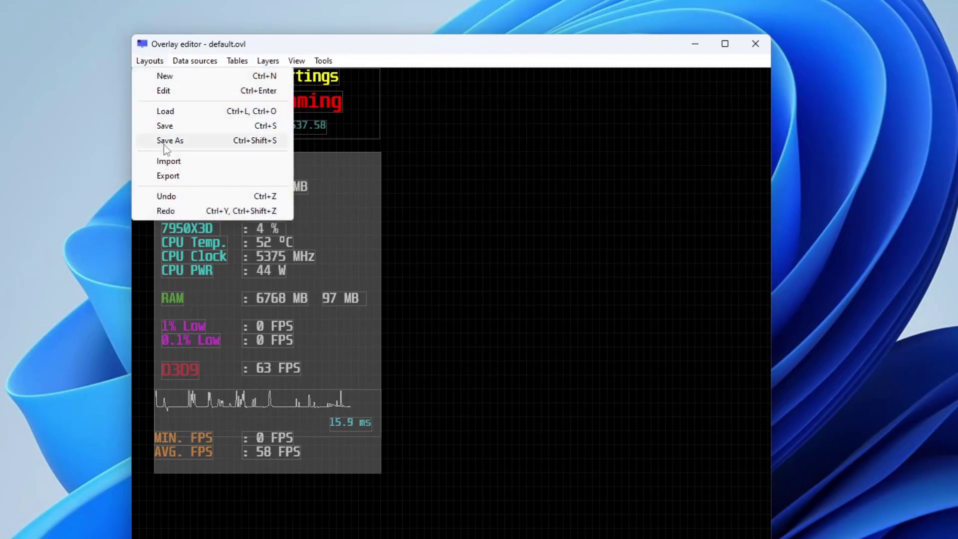
{"action": "left_click", "coordinate": [169, 129]}
{"action": "left_click", "coordinate": [148, 60]}
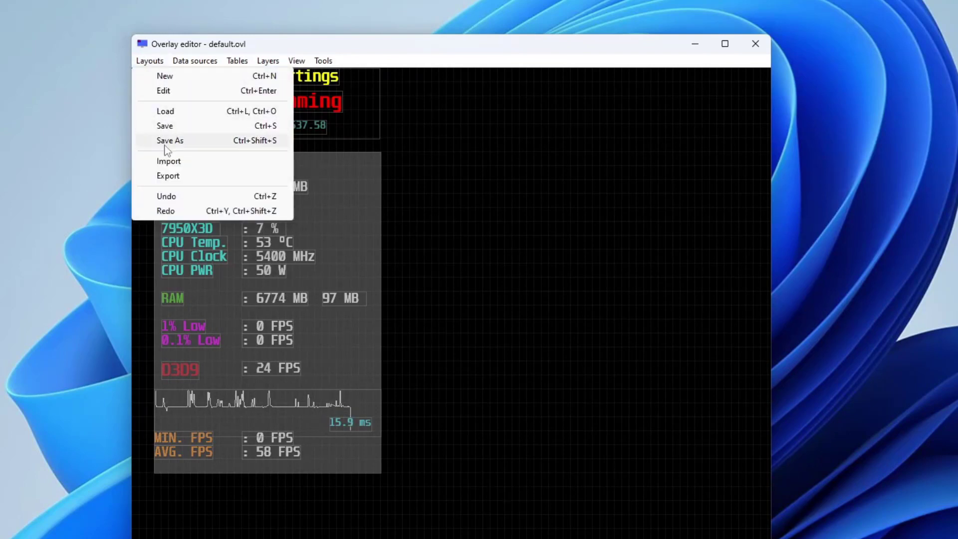
{"action": "left_click", "coordinate": [169, 141]}
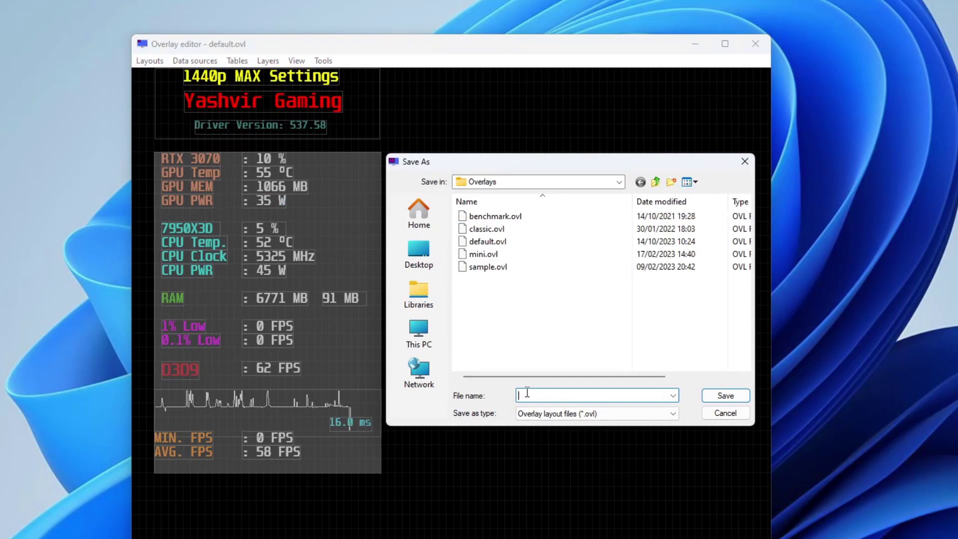
{"action": "type", "text": "Yashvir Gaming"}
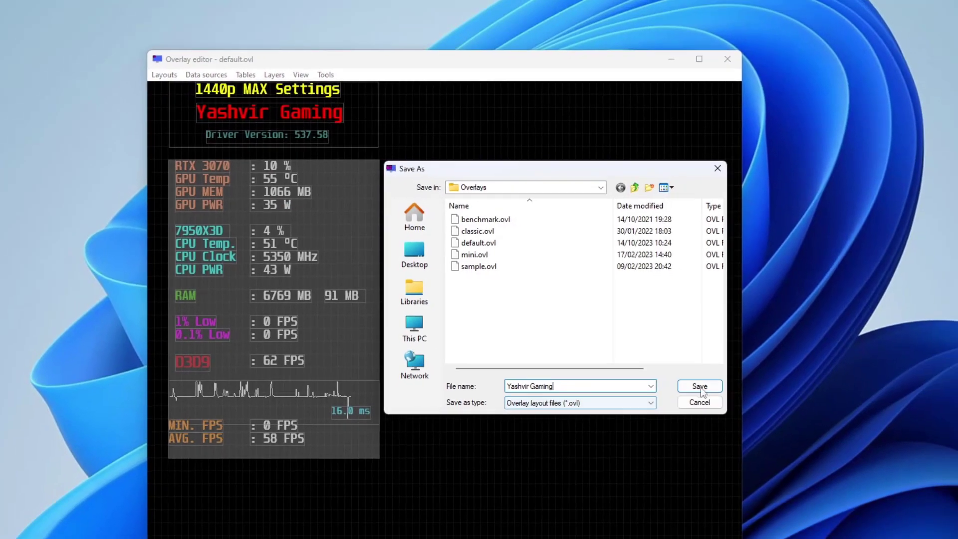
{"action": "left_click", "coordinate": [701, 388]}
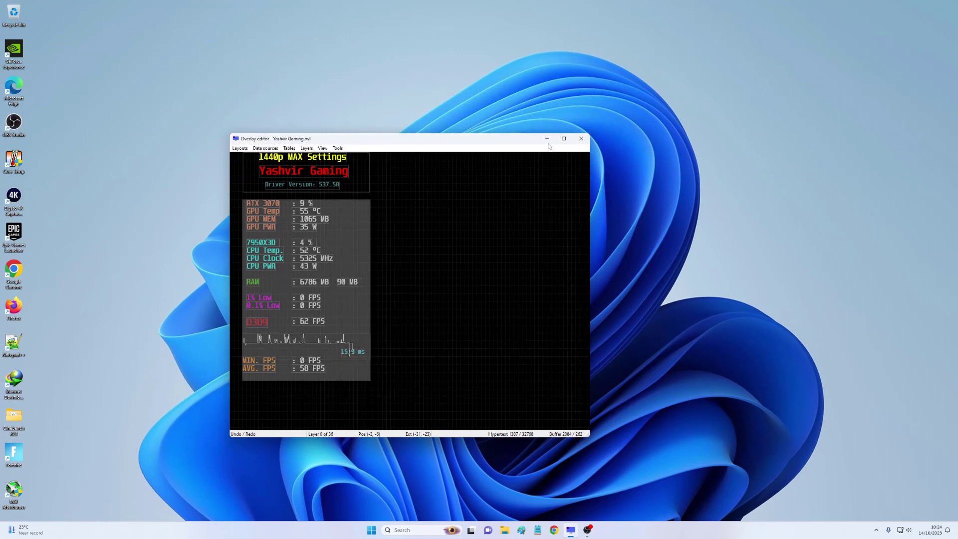
Close the overlay editor and confirm the RivaTuner Statistics Server properties
{"action": "left_click", "coordinate": [583, 140]}
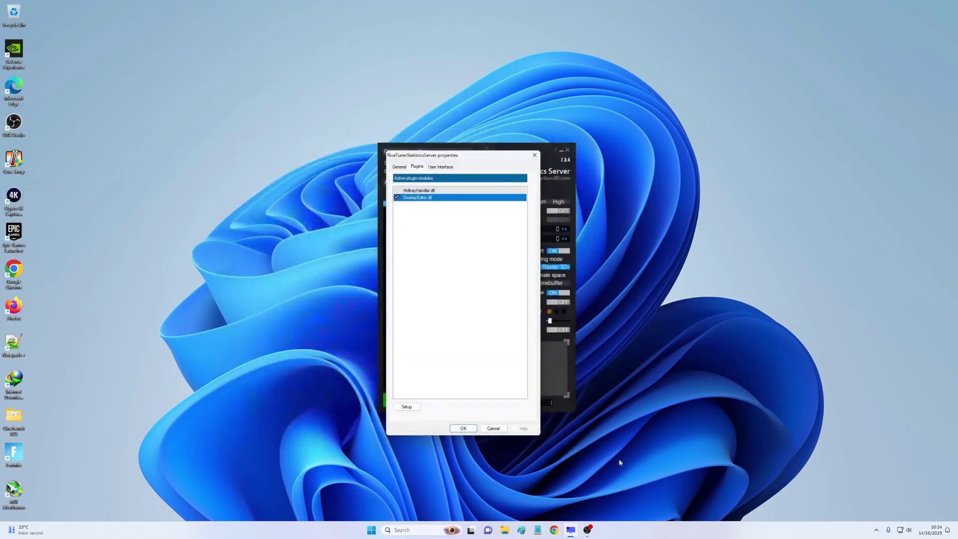
{"action": "left_click", "coordinate": [463, 428]}
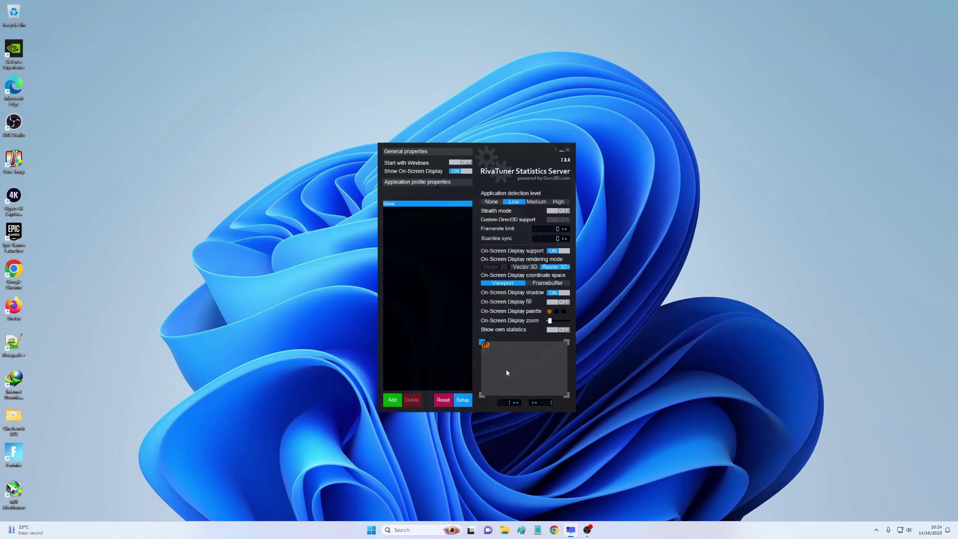
Offset the on-screen display slightly inward from the upper-left corner using the enlarged preview, and move the RivaTuner window aside
{"action": "double_click", "coordinate": [519, 359]}
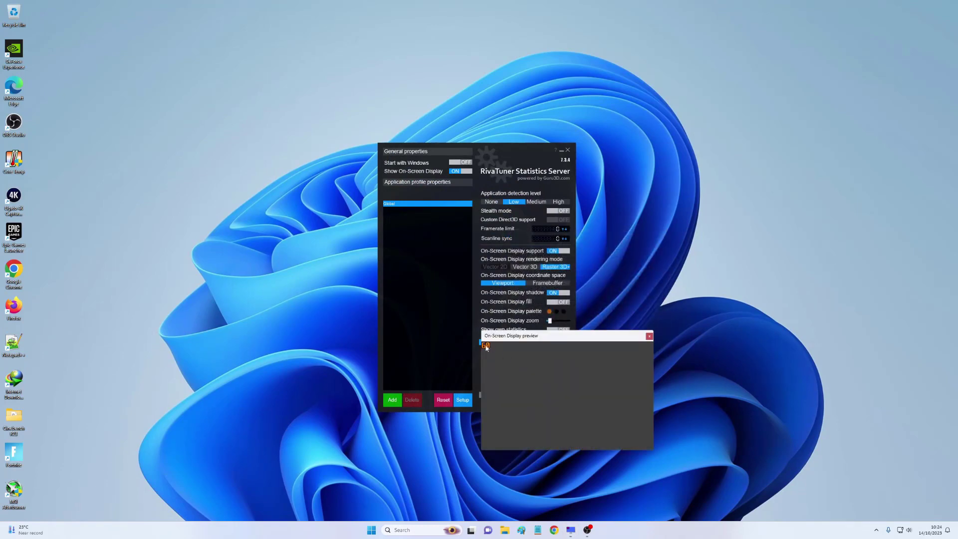
{"action": "mouse_move", "coordinate": [486, 348]}
{"action": "left_mouse_down"}
{"action": "mouse_move", "coordinate": [497, 359]}
{"action": "mouse_move", "coordinate": [489, 353]}
{"action": "left_mouse_up"}
{"action": "left_click", "coordinate": [649, 337]}
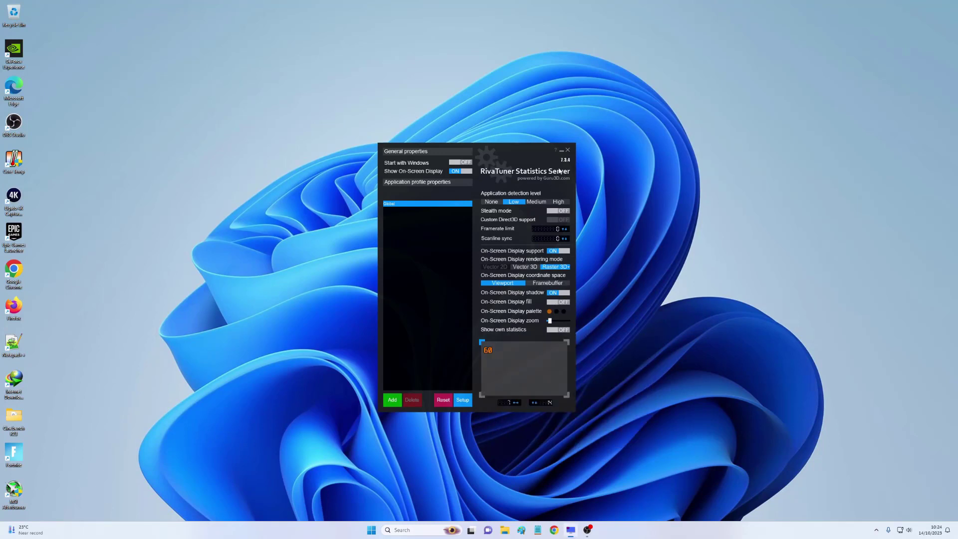
{"action": "left_click_drag", "start_coordinate": [540, 152], "coordinate": [408, 130]}
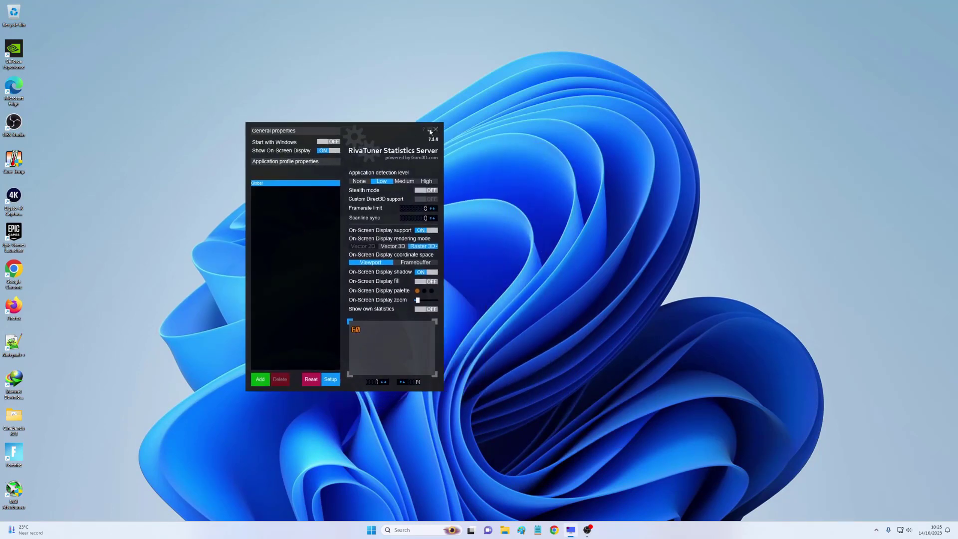
Minimize the RivaTuner Statistics Server window and launch Fortnite from the desktop
{"action": "left_click", "coordinate": [430, 131]}
{"action": "right_click", "coordinate": [531, 212]}
{"action": "left_click", "coordinate": [556, 245]}
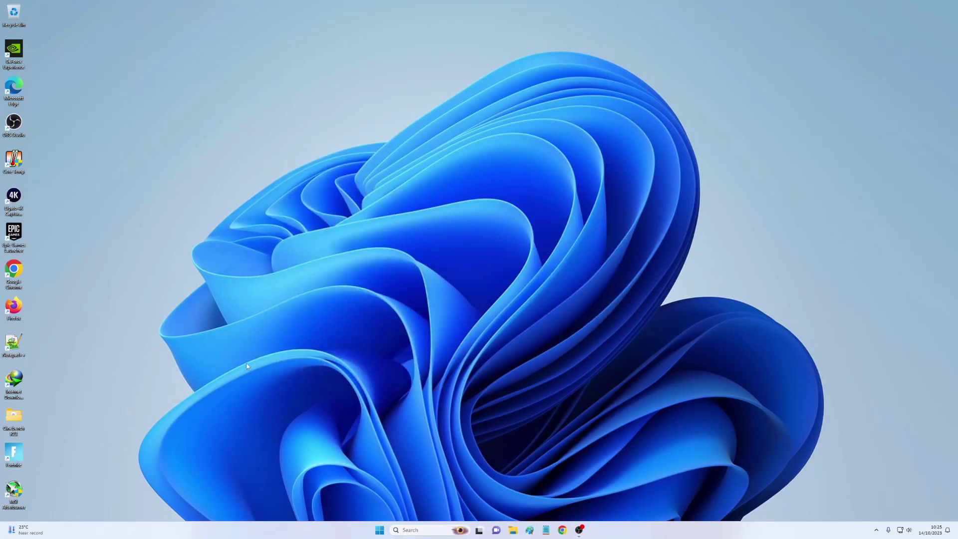
{"action": "double_click", "coordinate": [9, 452]}
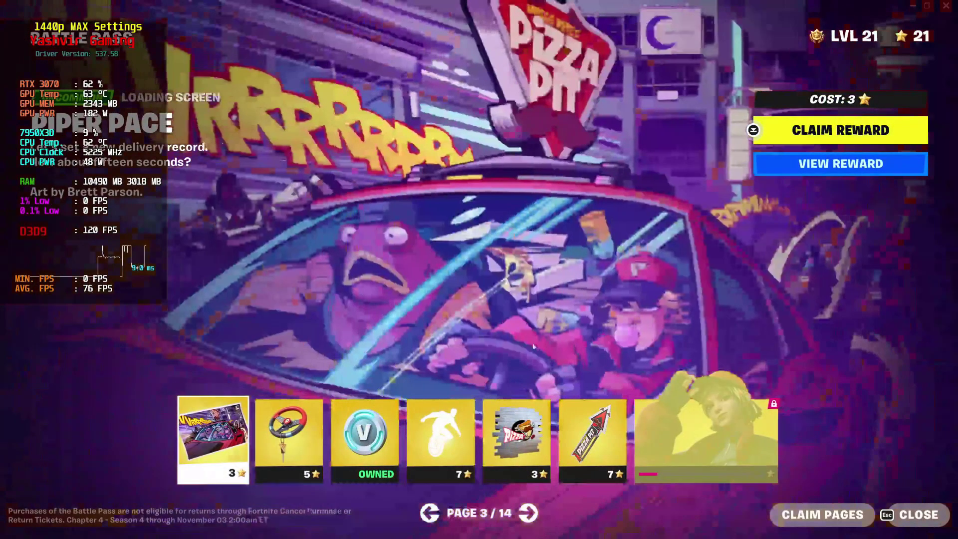
Close Fortnite's Battle Pass rewards page and claim the received banner icon
{"action": "left_click", "coordinate": [899, 514]}
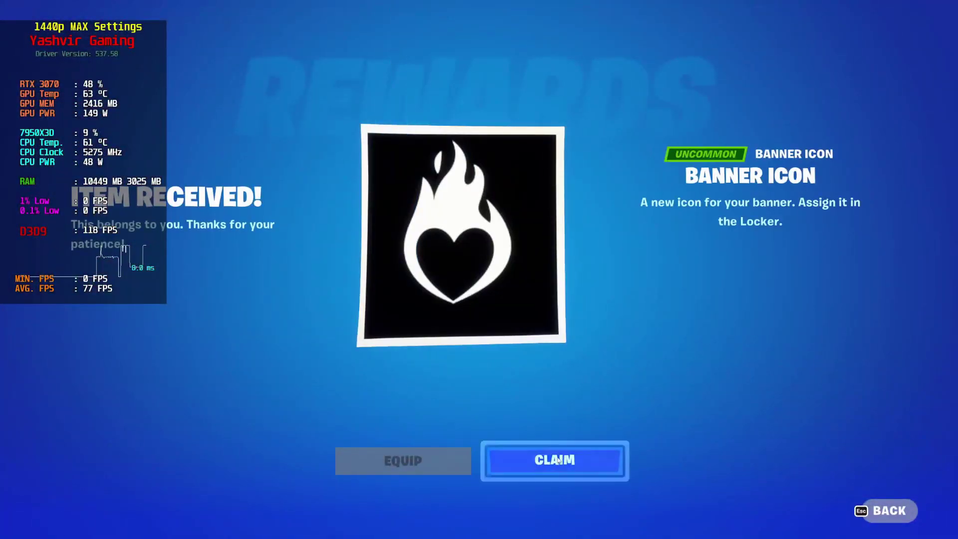
{"action": "left_click", "coordinate": [563, 463]}
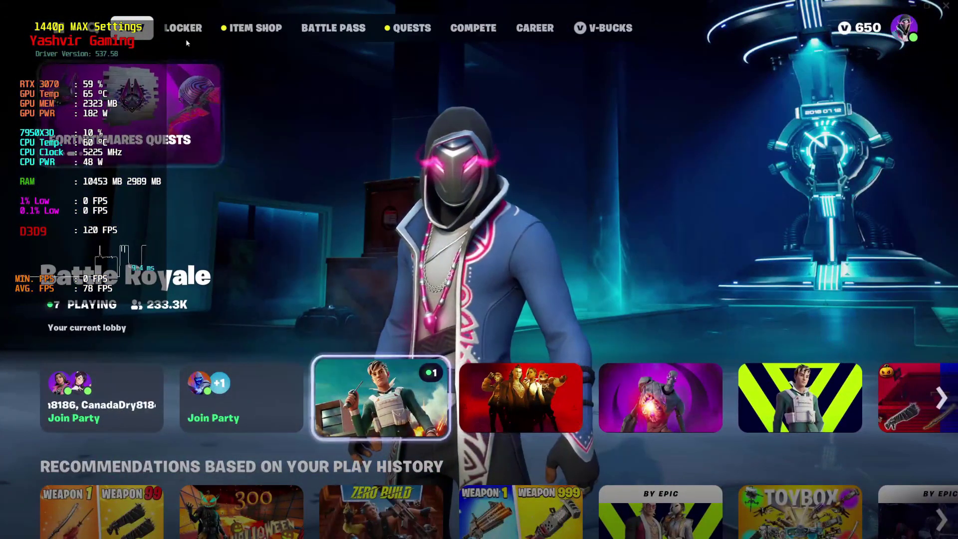
View the custom overlay in Fortnite on the Locker and Quests pages
{"action": "left_click", "coordinate": [186, 36]}
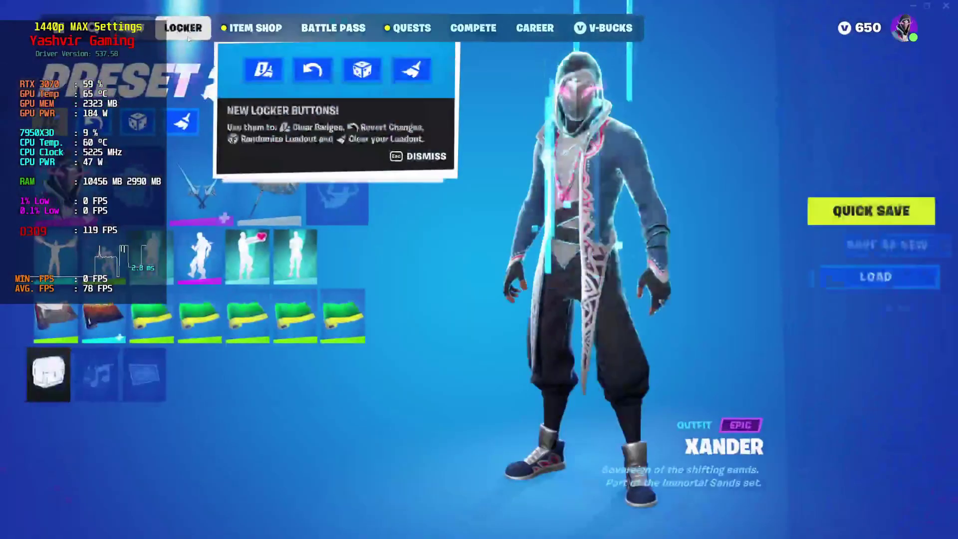
{"action": "left_click", "coordinate": [409, 29]}
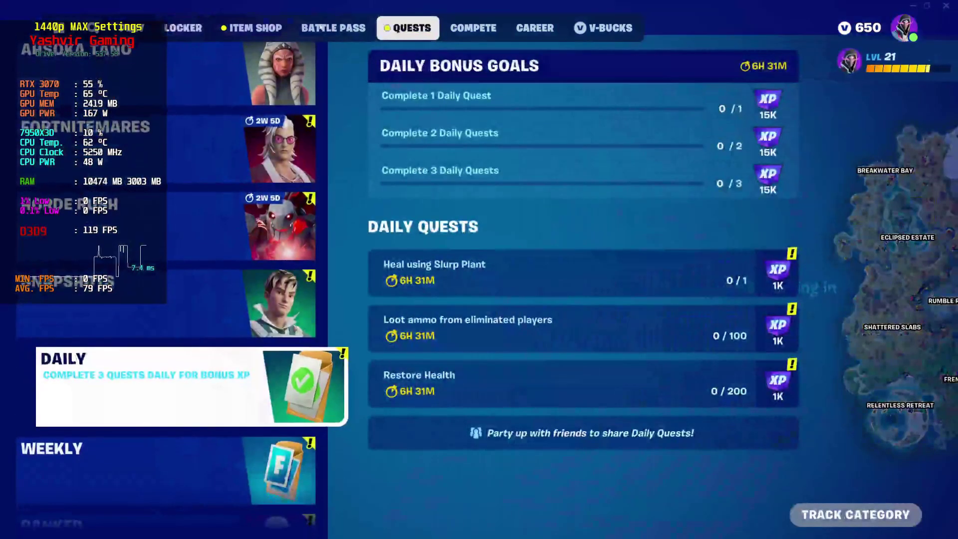